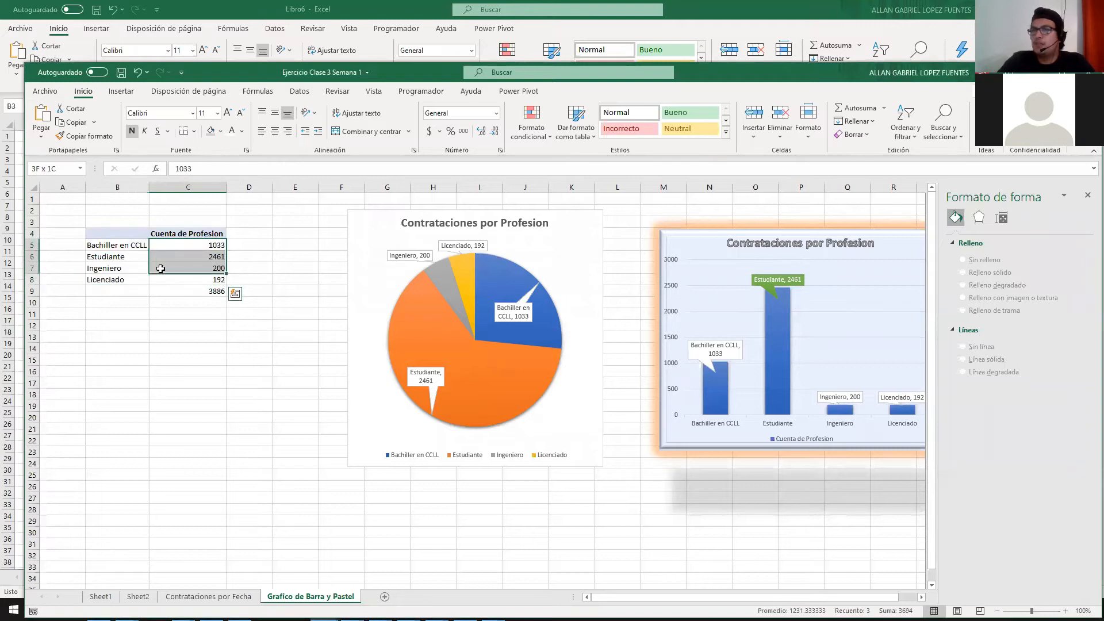
# Step: On Sheet1, inspect a recruiter entry, the N7 salary and the A1:O1 header row
pyautogui.click(100, 597)
pyautogui.click(645, 281)
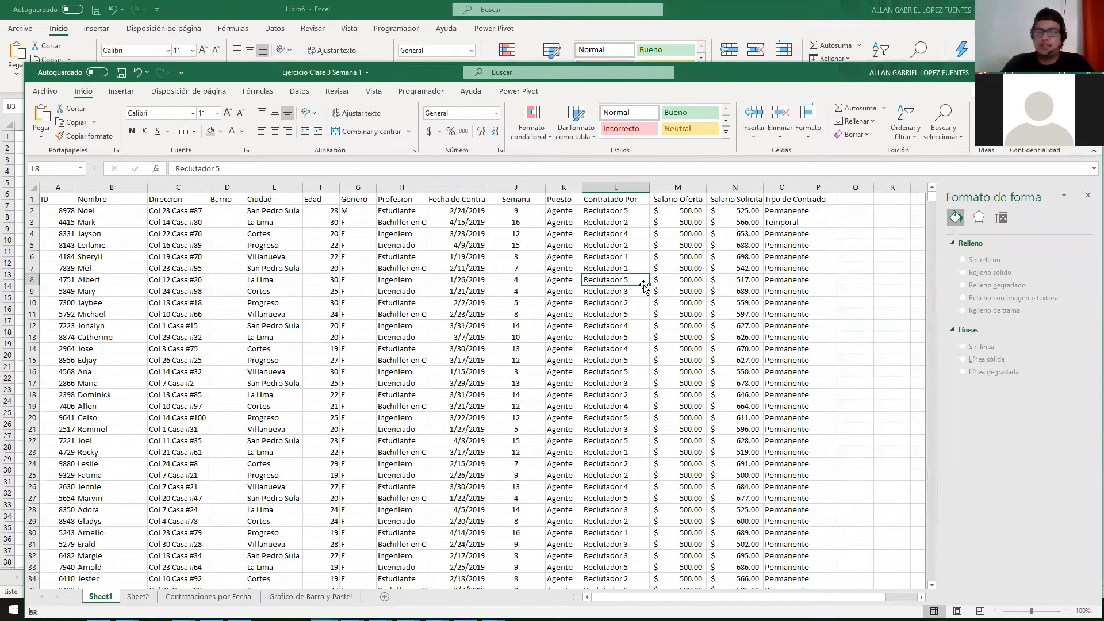
pyautogui.click(736, 268)
pyautogui.moveTo(795, 199); pyautogui.dragTo(47, 198)
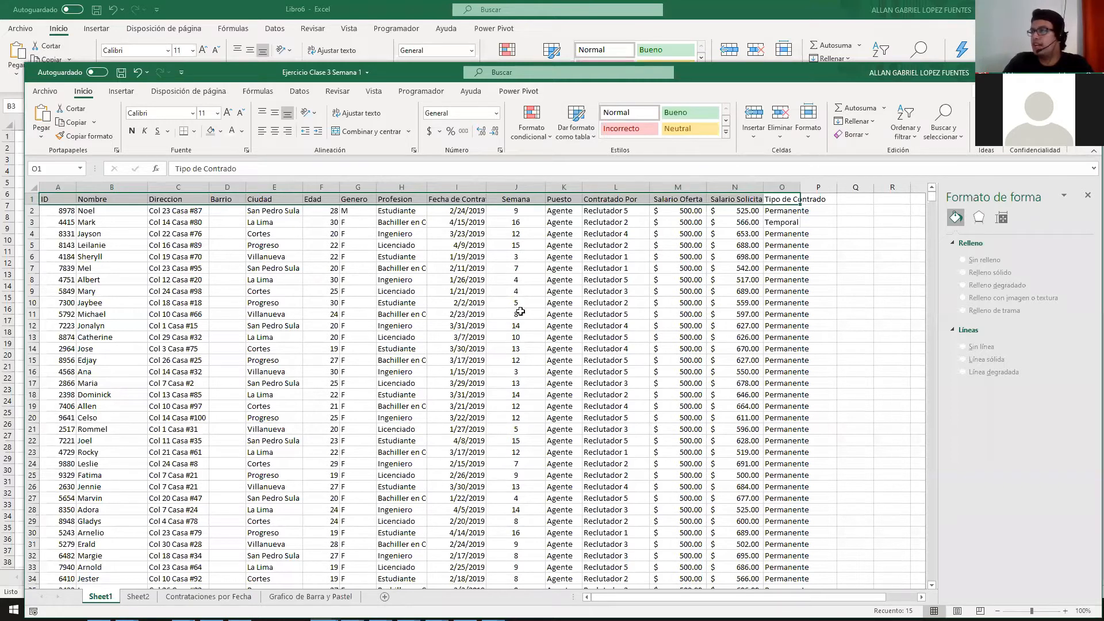
# Step: Enter a test 's' in J7, undo it, and jump to header O1
pyautogui.click(516, 270)
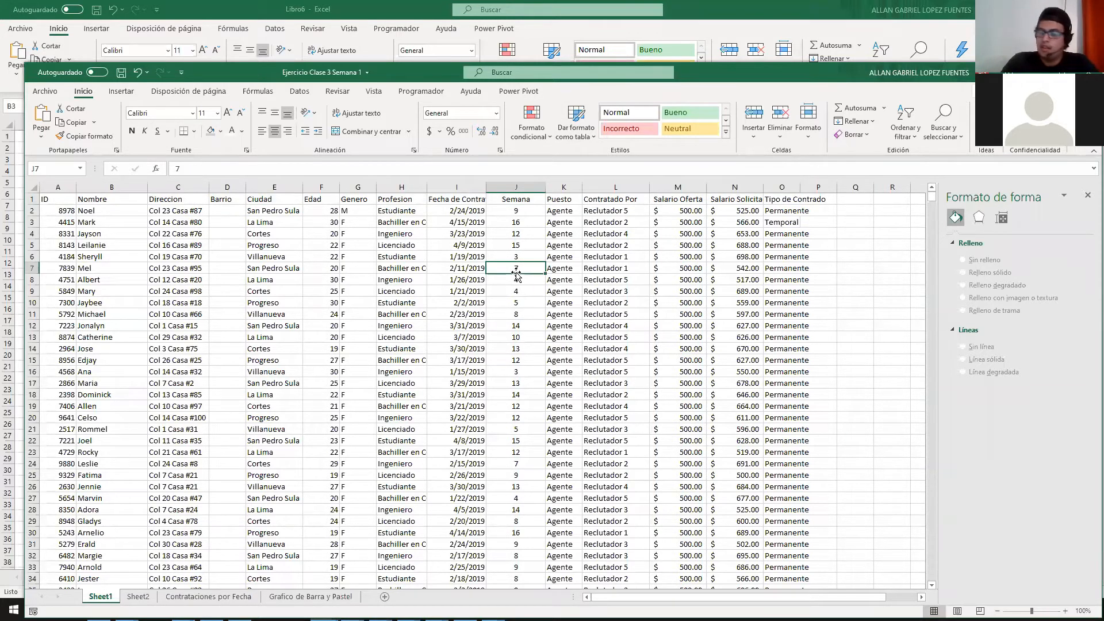
pyautogui.write('s')
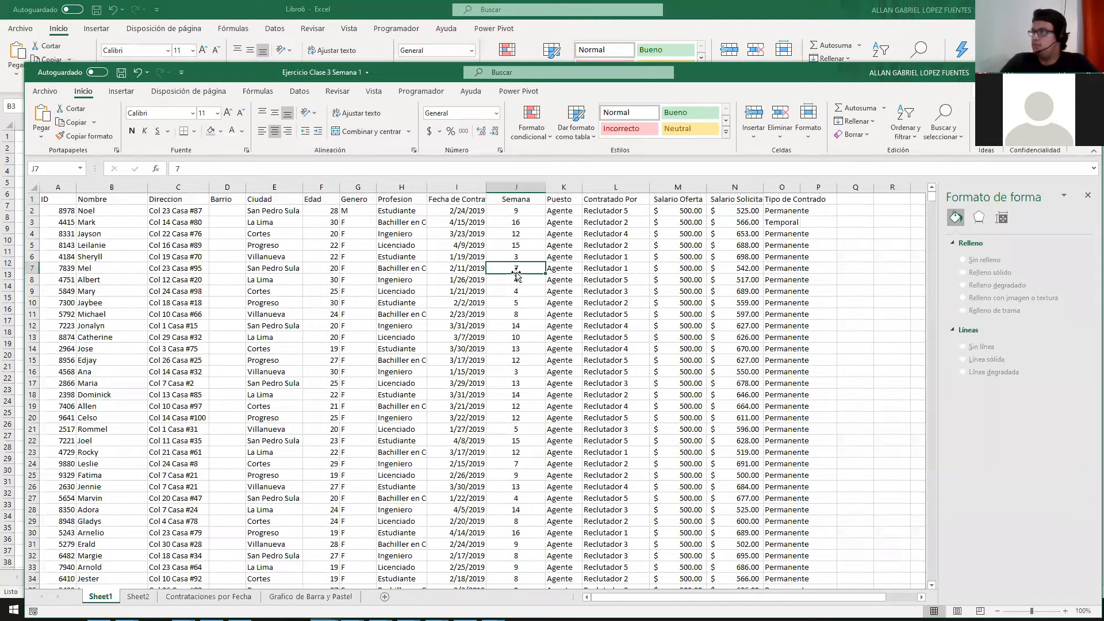
pyautogui.click(589, 271)
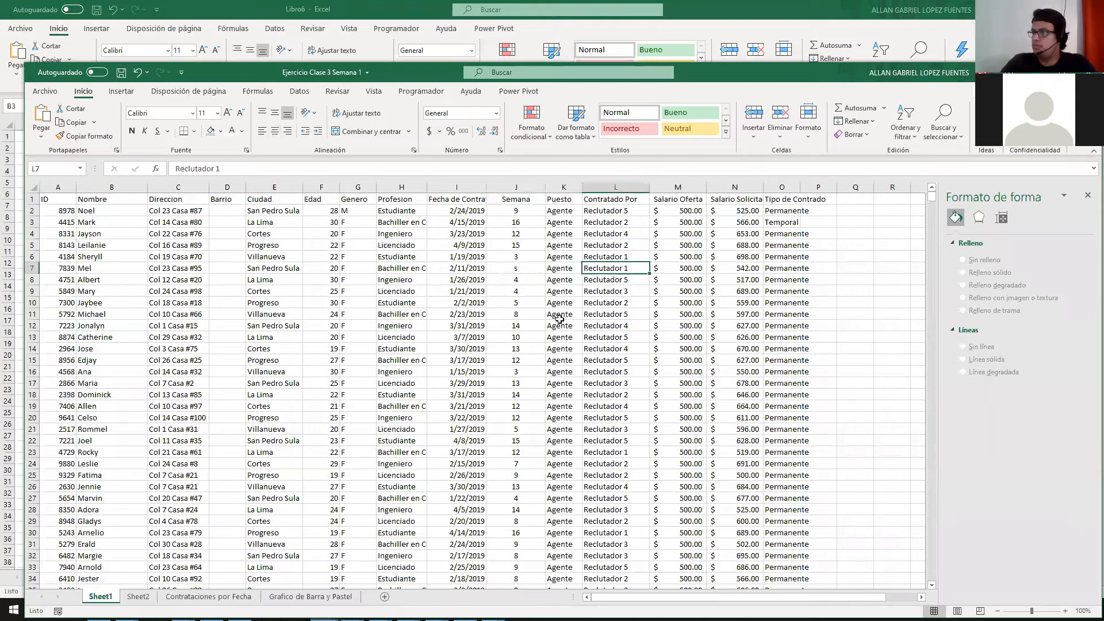
pyautogui.hotkey('ctrl', 'z')
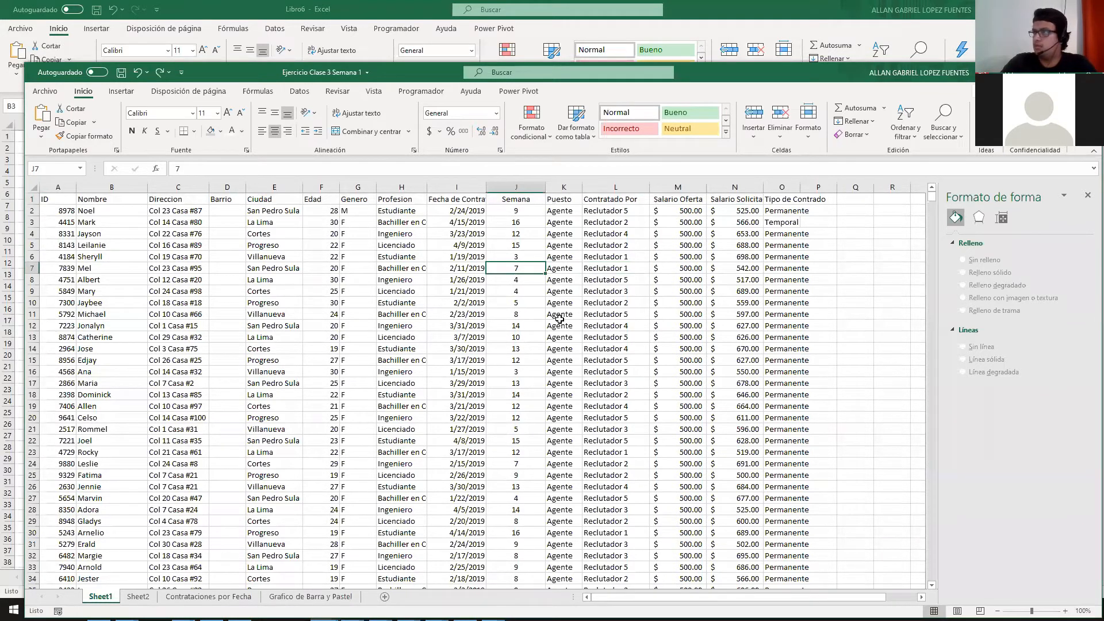
pyautogui.hotkey('ctrl', 'Right')
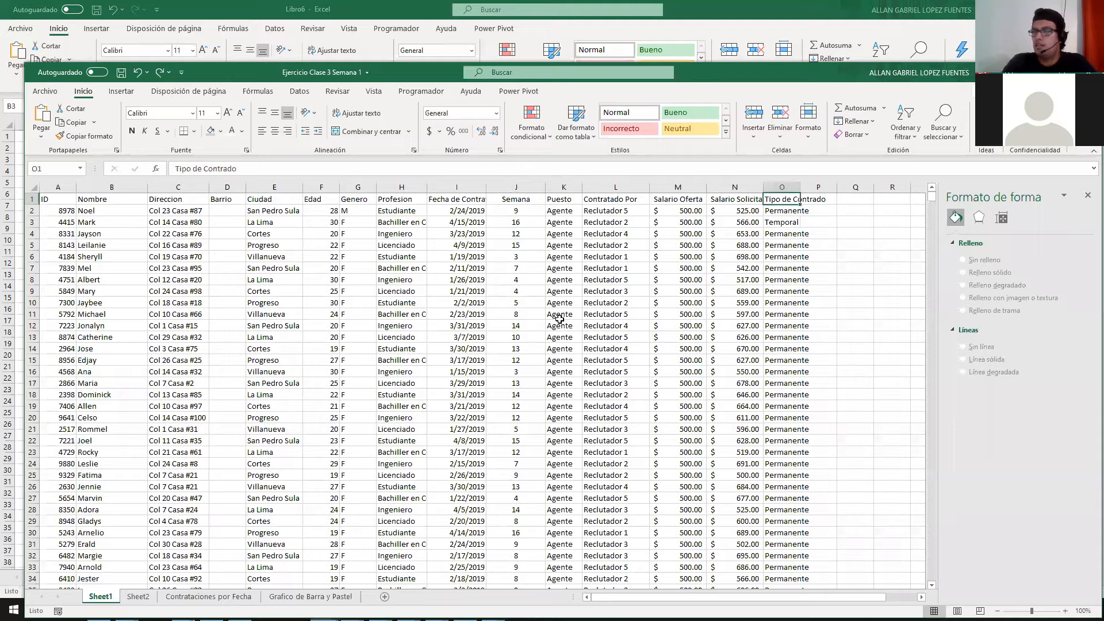
# Step: Look at the two chart sheets, return to Sheet1, and minimize the employee workbook
pyautogui.click(275, 597)
pyautogui.click(223, 596)
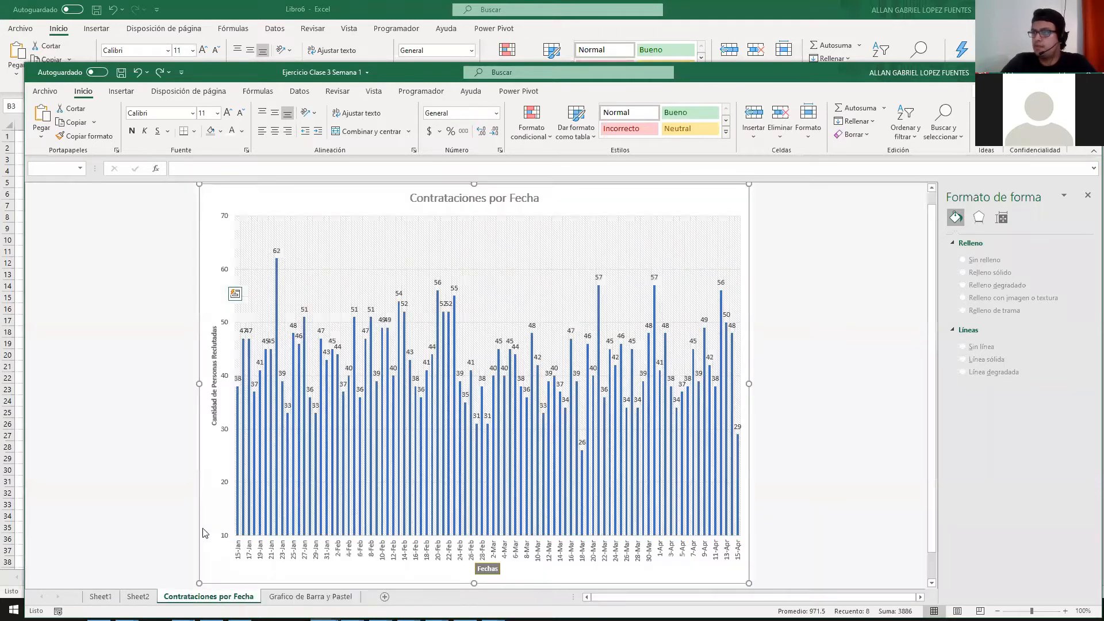
pyautogui.click(99, 597)
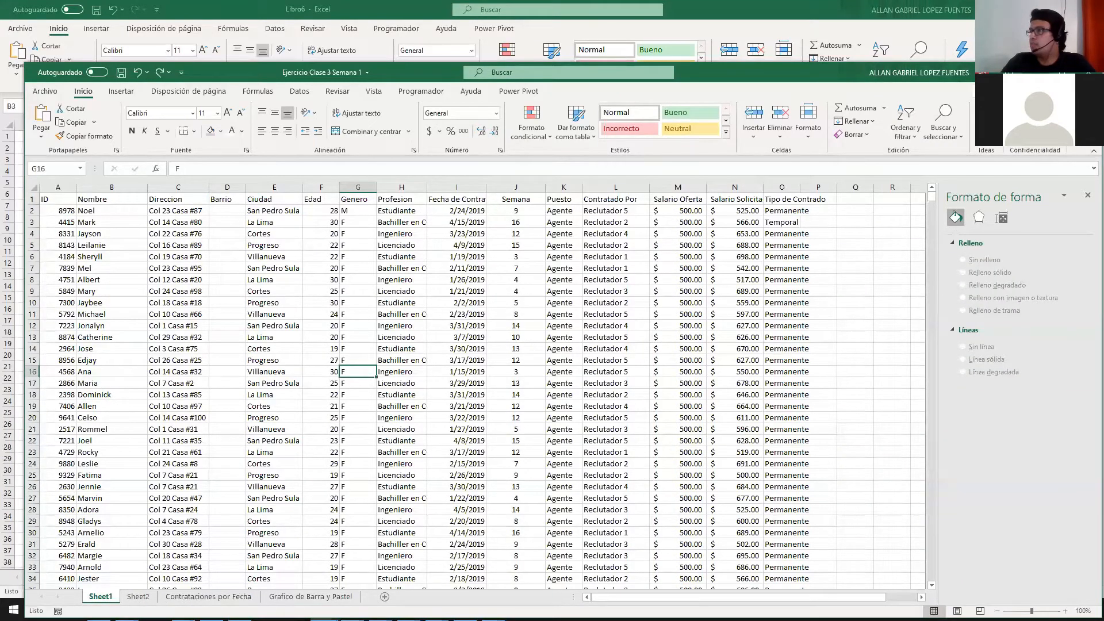
pyautogui.click(1035, 73)
# Step: Switch to the nst-est2019-01 workbook and inspect C7 and empty cells D8 and E8
pyautogui.click(324, 609)
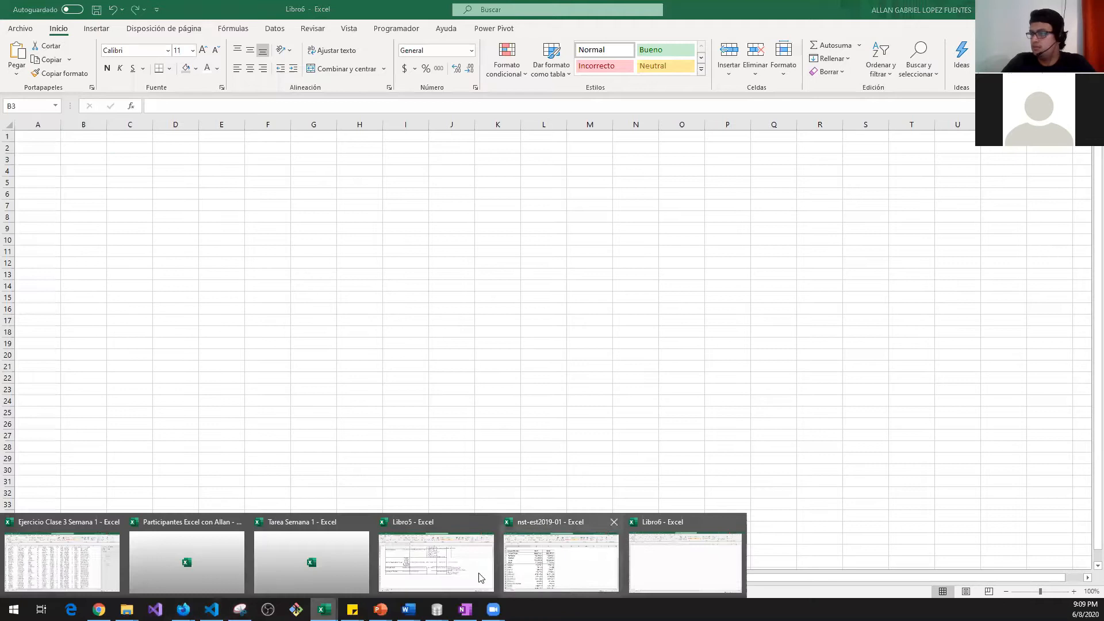
pyautogui.click(529, 571)
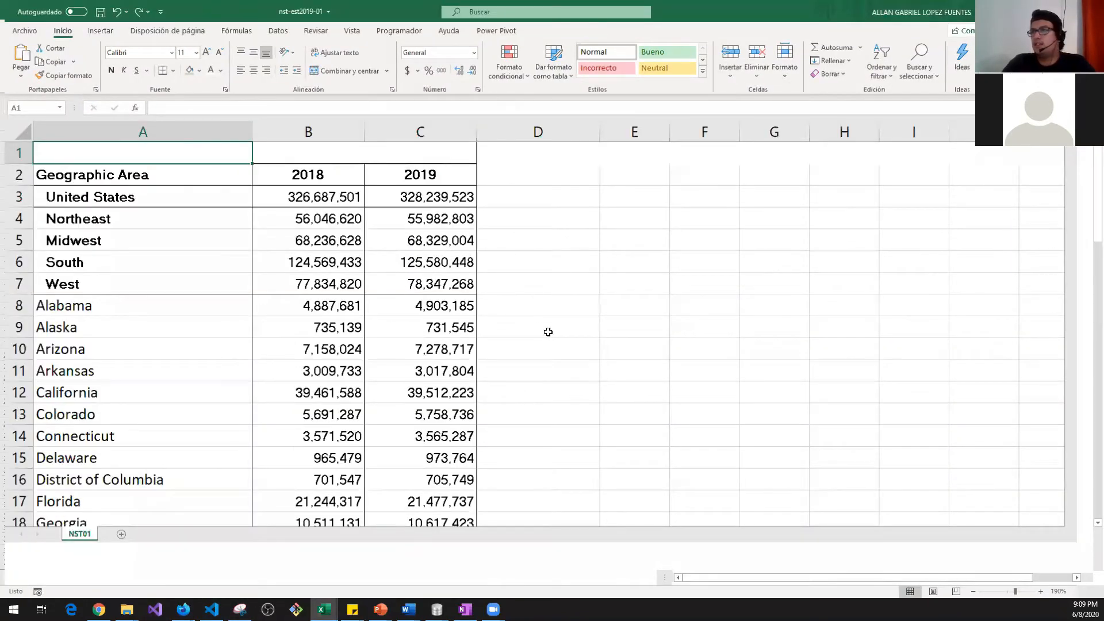
pyautogui.click(472, 286)
pyautogui.scroll(-1, 492, 292)
pyautogui.scroll(1, 485, 353)
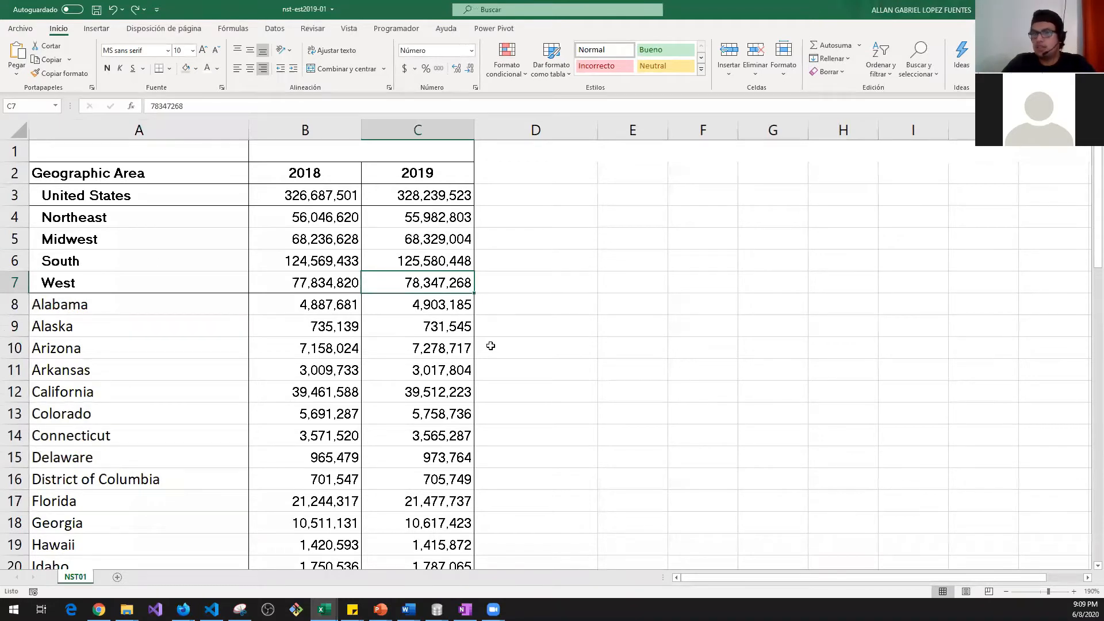
pyautogui.click(517, 313)
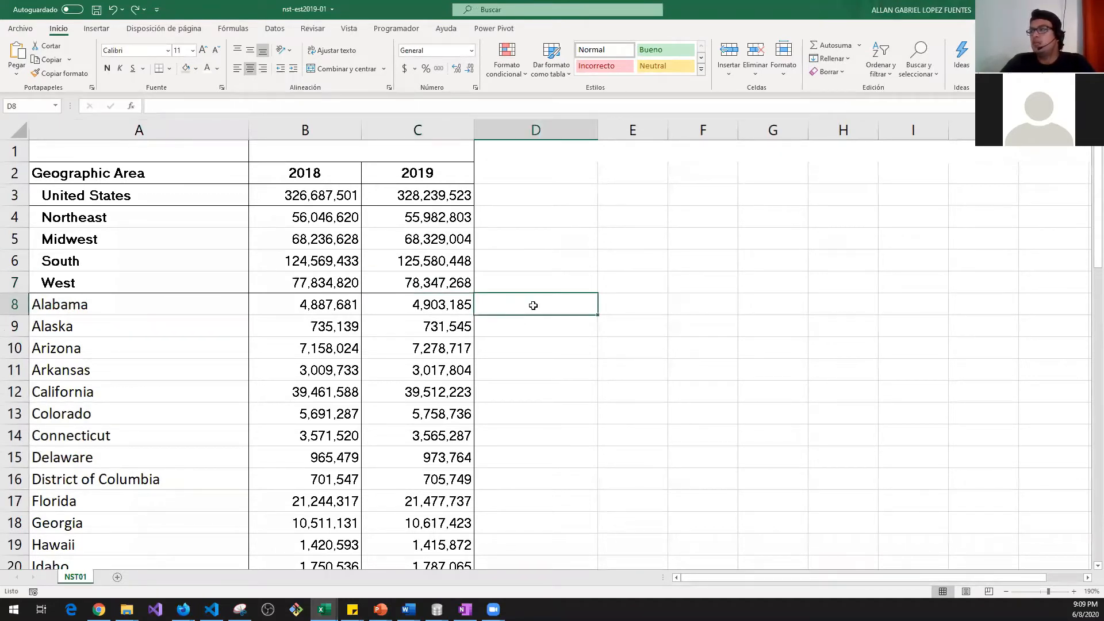
pyautogui.click(625, 311)
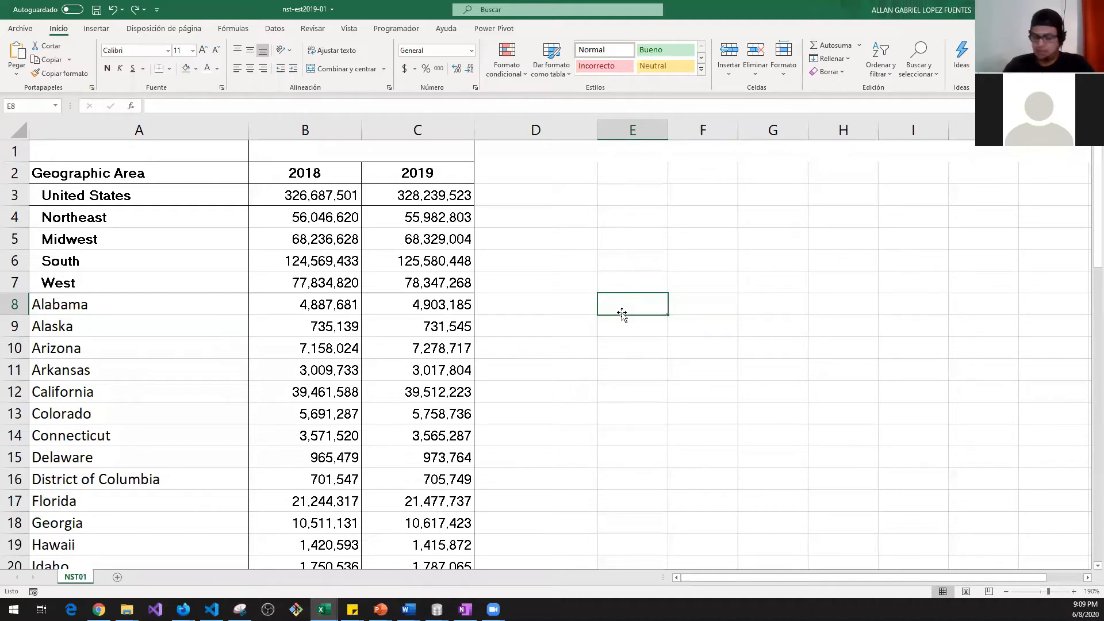
pyautogui.moveTo(622, 315)
pyautogui.mouseDown()
pyautogui.moveTo(266, 345)
pyautogui.moveTo(66, 301)
pyautogui.moveTo(389, 316)
pyautogui.moveTo(632, 306)
pyautogui.mouseUp()
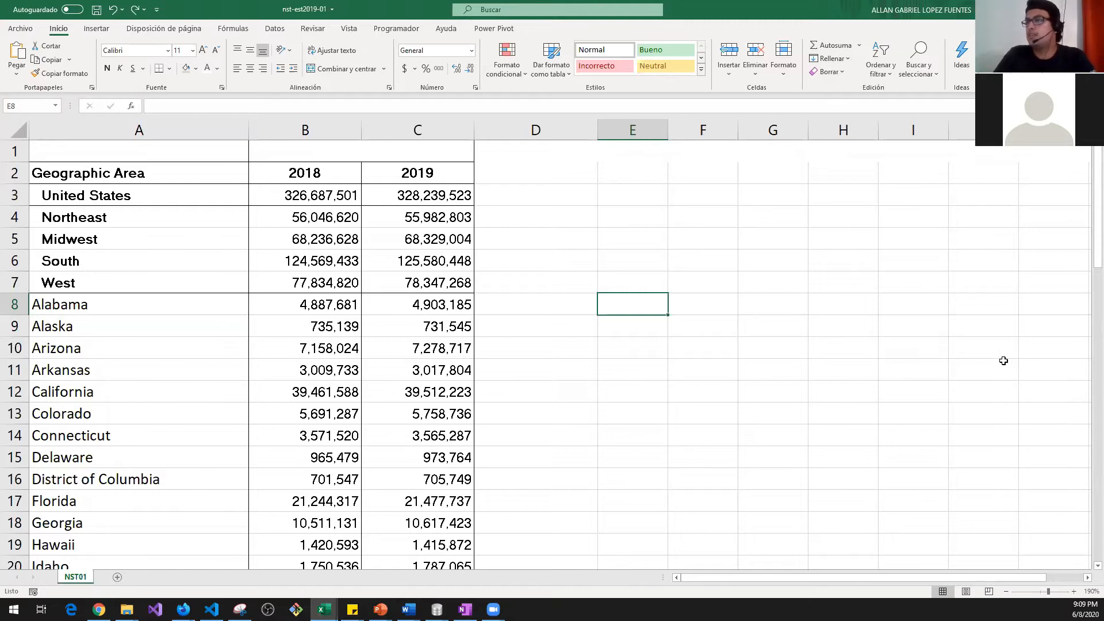
# Step: Select the 2018 and 2019 columns, headers and United States figures in B3:C3
pyautogui.click(309, 191)
pyautogui.moveTo(310, 126); pyautogui.dragTo(425, 128)
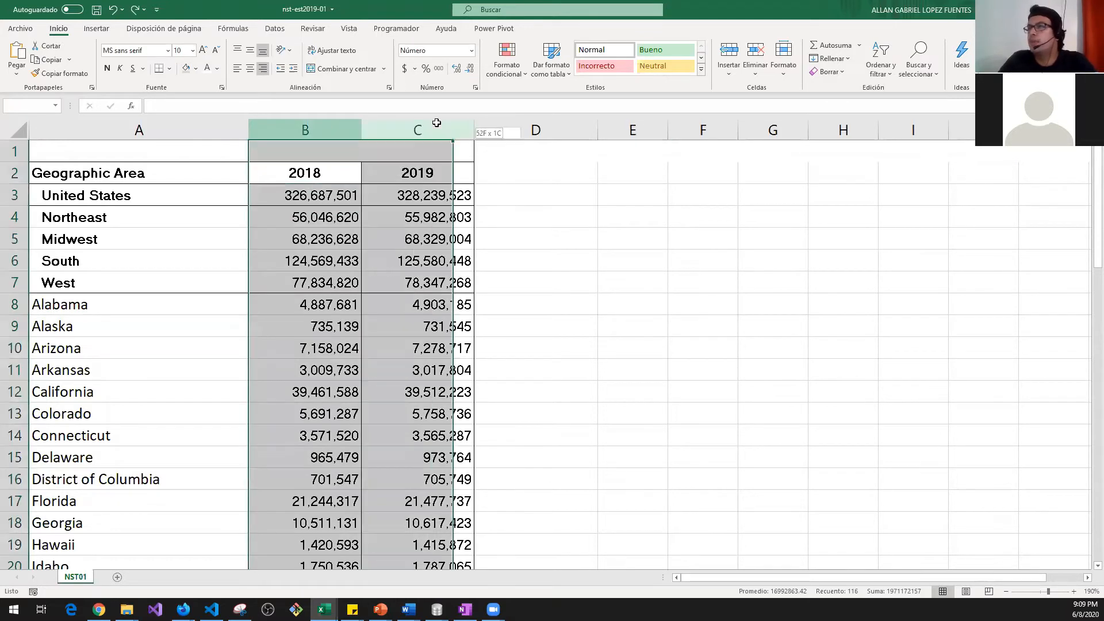
pyautogui.scroll(-3, 285, 348)
pyautogui.scroll(3, 270, 354)
pyautogui.click(96, 197)
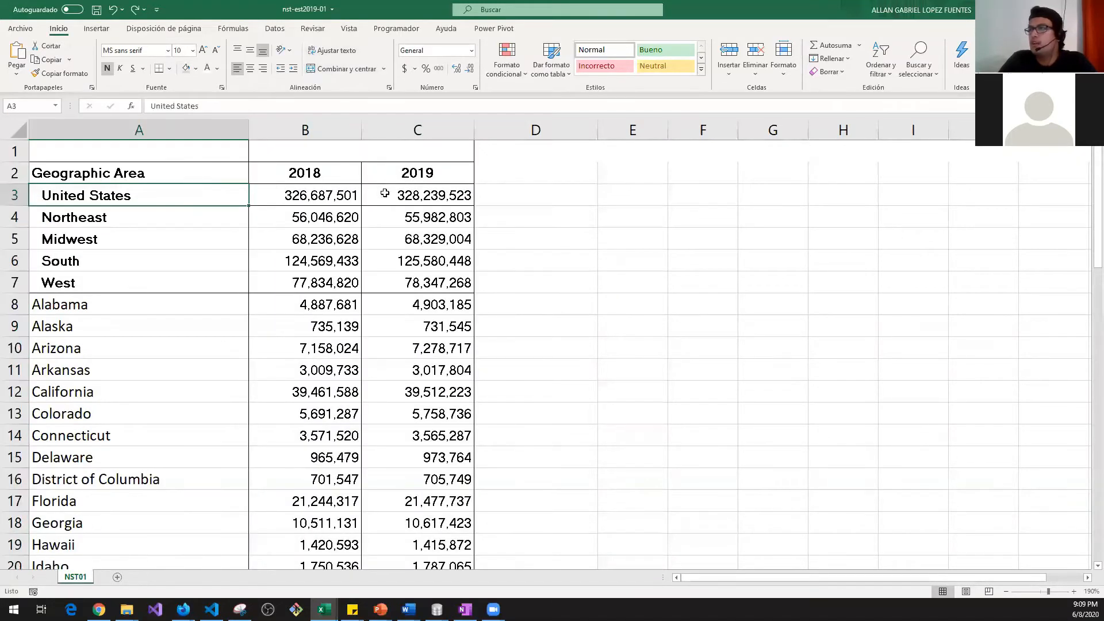
pyautogui.click(402, 191)
pyautogui.click(307, 173)
pyautogui.moveTo(308, 191); pyautogui.dragTo(305, 197)
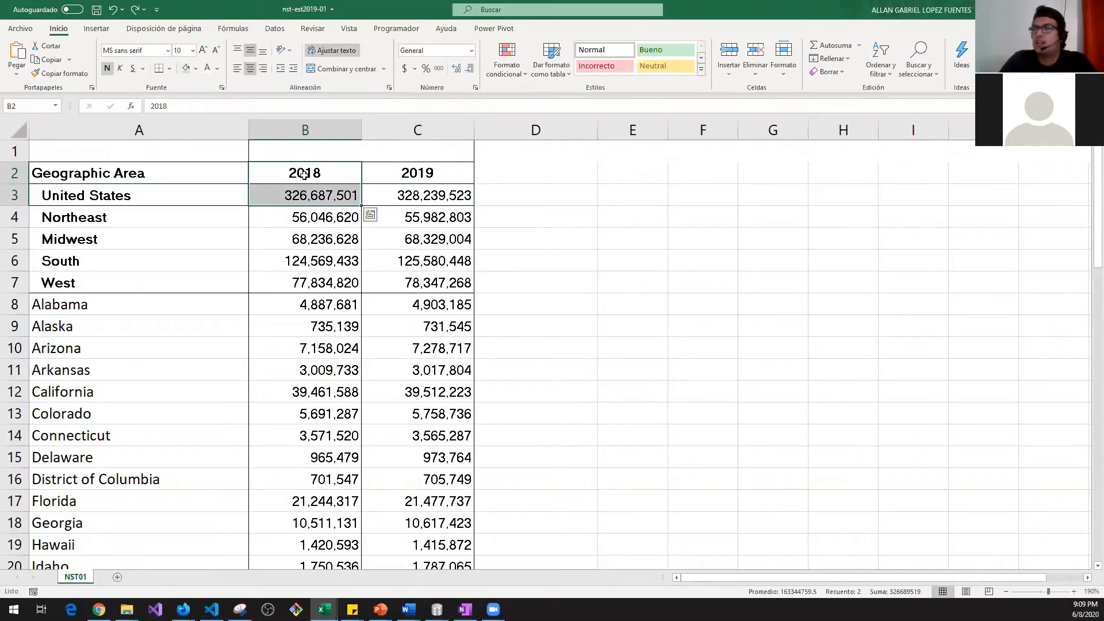
pyautogui.moveTo(402, 171); pyautogui.dragTo(399, 197)
# Step: Choose D3 for a calculation, erasing a stray typed character
pyautogui.click(544, 197)
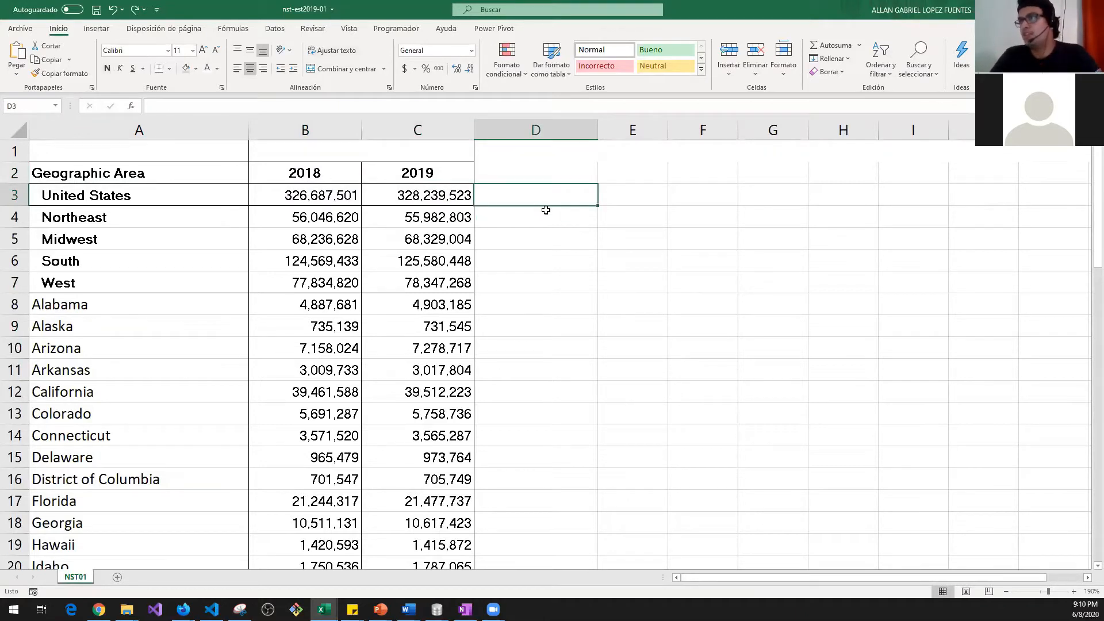
pyautogui.click(455, 200)
pyautogui.click(328, 195)
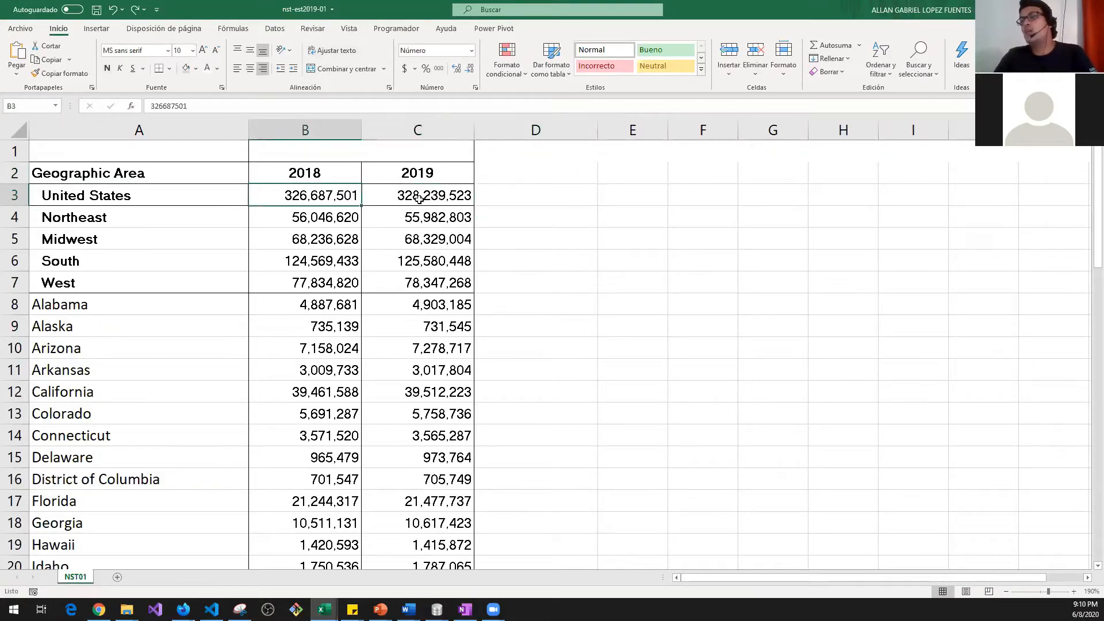
pyautogui.click(418, 199)
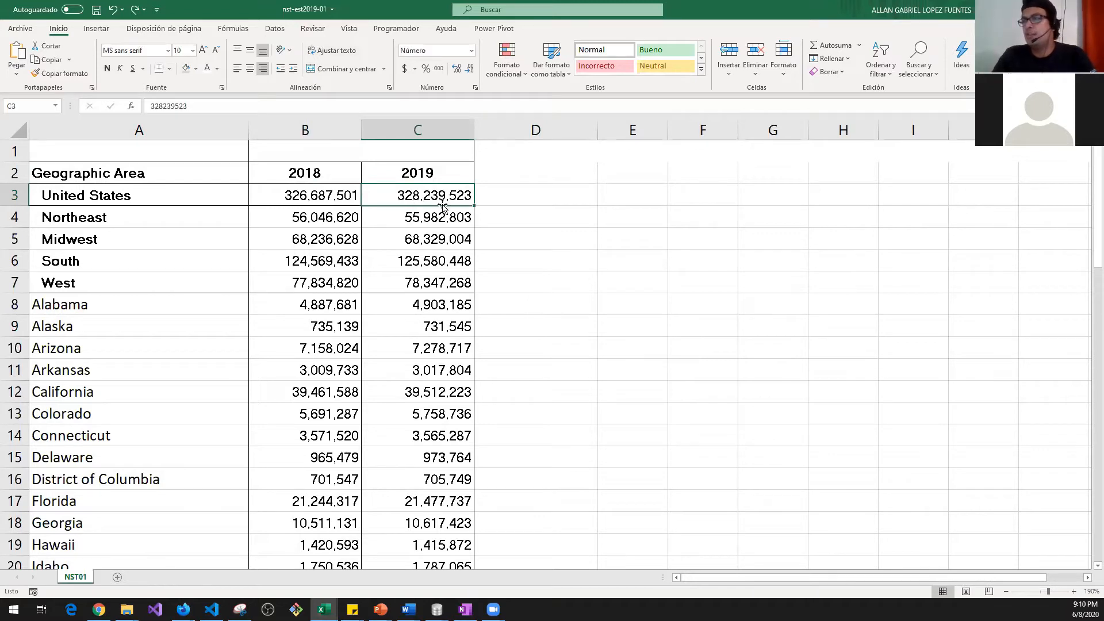
pyautogui.click(522, 205)
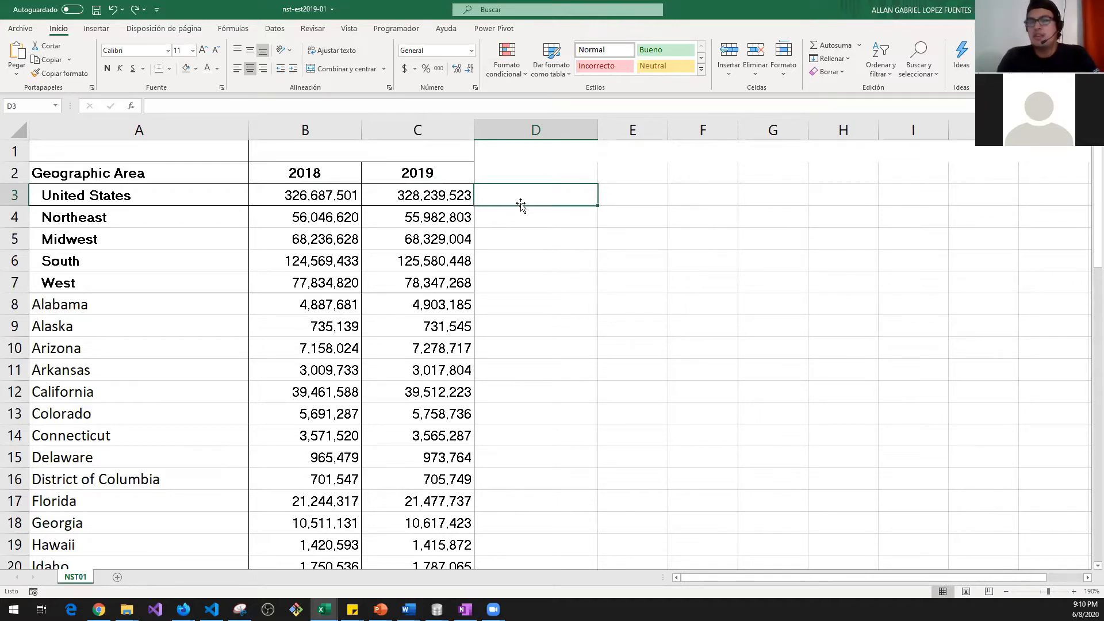
pyautogui.write(')')
pyautogui.press('BackSpace')
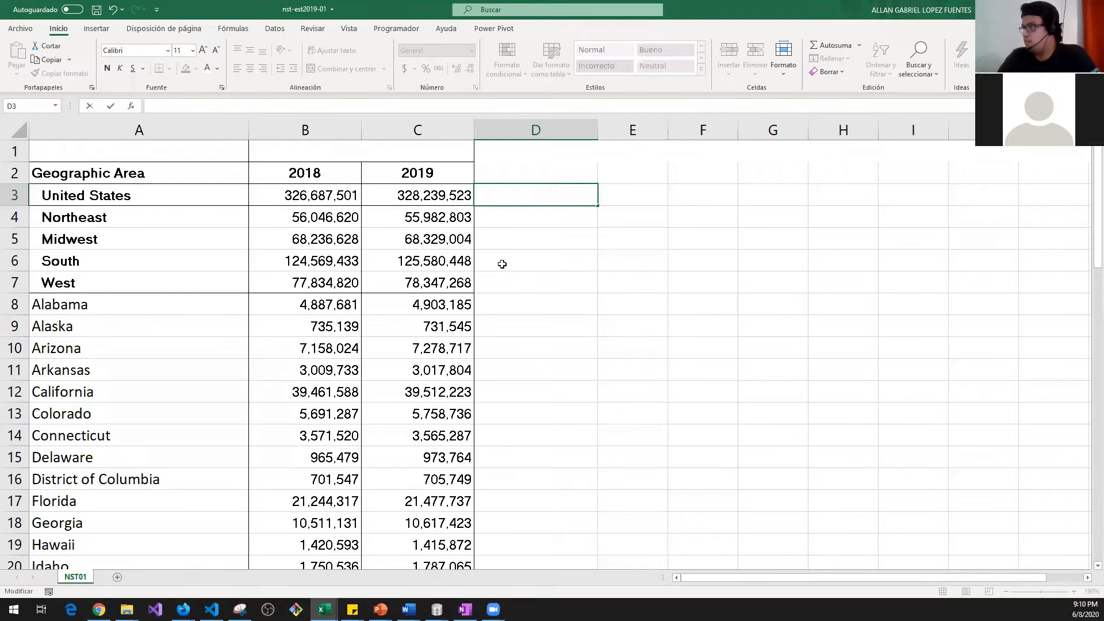
# Step: Zoom the sheet to about 244% and type = in D6 beside South
pyautogui.click(523, 269)
pyautogui.moveTo(1041, 592); pyautogui.dragTo(1058, 590)
pyautogui.scroll(1, 872, 575)
pyautogui.moveTo(872, 576); pyautogui.dragTo(901, 564)
pyautogui.moveTo(1057, 591); pyautogui.dragTo(1051, 591)
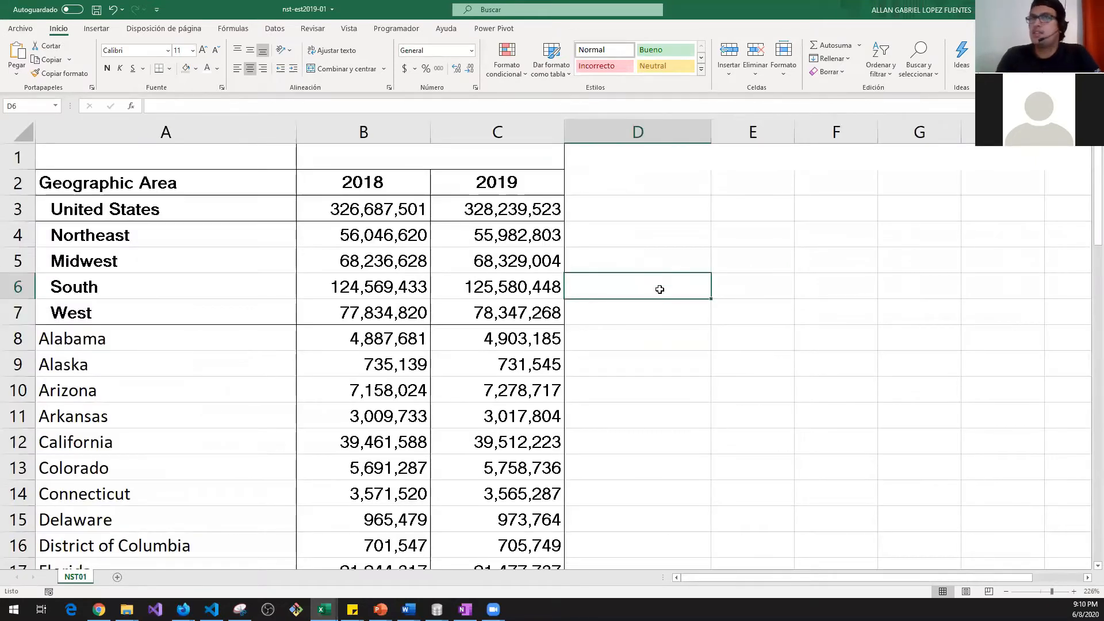
pyautogui.write('=')
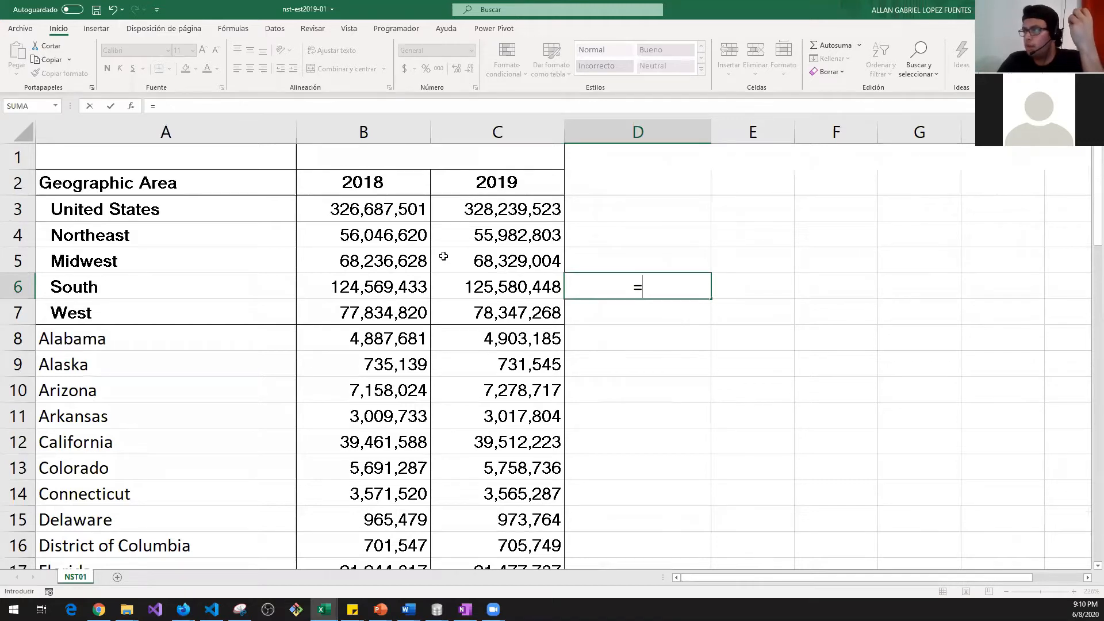
# Step: Enter =C6-B6 in D6, yielding the South change of 1,011,015, and check it
pyautogui.click(505, 283)
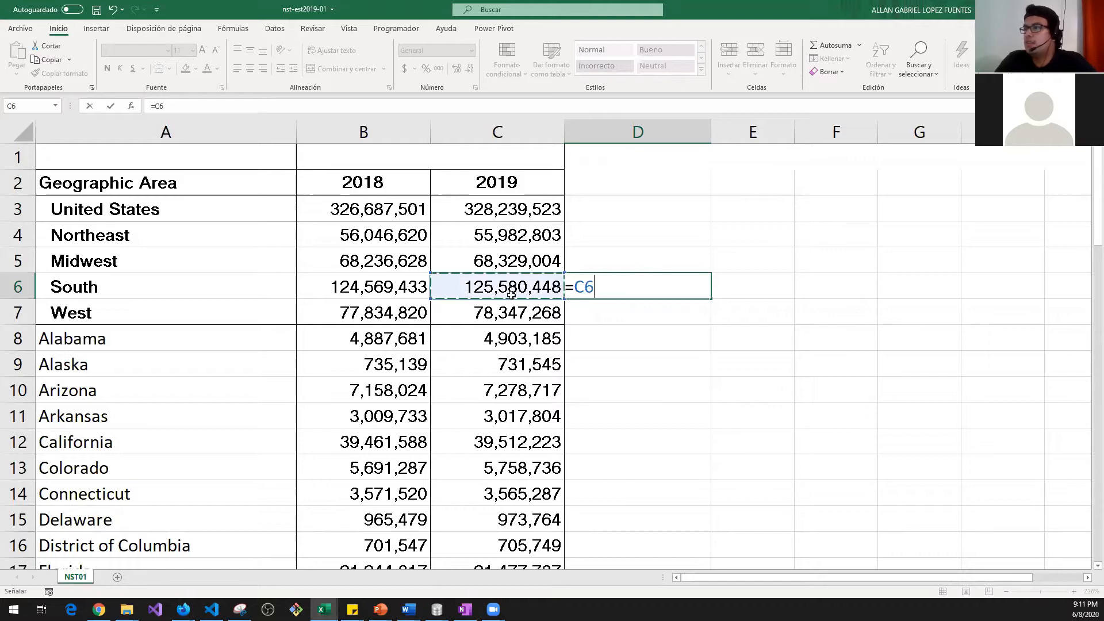
pyautogui.doubleClick(579, 287)
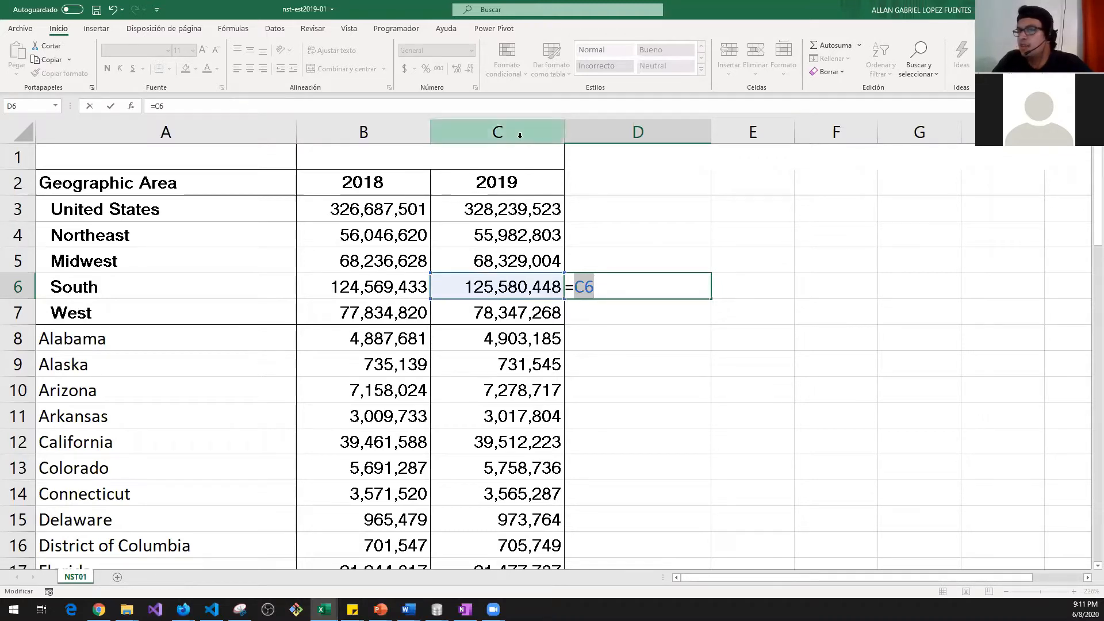
pyautogui.click(595, 288)
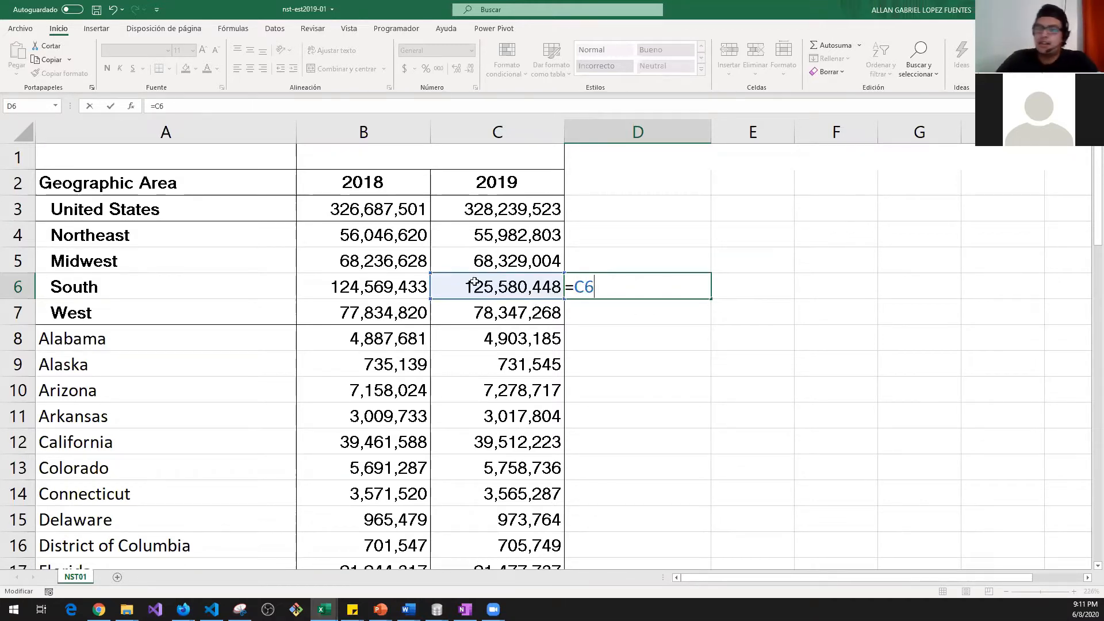
pyautogui.write('-')
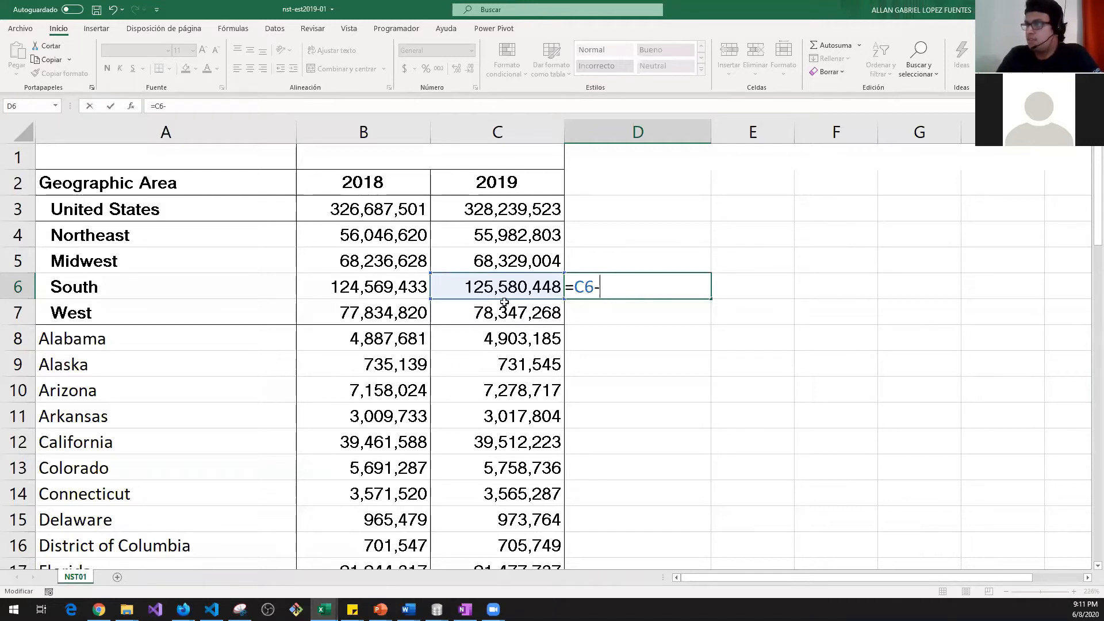
pyautogui.click(387, 289)
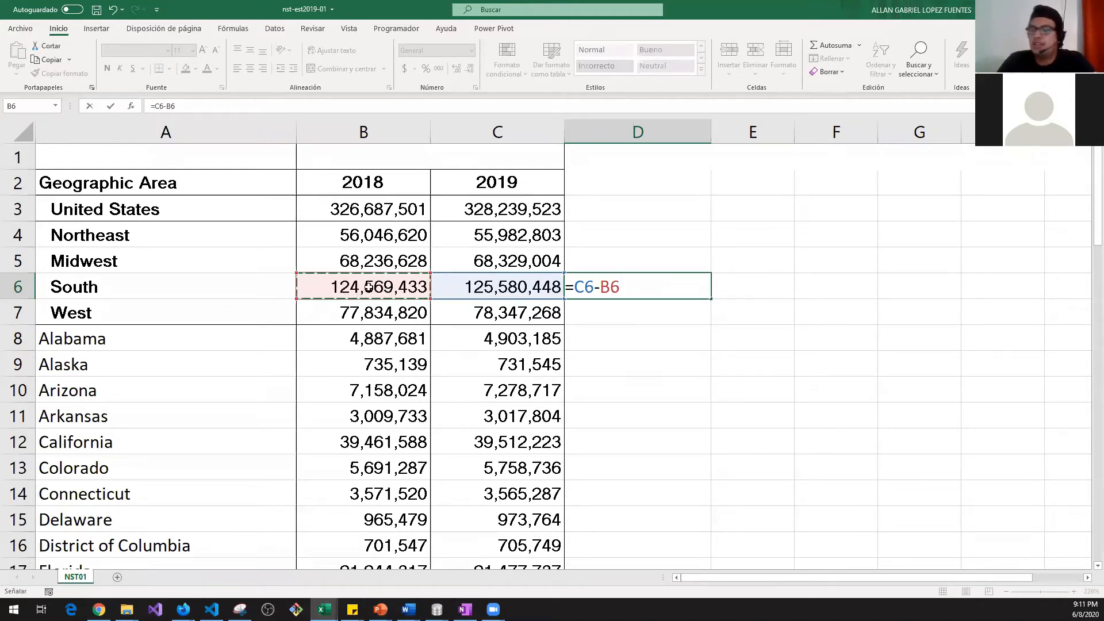
pyautogui.press('Return')
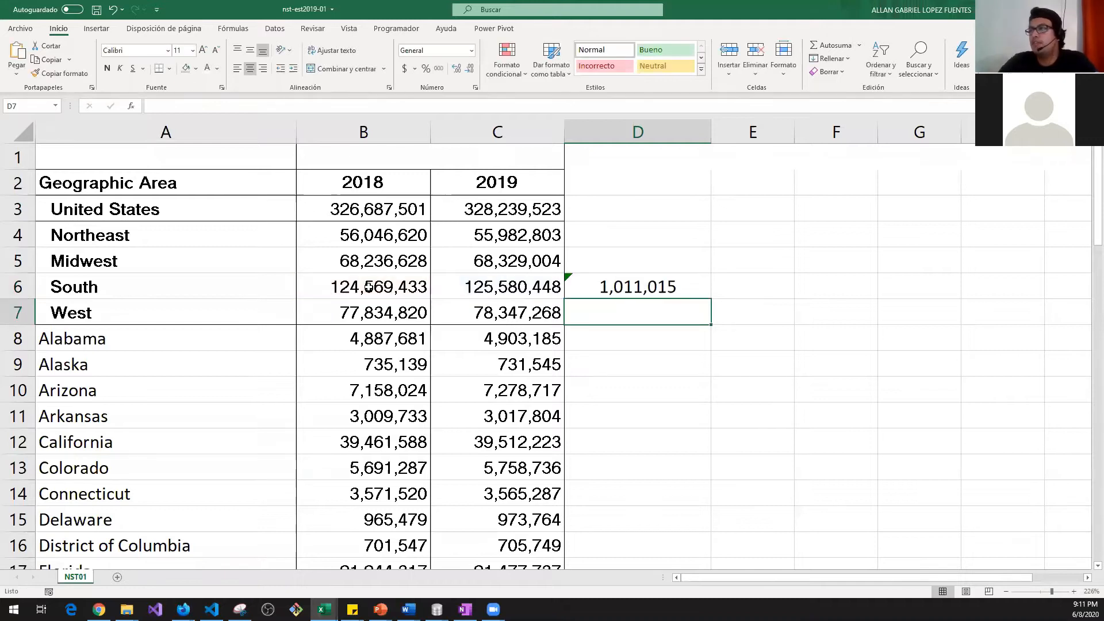
pyautogui.click(656, 289)
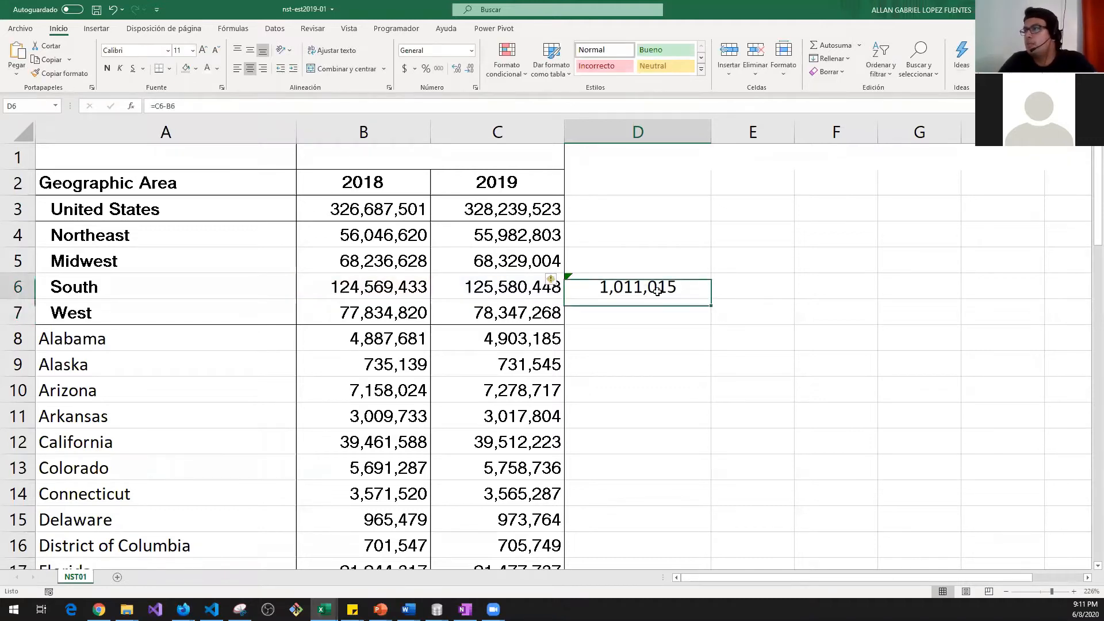
# Step: Review the South row and its D6 result, then copy D6's =C6-B6 formula
pyautogui.click(641, 183)
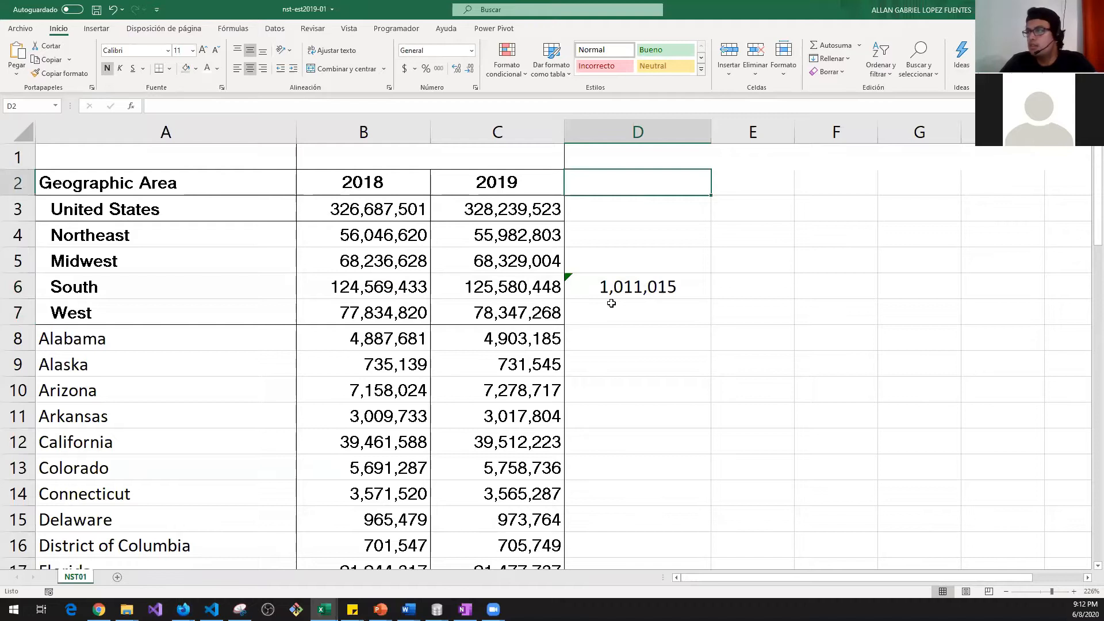
pyautogui.click(633, 288)
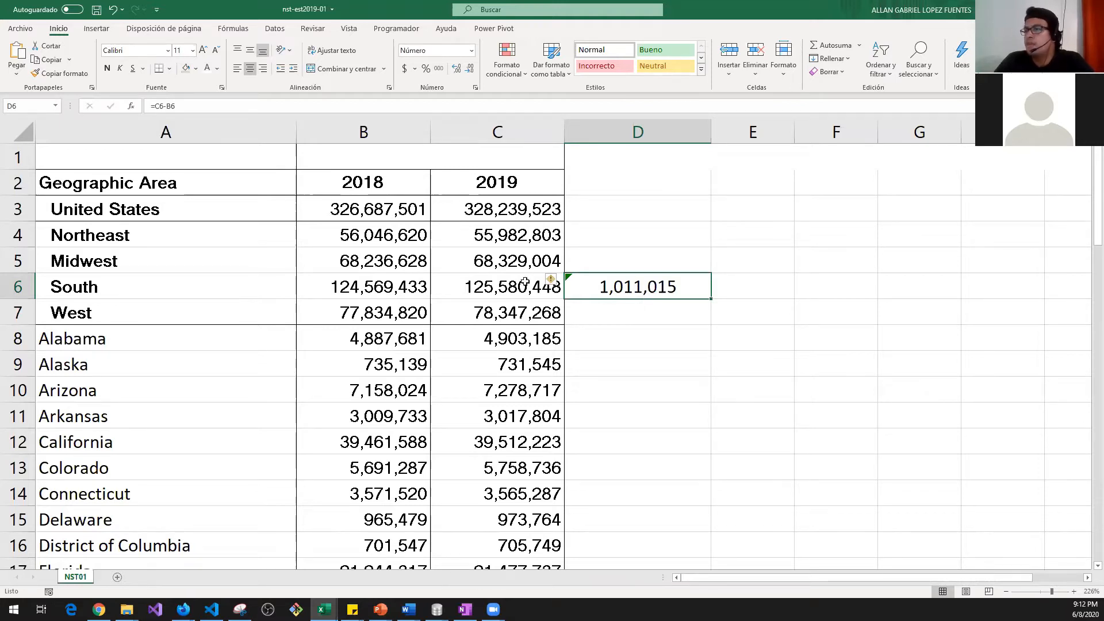
pyautogui.moveTo(221, 284); pyautogui.dragTo(561, 285)
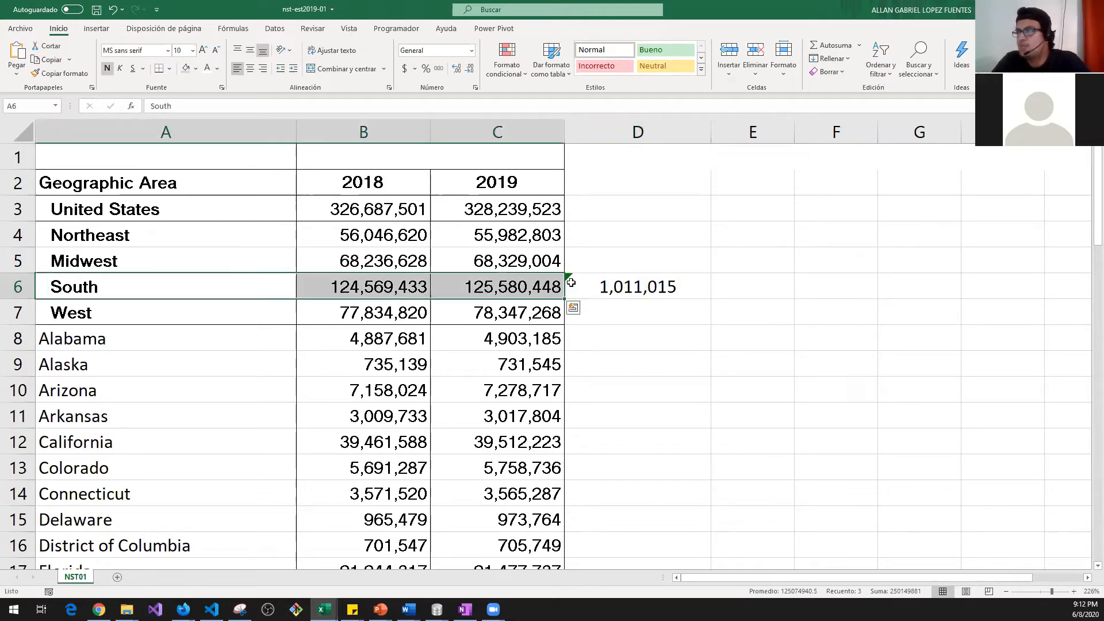
pyautogui.click(629, 285)
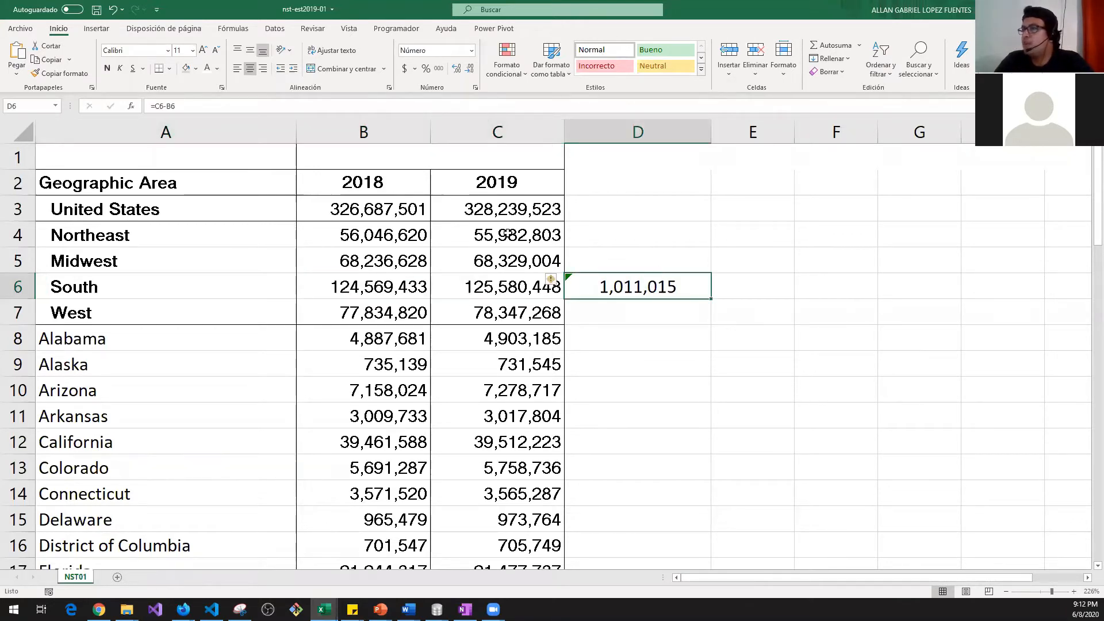
pyautogui.moveTo(142, 288); pyautogui.dragTo(679, 292)
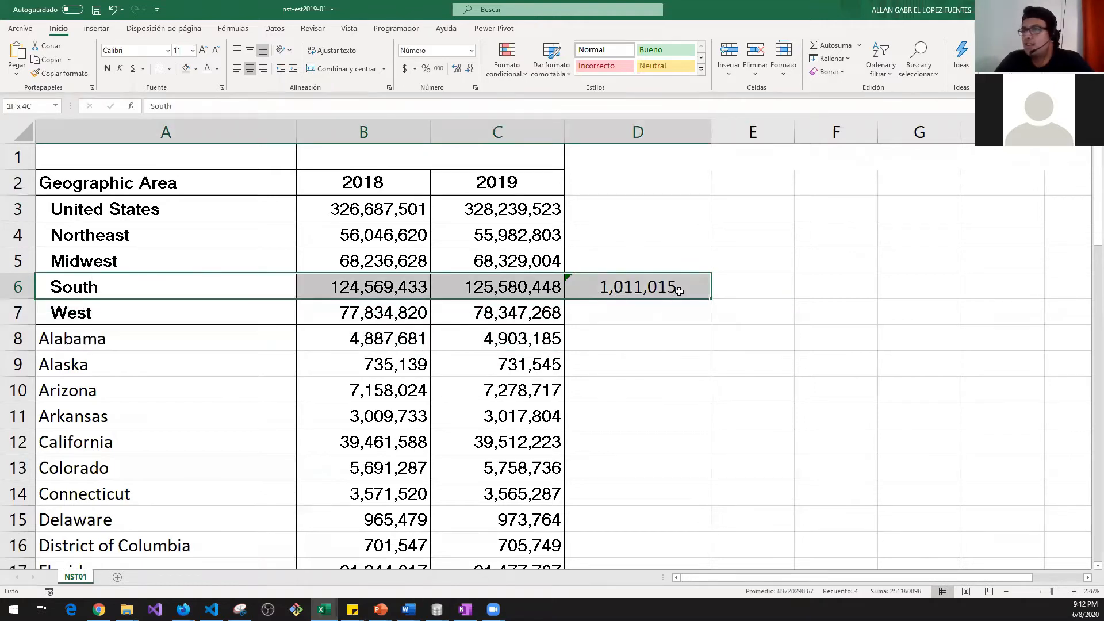
pyautogui.click(628, 286)
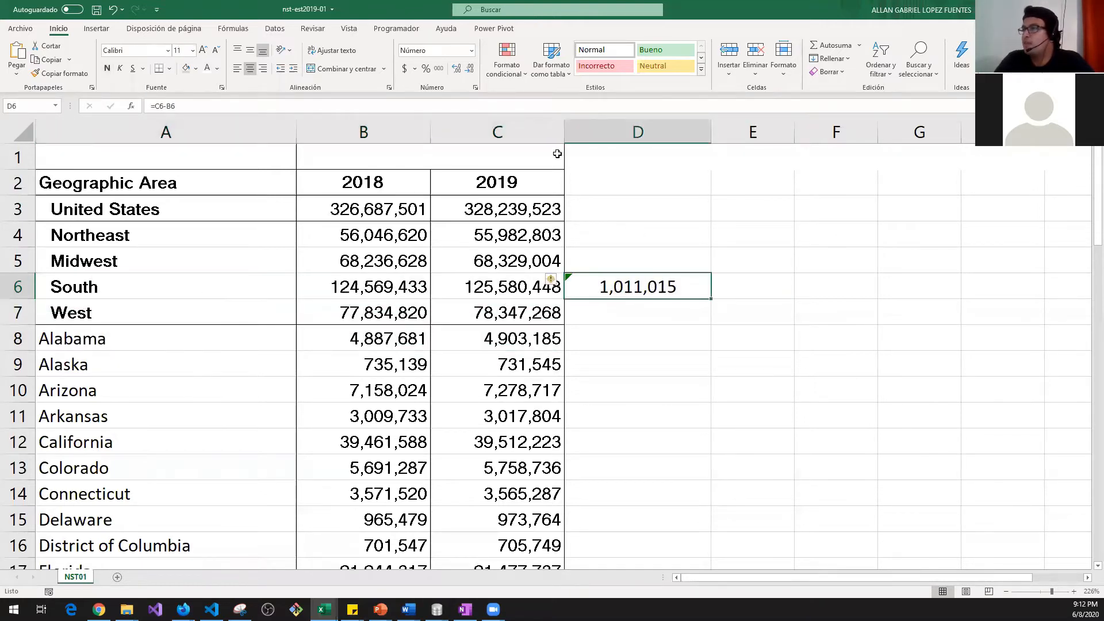
pyautogui.click(610, 204)
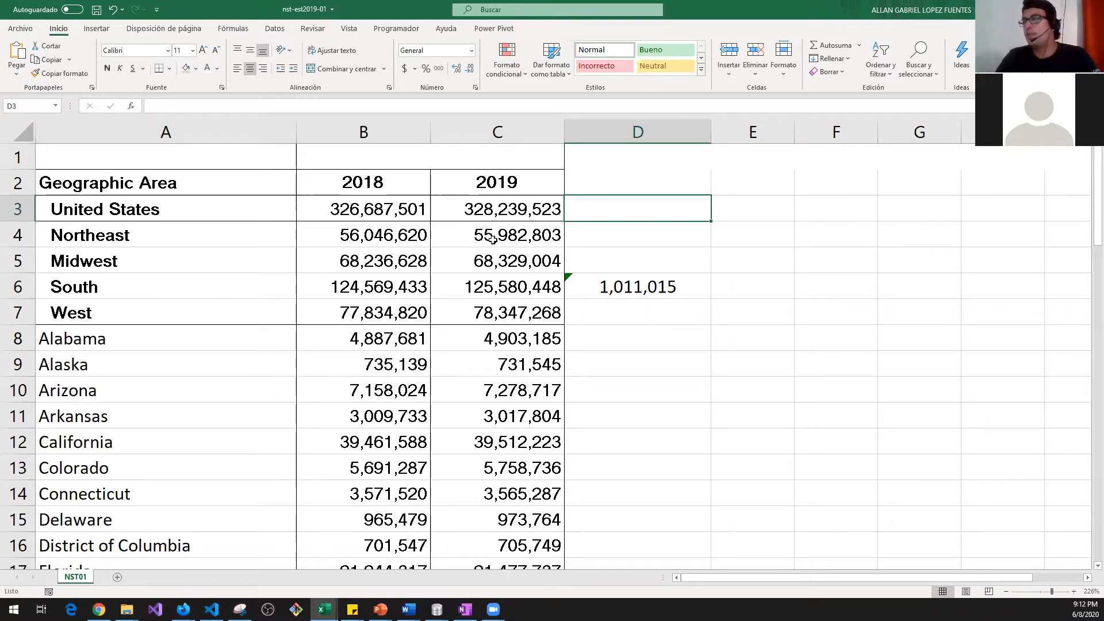
pyautogui.click(632, 287)
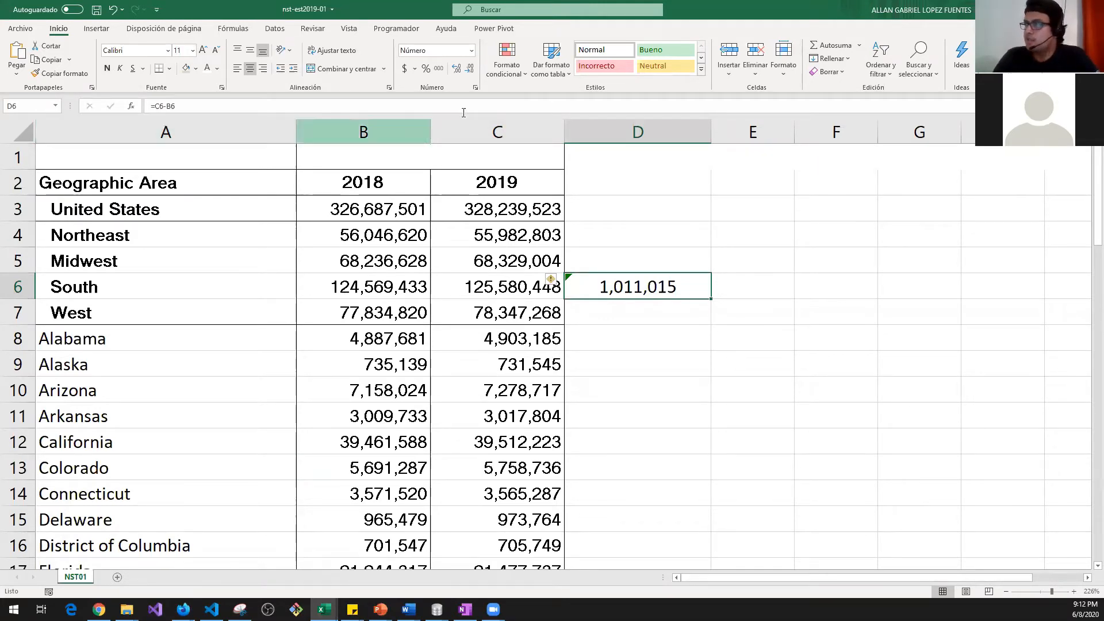
pyautogui.hotkey('ctrl', 'c')
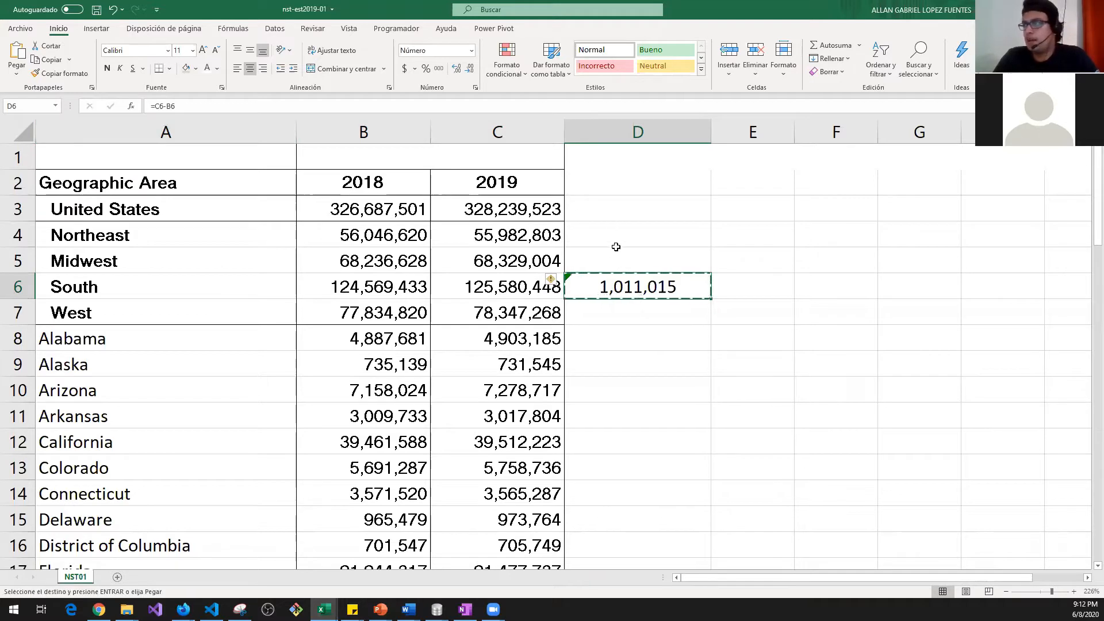
pyautogui.rightClick(618, 276)
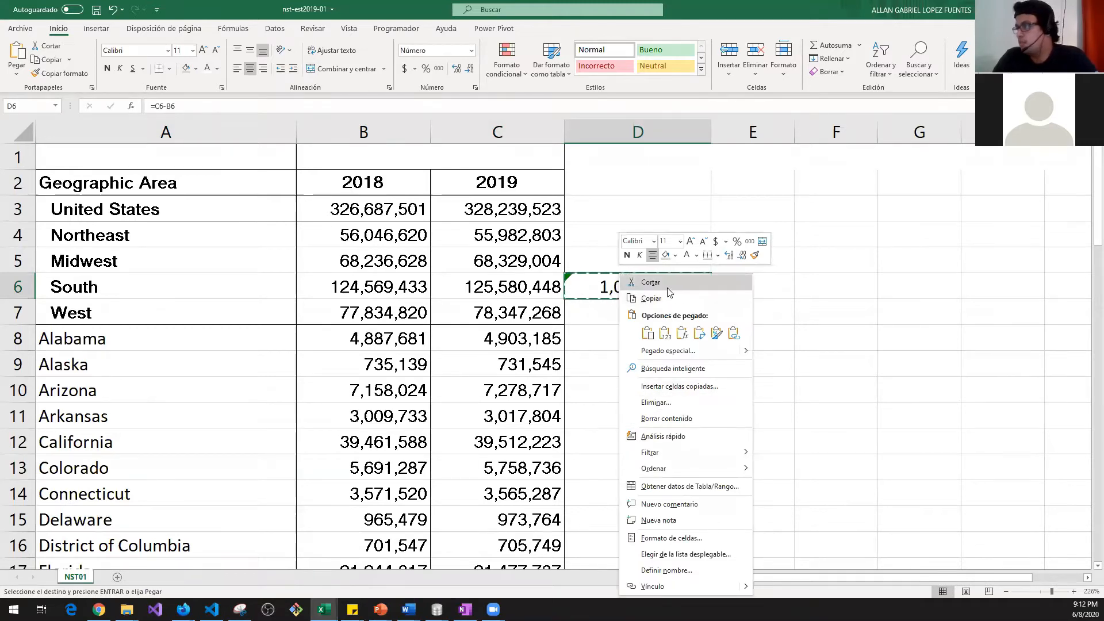
pyautogui.click(667, 298)
pyautogui.click(525, 214)
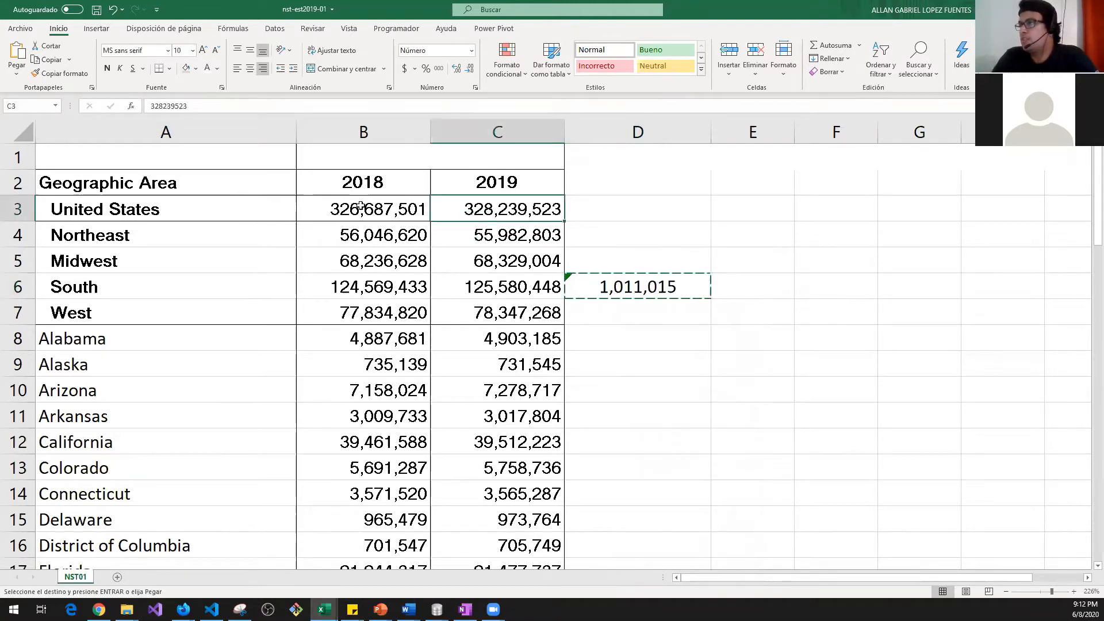
pyautogui.moveTo(160, 209); pyautogui.dragTo(597, 214)
pyautogui.click(608, 209)
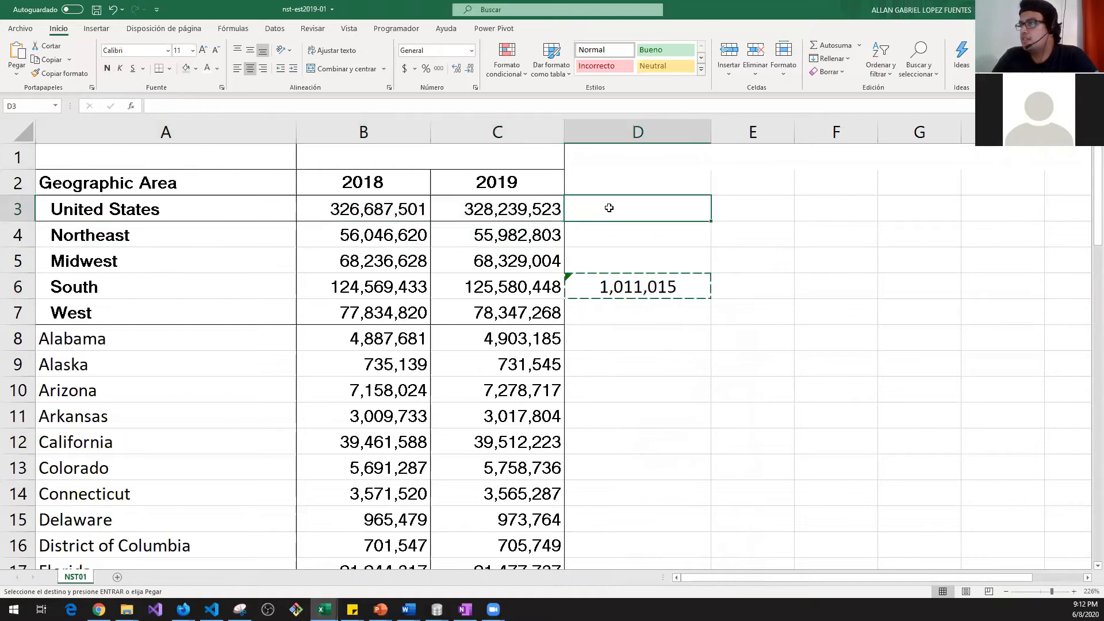
pyautogui.rightClick(608, 208)
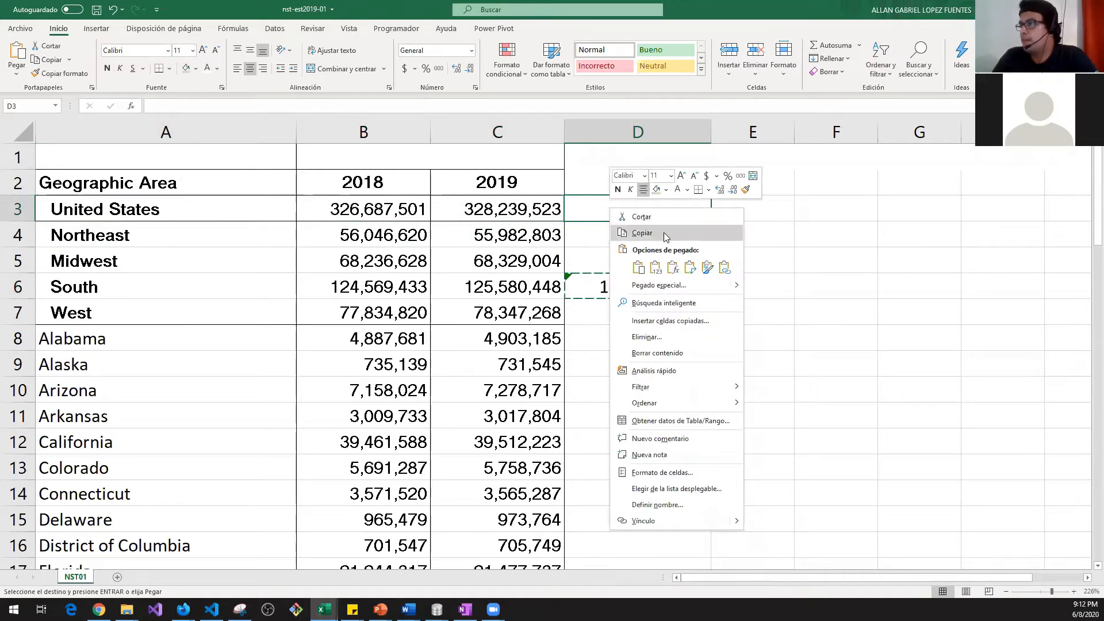
pyautogui.click(638, 267)
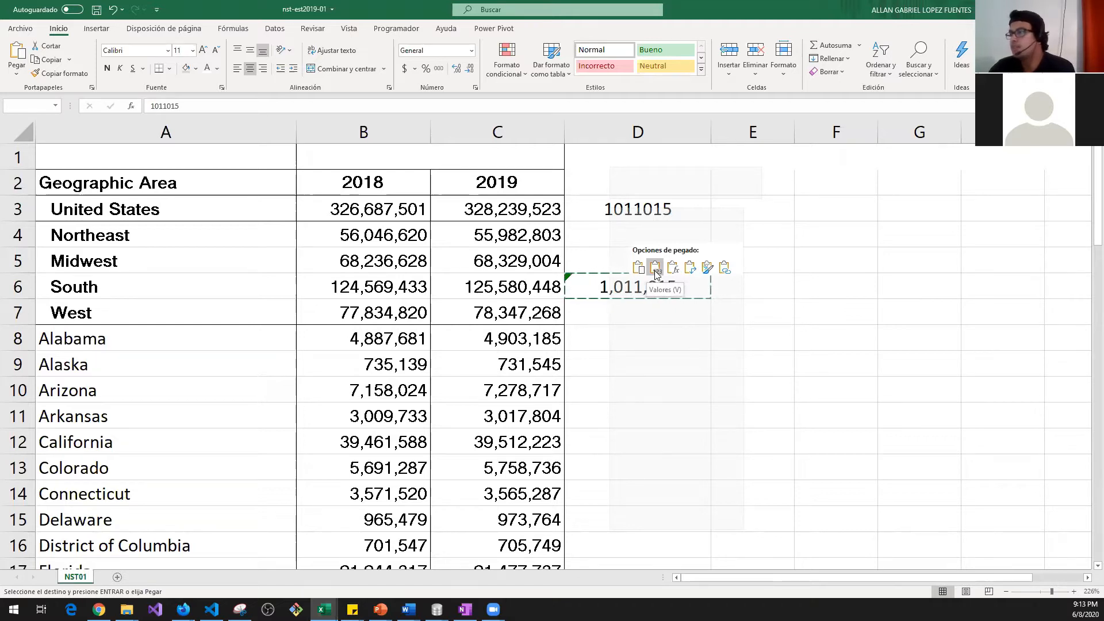
pyautogui.click(654, 268)
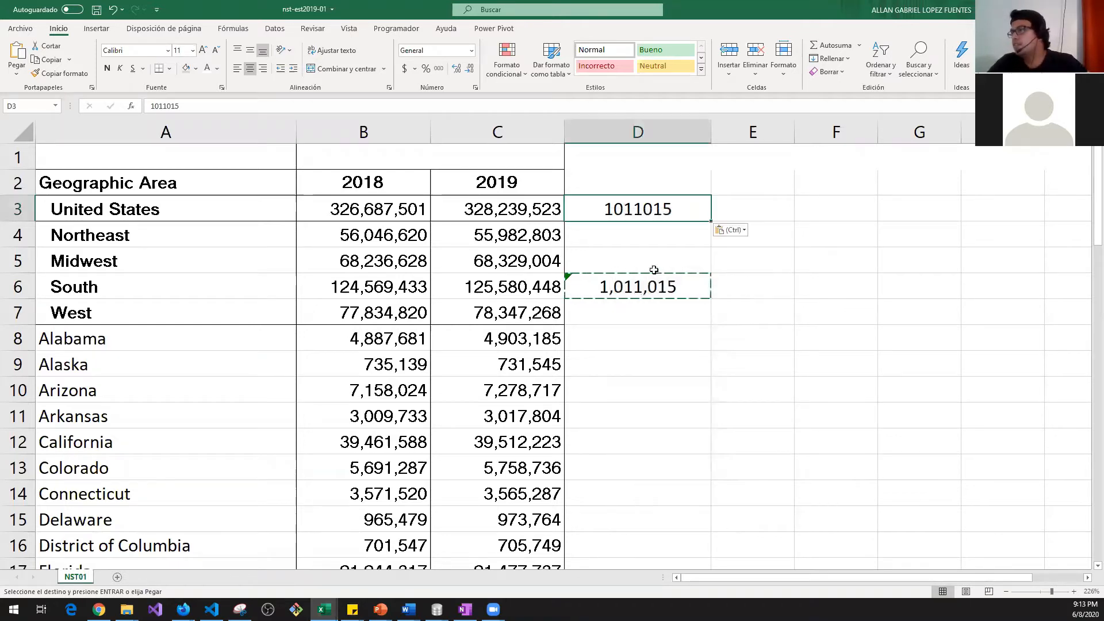
pyautogui.click(672, 364)
pyautogui.click(650, 284)
pyautogui.moveTo(191, 106); pyautogui.dragTo(151, 106)
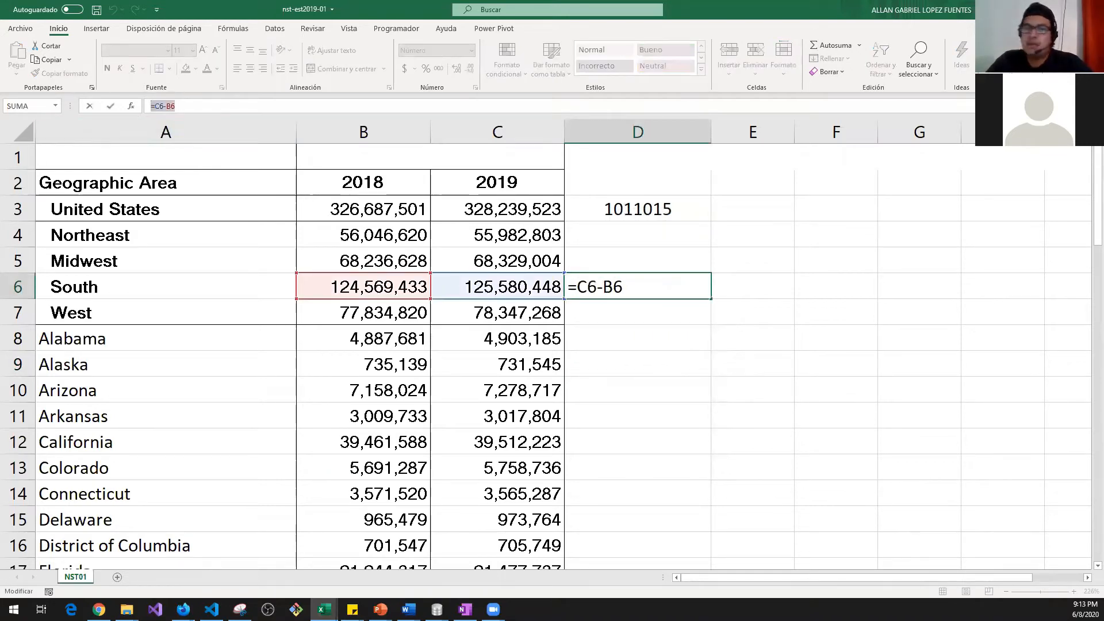
pyautogui.click(651, 390)
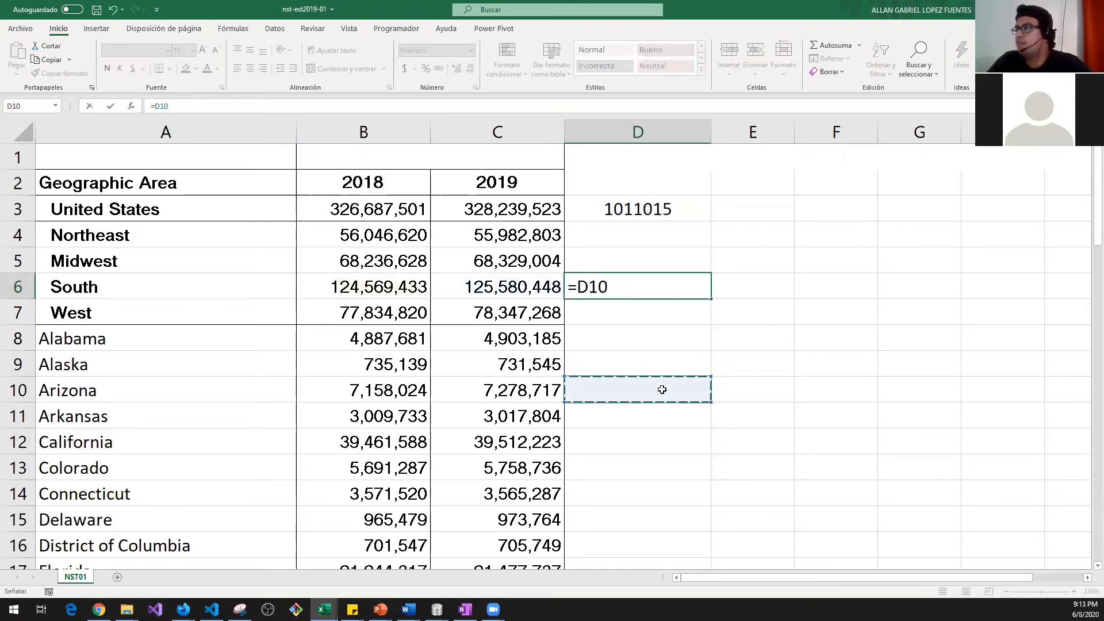
pyautogui.press('Escape')
pyautogui.click(644, 210)
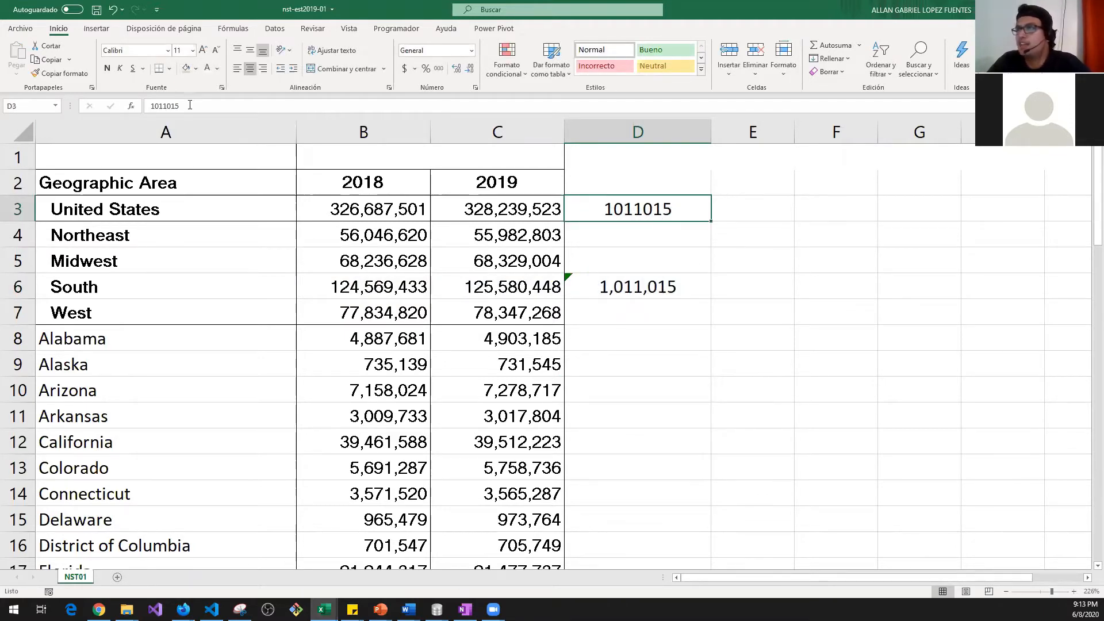
pyautogui.moveTo(182, 106); pyautogui.dragTo(141, 105)
pyautogui.press('Escape')
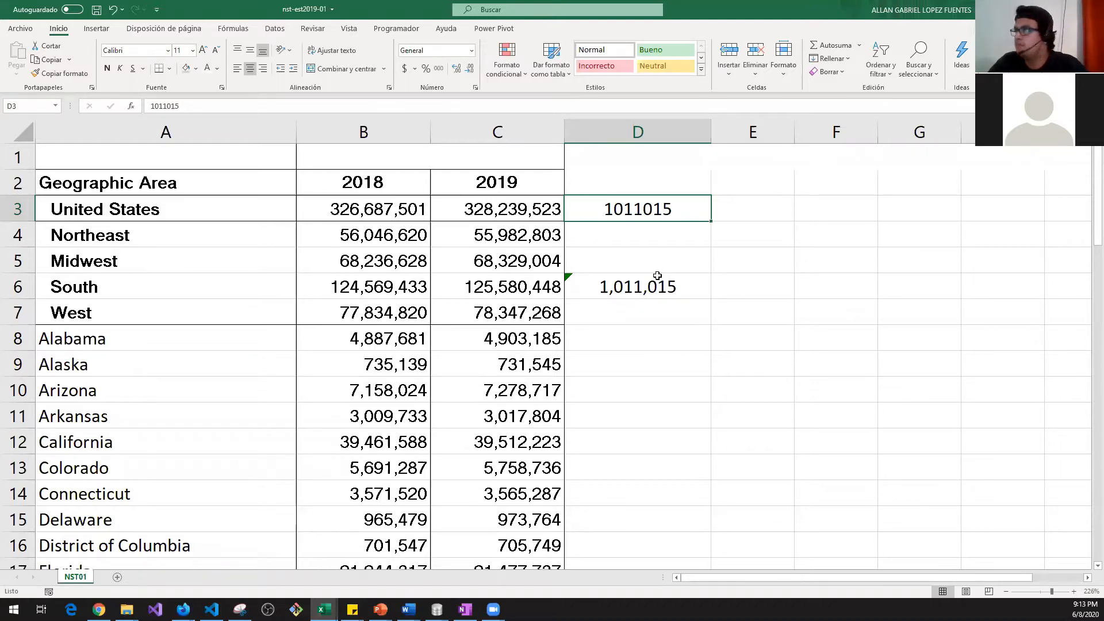
pyautogui.hotkey('ctrl', 'z')
pyautogui.click(657, 286)
pyautogui.hotkey('ctrl', 'c')
pyautogui.click(640, 209)
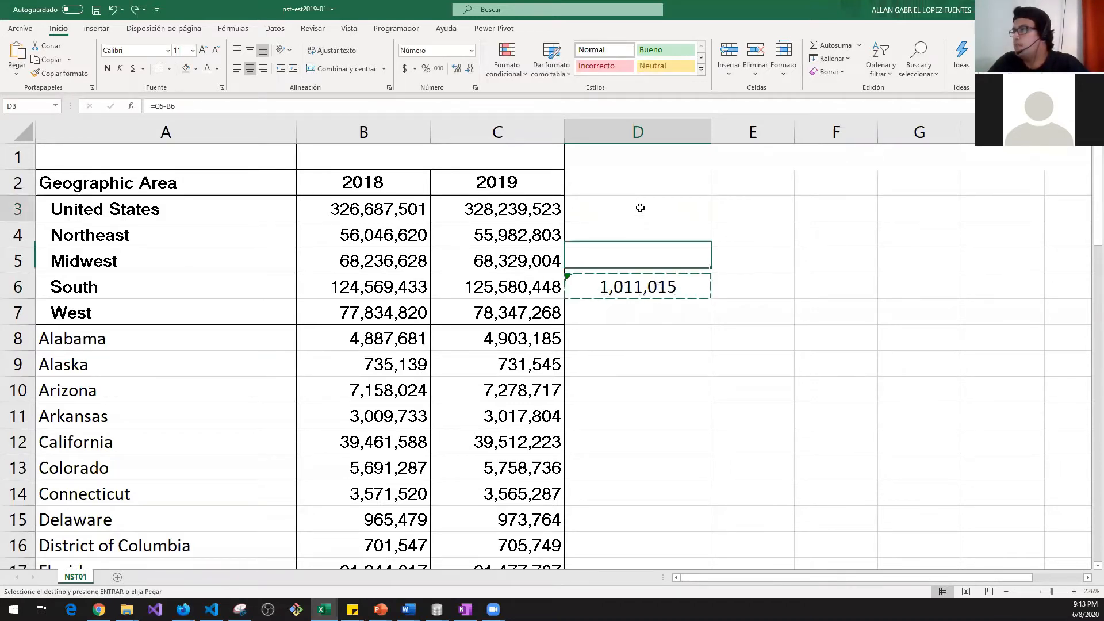
pyautogui.rightClick(640, 207)
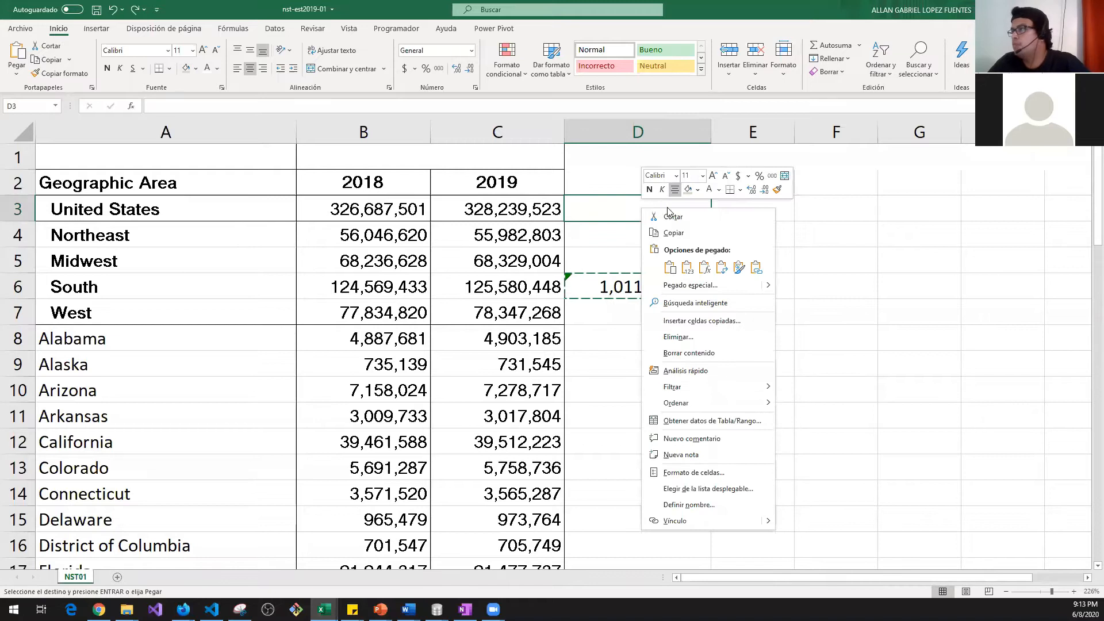
pyautogui.click(705, 267)
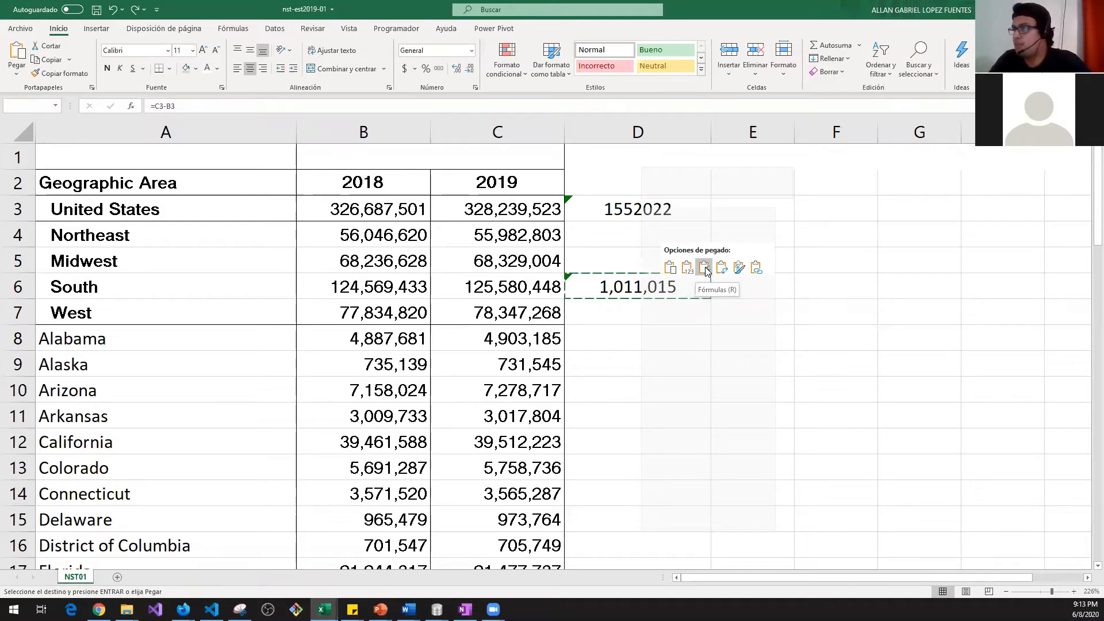
pyautogui.hotkey('ctrl', 'z')
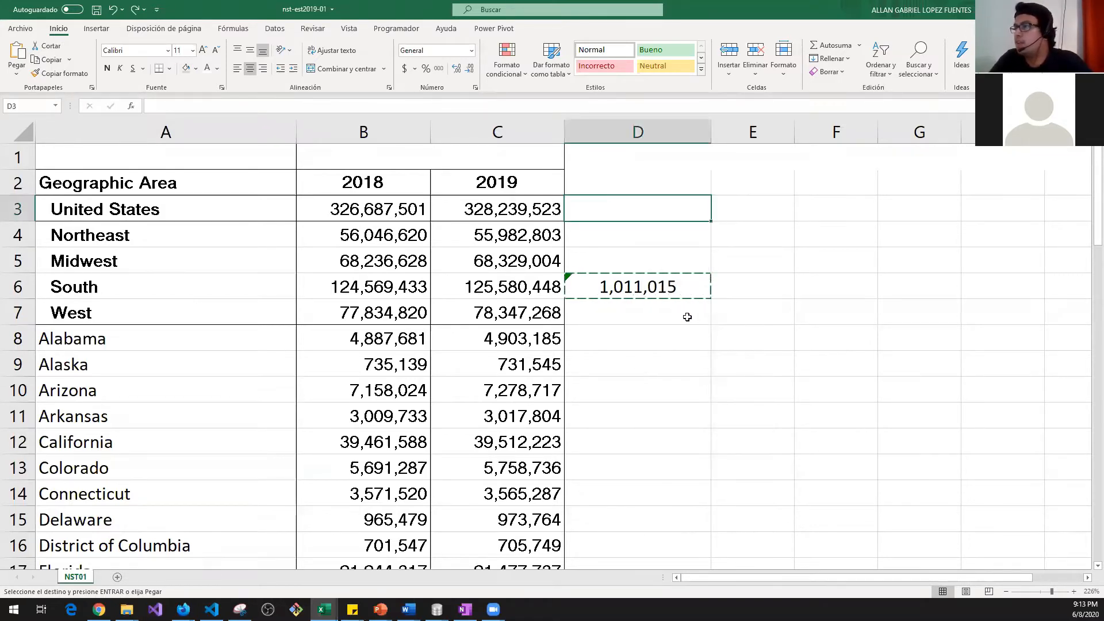
# Step: Try a yellow fill on D3, then undo it
pyautogui.click(196, 68)
pyautogui.click(215, 176)
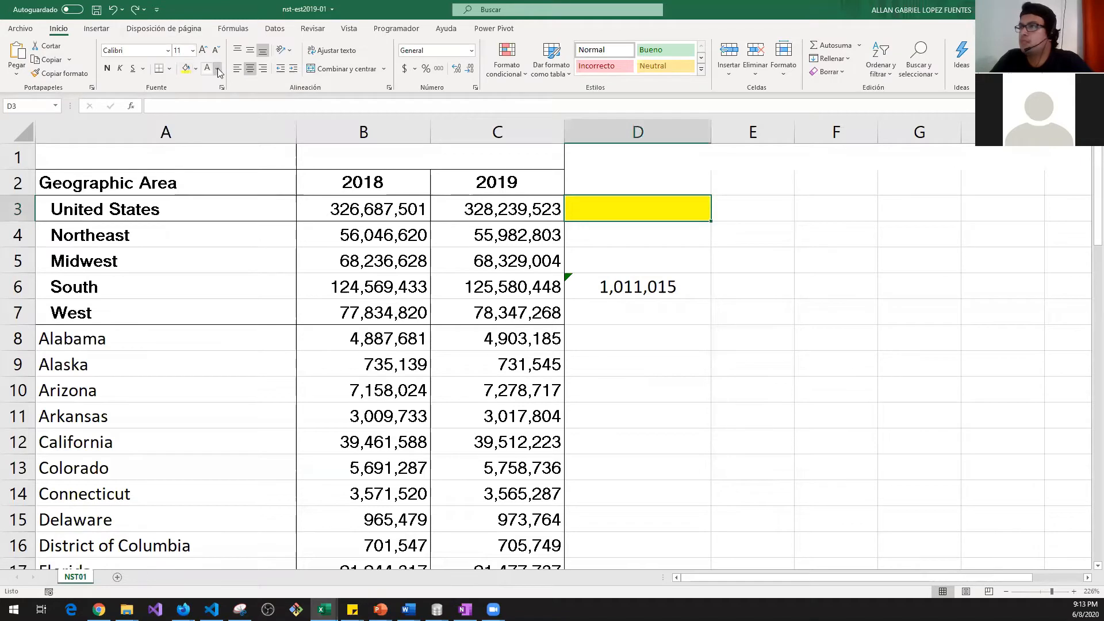
pyautogui.click(217, 68)
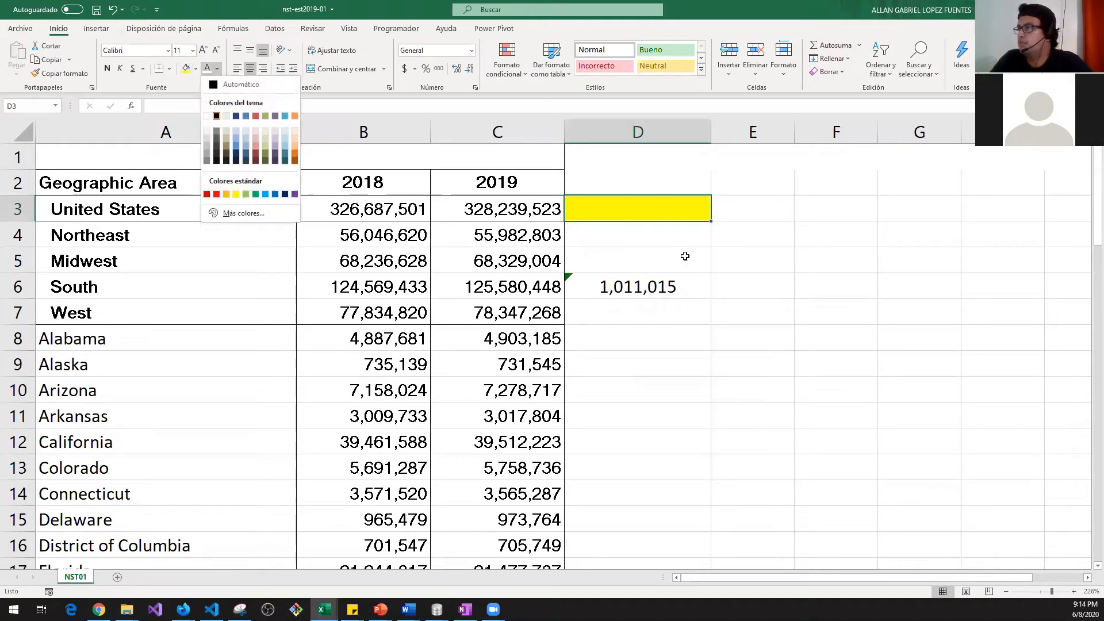
pyautogui.click(695, 263)
pyautogui.hotkey('ctrl', 'z')
# Step: Give D6 a yellow fill and red text
pyautogui.click(679, 284)
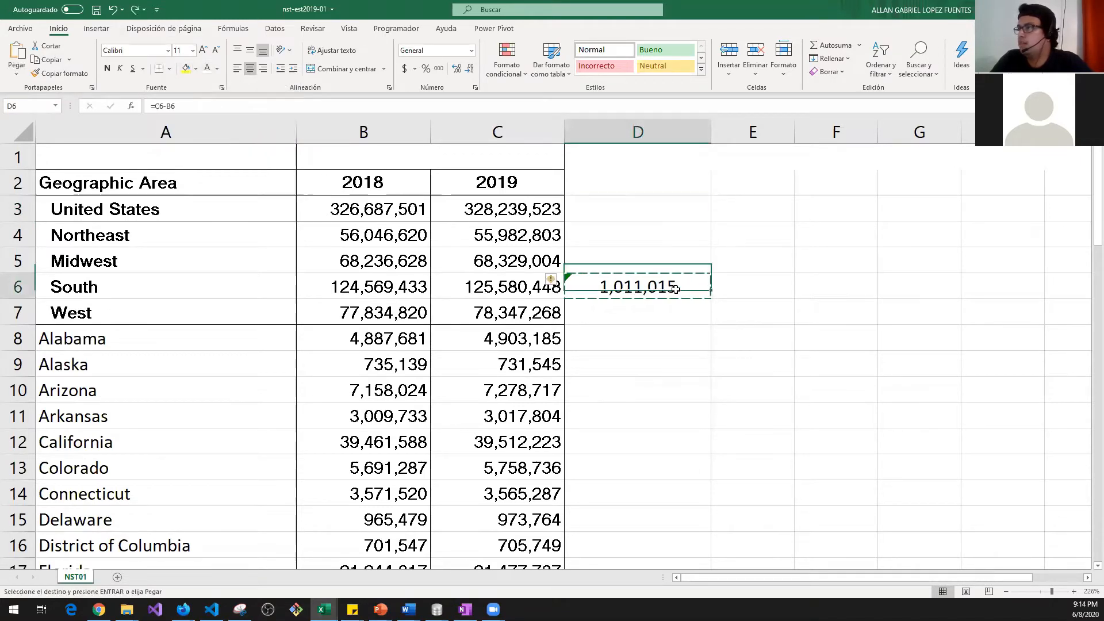
pyautogui.click(196, 68)
pyautogui.click(215, 176)
pyautogui.click(218, 69)
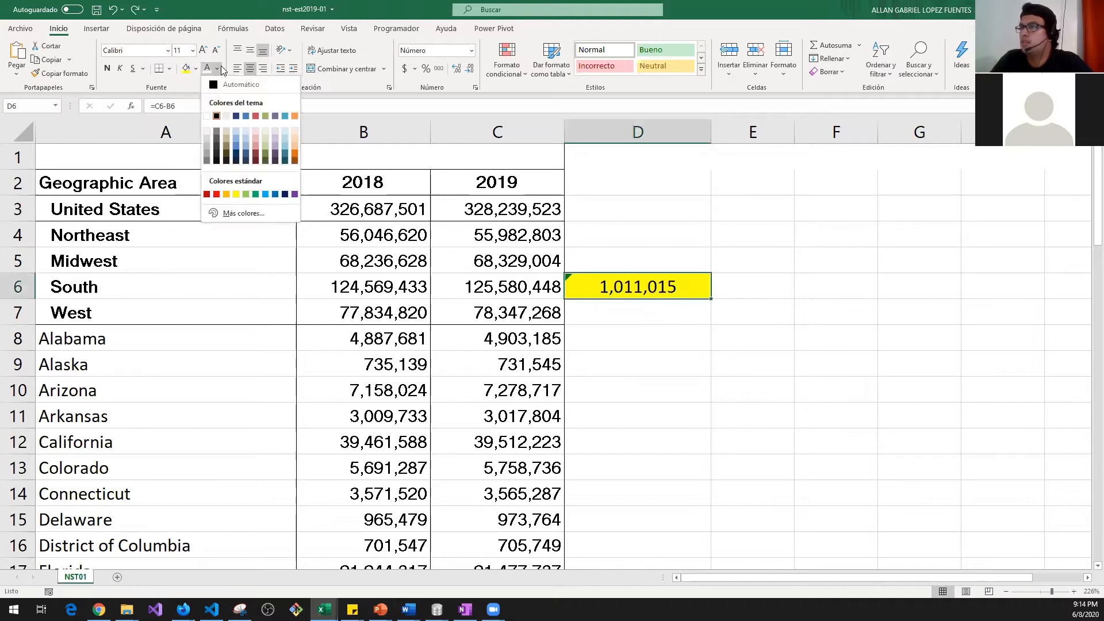
pyautogui.click(255, 116)
pyautogui.click(787, 380)
pyautogui.click(662, 293)
# Step: Copy D6 into D3, showing the United States difference 1,552,022
pyautogui.hotkey('ctrl', 'c')
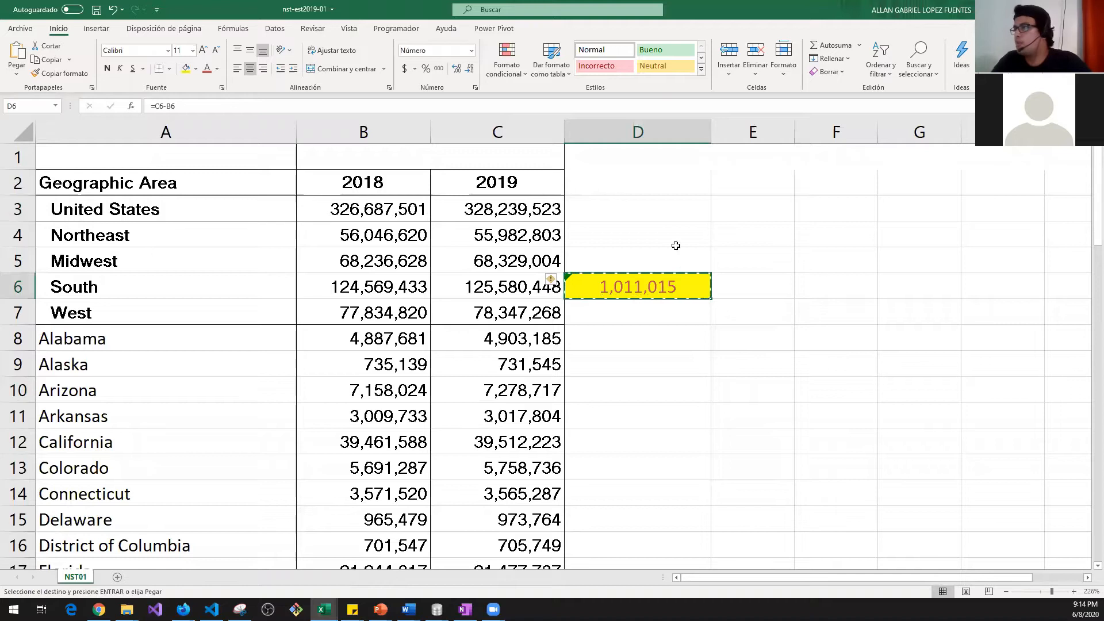
pyautogui.click(654, 208)
pyautogui.hotkey('ctrl', 'v')
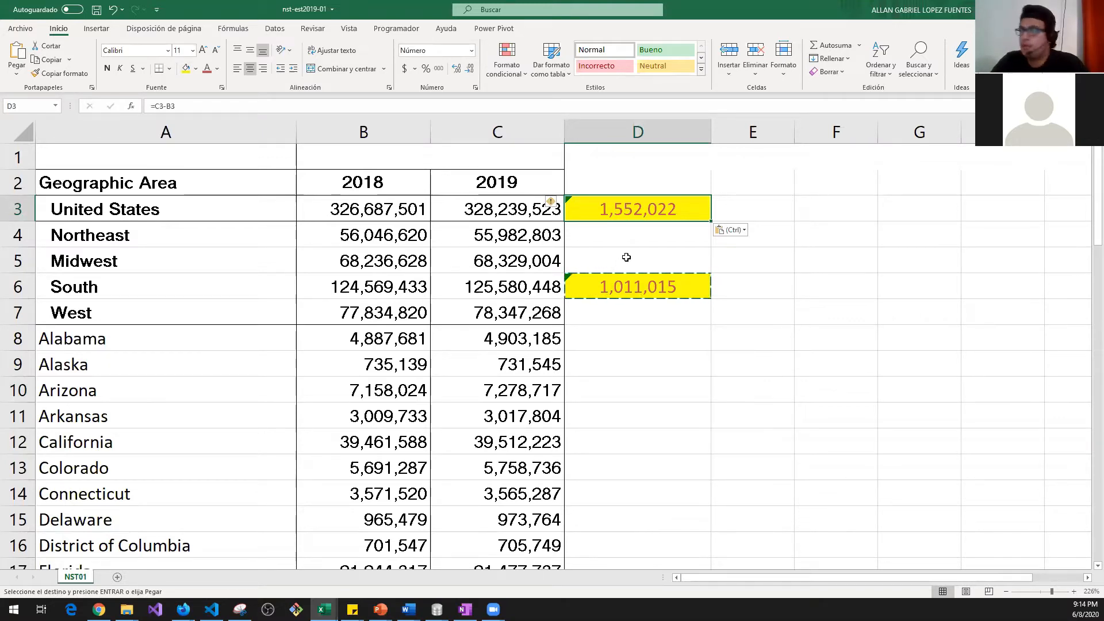
# Step: Replace the D3 paste with a formulas-only paste and confirm it reads =C3-B3
pyautogui.hotkey('ctrl', 'z')
pyautogui.rightClick(630, 214)
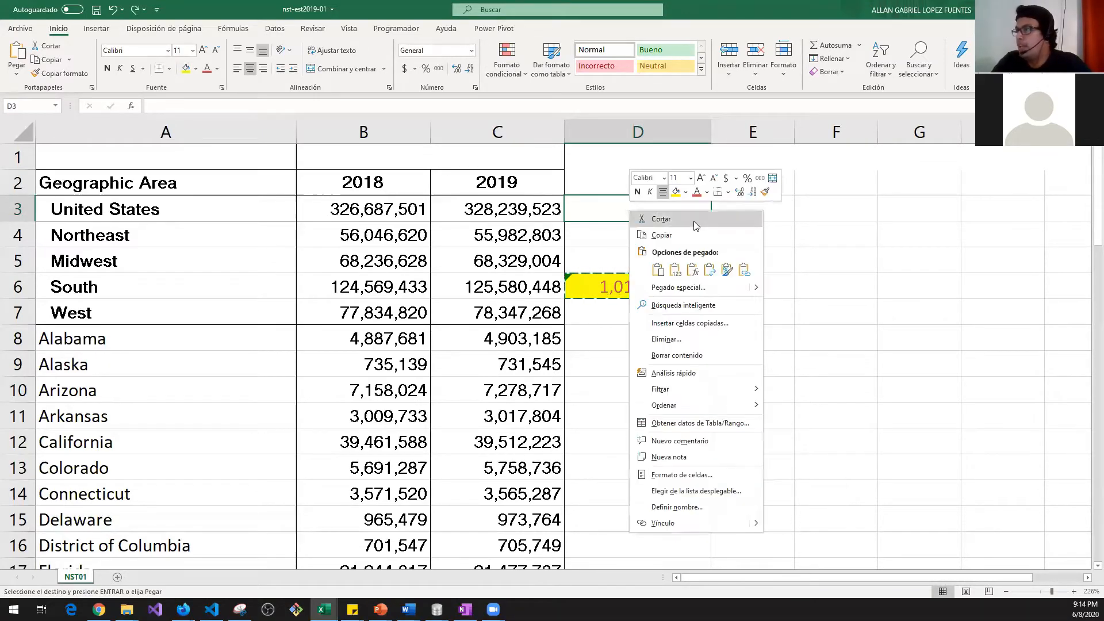
pyautogui.click(693, 269)
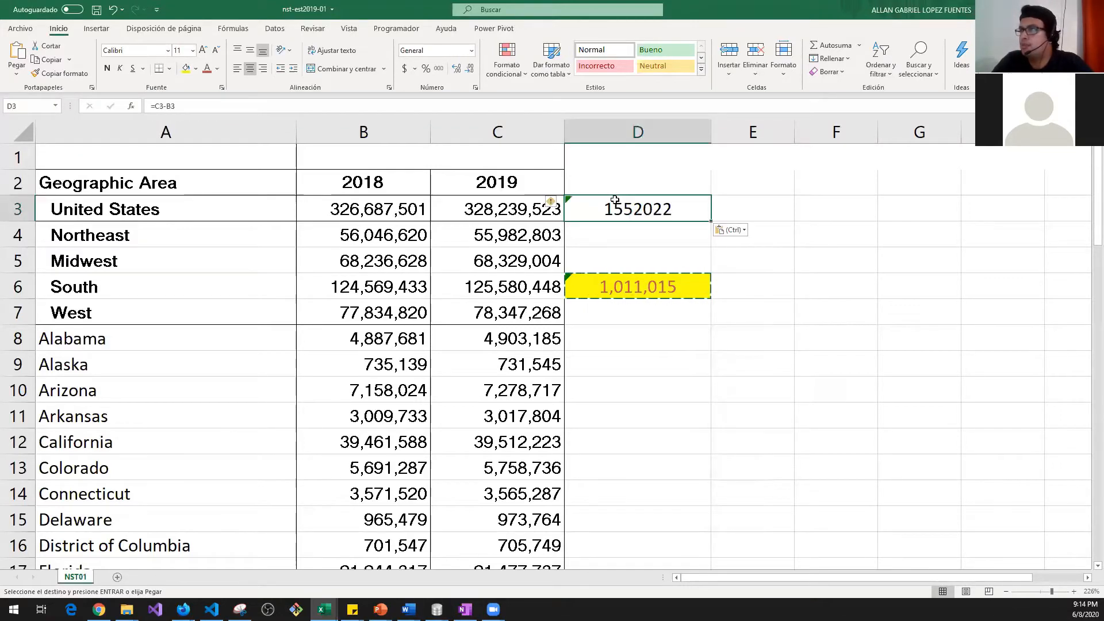
pyautogui.press('F2')
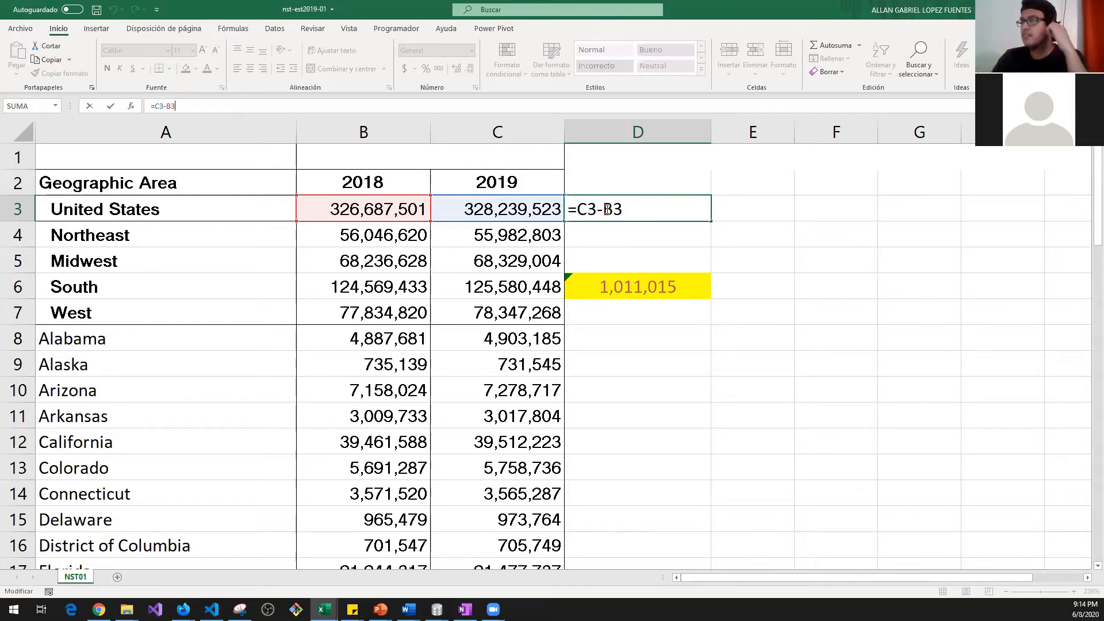
pyautogui.hotkey('ctrl', 'Return')
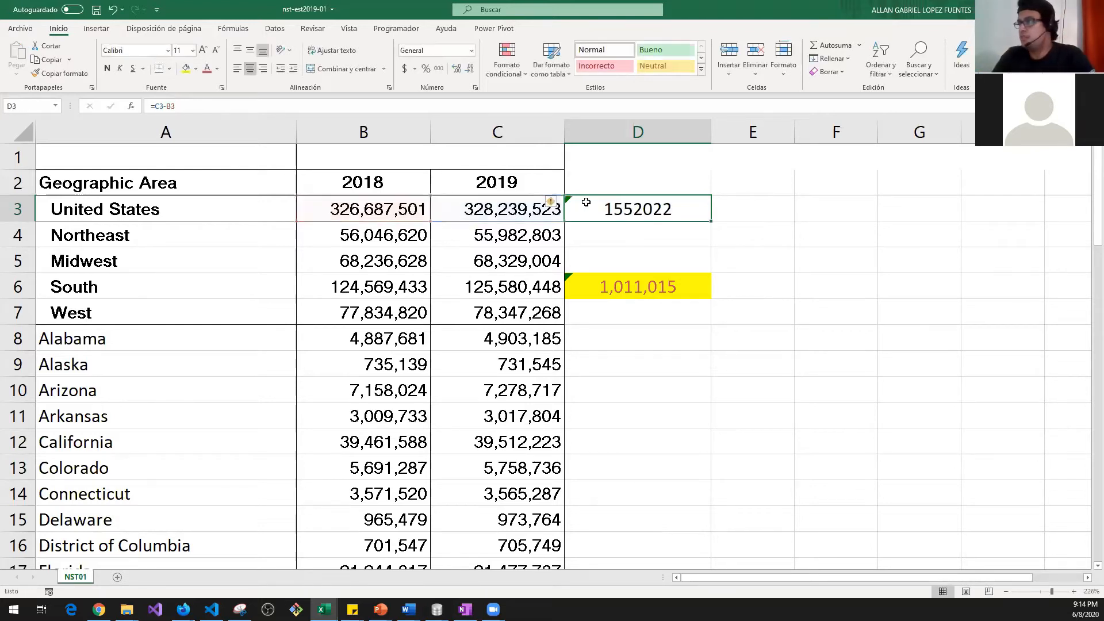
# Step: Try pasting D6 into D3 transposed, then undo it
pyautogui.rightClick(638, 212)
pyautogui.click(609, 282)
pyautogui.hotkey('ctrl', 'c')
pyautogui.rightClick(629, 217)
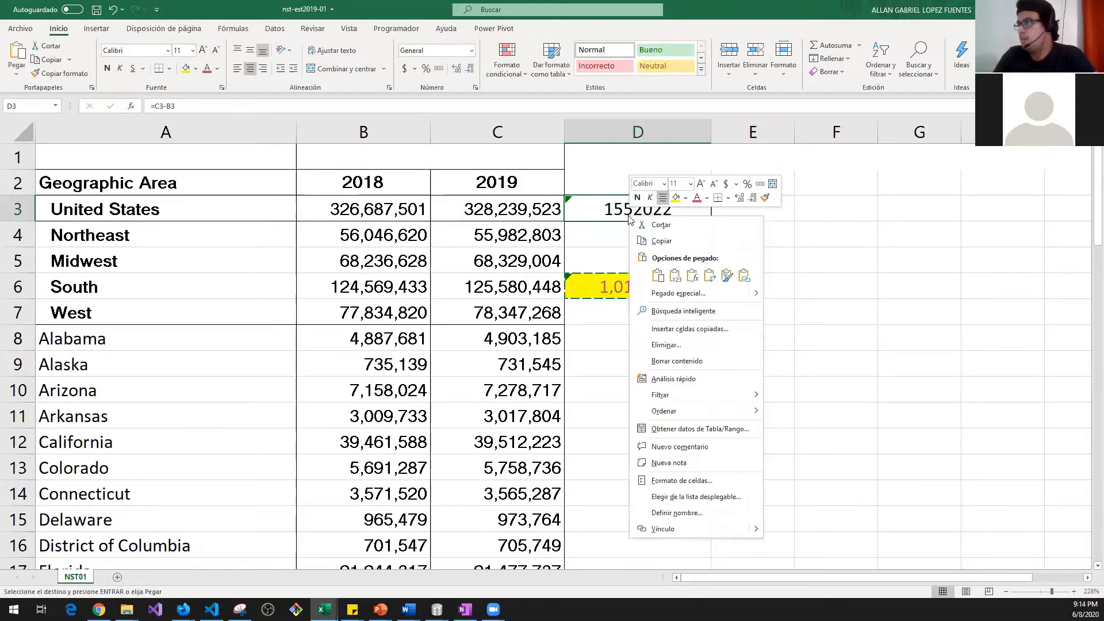
pyautogui.click(710, 277)
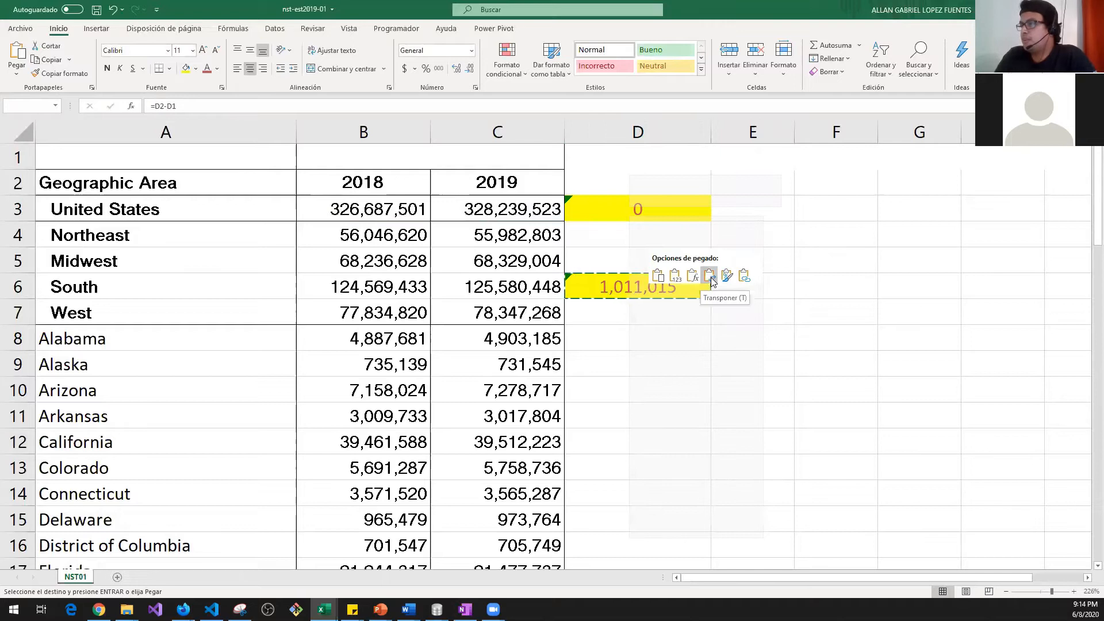
pyautogui.hotkey('ctrl', 'z')
pyautogui.click(638, 331)
# Step: Copy the 2019 values C8:C14 and paste them transposed across row 8 from E8
pyautogui.moveTo(508, 333); pyautogui.dragTo(501, 494)
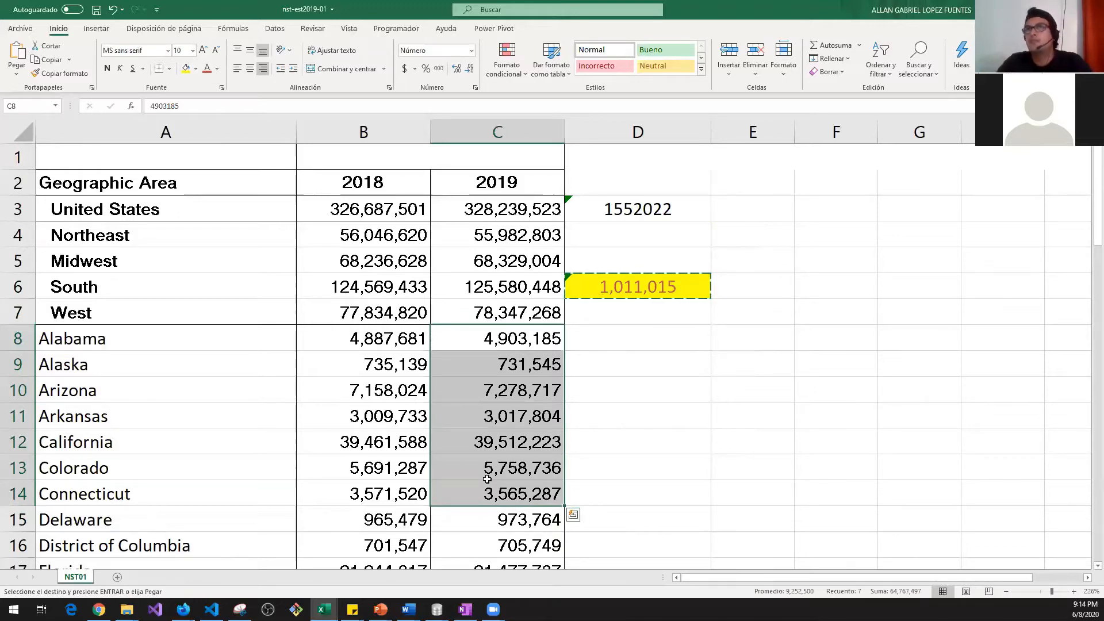
pyautogui.hotkey('ctrl', 'c')
pyautogui.rightClick(726, 332)
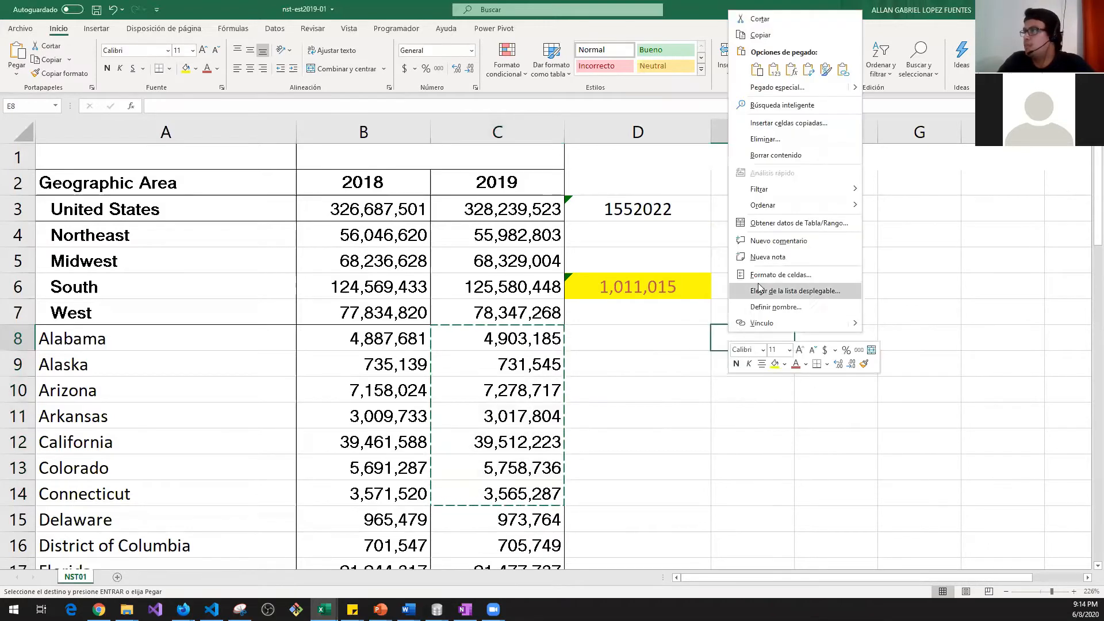
pyautogui.click(792, 70)
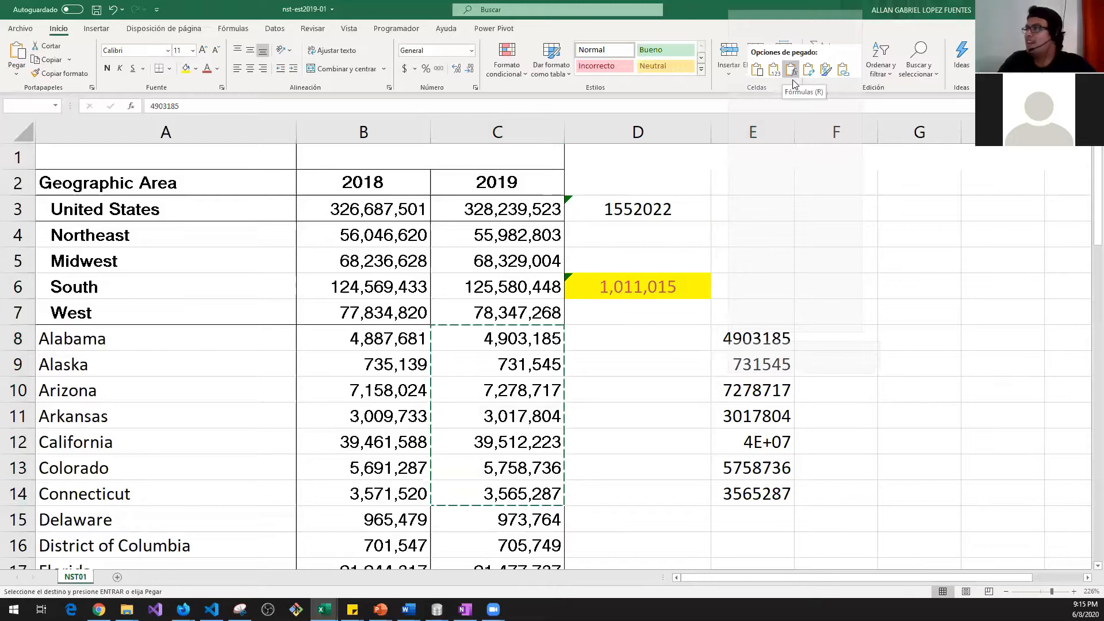
pyautogui.click(808, 69)
pyautogui.moveTo(771, 391); pyautogui.dragTo(1012, 365)
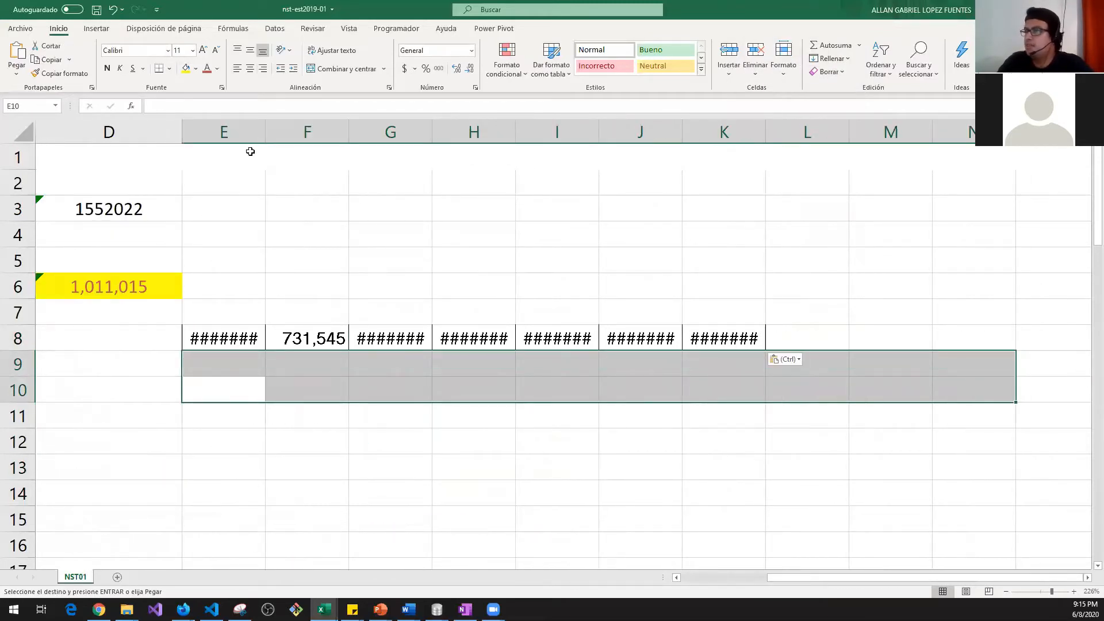
# Step: Autofit columns E through K so all transposed numbers are visible
pyautogui.doubleClick(265, 132)
pyautogui.moveTo(702, 134); pyautogui.dragTo(240, 142)
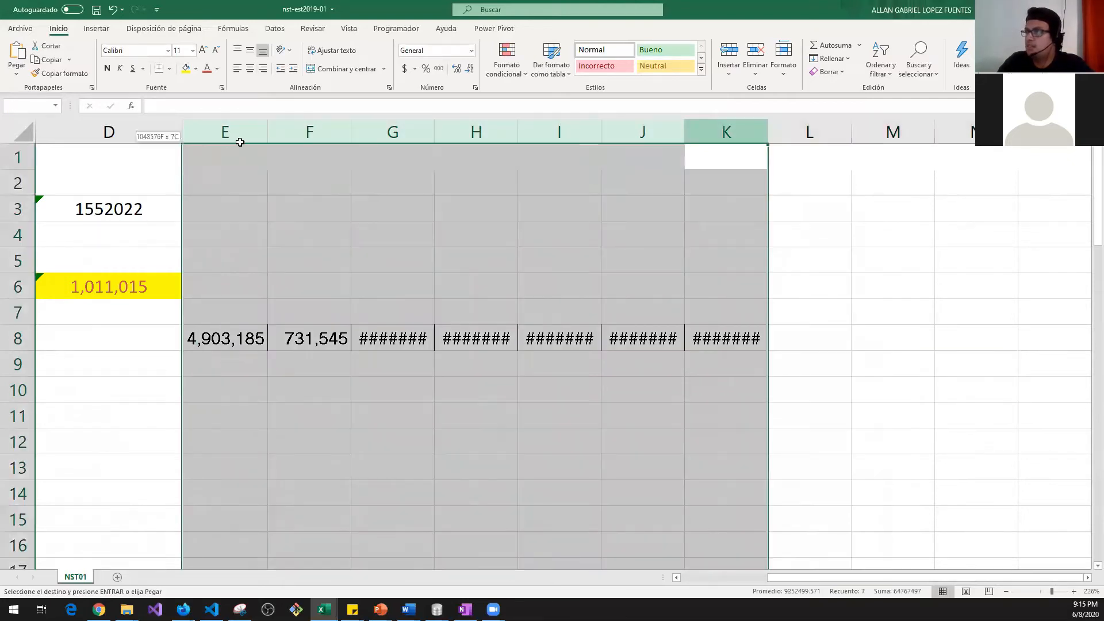
pyautogui.doubleClick(267, 132)
pyautogui.click(345, 395)
pyautogui.hscroll(-3, 531, 364)
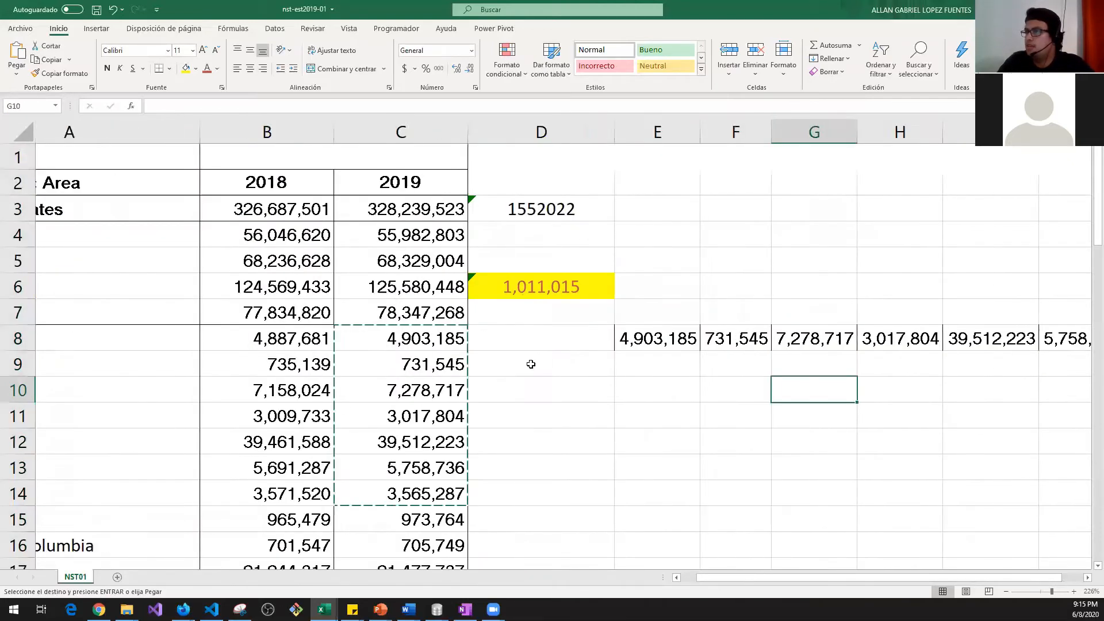
pyautogui.hscroll(-1, 531, 364)
pyautogui.click(722, 341)
pyautogui.click(530, 364)
# Step: Fill Alaska's C9 and F8 yellow, and Arizona's C10 and G8 light green
pyautogui.press('Escape')
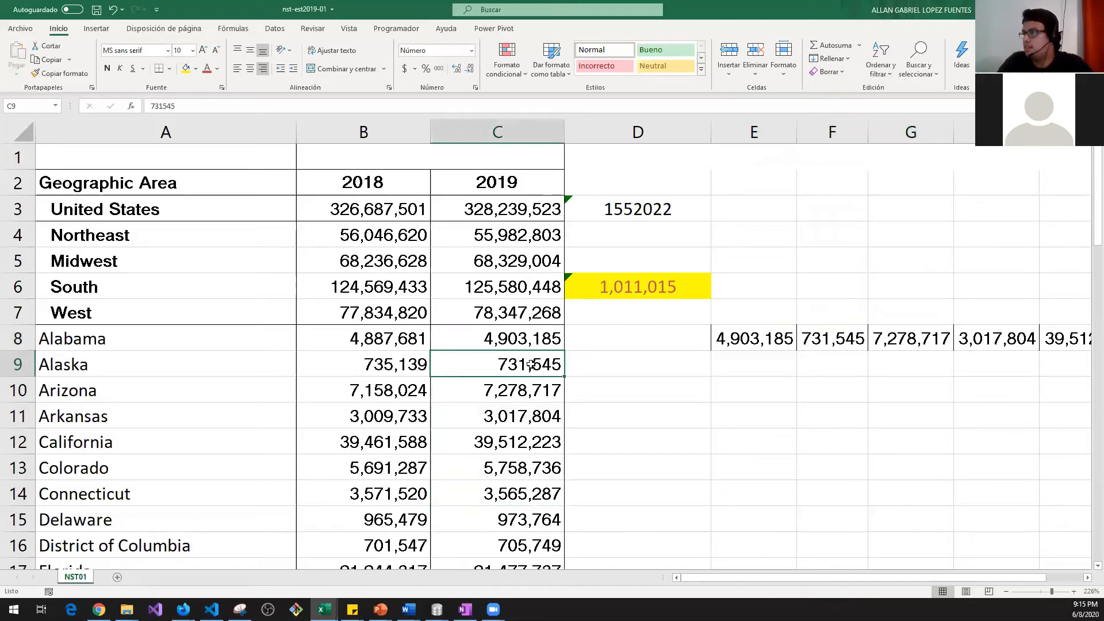
pyautogui.click(185, 68)
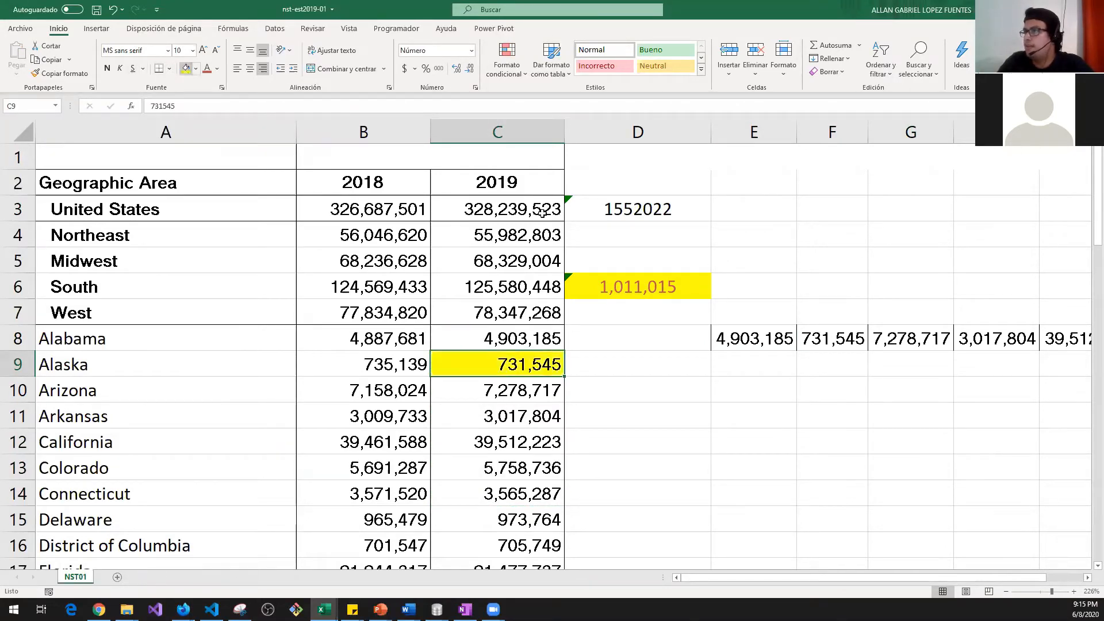
pyautogui.click(818, 347)
pyautogui.click(186, 68)
pyautogui.click(517, 391)
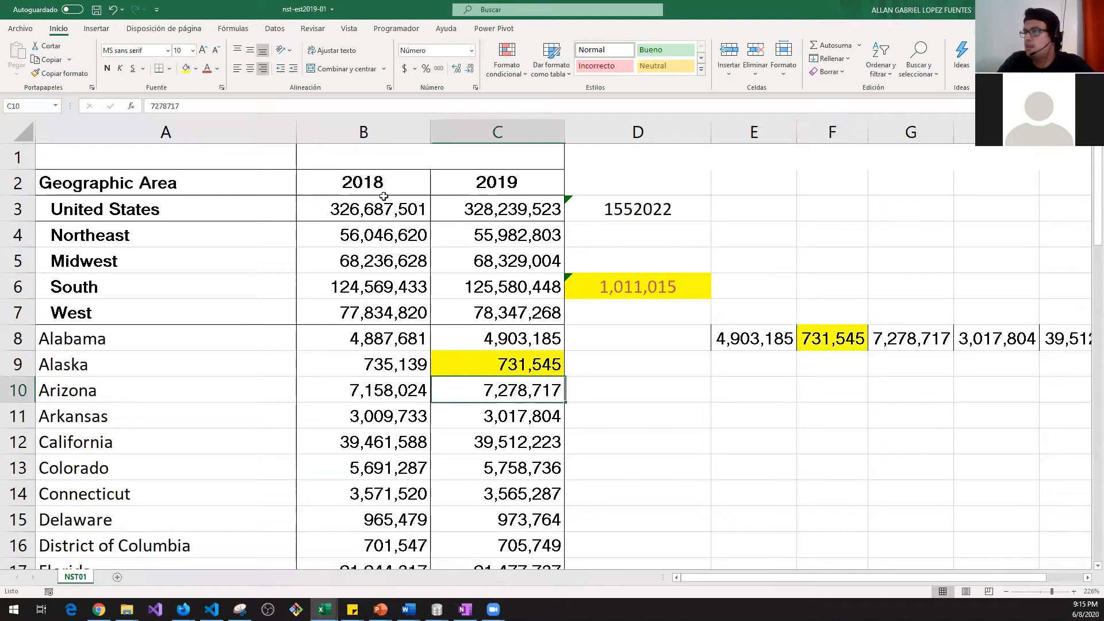
pyautogui.click(196, 68)
pyautogui.click(244, 98)
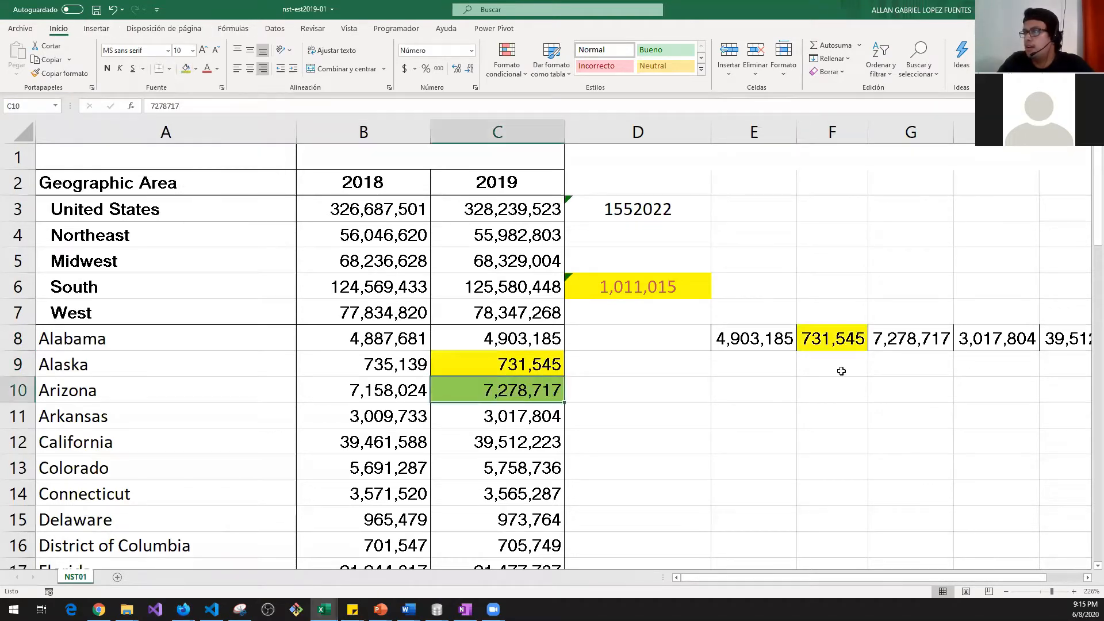
pyautogui.click(877, 339)
pyautogui.click(186, 68)
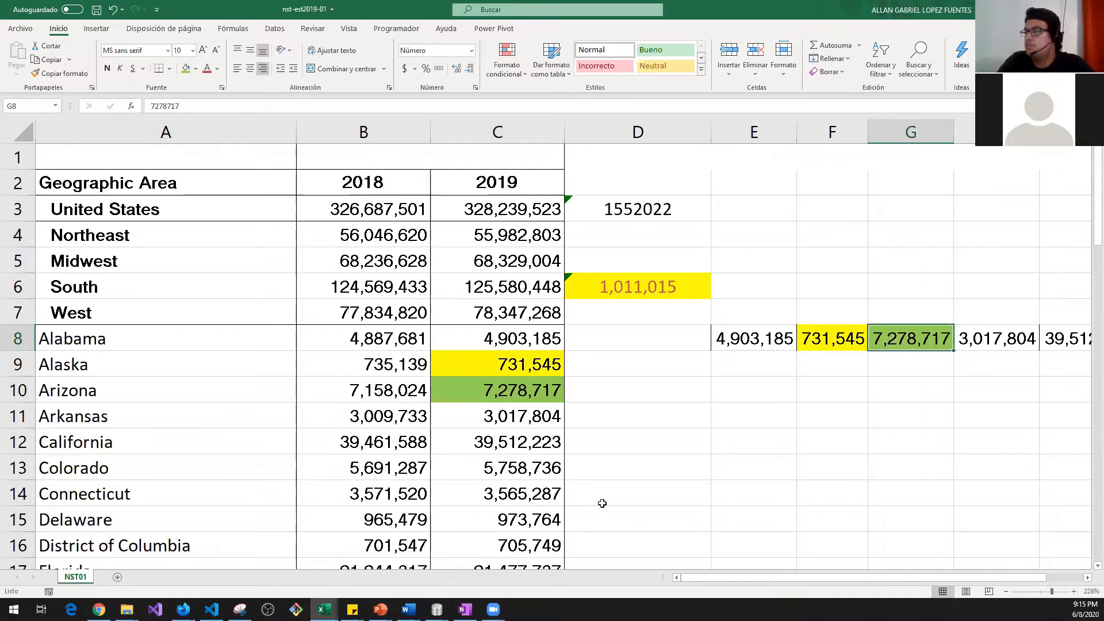
# Step: Fill Arkansas's C11 and H8 dark green
pyautogui.moveTo(734, 451); pyautogui.dragTo(970, 439)
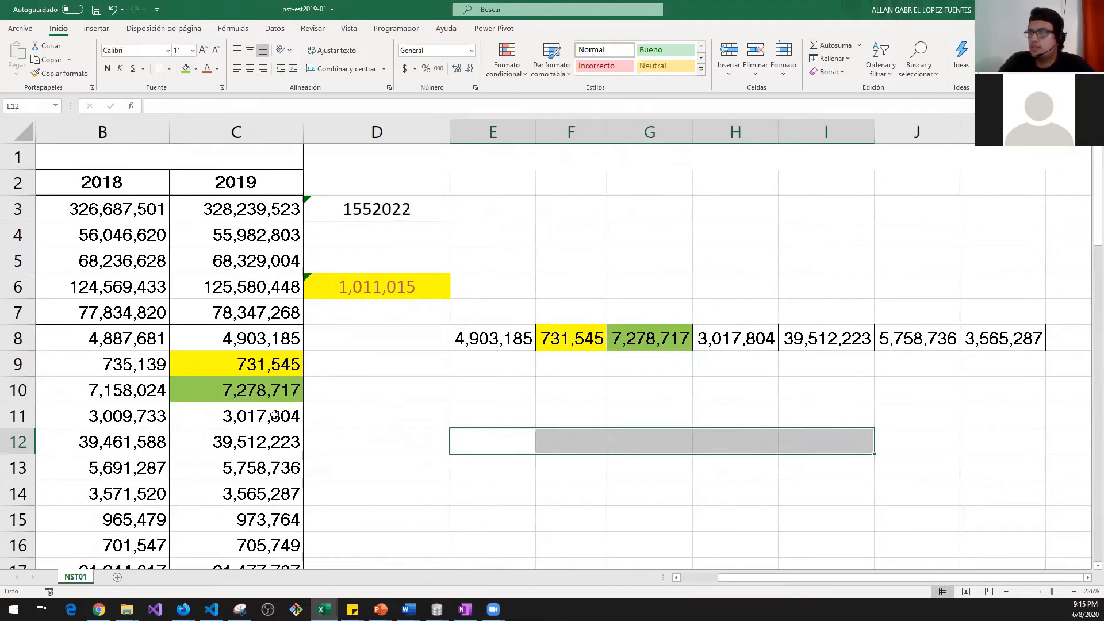
pyautogui.click(274, 414)
pyautogui.click(197, 68)
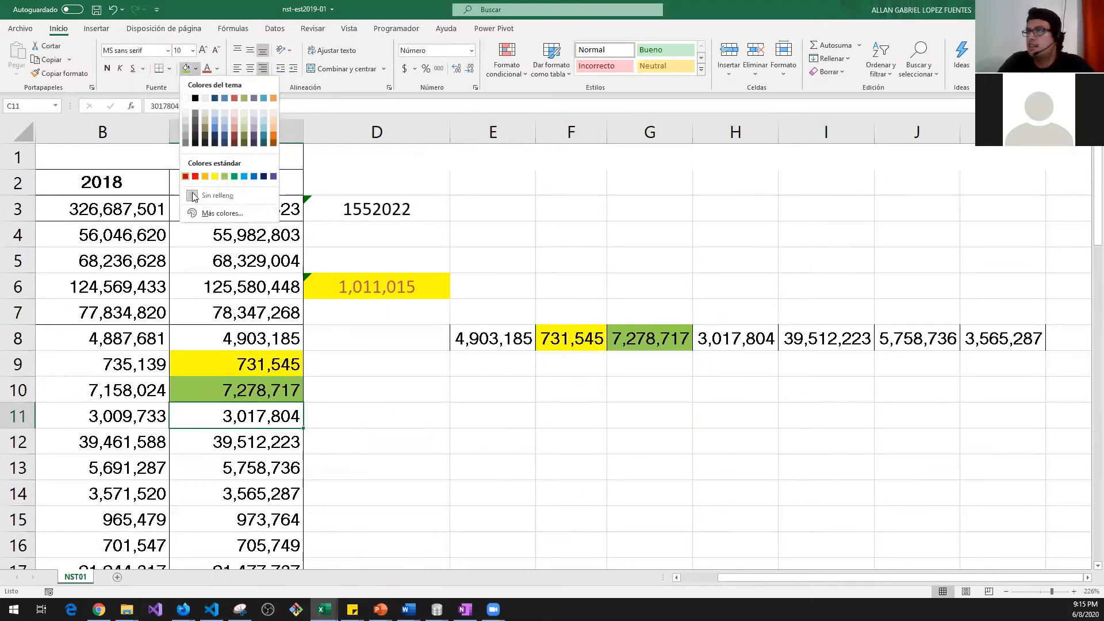
pyautogui.click(236, 180)
pyautogui.click(740, 341)
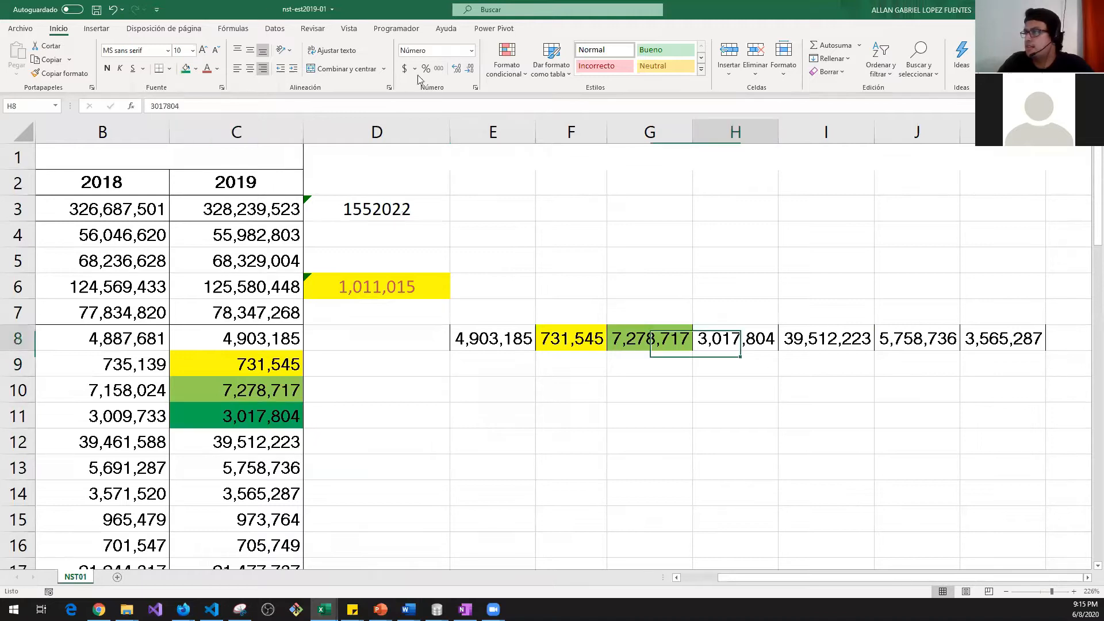
pyautogui.click(186, 69)
pyautogui.moveTo(778, 438); pyautogui.dragTo(780, 439)
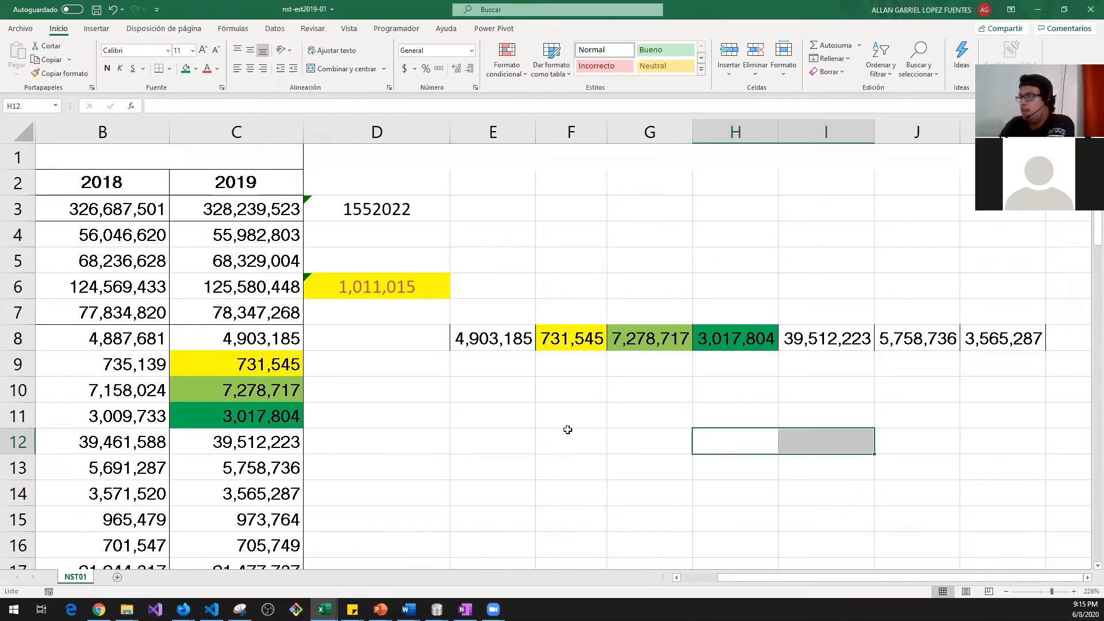
# Step: Clear the transposed values around row 8 and delete columns E through K
pyautogui.moveTo(489, 310); pyautogui.dragTo(1058, 379)
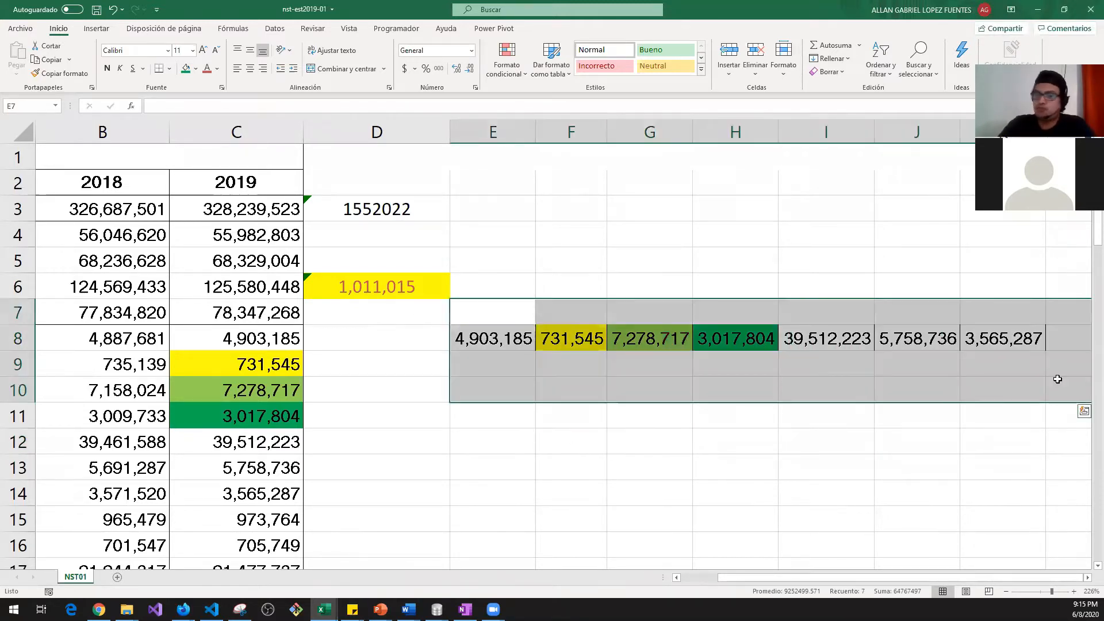
pyautogui.press('Delete')
pyautogui.moveTo(543, 133); pyautogui.dragTo(781, 142)
pyautogui.rightClick(738, 268)
pyautogui.moveTo(479, 137); pyautogui.dragTo(1001, 164)
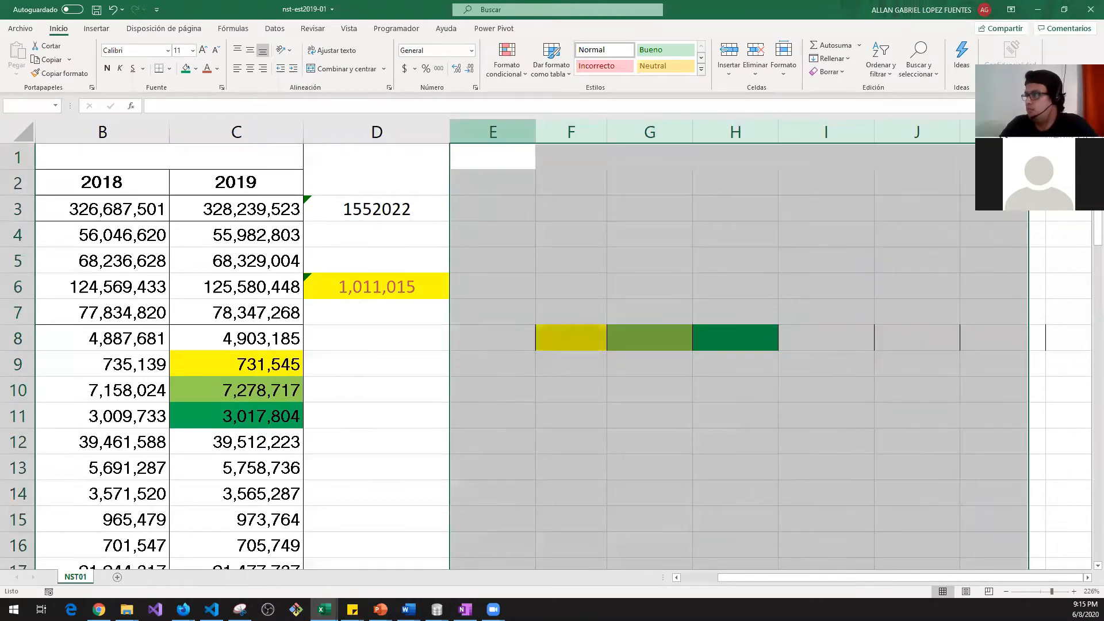
pyautogui.rightClick(785, 218)
pyautogui.click(836, 333)
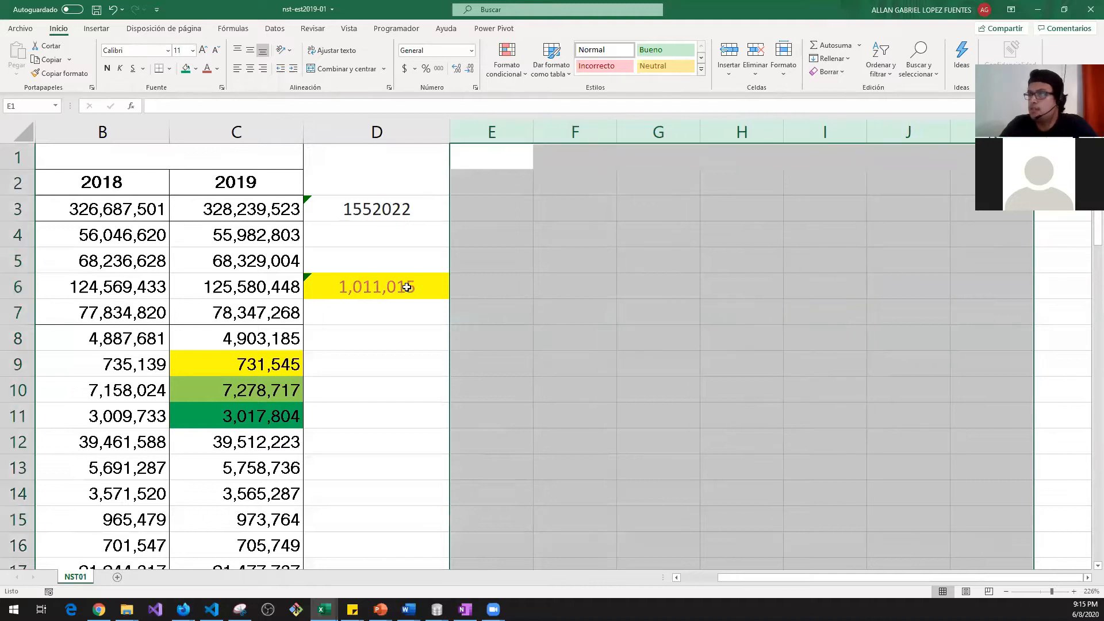
# Step: Fill D3's =C3-B3 formula down column D to row 59
pyautogui.click(394, 211)
pyautogui.hscroll(-3, 608, 360)
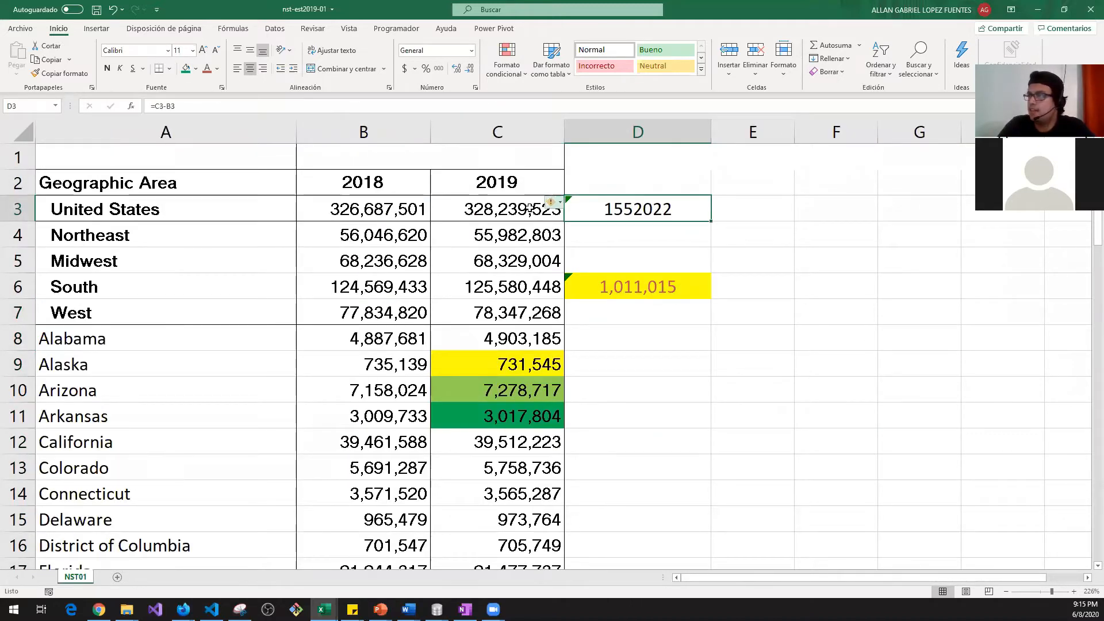
pyautogui.moveTo(529, 208); pyautogui.dragTo(322, 208)
pyautogui.moveTo(464, 209); pyautogui.dragTo(409, 210)
pyautogui.moveTo(499, 209); pyautogui.dragTo(357, 211)
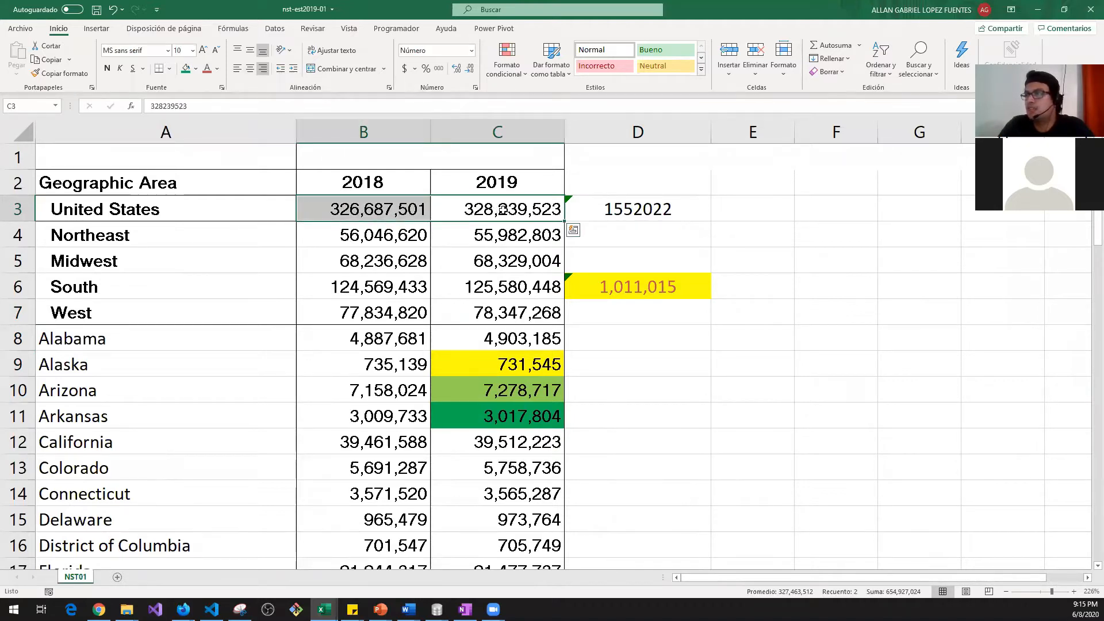
pyautogui.click(665, 209)
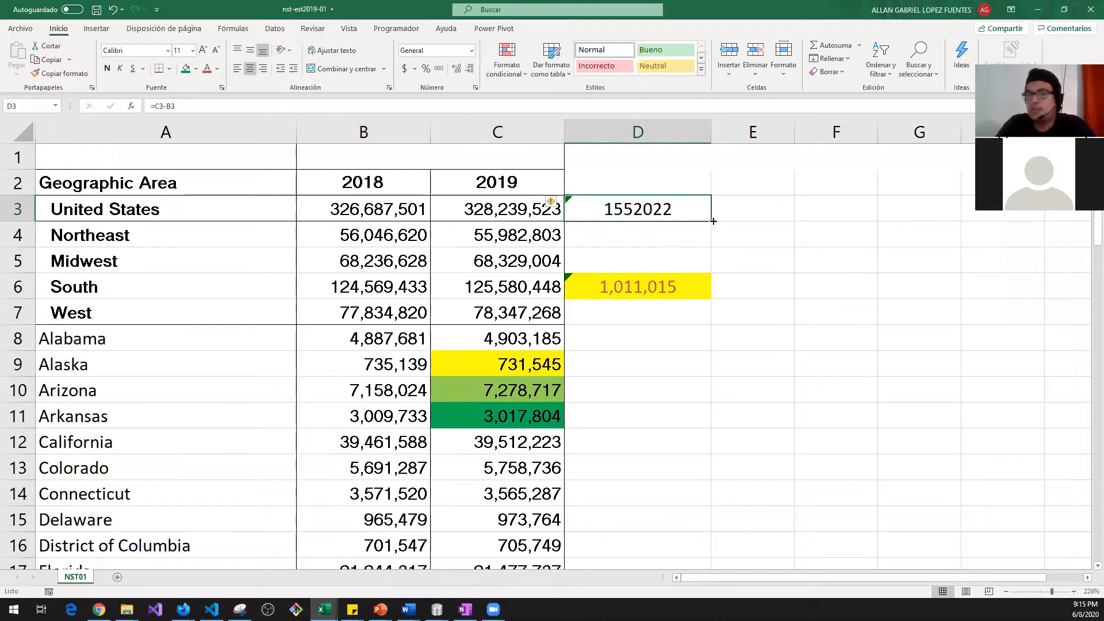
pyautogui.scroll(-8, 689, 280)
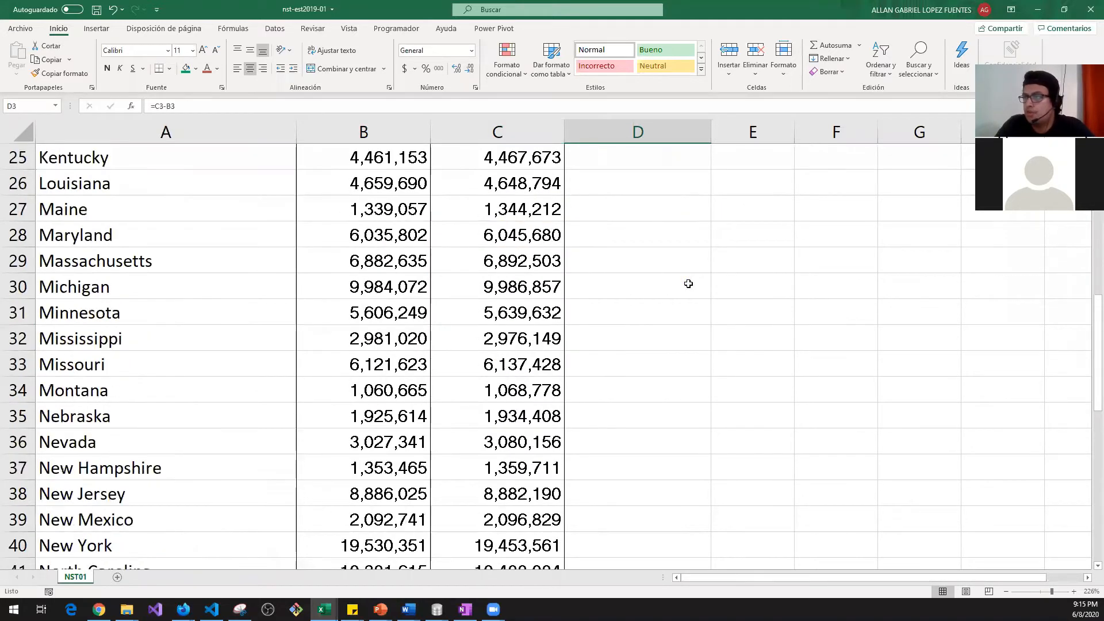
pyautogui.scroll(8, 688, 280)
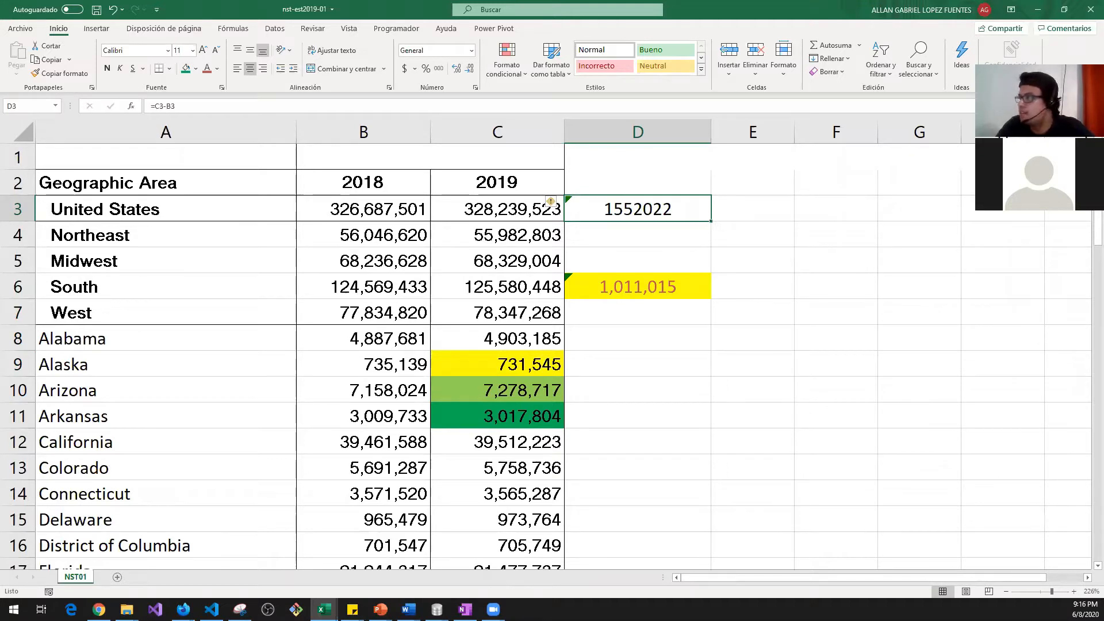
pyautogui.moveTo(1053, 592); pyautogui.dragTo(1055, 591)
pyautogui.scroll(1, 874, 352)
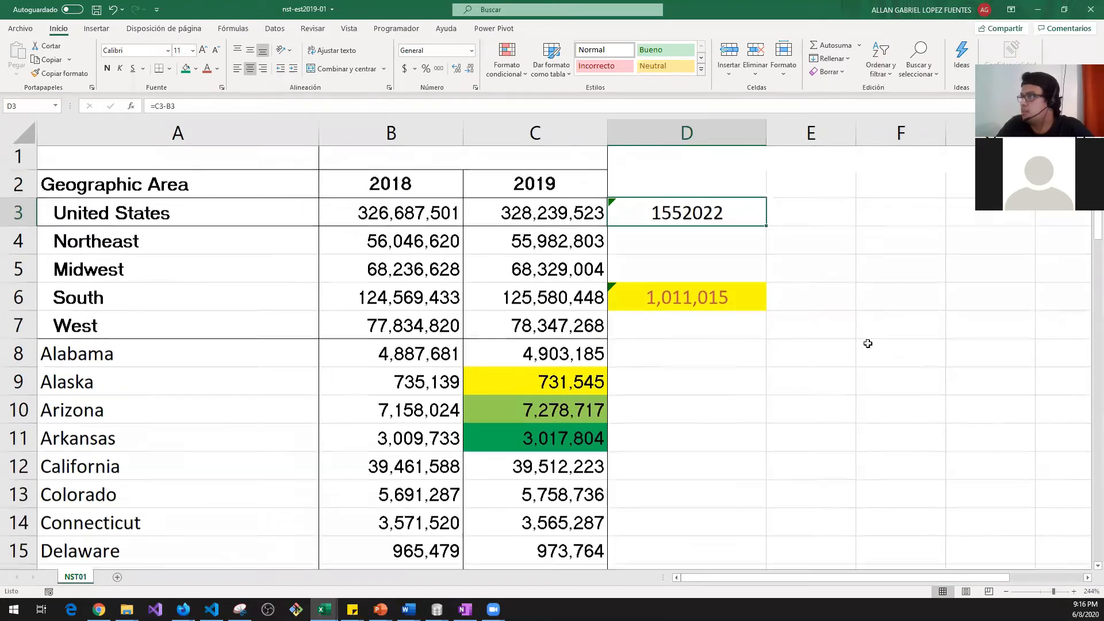
pyautogui.moveTo(767, 231); pyautogui.dragTo(758, 595)
# Step: Finish filling the =C-B difference formula down column D through row 59
pyautogui.moveTo(760, 530); pyautogui.dragTo(757, 541)
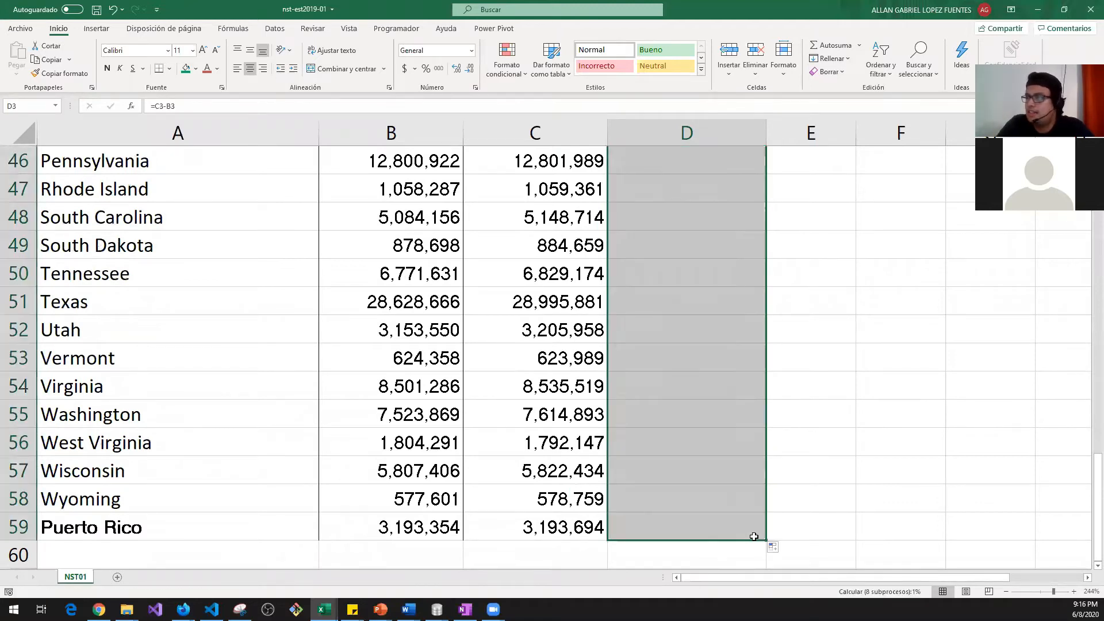
pyautogui.click(686, 357)
pyautogui.click(320, 102)
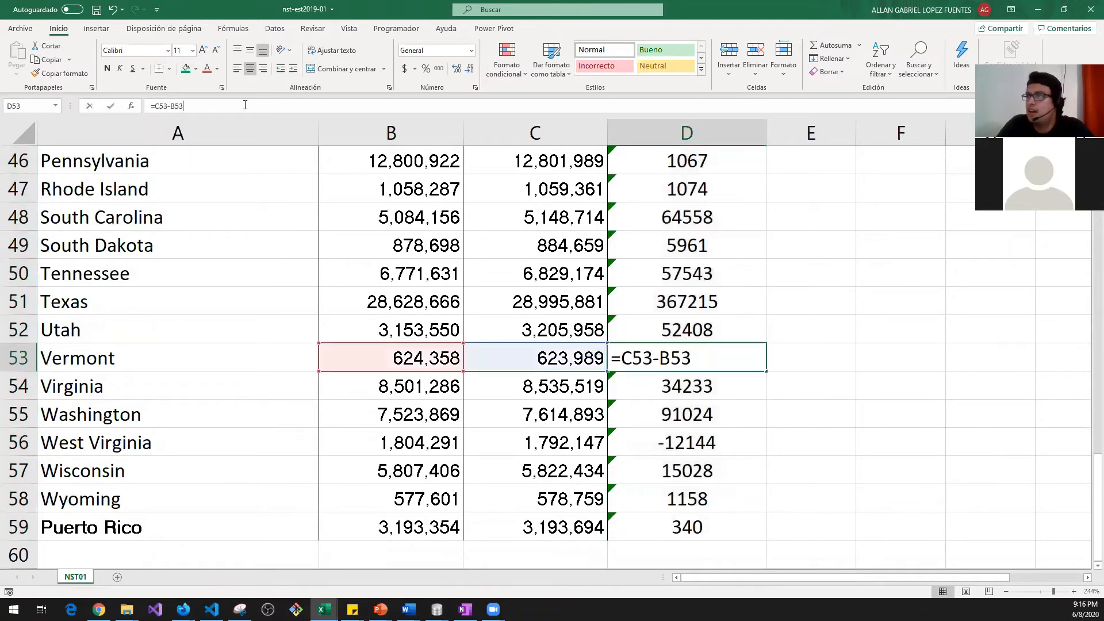
pyautogui.press('Tab')
pyautogui.press('Up')
pyautogui.hotkey('shift', 'Tab')
# Step: Check the difference formulas up column D from Utah to North Dakota
pyautogui.press('F2')
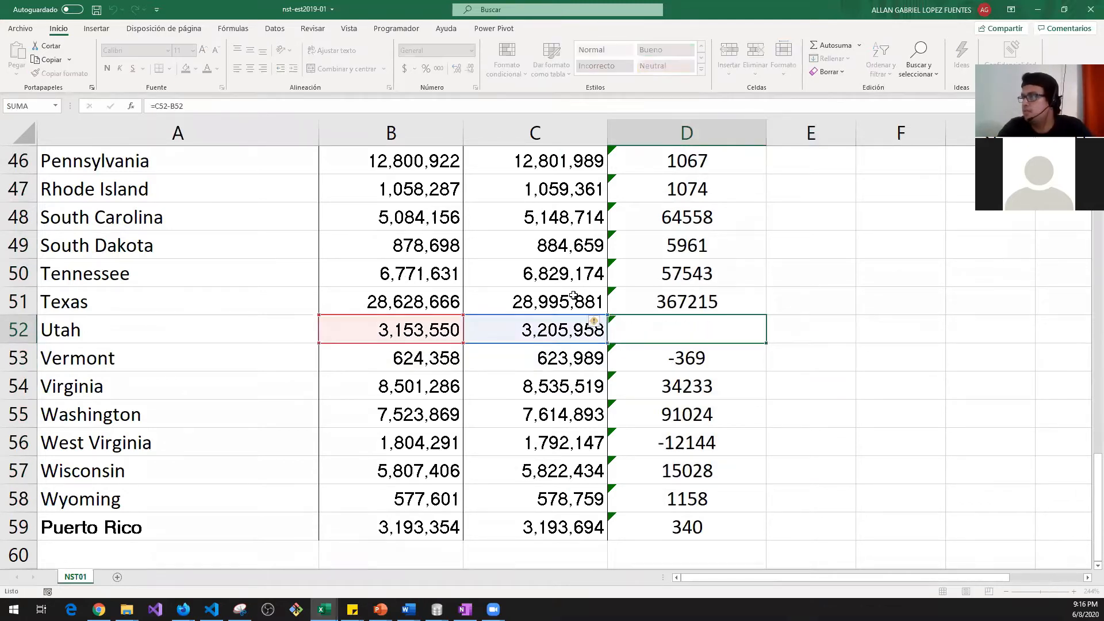
pyautogui.hotkey('shift', 'Return')
pyautogui.press('F2')
pyautogui.hotkey('shift', 'Return')
pyautogui.press('F2')
pyautogui.hotkey('shift', 'Return')
pyautogui.press('F2')
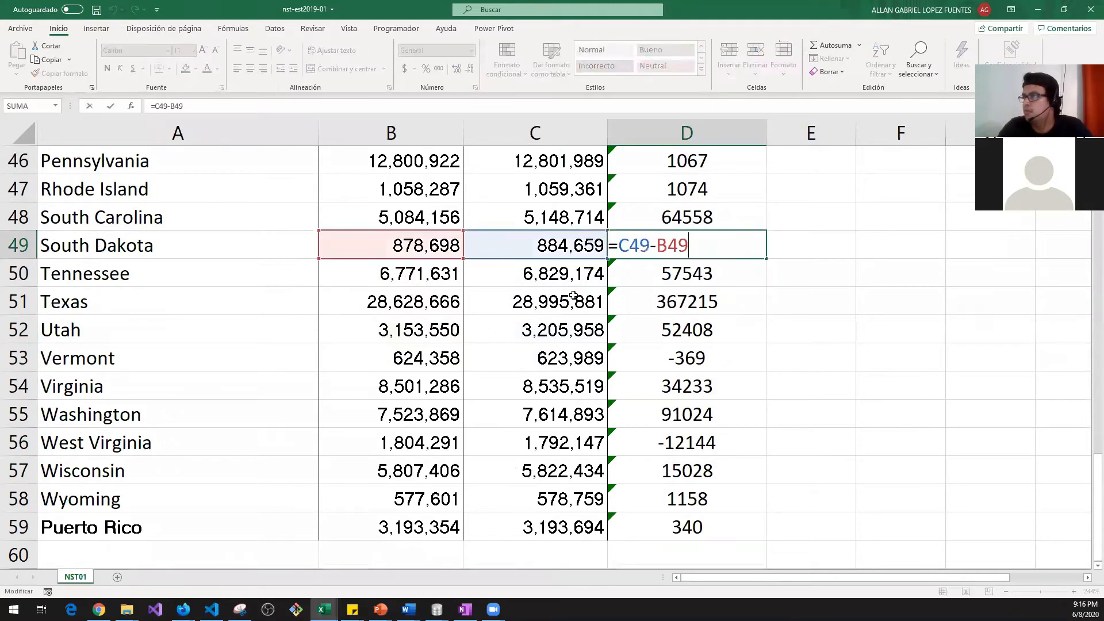
pyautogui.hotkey('shift', 'Return')
pyautogui.press('F2')
pyautogui.hotkey('shift', 'Return')
pyautogui.press('F2')
pyautogui.hotkey('shift', 'Return')
pyautogui.press('F2')
pyautogui.hotkey('shift', 'Return')
pyautogui.press('F2')
pyautogui.hotkey('shift', 'Return')
pyautogui.press('F2')
pyautogui.hotkey('shift', 'Return')
pyautogui.hotkey('shift', 'Return')
pyautogui.press('F2')
pyautogui.hotkey('shift', 'Return')
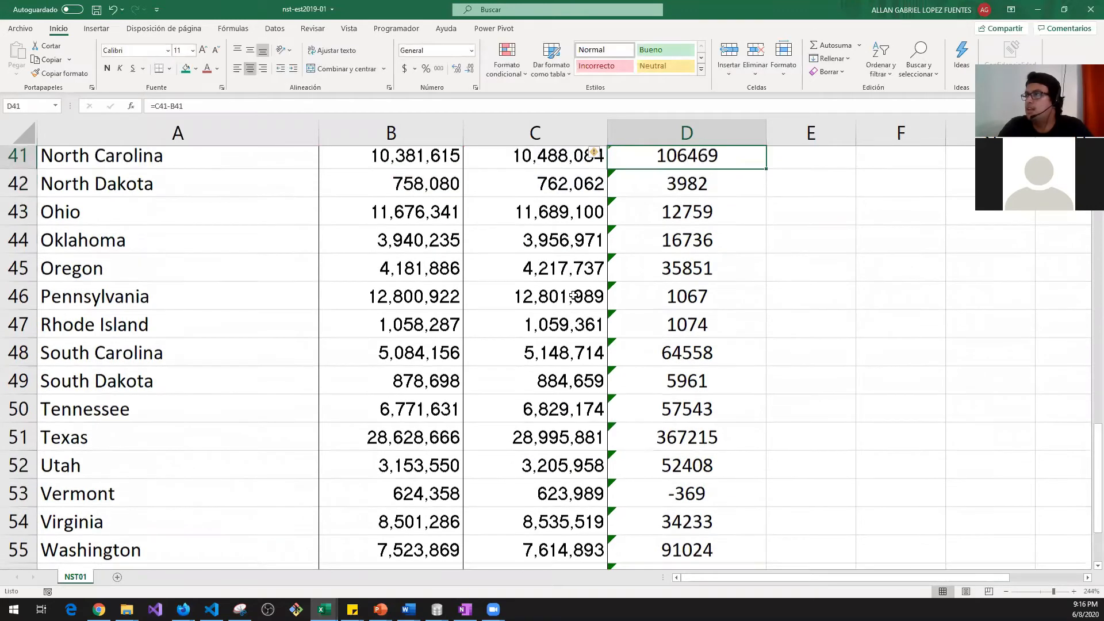
# Step: Review the top of column D, the Northeast and United States differences
pyautogui.hotkey('shift', 'Return')
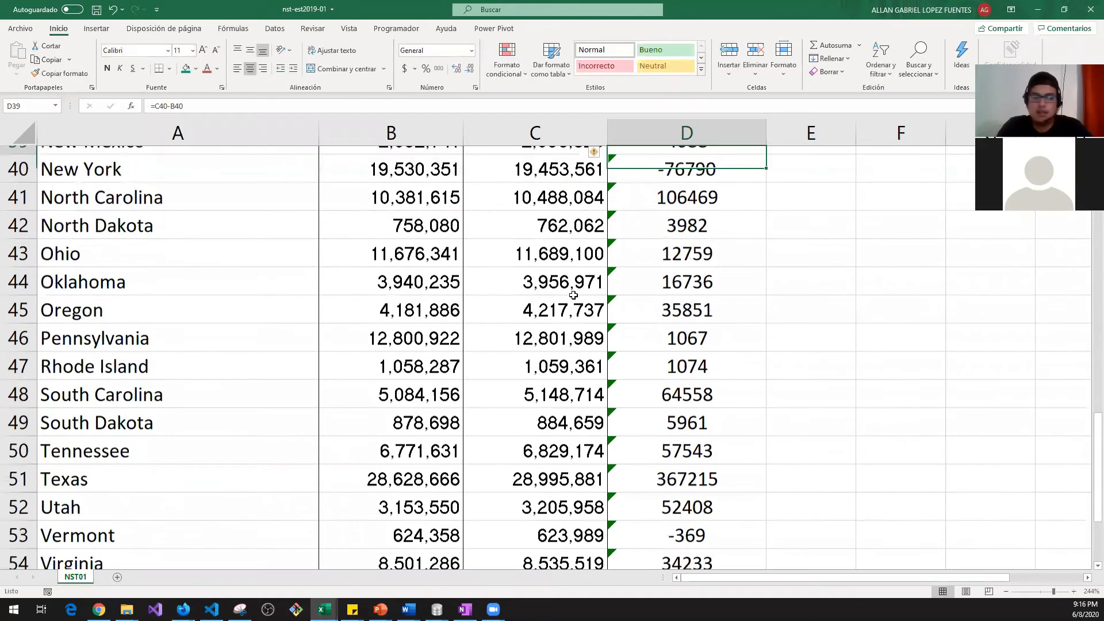
pyautogui.hotkey('shift', 'Return')
pyautogui.hotkey('ctrl', 'Up')
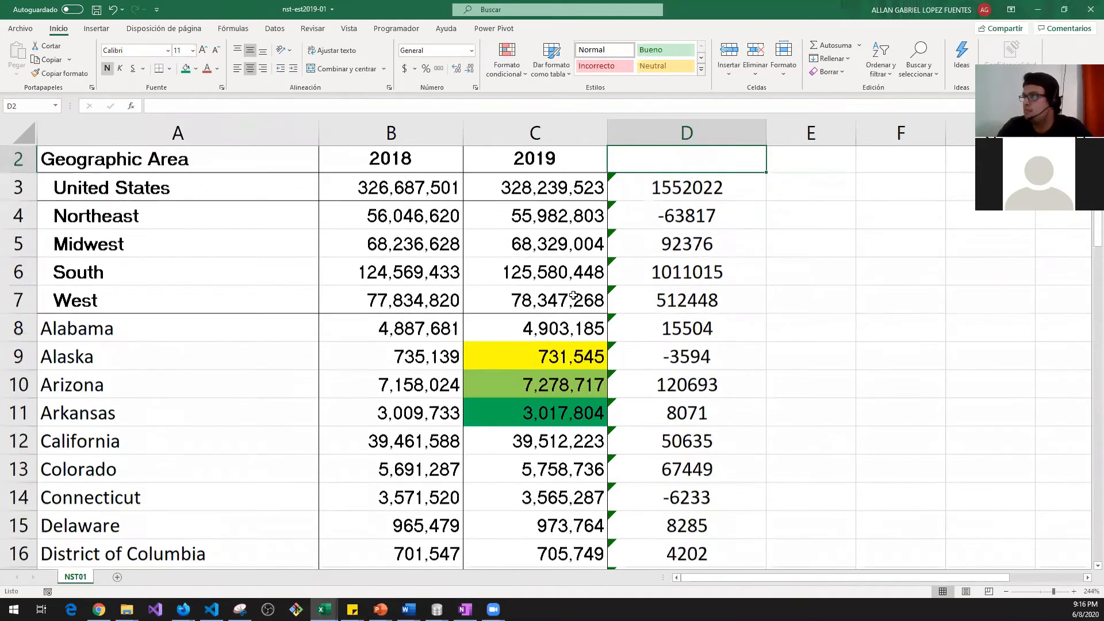
pyautogui.press('Return')
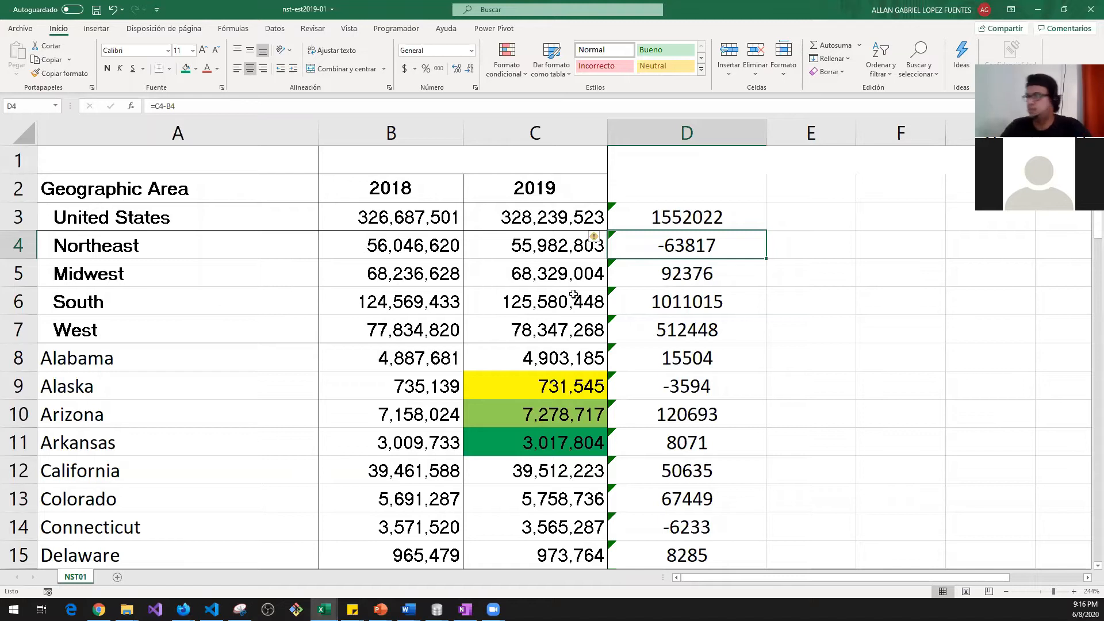
pyautogui.hotkey('shift', 'Return')
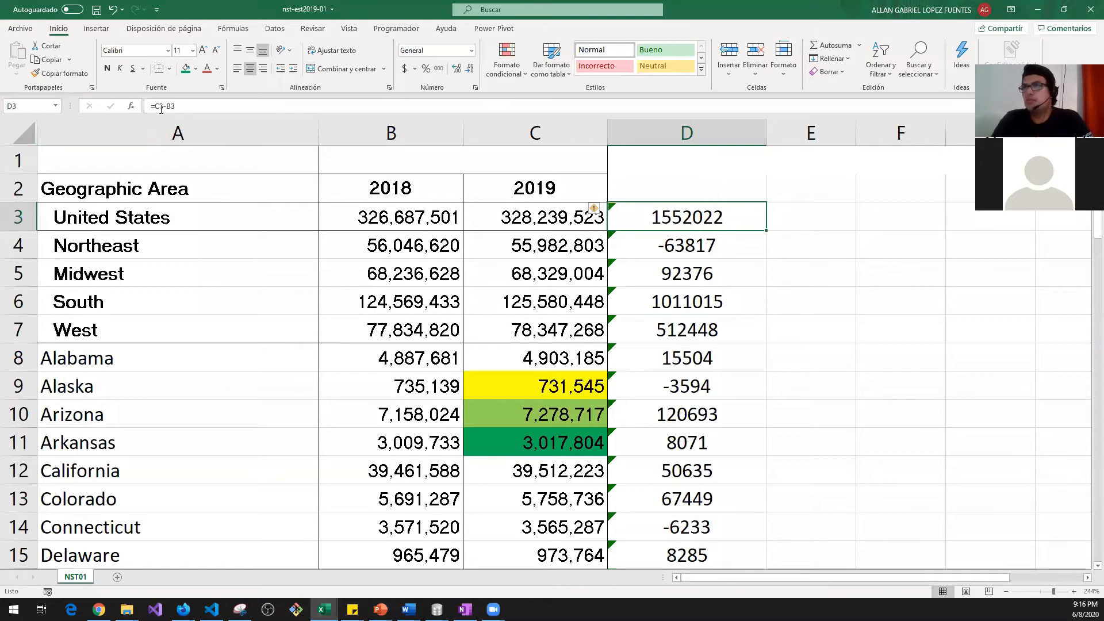
# Step: Change the United States formula in D3 to the sum =C3+B3
pyautogui.doubleClick(687, 219)
pyautogui.press('Left')
pyautogui.press('Left')
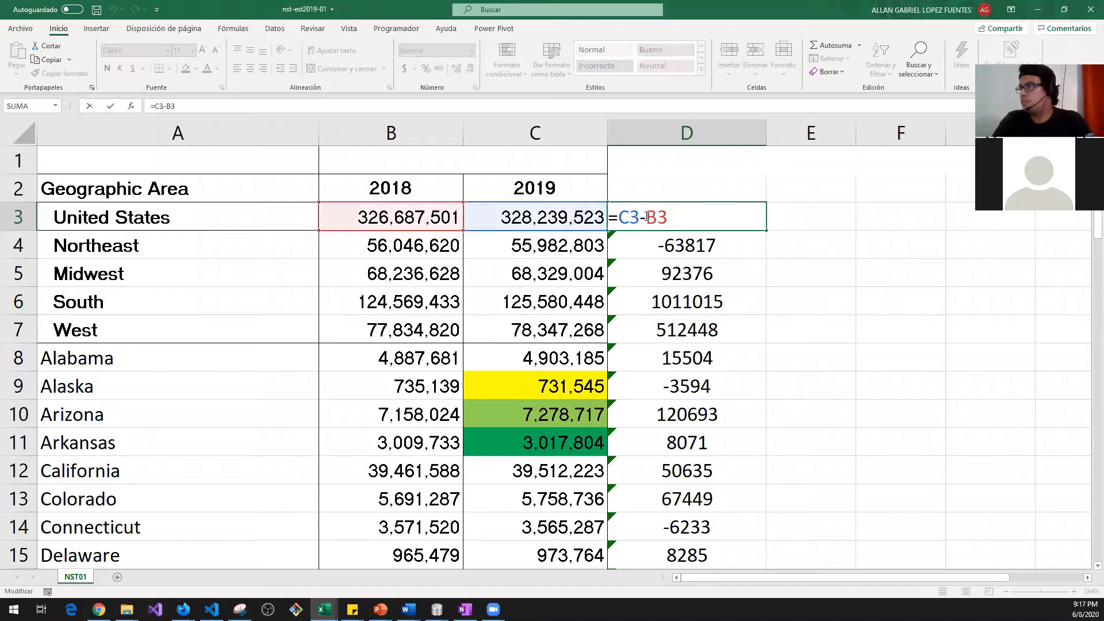
pyautogui.press('BackSpace')
pyautogui.write('+')
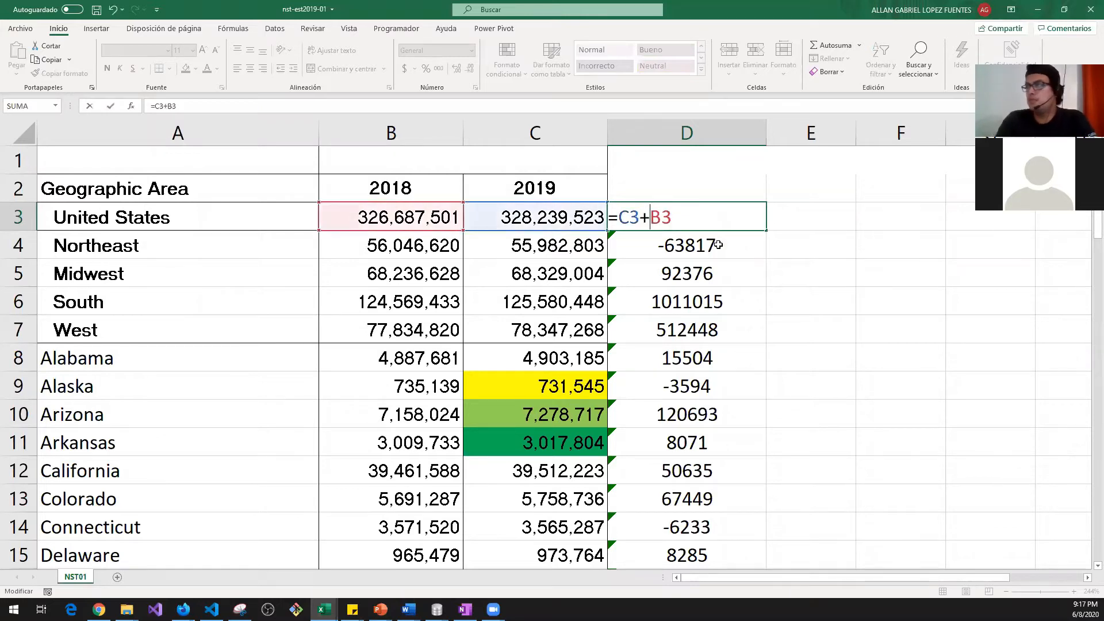
pyautogui.press('Return')
pyautogui.press('Up')
# Step: Copy the D3 sum formula and paste it down D4:D20, from Northeast to Idaho
pyautogui.hotkey('ctrl', 'c')
pyautogui.press('Down')
pyautogui.hotkey('alt', 'shift', 'F10')
pyautogui.press('Down')
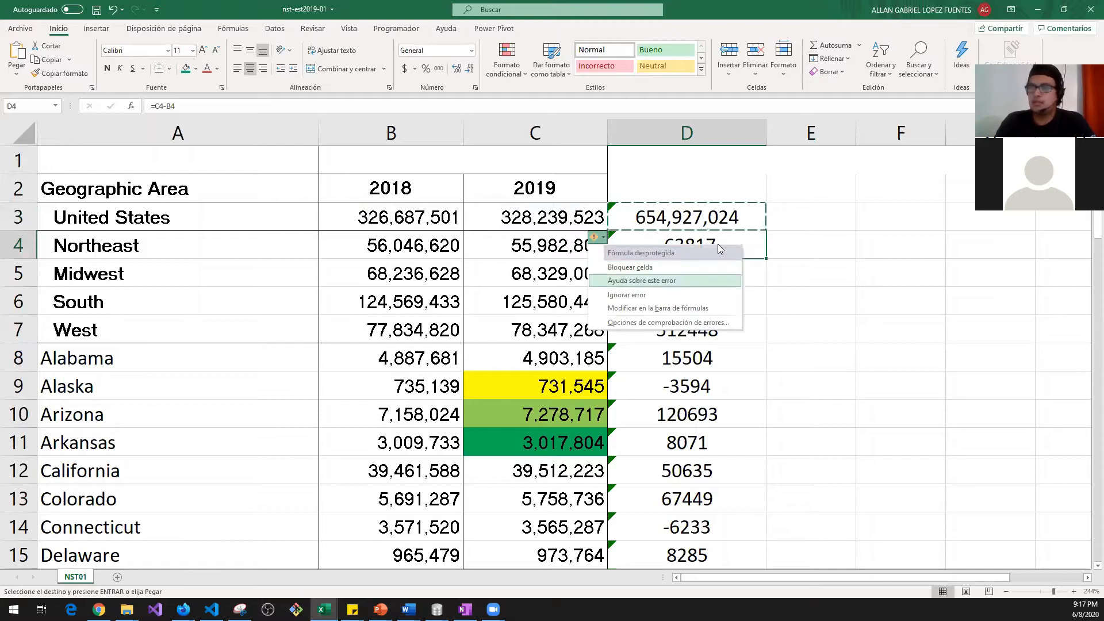
pyautogui.press('Escape')
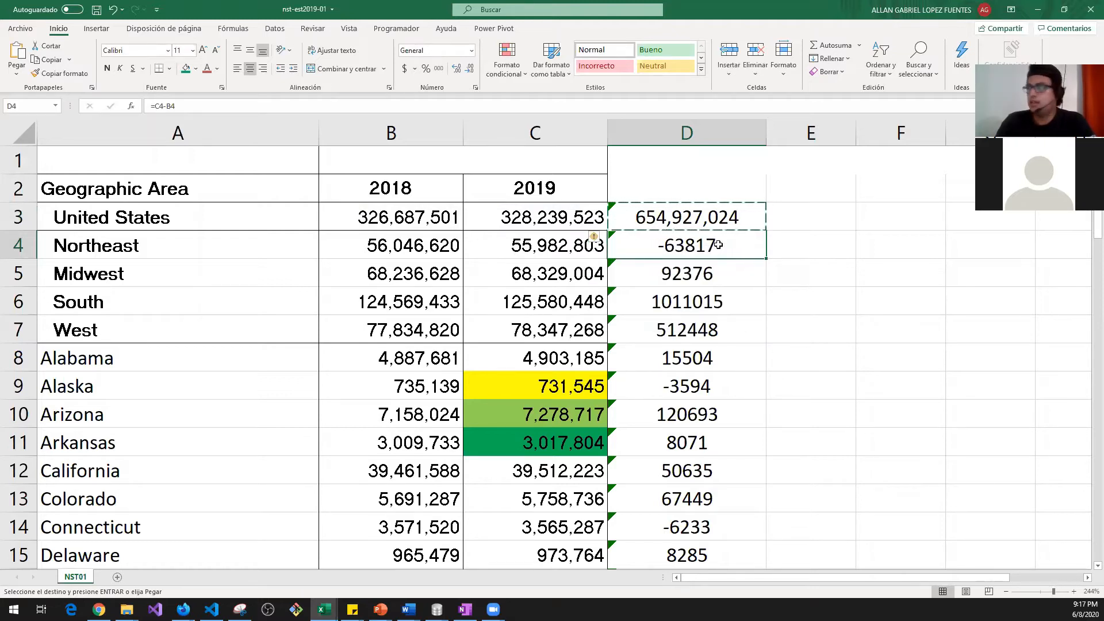
pyautogui.press('Up')
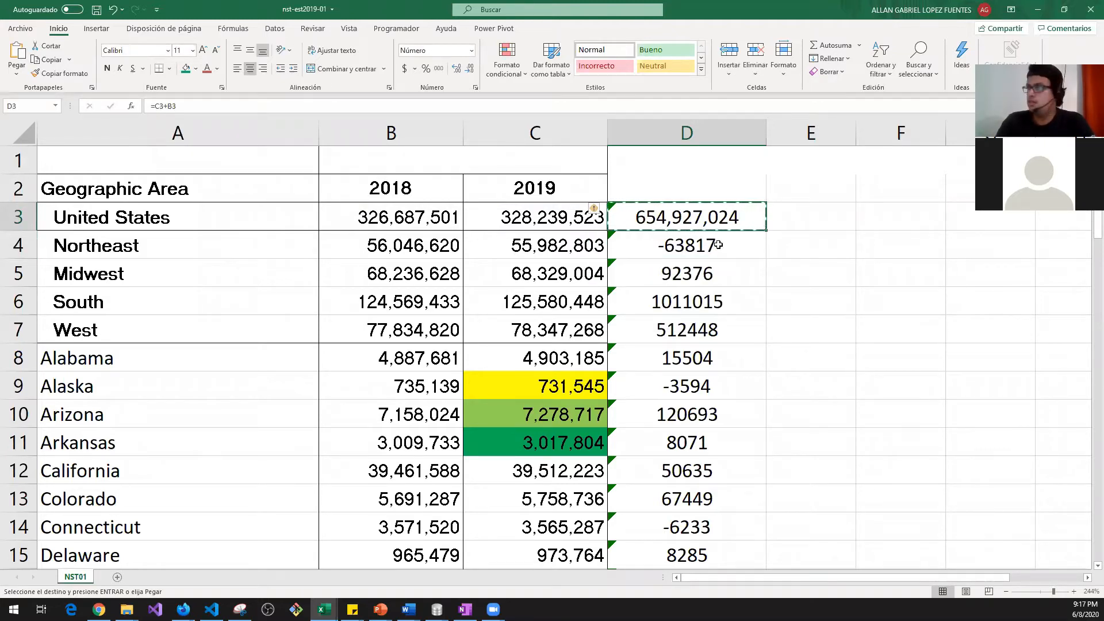
pyautogui.press('Down')
pyautogui.hotkey('ctrl', 'v')
pyautogui.press('Down')
pyautogui.hotkey('ctrl', 'v')
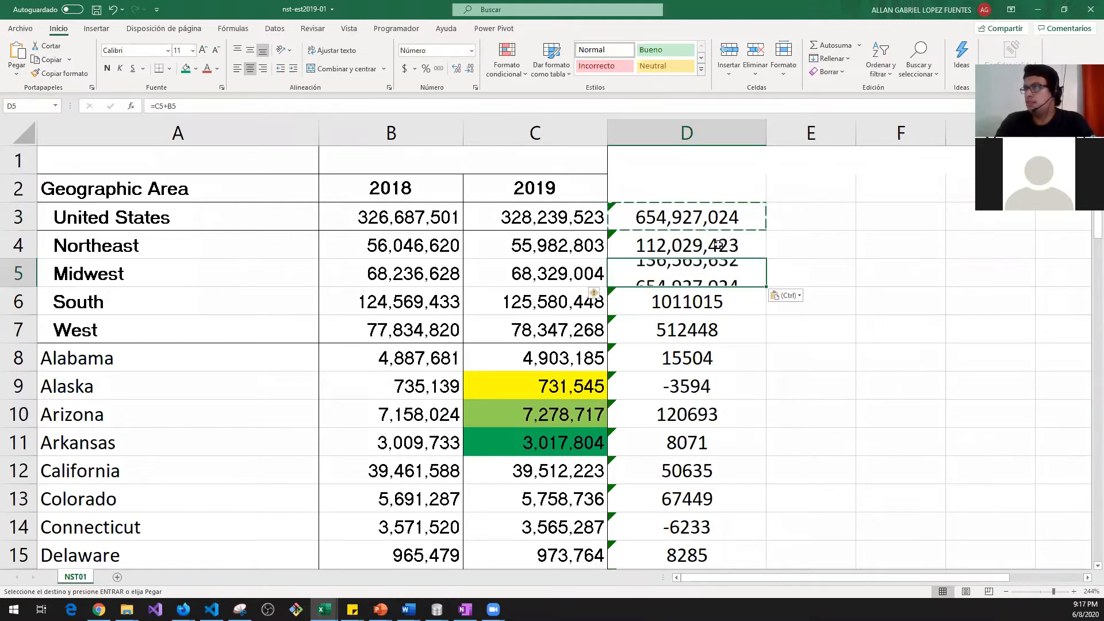
pyautogui.press('Down')
pyautogui.hotkey('ctrl', 'v')
pyautogui.press('Down')
pyautogui.hotkey('ctrl', 'v')
pyautogui.press('Down')
pyautogui.hotkey('ctrl', 'v')
pyautogui.press('Down')
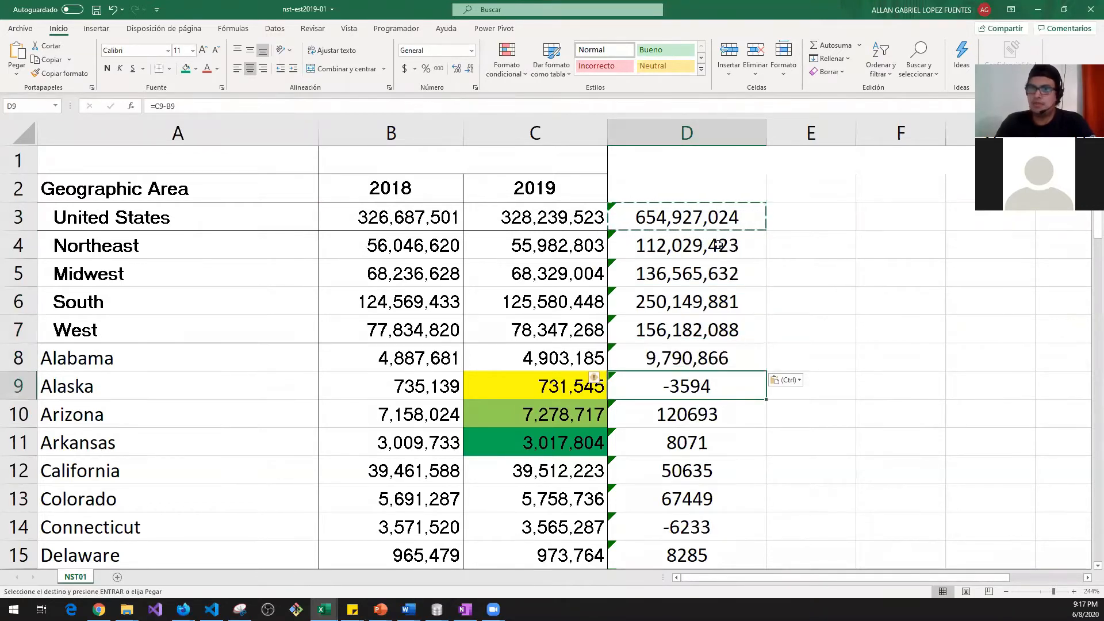
pyautogui.hotkey('ctrl', 'v')
pyautogui.press('Down')
pyautogui.hotkey('ctrl', 'v')
pyautogui.press('Down')
pyautogui.hotkey('ctrl', 'v')
pyautogui.press('Down')
pyautogui.hotkey('ctrl', 'v')
pyautogui.press('Down')
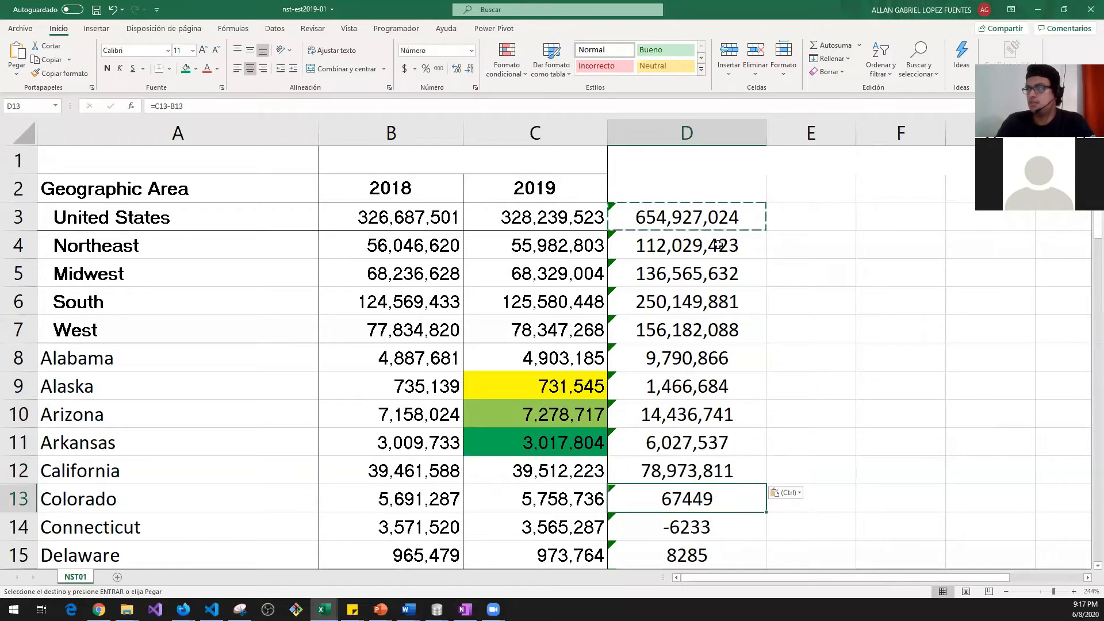
pyautogui.hotkey('ctrl', 'v')
pyautogui.press('Down')
pyautogui.hotkey('ctrl', 'v')
pyautogui.press('Down')
pyautogui.hotkey('ctrl', 'v')
pyautogui.press('Down')
pyautogui.hotkey('ctrl', 'v')
pyautogui.press('Down')
pyautogui.hotkey('ctrl', 'v')
pyautogui.press('Down')
pyautogui.hotkey('ctrl', 'v')
pyautogui.press('Down')
pyautogui.hotkey('ctrl', 'v')
pyautogui.press('Down')
pyautogui.hotkey('ctrl', 'v')
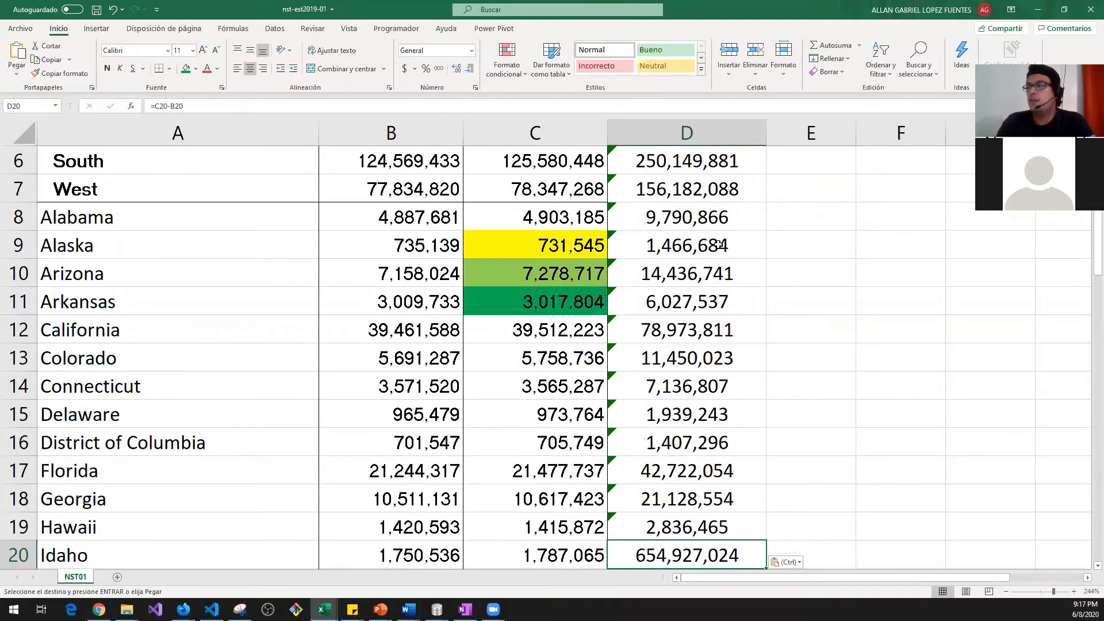
pyautogui.press('Down')
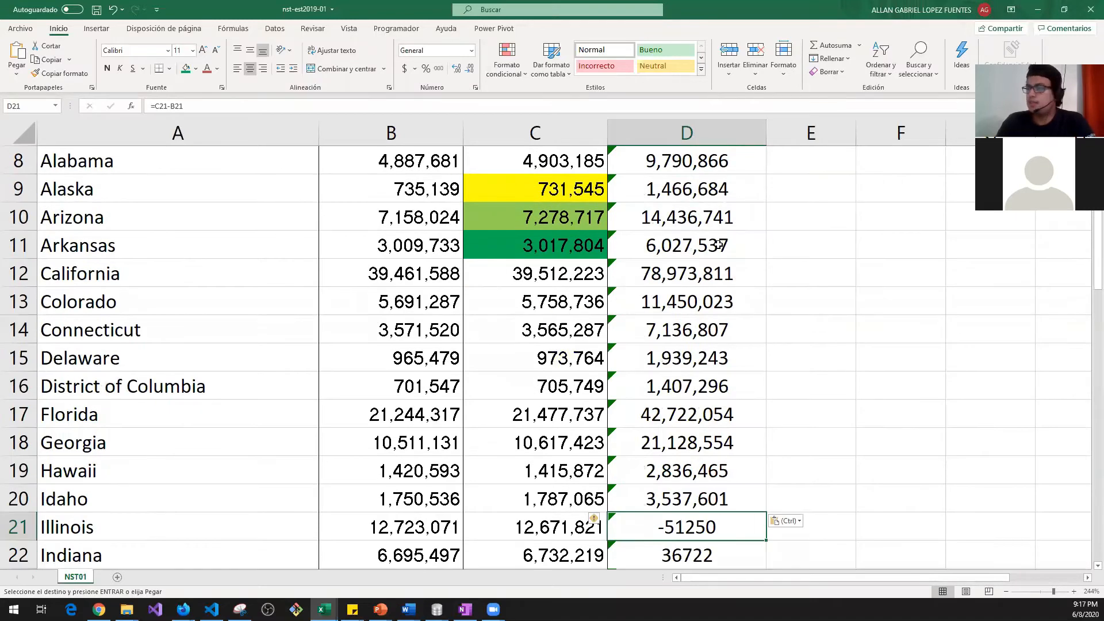
# Step: Clear all results in column D from D3 down to Puerto Rico
pyautogui.press('F2')
pyautogui.press('Escape')
pyautogui.press('Left')
pyautogui.press('Left')
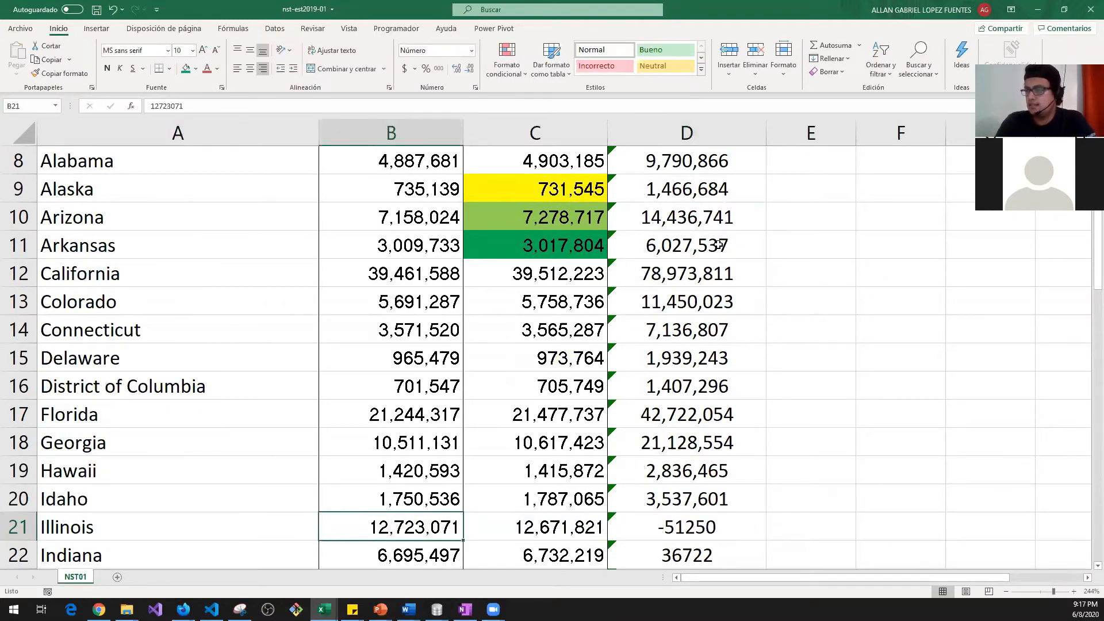
pyautogui.press('Right')
pyautogui.press('Right')
pyautogui.press('Right')
pyautogui.press('Left')
pyautogui.hotkey('ctrl', 'Up')
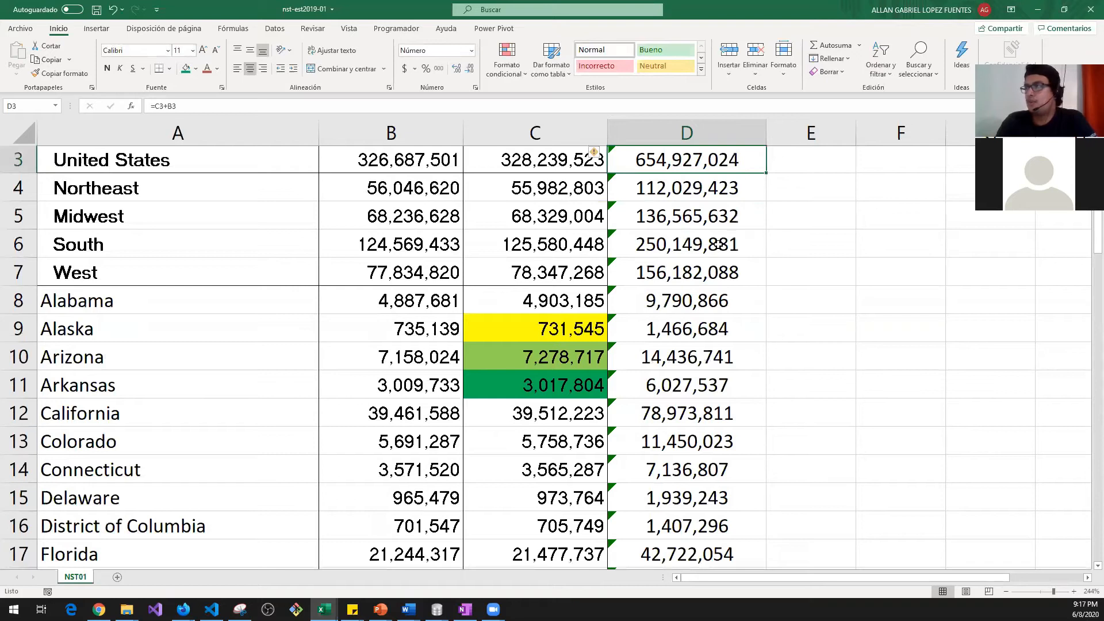
pyautogui.hotkey('ctrl', 'shift', 'Down')
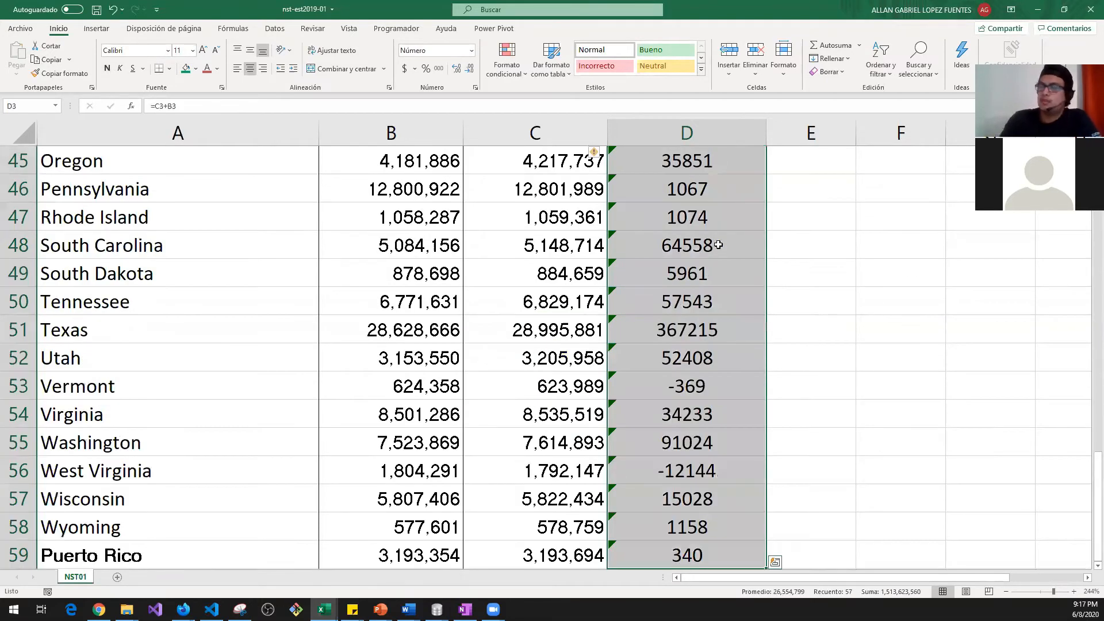
pyautogui.press('Delete')
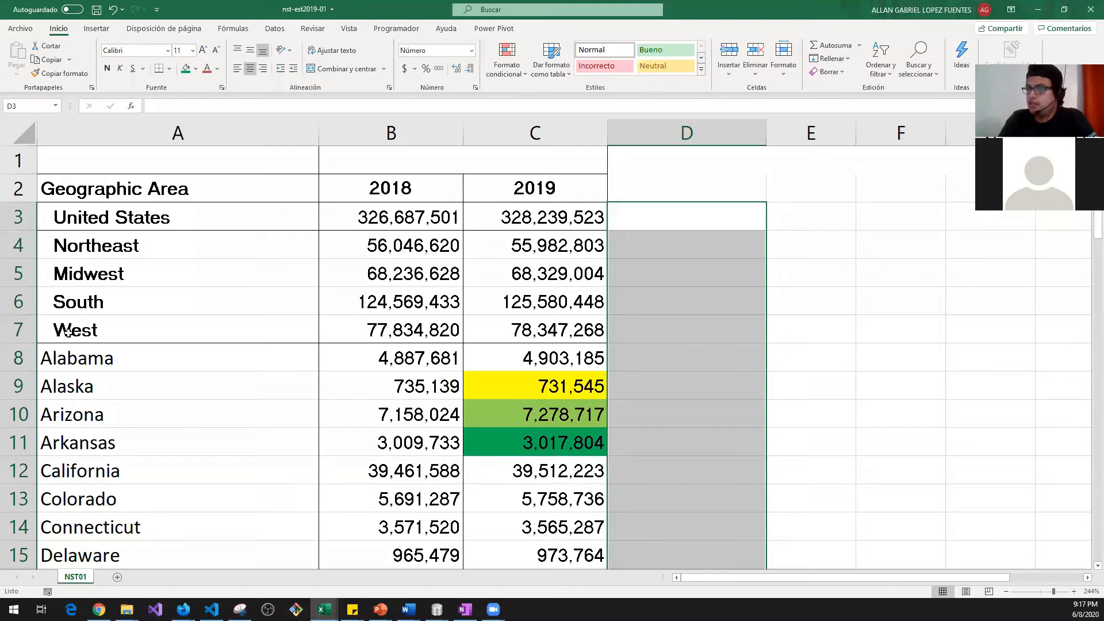
pyautogui.click(665, 365)
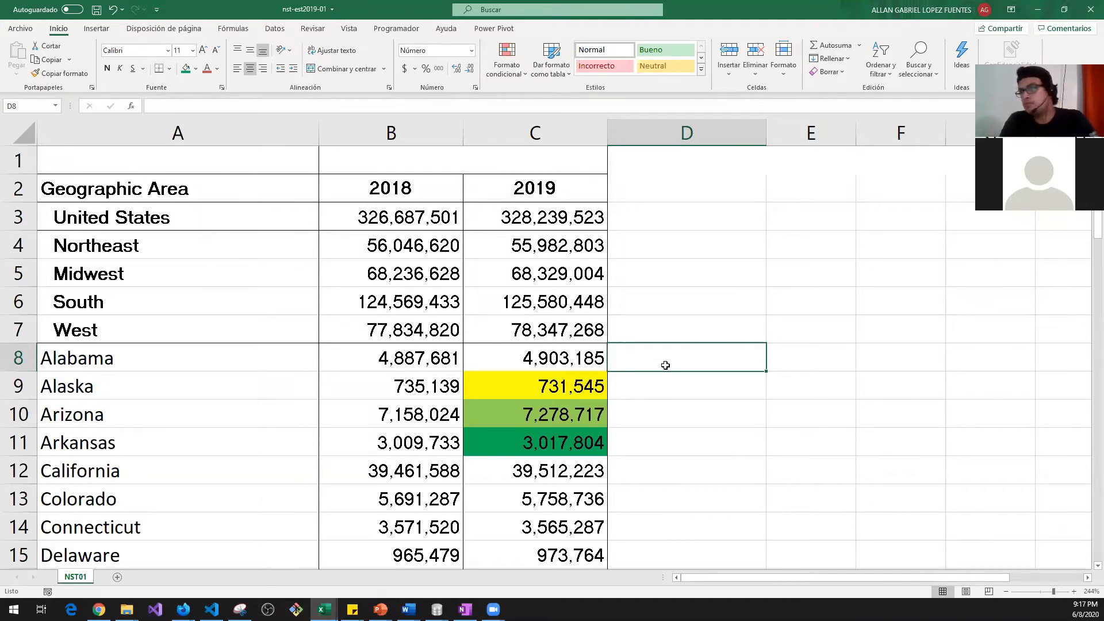
pyautogui.press('Left')
pyautogui.press('Left')
pyautogui.press('Left')
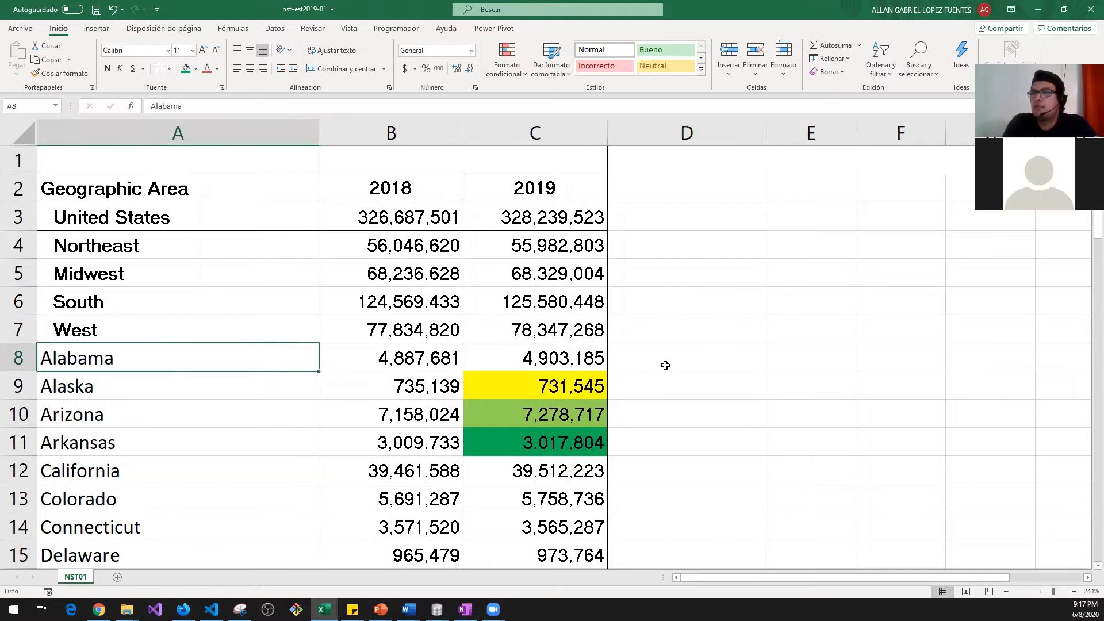
pyautogui.press('Right')
pyautogui.press('Right')
pyautogui.press('Right')
pyautogui.press('Right')
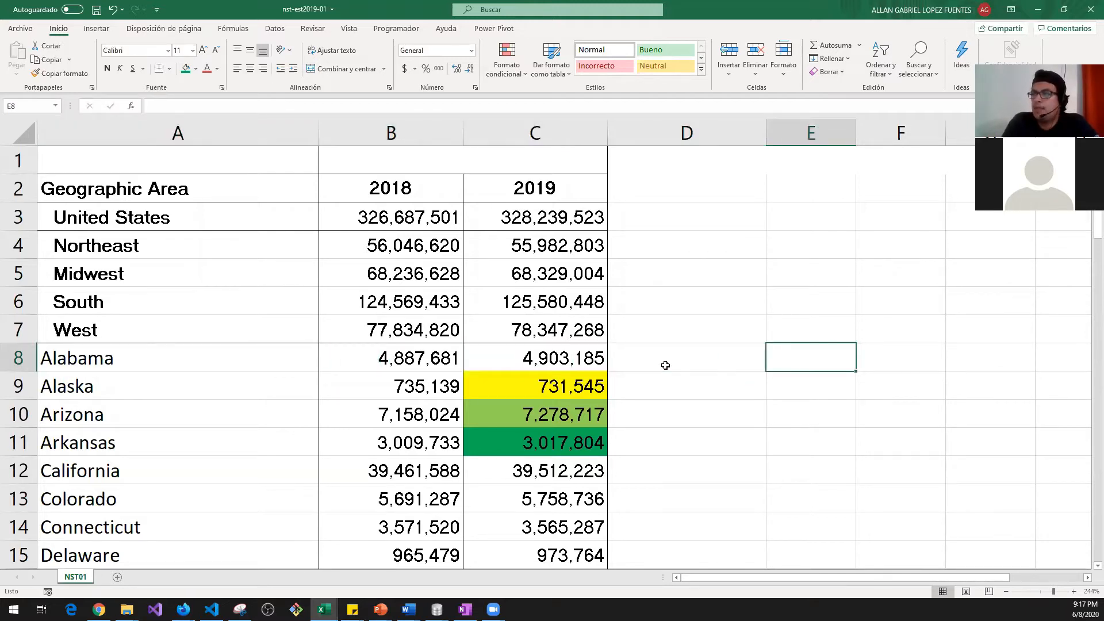
# Step: Put the heading 'Estado' in cell E7, correcting the 'Stado' typo
pyautogui.press('Up')
pyautogui.write('Stado')
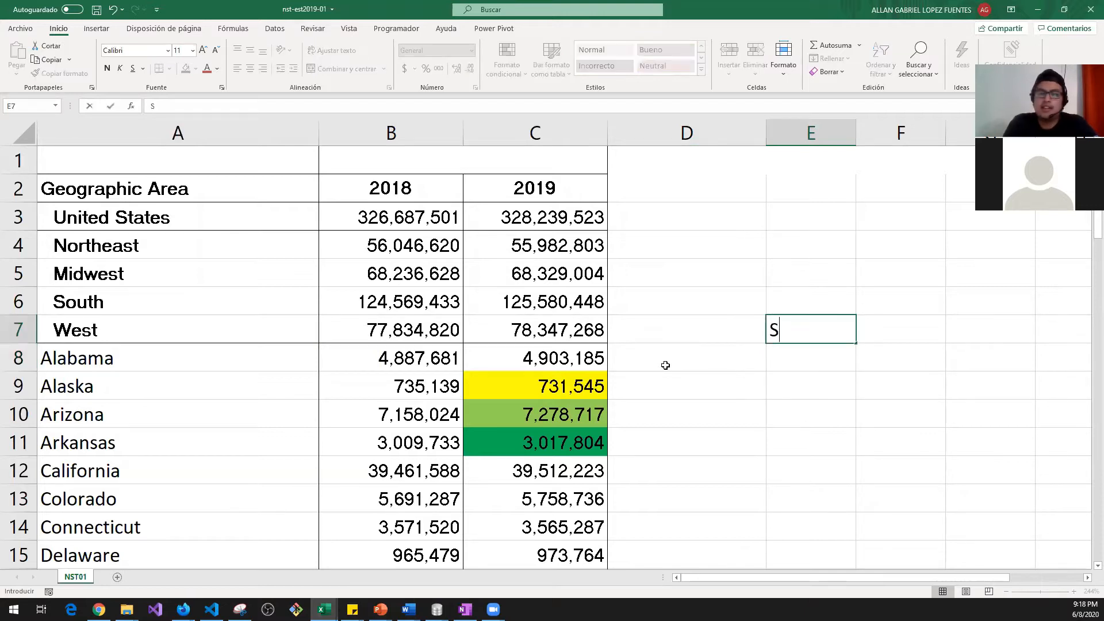
pyautogui.press('Return')
pyautogui.press('Up')
pyautogui.write('Estado')
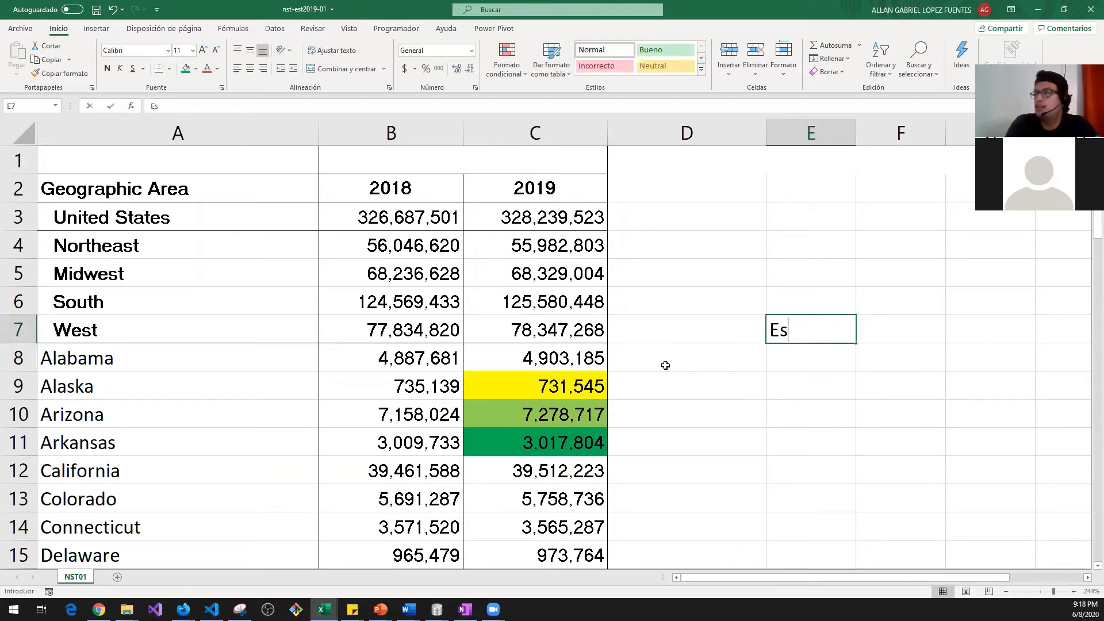
pyautogui.press('Return')
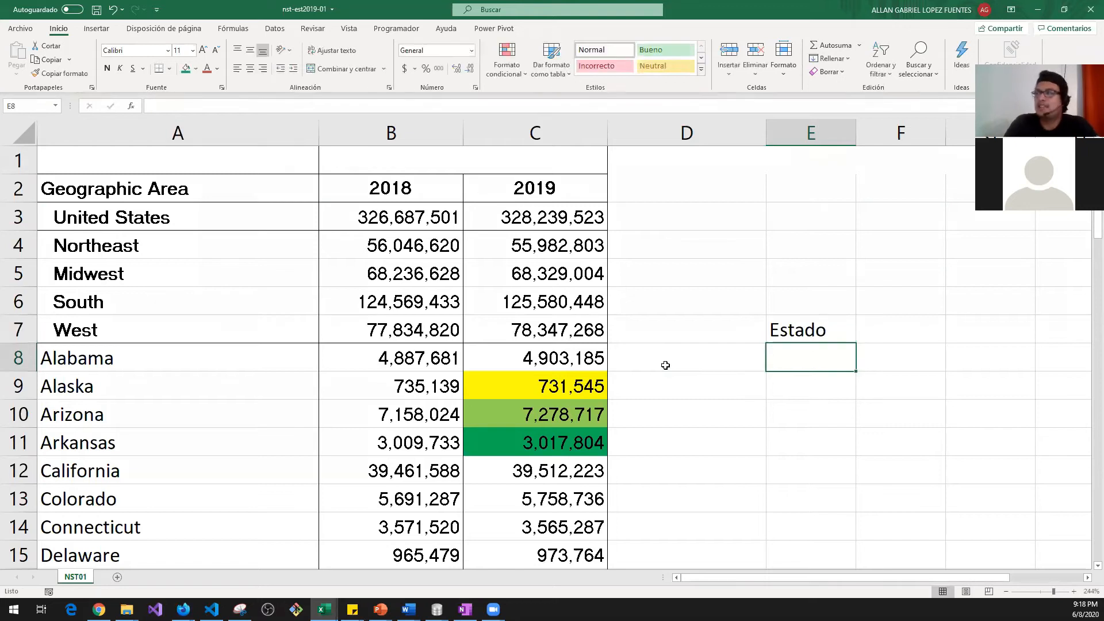
# Step: Type the state code AL into E8 and E9
pyautogui.press('Left')
pyautogui.press('Left')
pyautogui.press('Left')
pyautogui.press('Left')
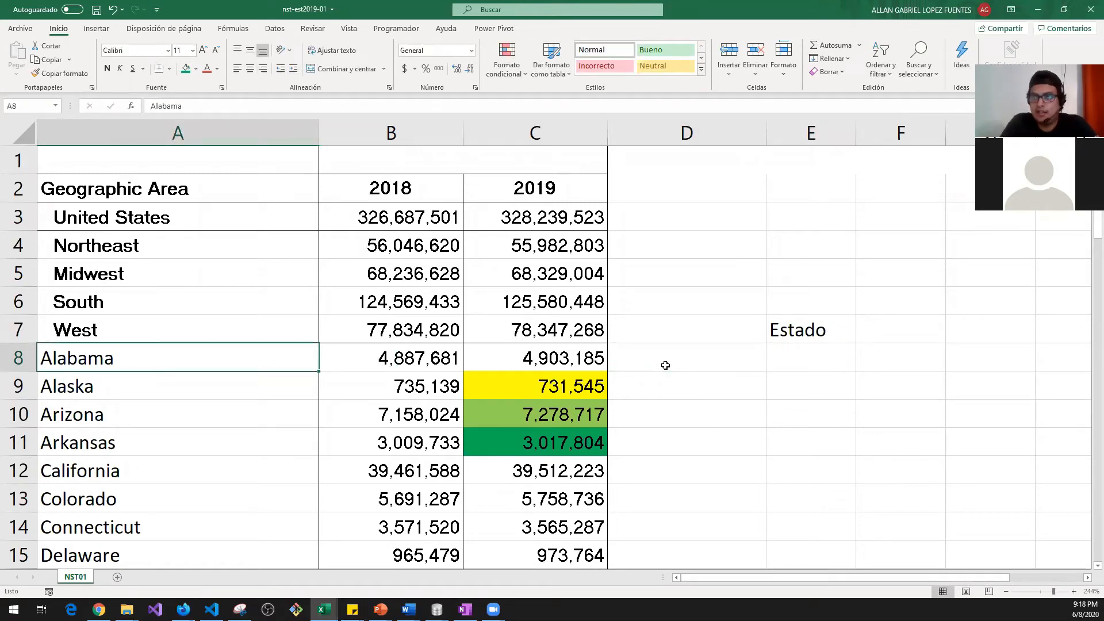
pyautogui.press('Right')
pyautogui.press('Right')
pyautogui.press('Right')
pyautogui.press('Right')
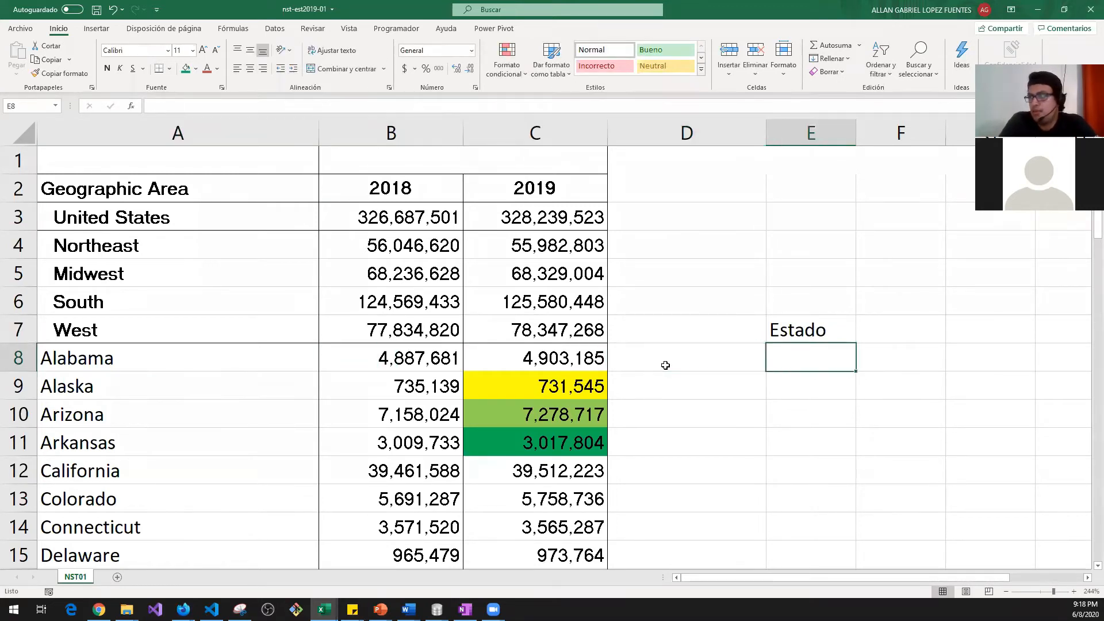
pyautogui.write('A')
pyautogui.write('L')
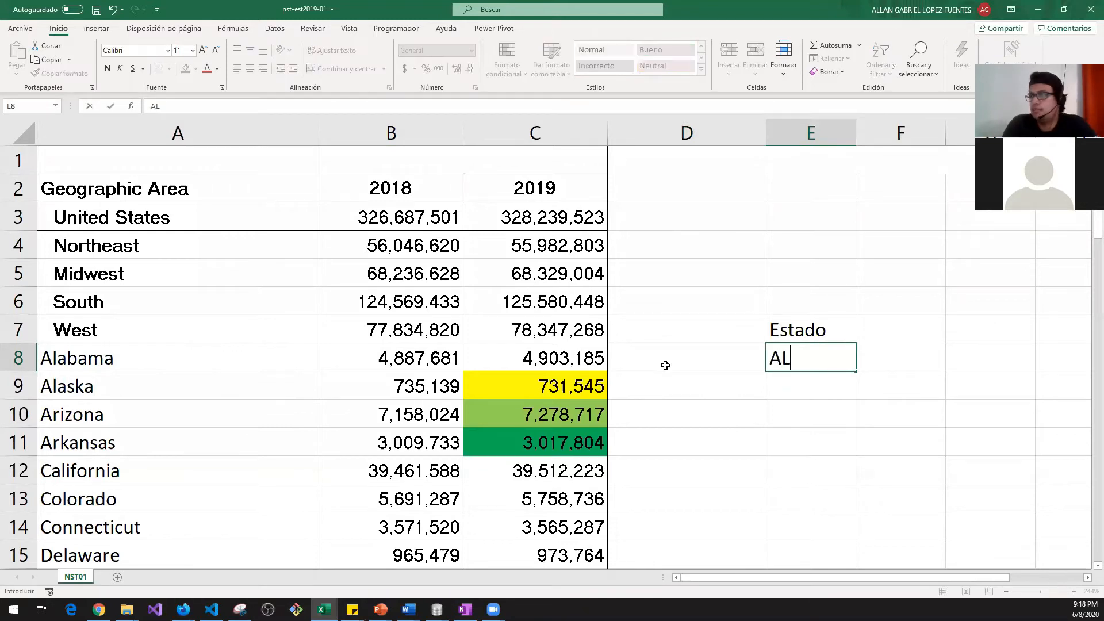
pyautogui.press('Return')
pyautogui.write('Al')
pyautogui.press('BackSpace')
pyautogui.write('L')
pyautogui.press('Return')
# Step: Type the codes AR, AR and CA into E10:E12
pyautogui.write('AR')
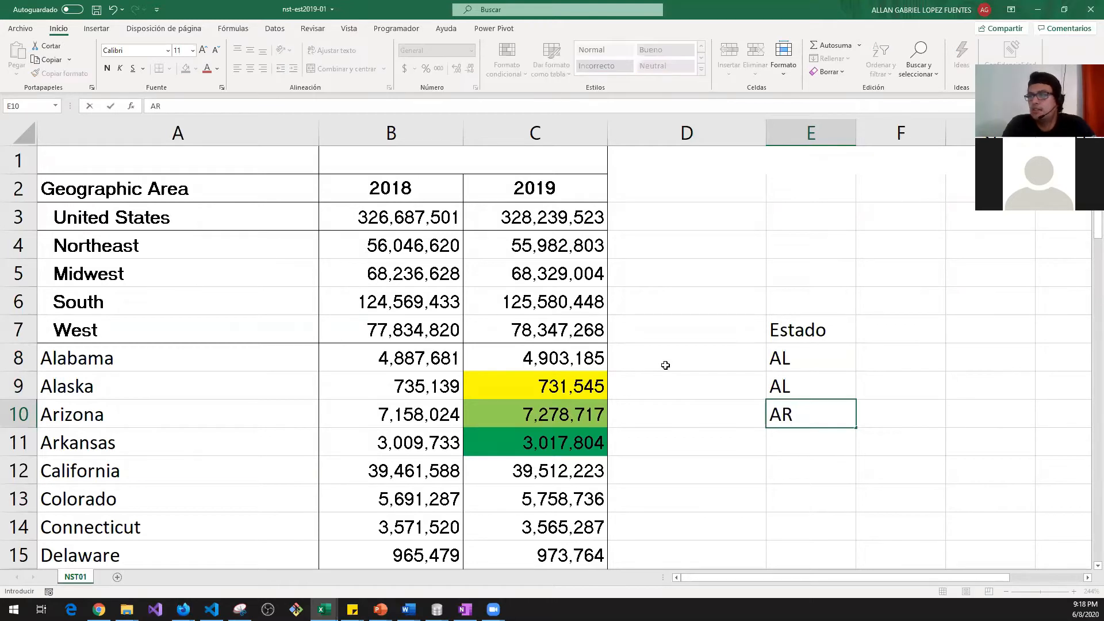
pyautogui.press('Return')
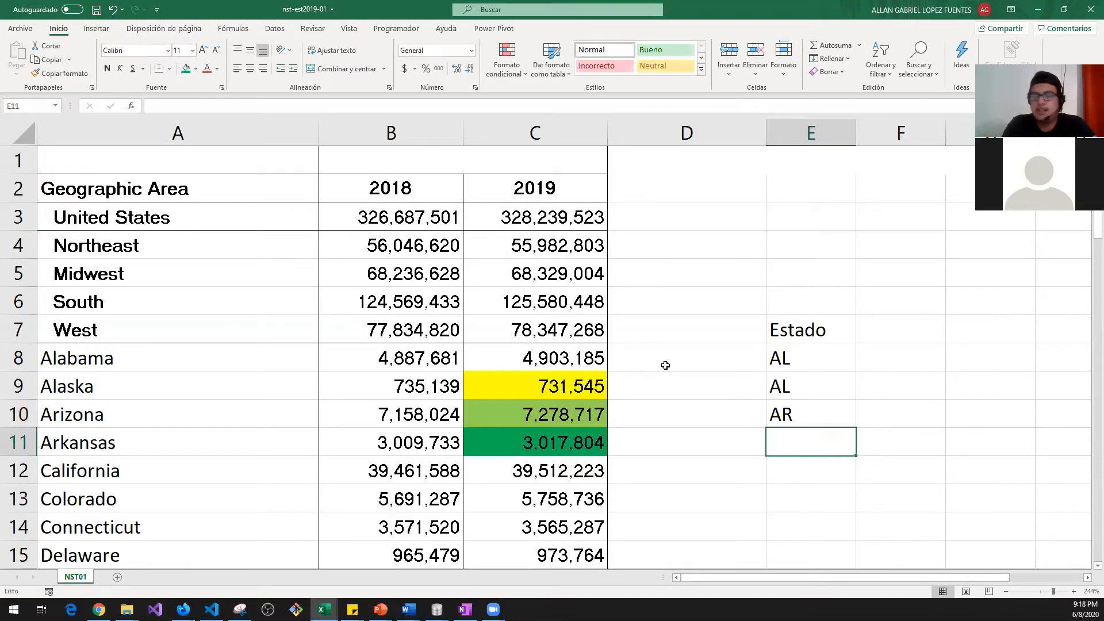
pyautogui.write('AR')
pyautogui.press('Return')
pyautogui.write('CA')
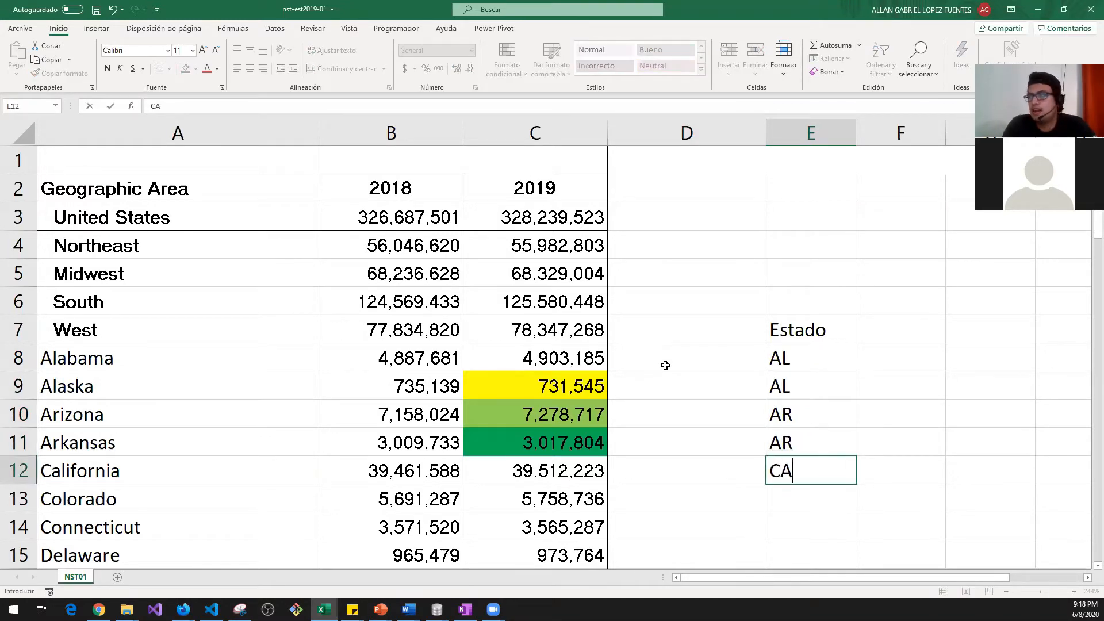
pyautogui.press('Return')
# Step: Check where the data ends, then clear the typed codes from E8:E12
pyautogui.press('Down')
pyautogui.press('Left')
pyautogui.press('Left')
pyautogui.press('Left')
pyautogui.press('Down')
pyautogui.press('Down')
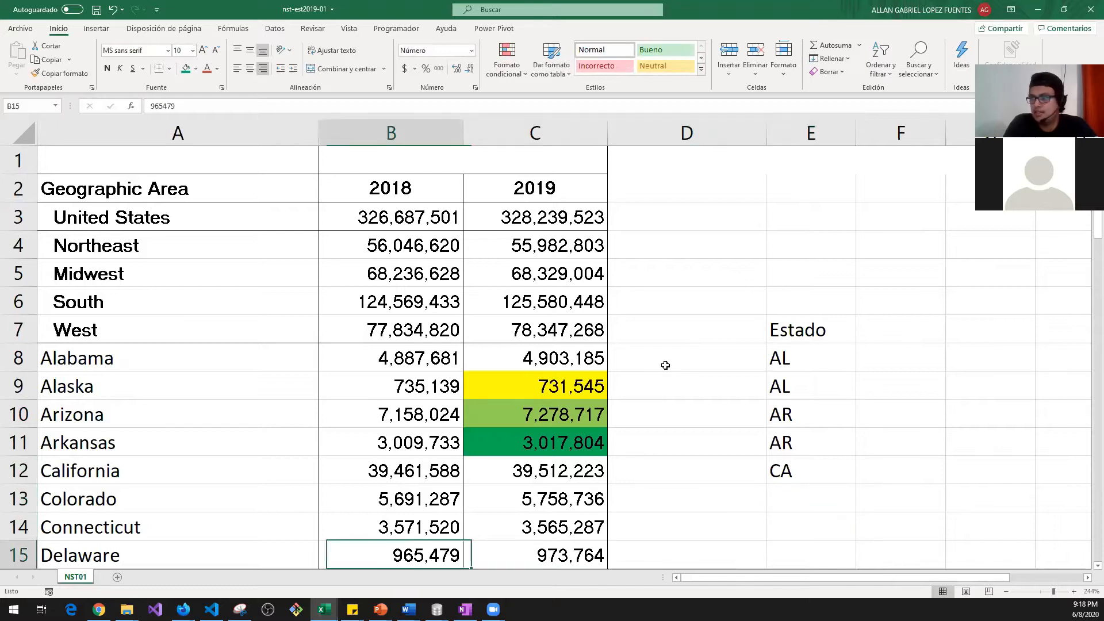
pyautogui.press('Right')
pyautogui.hotkey('ctrl', 'Down')
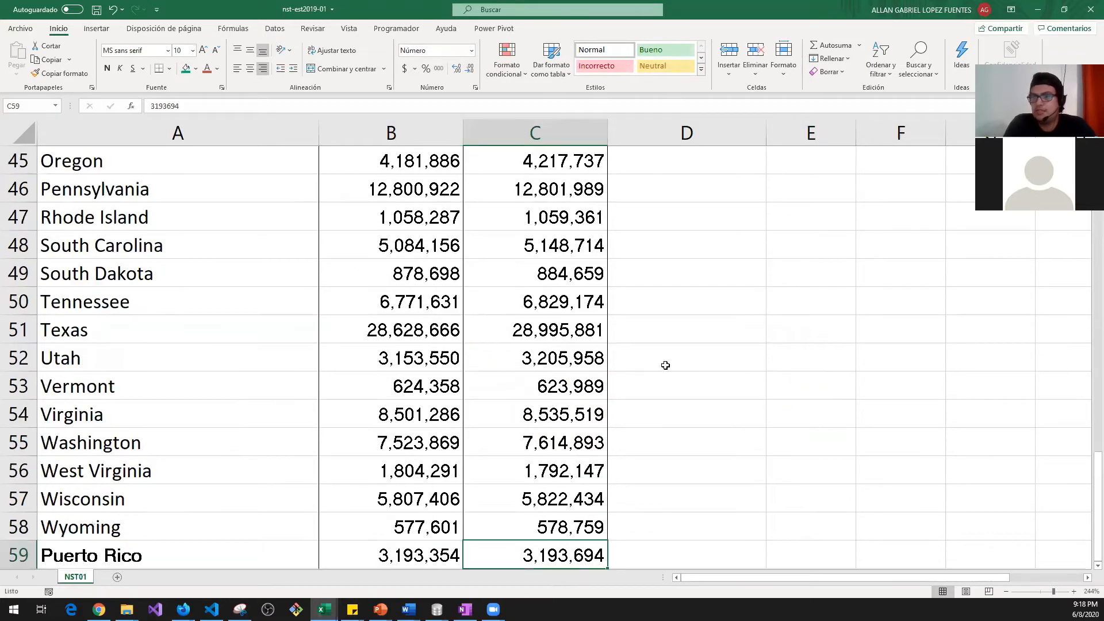
pyautogui.press('Right')
pyautogui.press('Right')
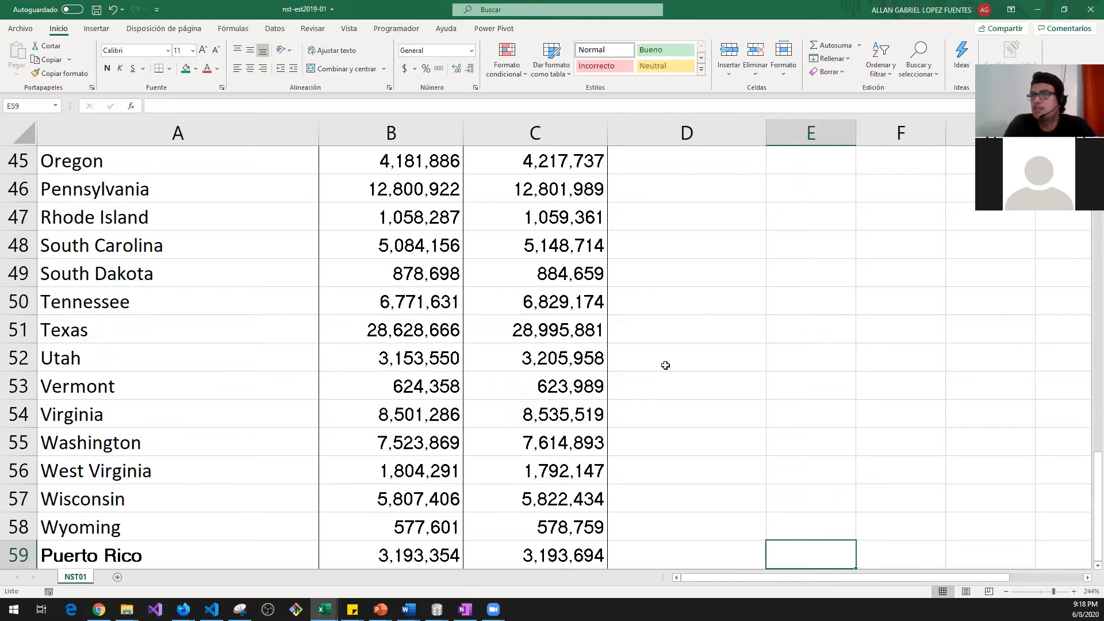
pyautogui.hotkey('ctrl', 'Up')
pyautogui.hotkey('shift', 'Up')
pyautogui.hotkey('shift', 'Up')
pyautogui.hotkey('shift', 'Up')
pyautogui.hotkey('shift', 'Up')
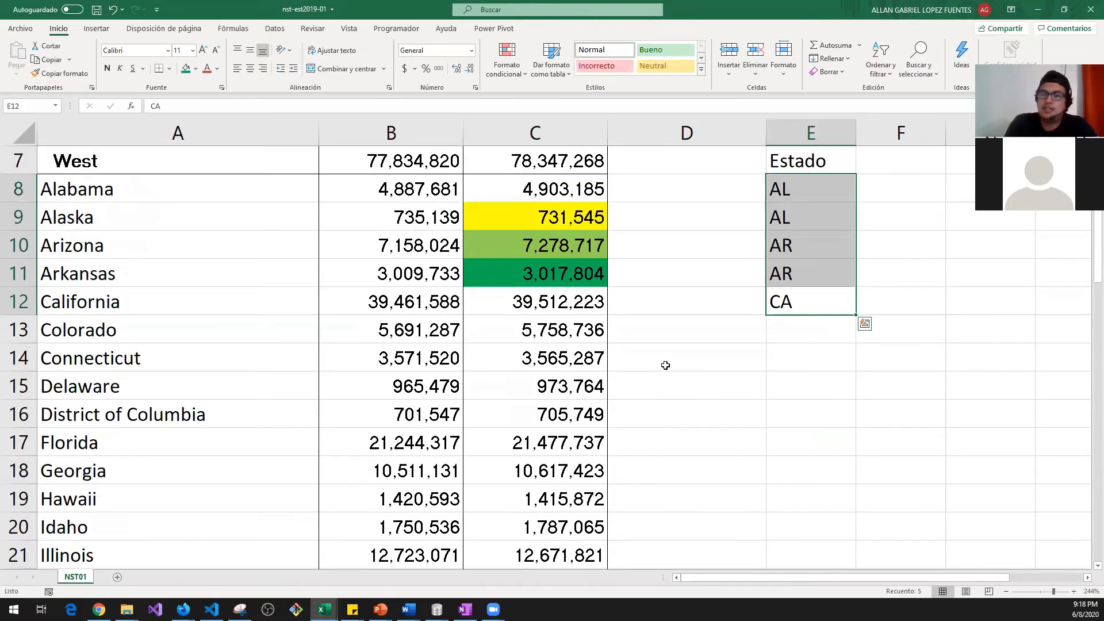
pyautogui.press('Delete')
pyautogui.press('Up')
pyautogui.press('Up')
pyautogui.press('Up')
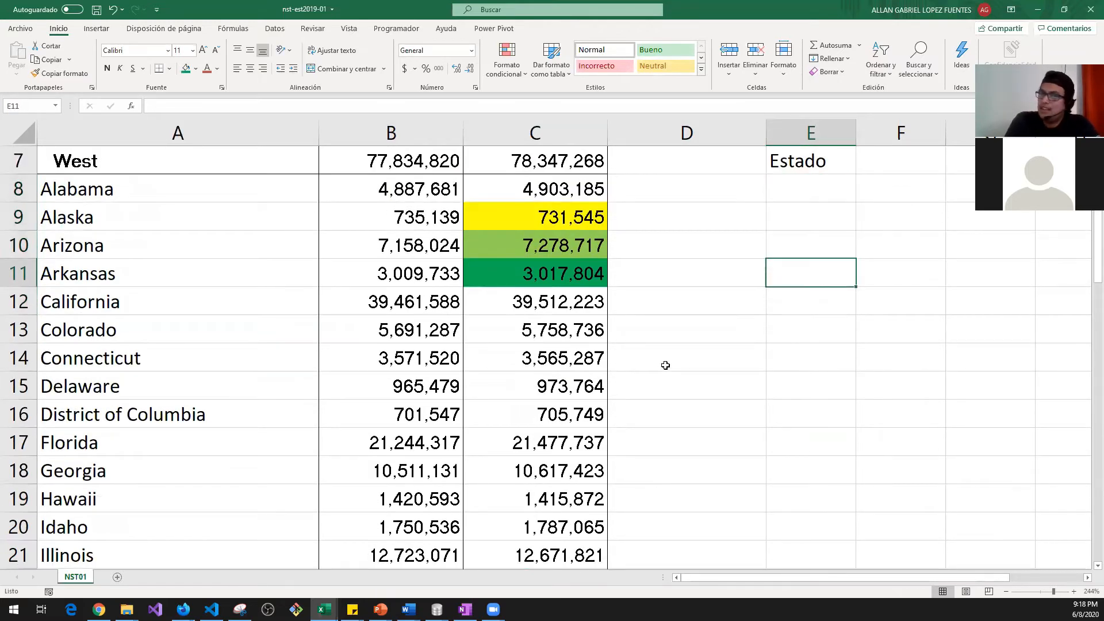
pyautogui.press('Up')
pyautogui.press('Up')
pyautogui.press('Up')
pyautogui.press('Up')
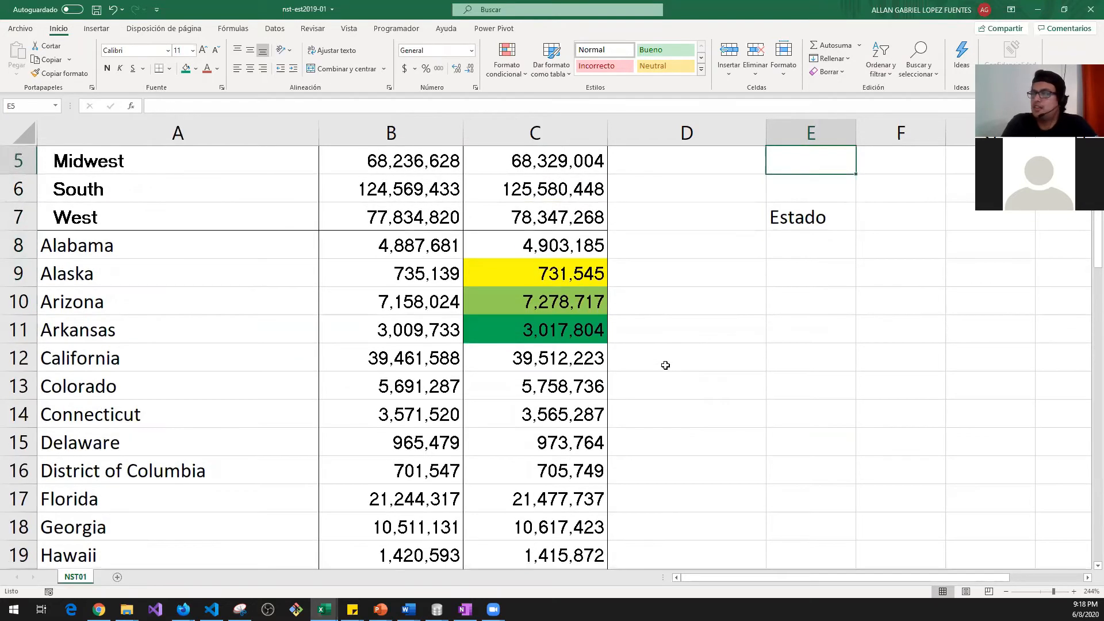
pyautogui.press('Down')
pyautogui.press('Down')
pyautogui.press('Down')
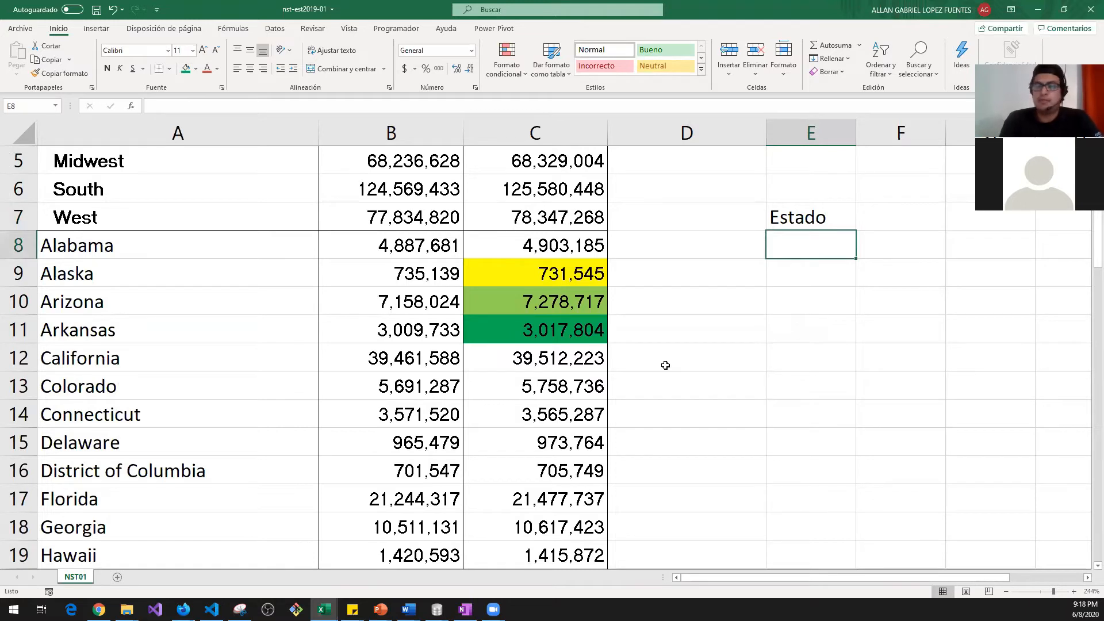
pyautogui.write(')')
pyautogui.press('BackSpace')
pyautogui.write('=')
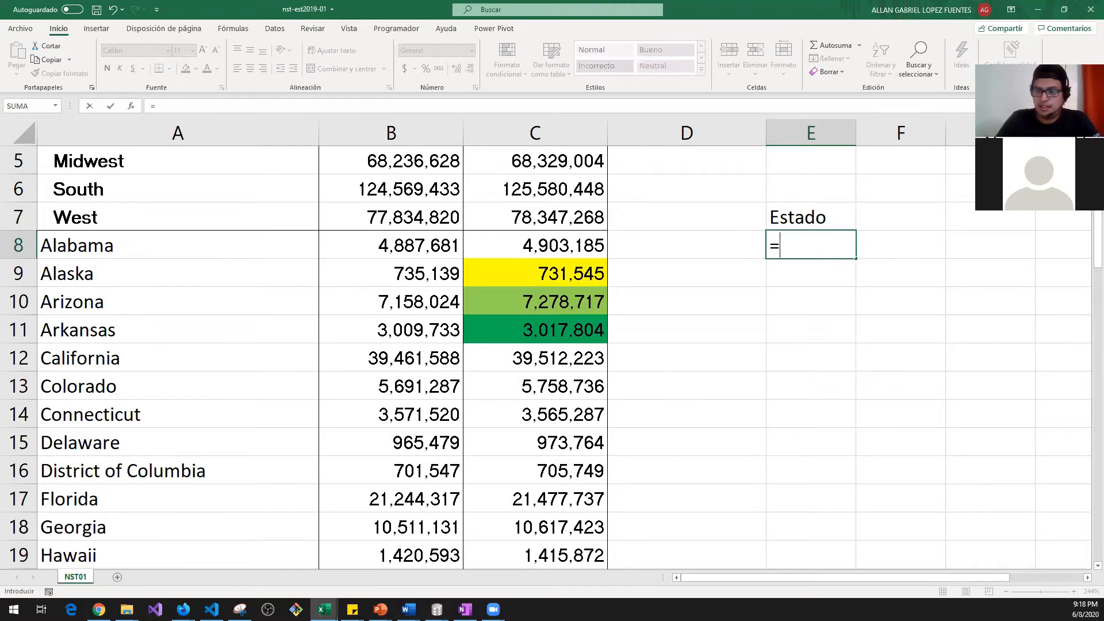
pyautogui.click(815, 245)
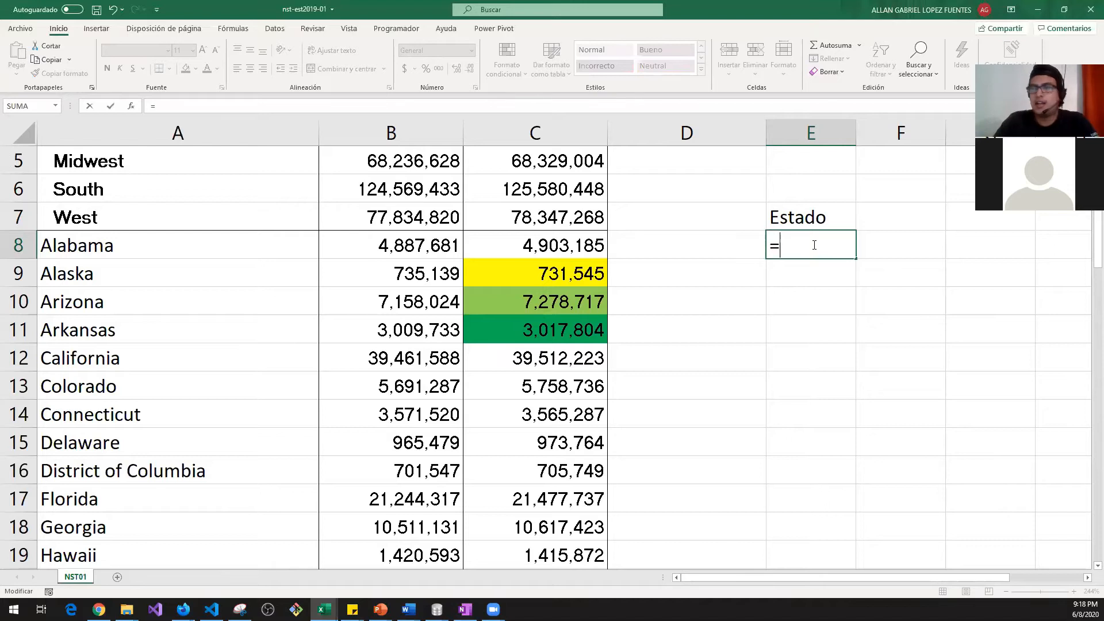
pyautogui.press('Escape')
pyautogui.click(132, 235)
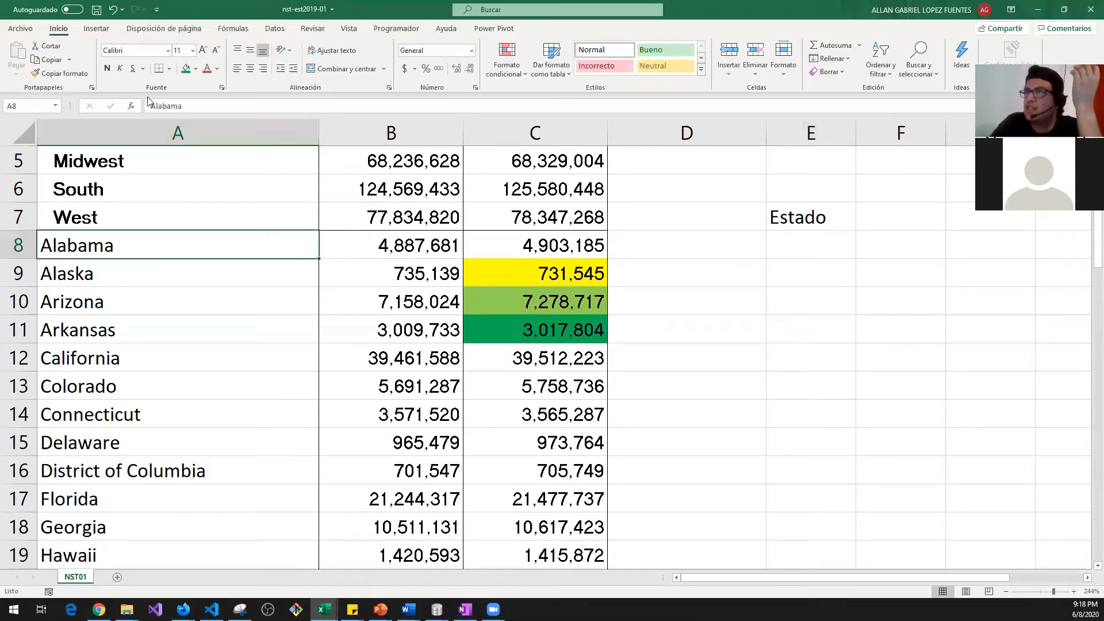
pyautogui.click(150, 106)
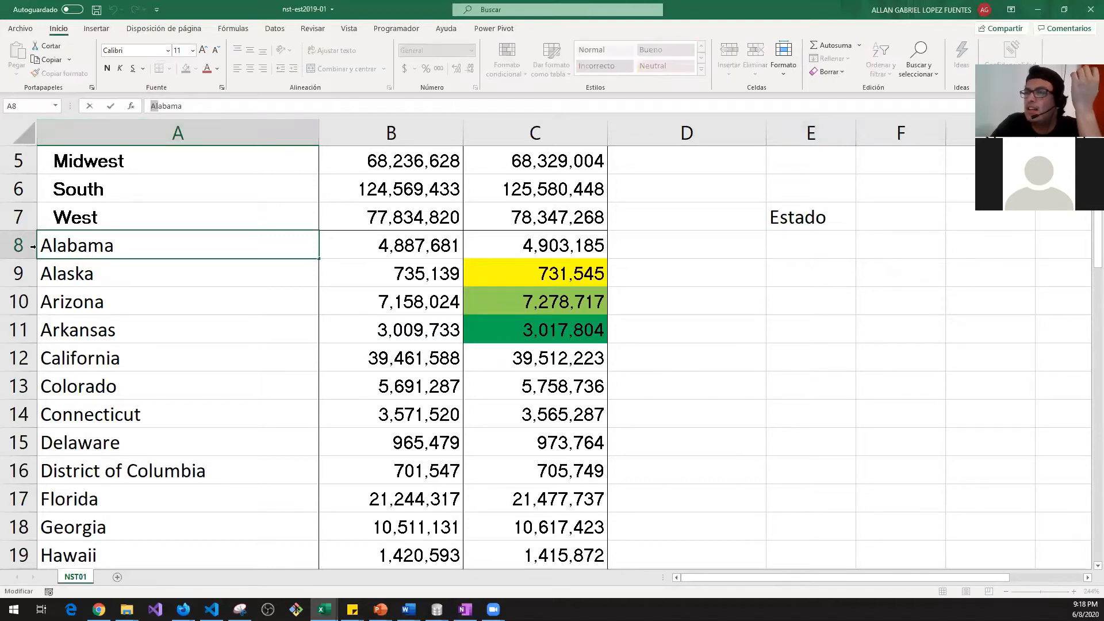
pyautogui.press('Escape')
pyautogui.doubleClick(53, 248)
pyautogui.moveTo(60, 245); pyautogui.dragTo(33, 246)
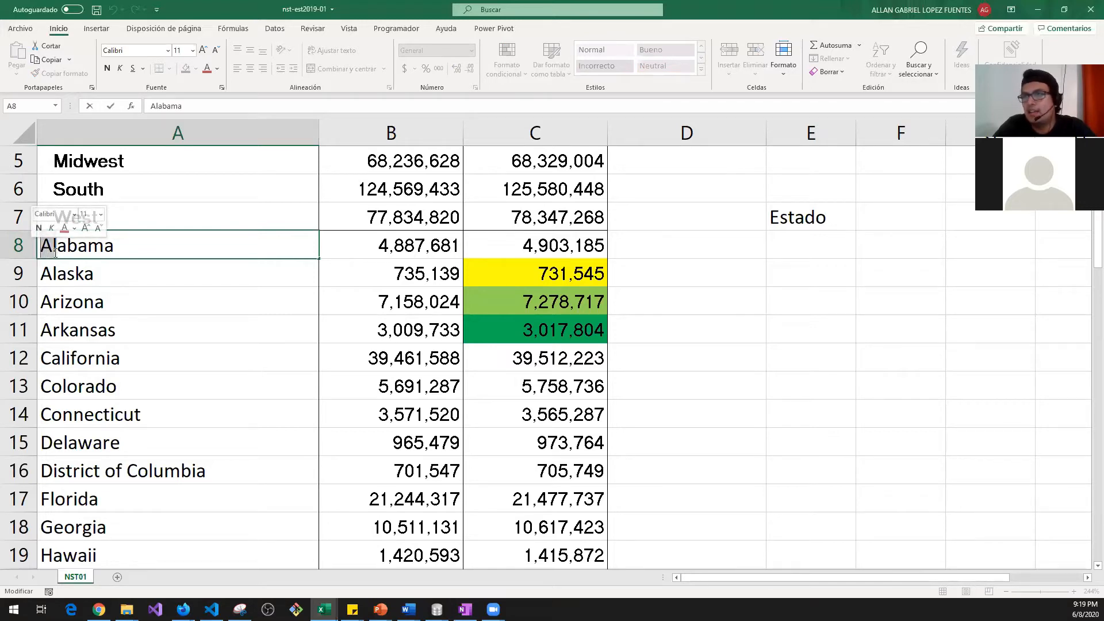
# Step: Browse the Texto function list on the Fórmulas tab, then select E8 under Estado
pyautogui.press('Escape')
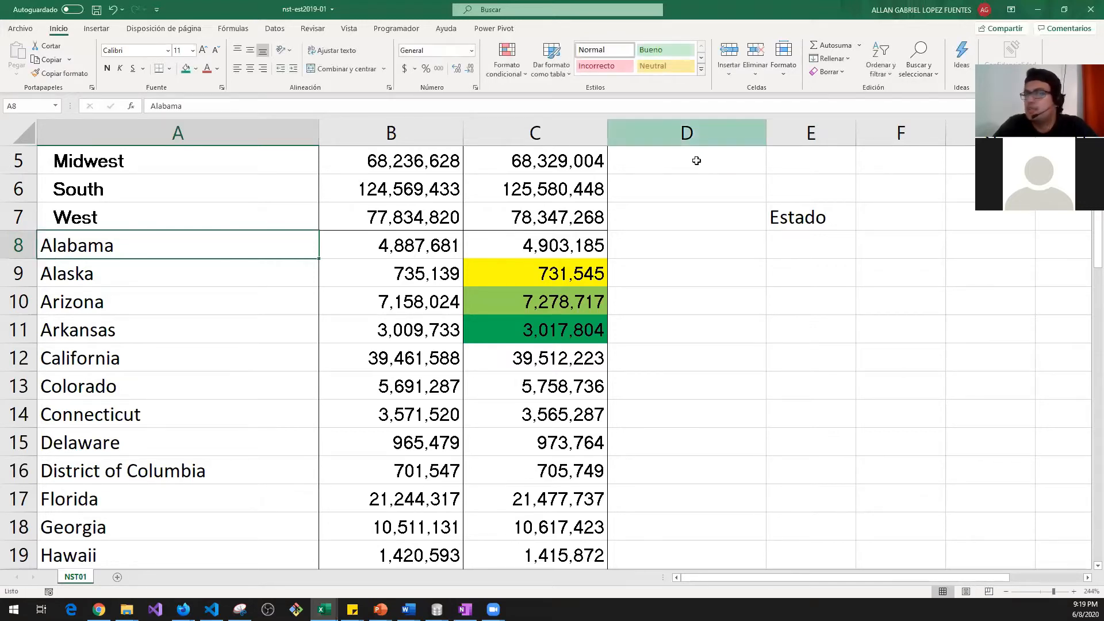
pyautogui.click(224, 29)
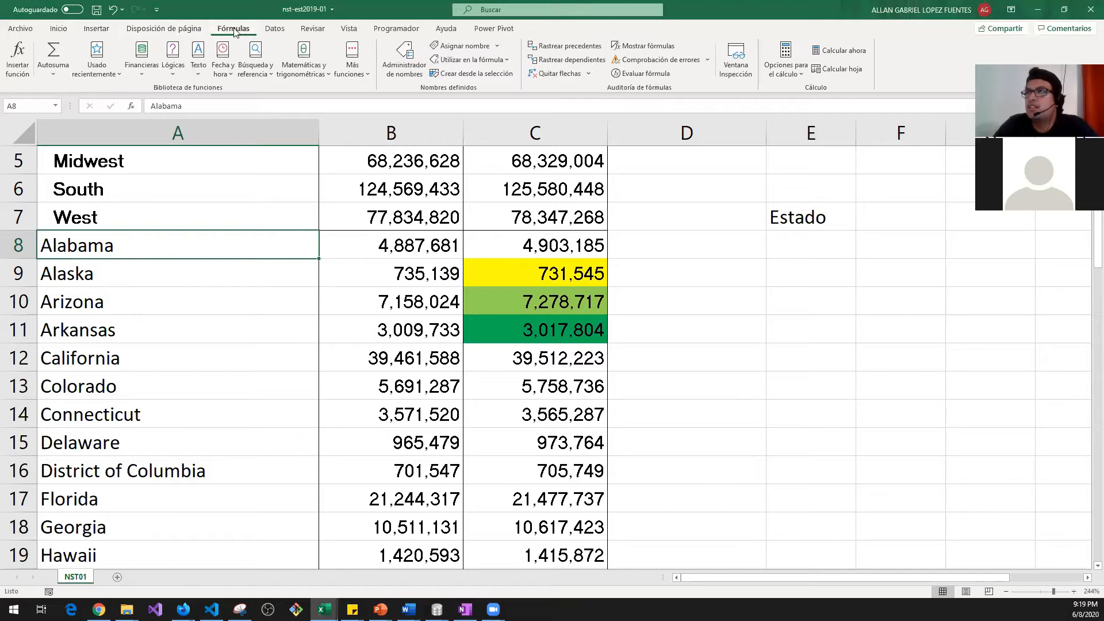
pyautogui.click(201, 73)
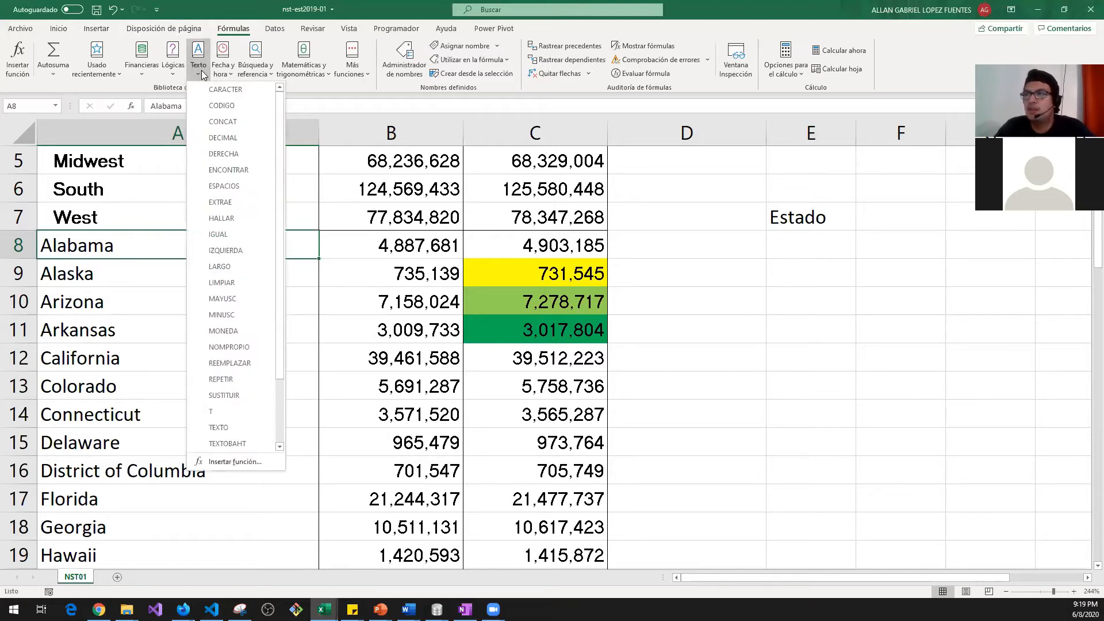
pyautogui.scroll(-3, 233, 124)
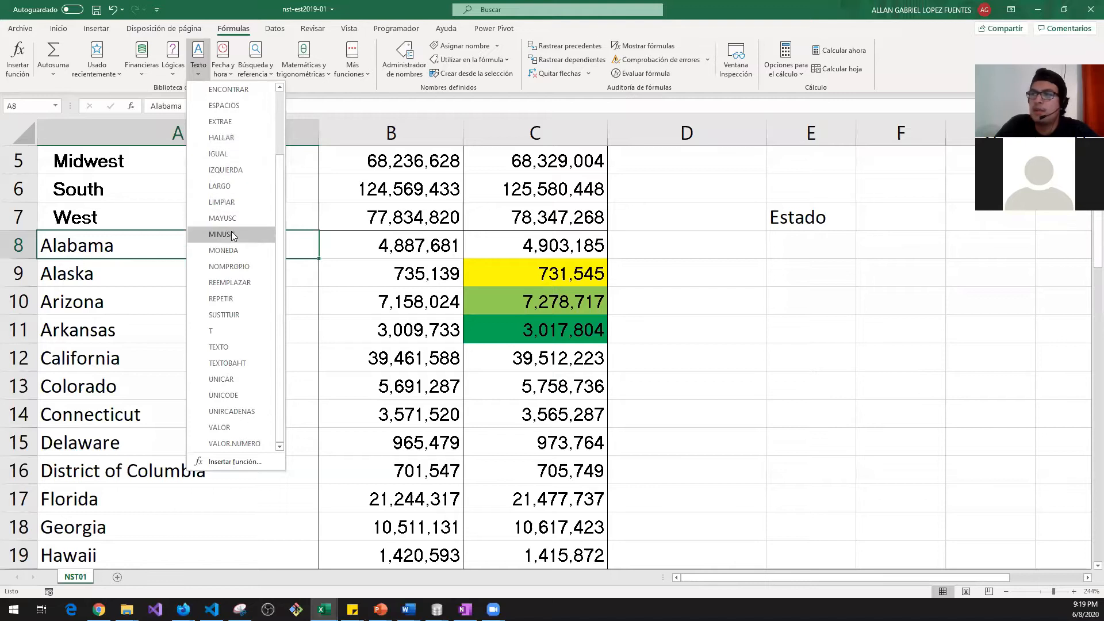
pyautogui.scroll(3, 246, 179)
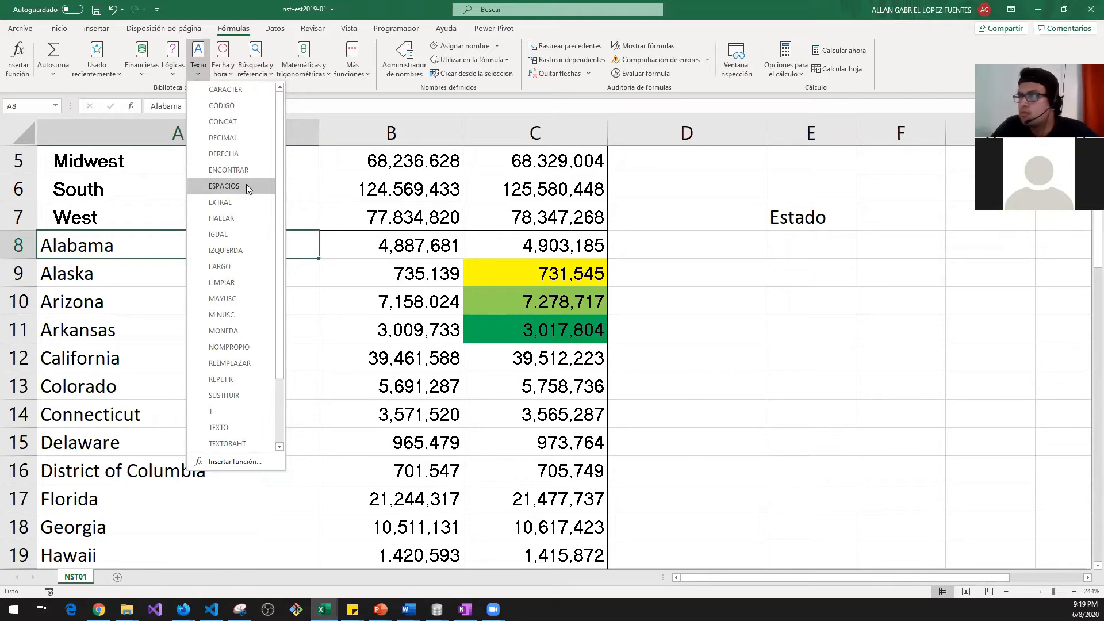
pyautogui.scroll(-3, 246, 184)
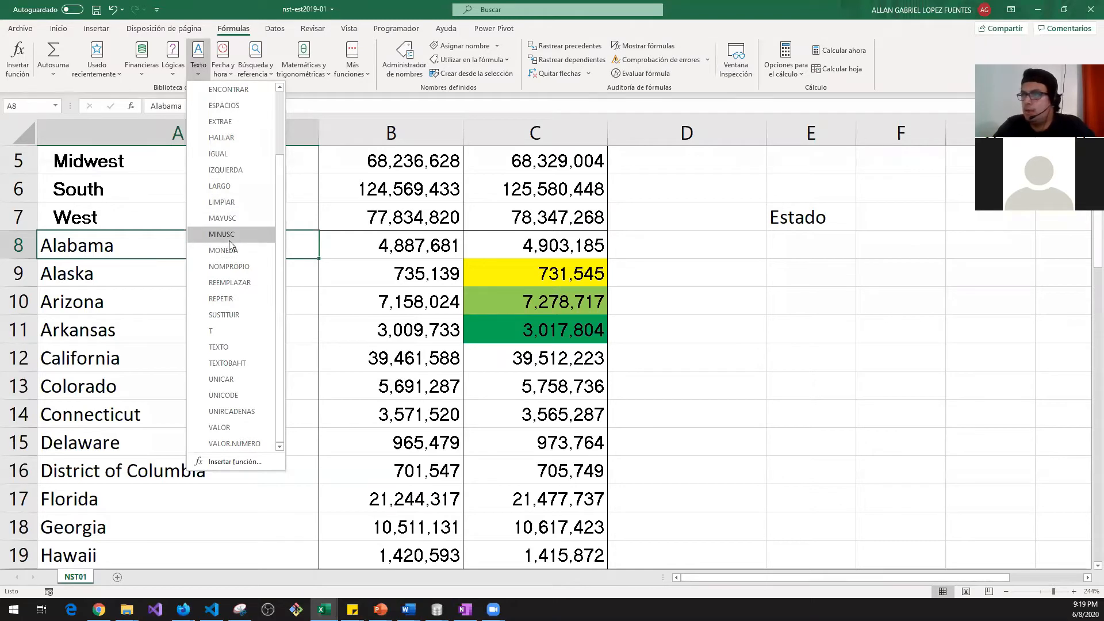
pyautogui.click(837, 246)
pyautogui.click(835, 246)
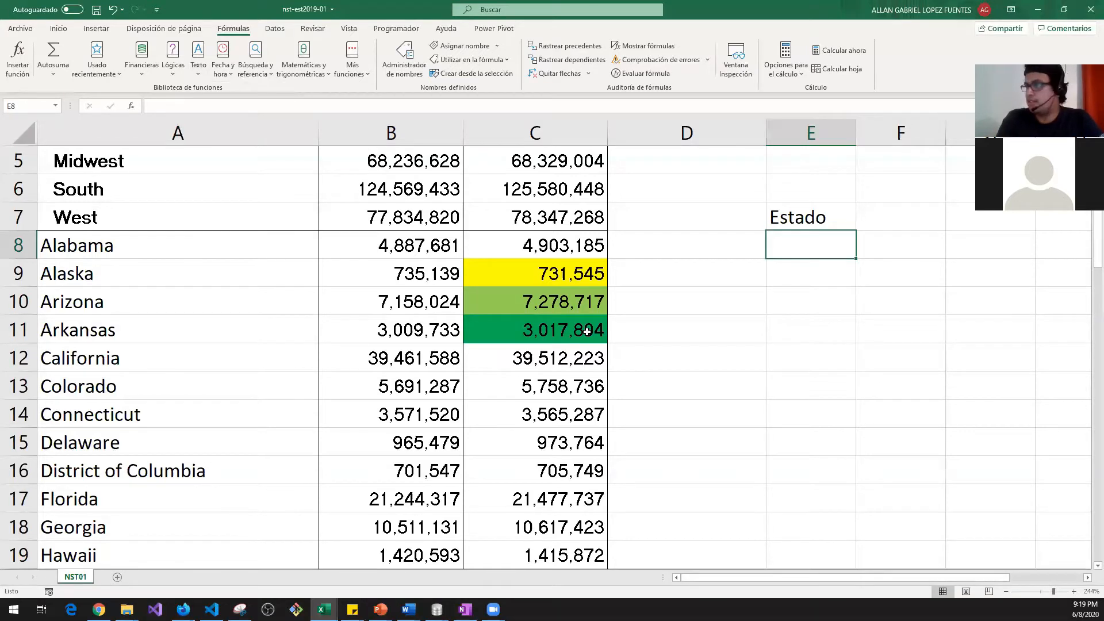
# Step: Enter =IZQUIERDA(A8,2) in E8 so it returns 'Al' from Alabama
pyautogui.write('=')
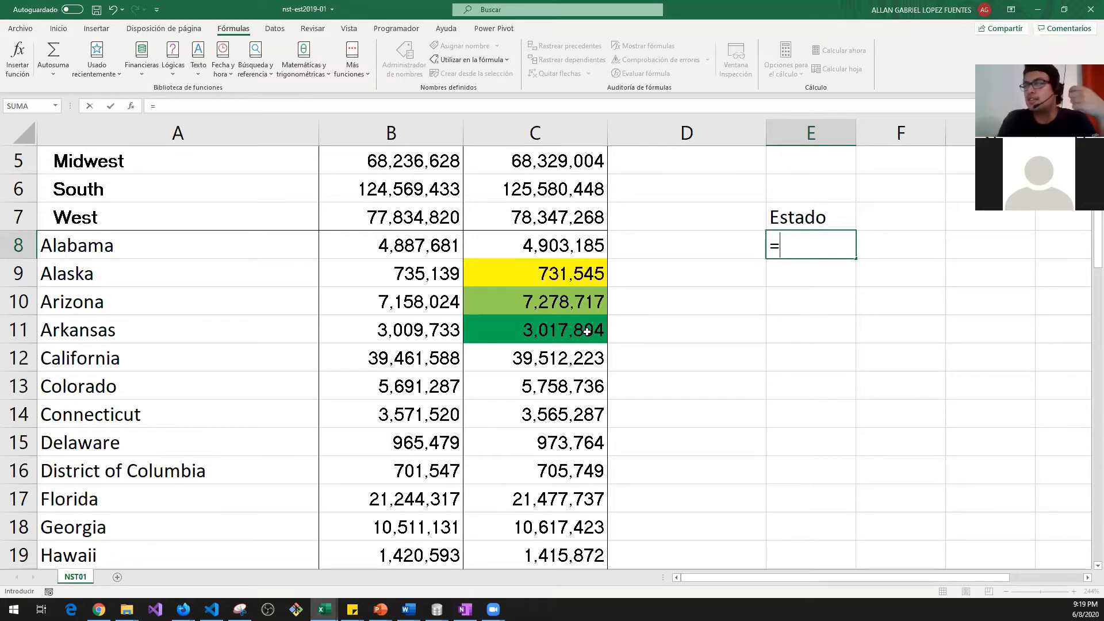
pyautogui.write('izq')
pyautogui.press('Tab')
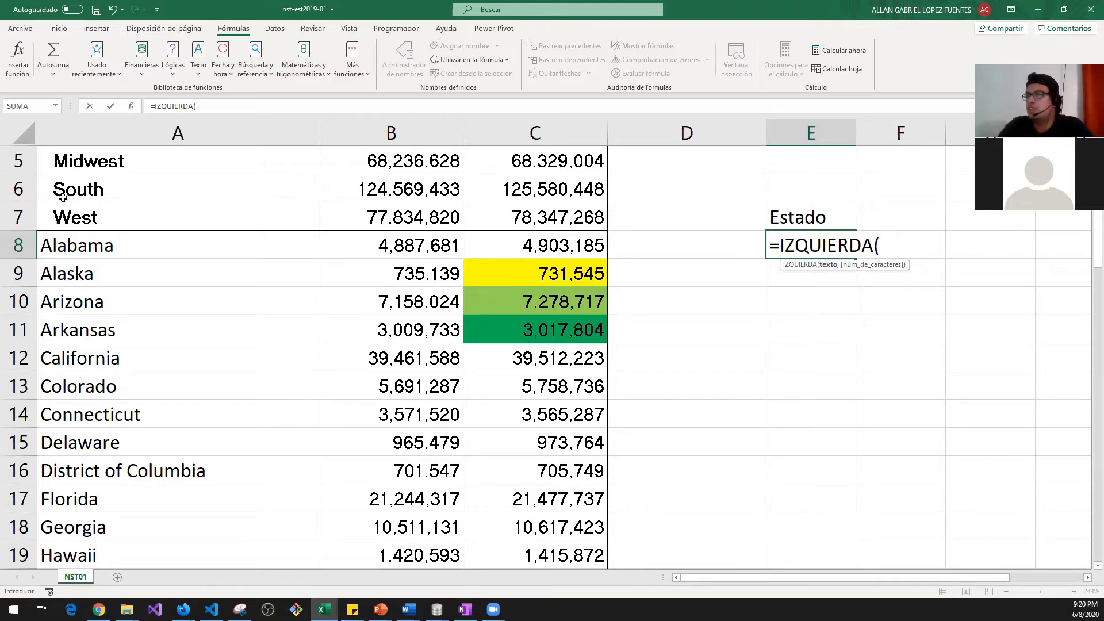
pyautogui.click(81, 245)
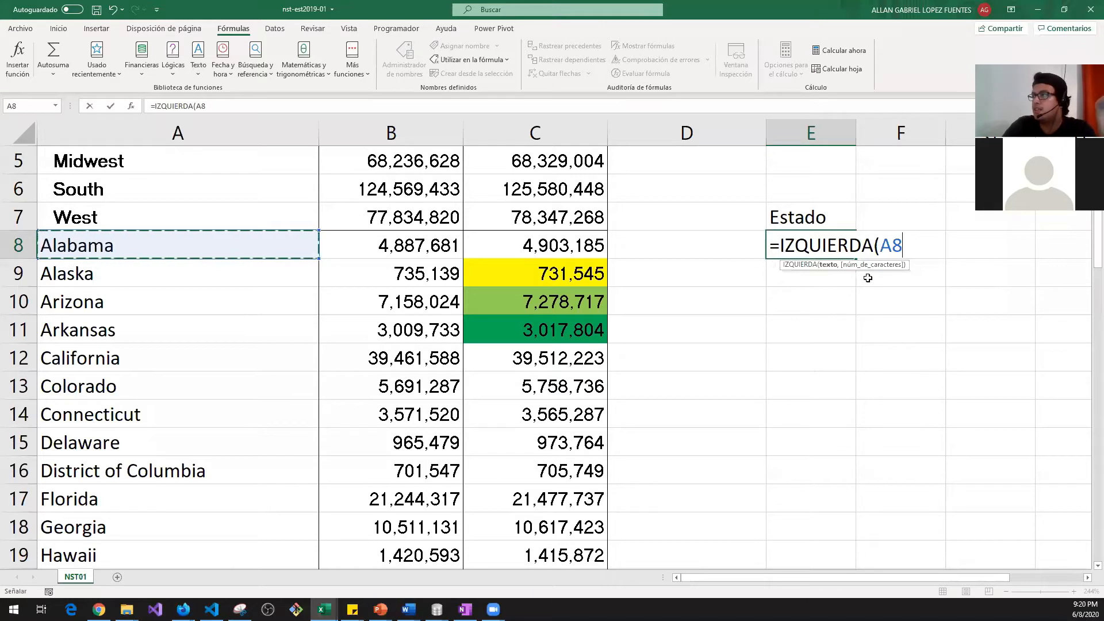
pyautogui.write(',')
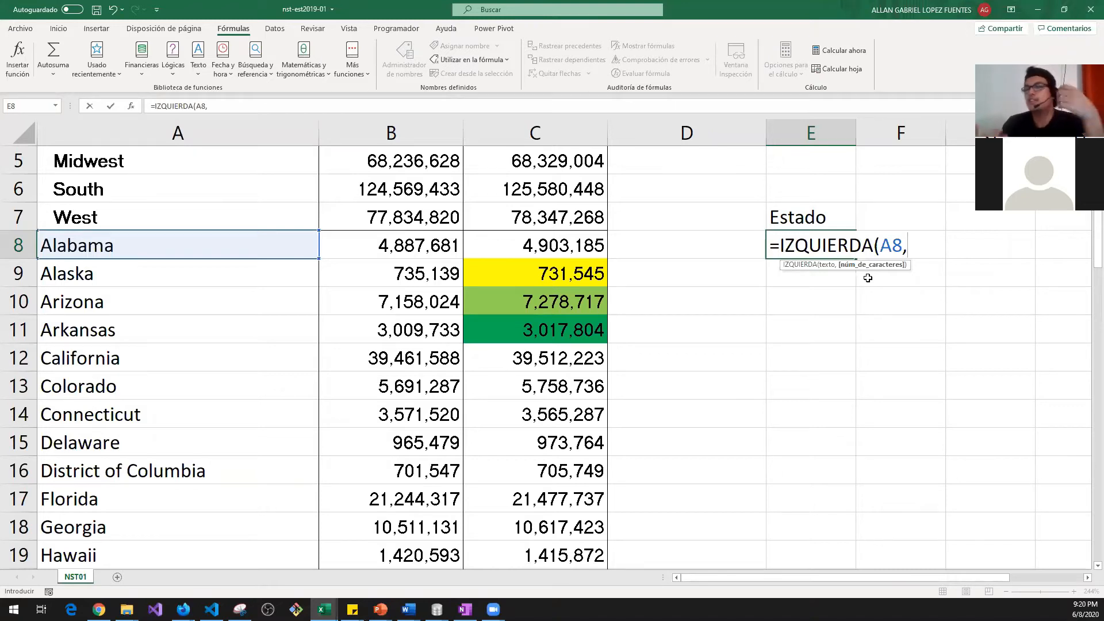
pyautogui.write('2')
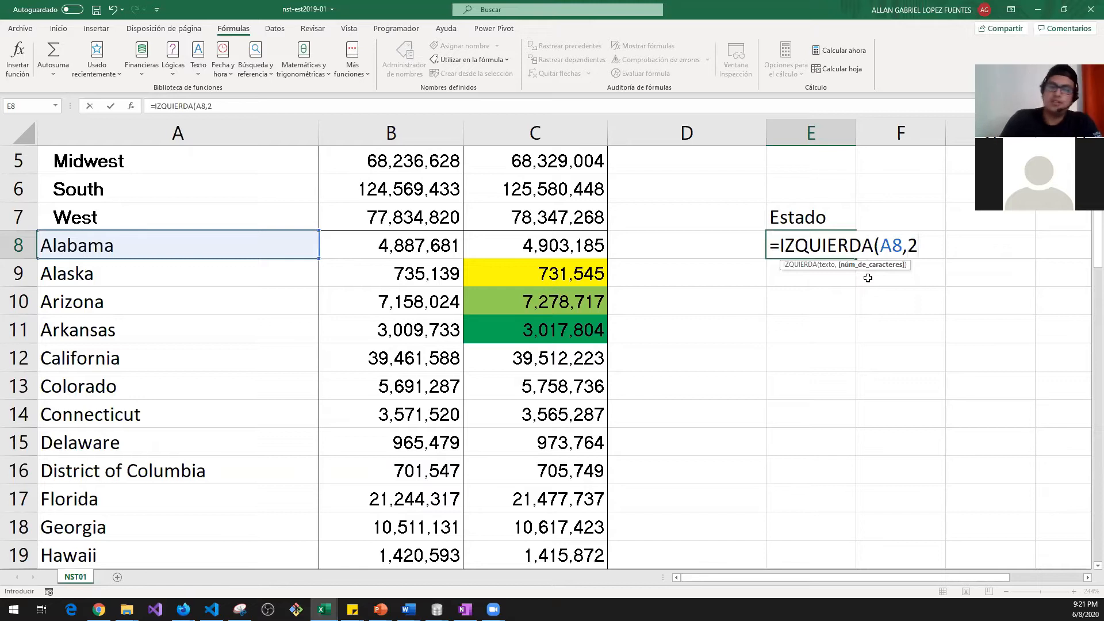
pyautogui.write(')')
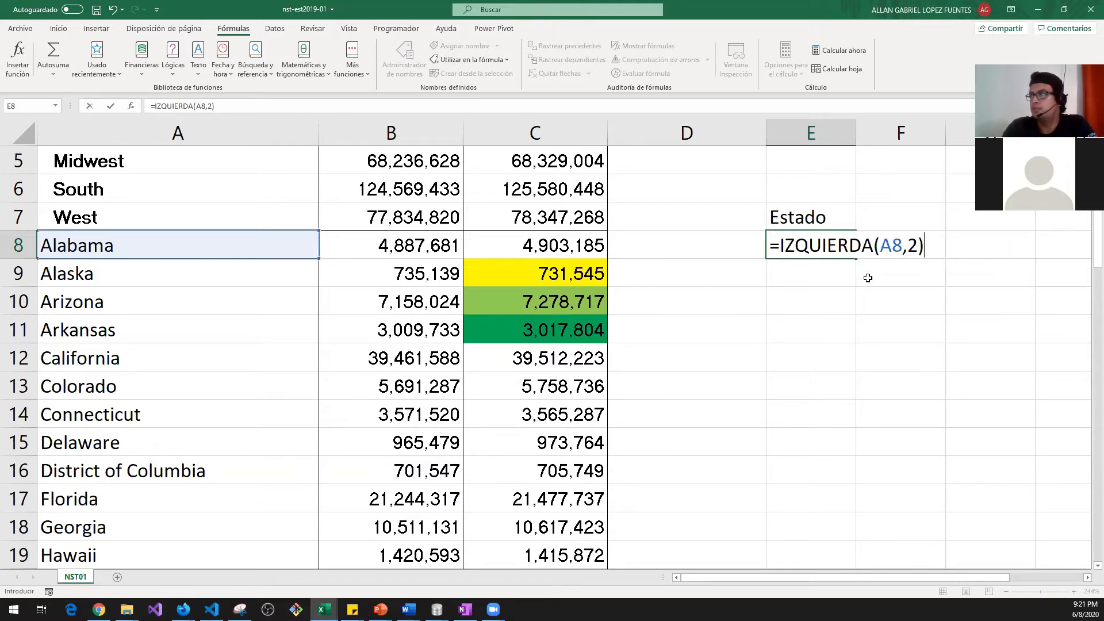
pyautogui.press('Return')
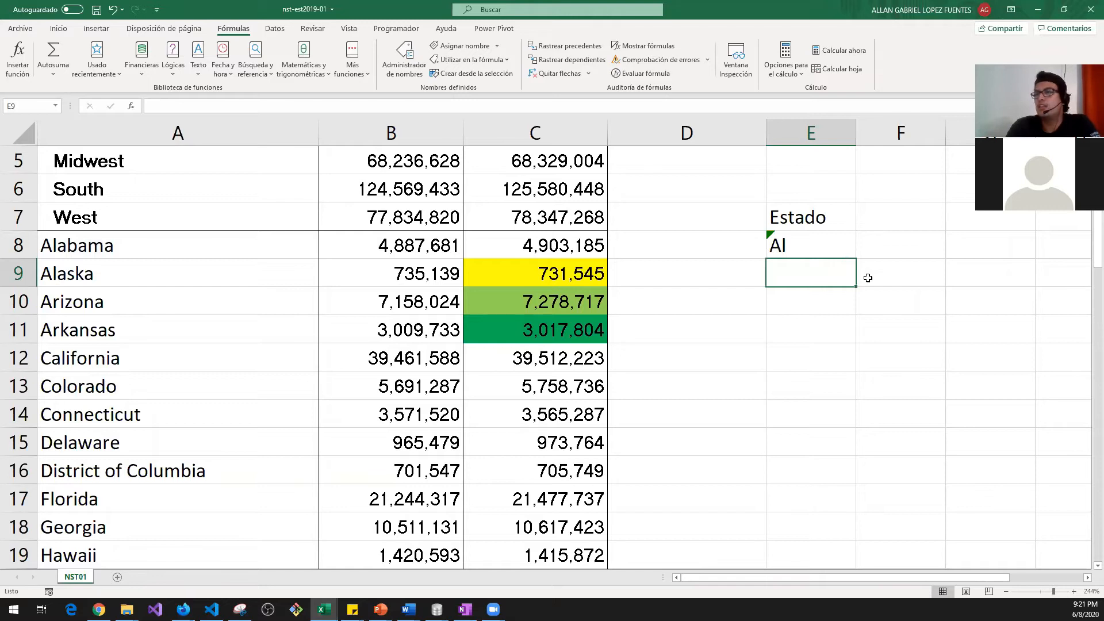
pyautogui.press('Up')
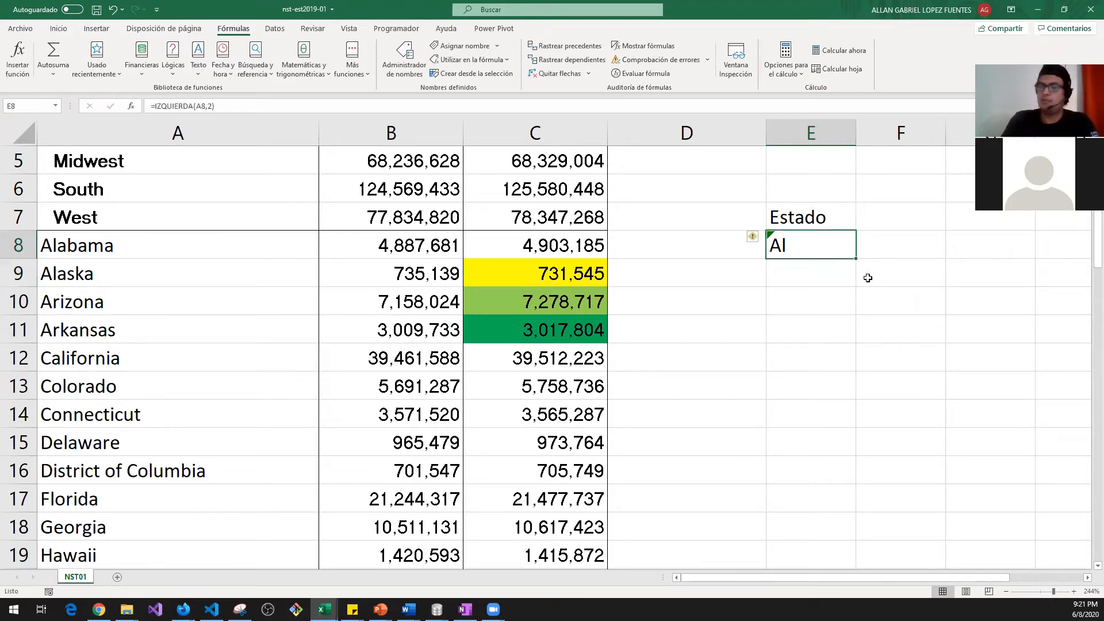
# Step: Replace E8's contents with =IZQUIERDA(A8,2) so it shows Al for Alabama
pyautogui.press('Delete')
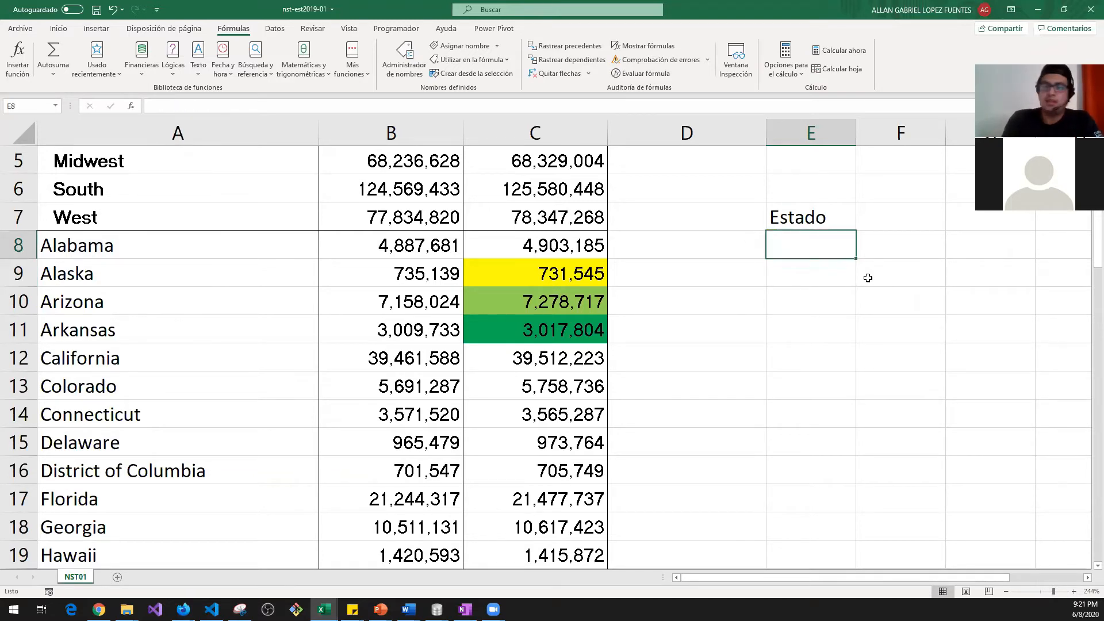
pyautogui.write('=izq')
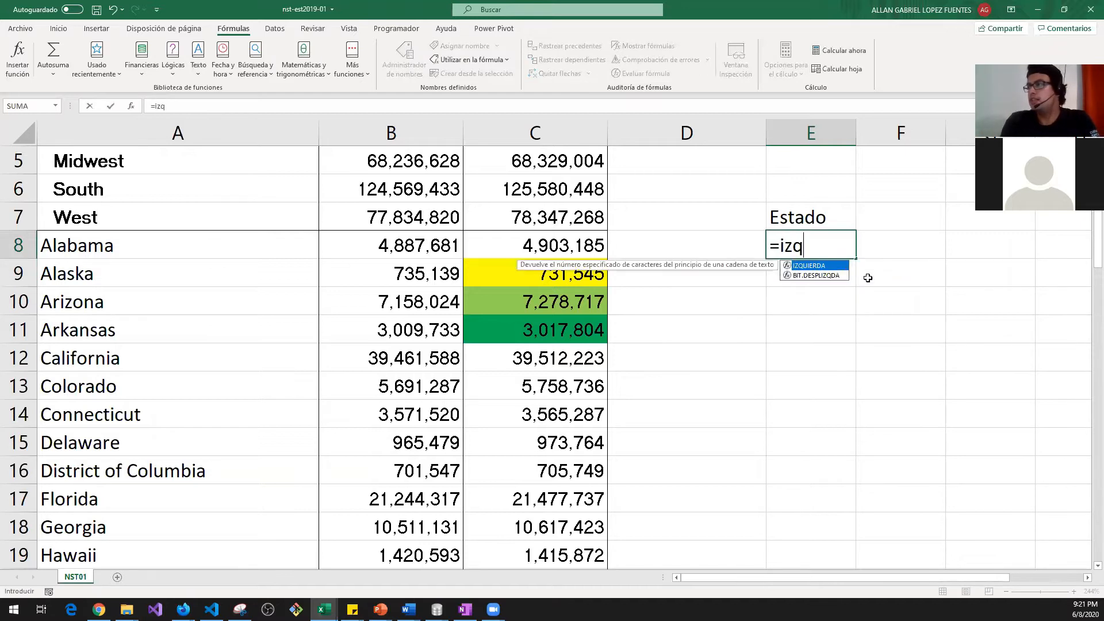
pyautogui.write('uierda')
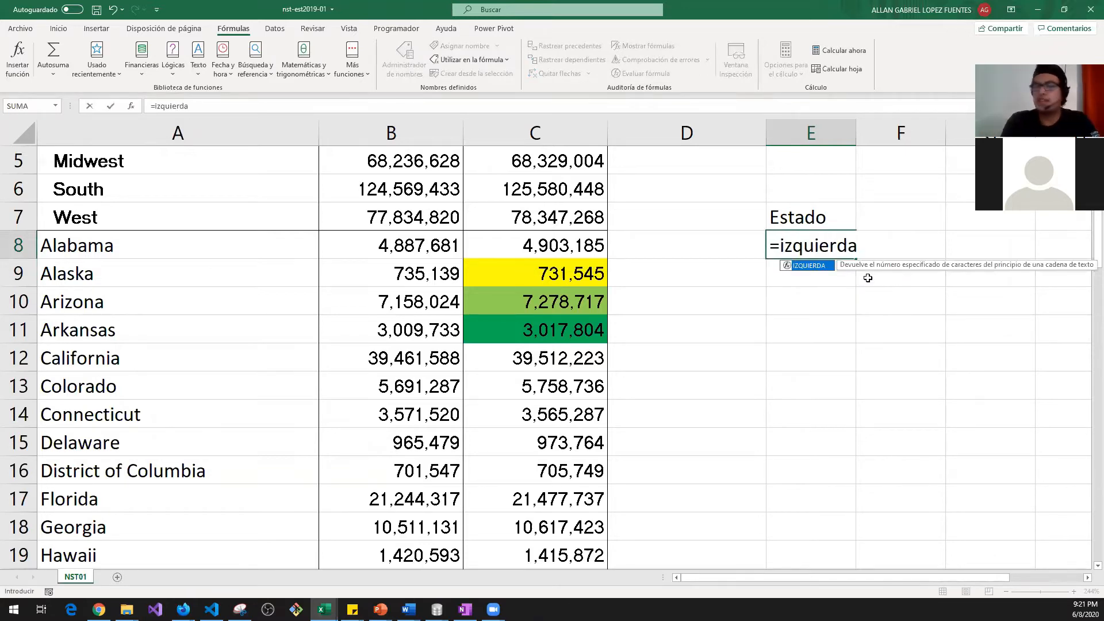
pyautogui.write('(')
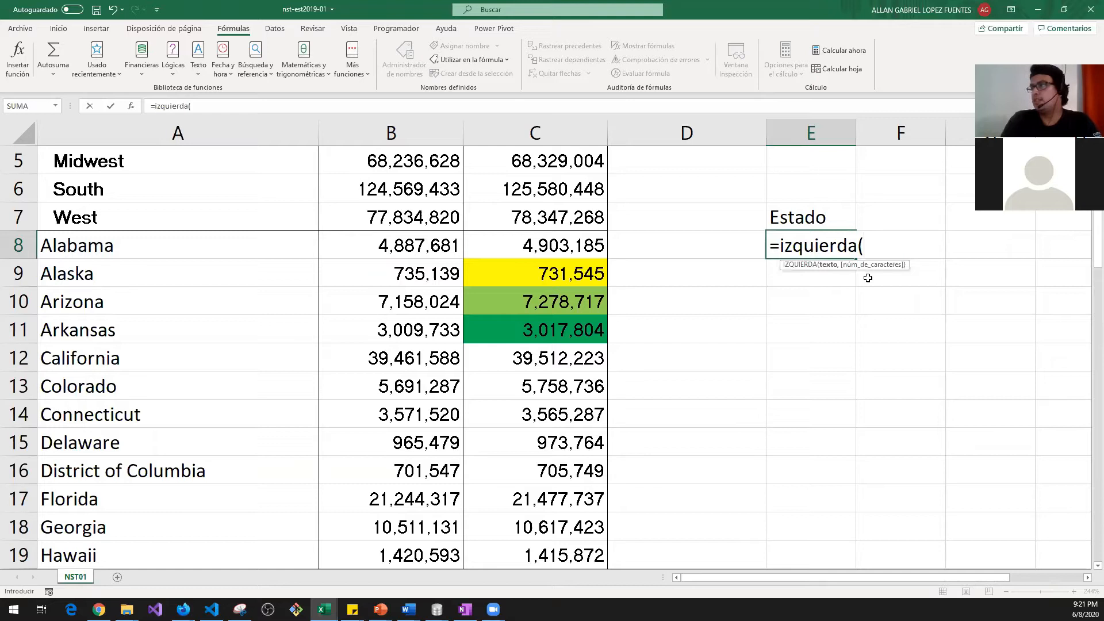
pyautogui.press('Left')
pyautogui.press('Left')
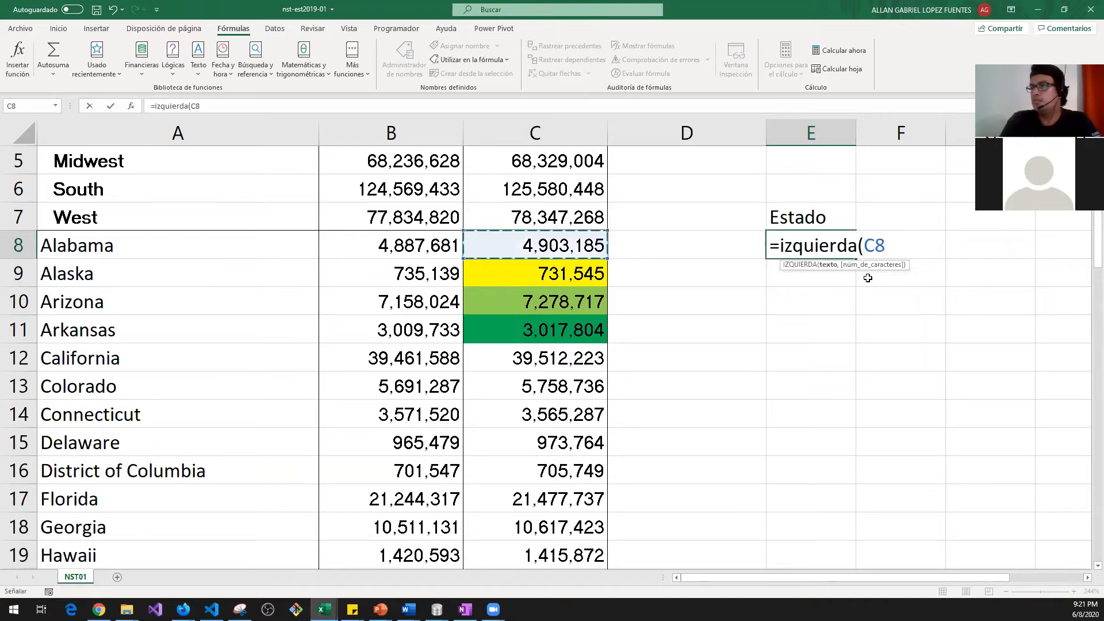
pyautogui.press('Left')
pyautogui.press('Right')
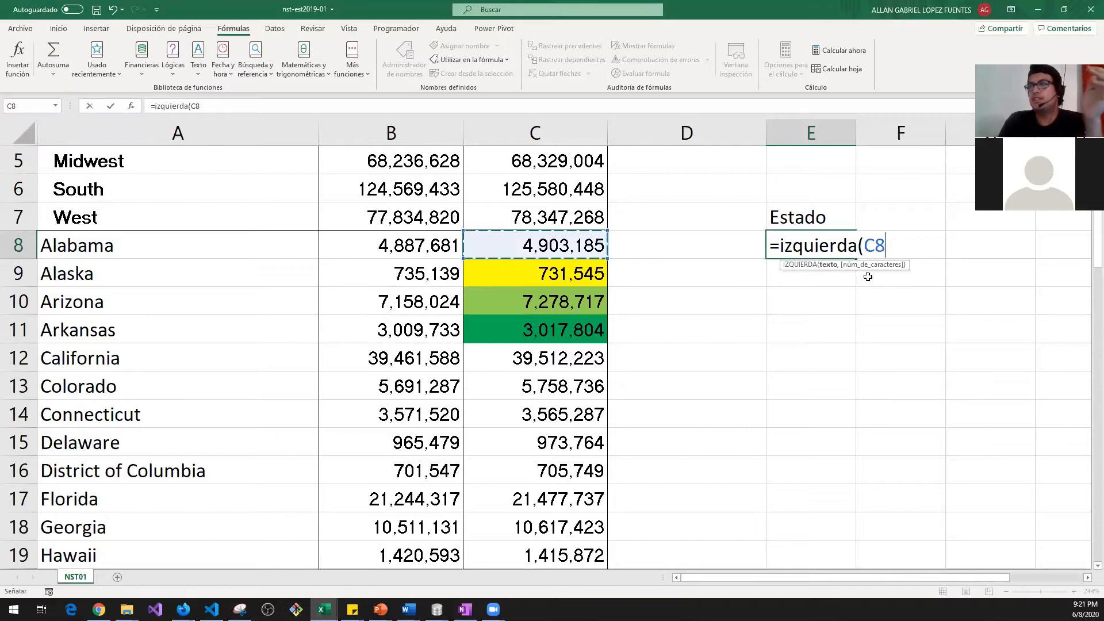
pyautogui.press('Left')
pyautogui.press('Left')
pyautogui.press('Down')
pyautogui.press('Up')
pyautogui.press('Right')
pyautogui.press('Left')
pyautogui.press('Down')
pyautogui.press('Up')
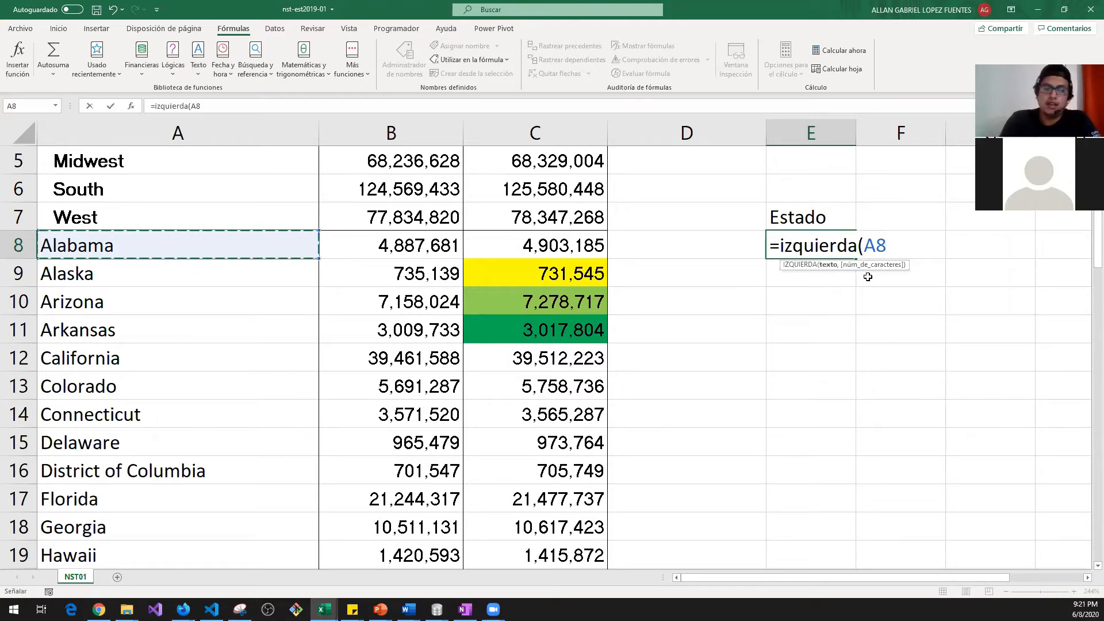
pyautogui.write(',')
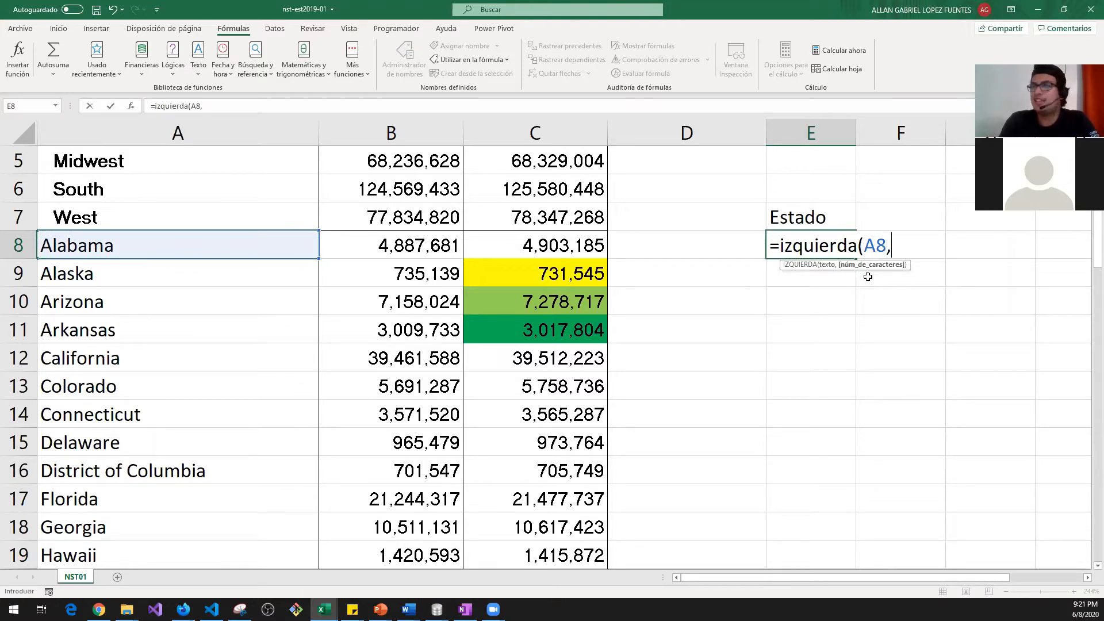
pyautogui.write('2')
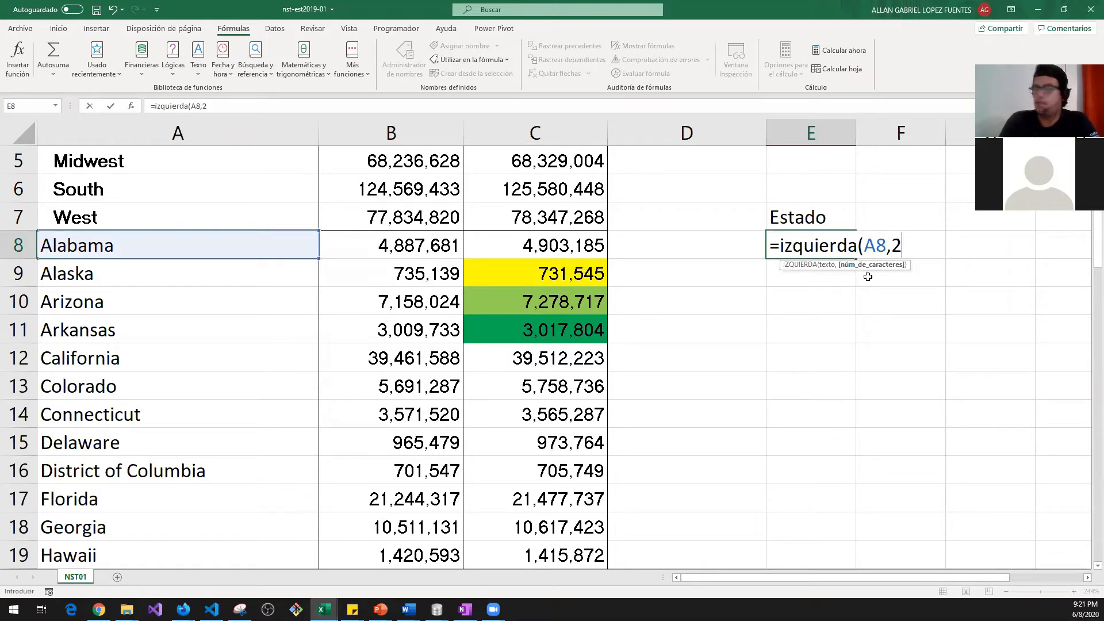
pyautogui.write(')')
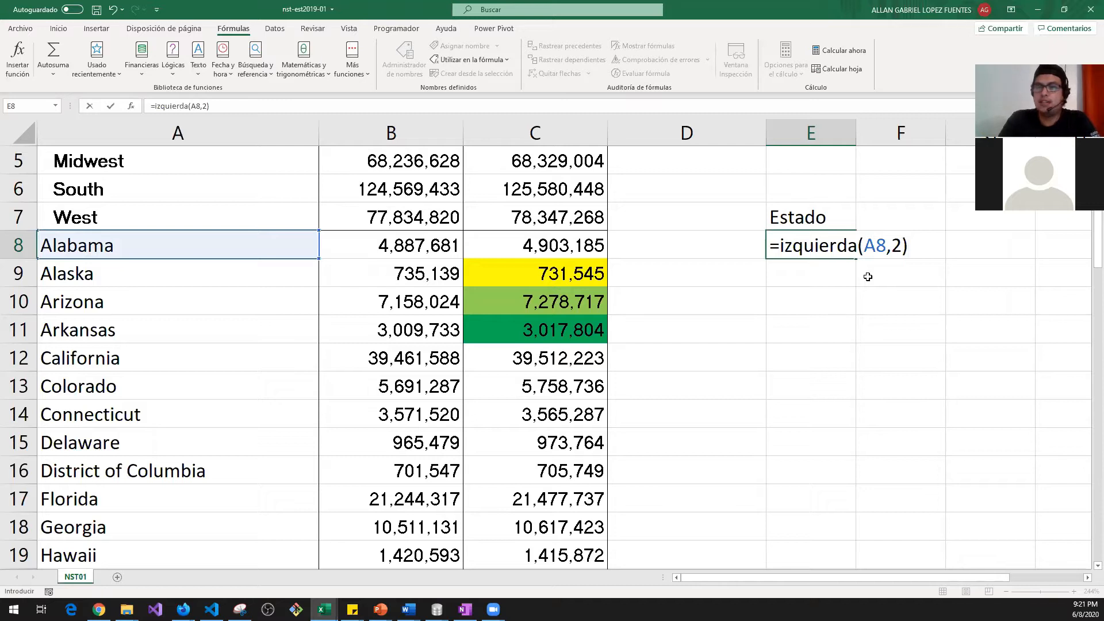
pyautogui.press('Return')
pyautogui.press('Up')
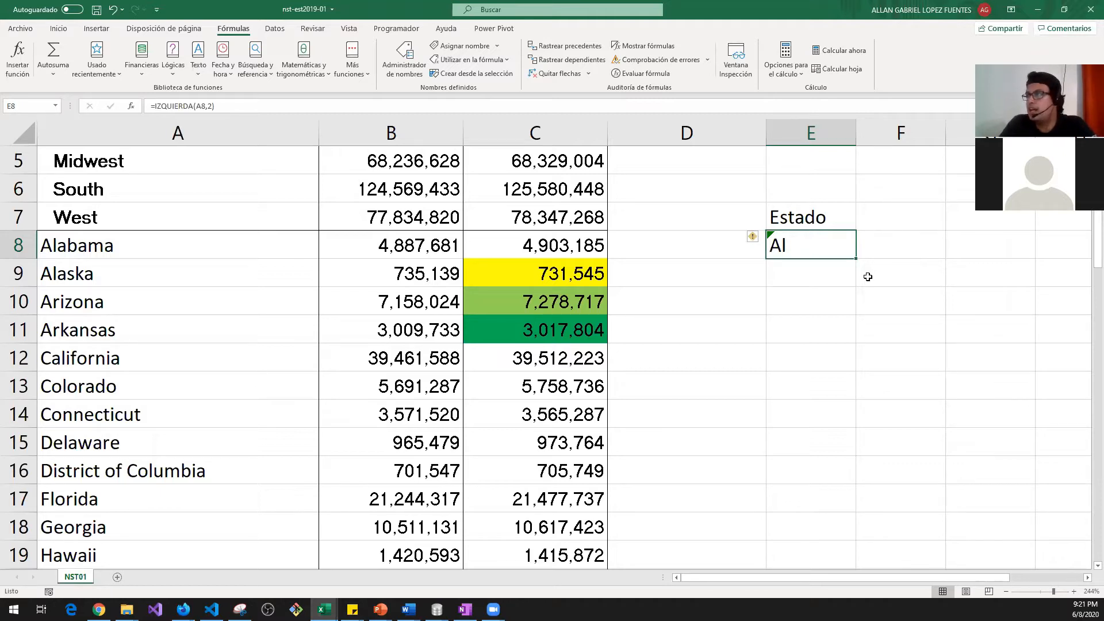
# Step: Copy the IZQUIERDA formula from E8, discarding a stray entry typed in E9
pyautogui.hotkey('ctrl', 'c')
pyautogui.press('Down')
pyautogui.press('Down')
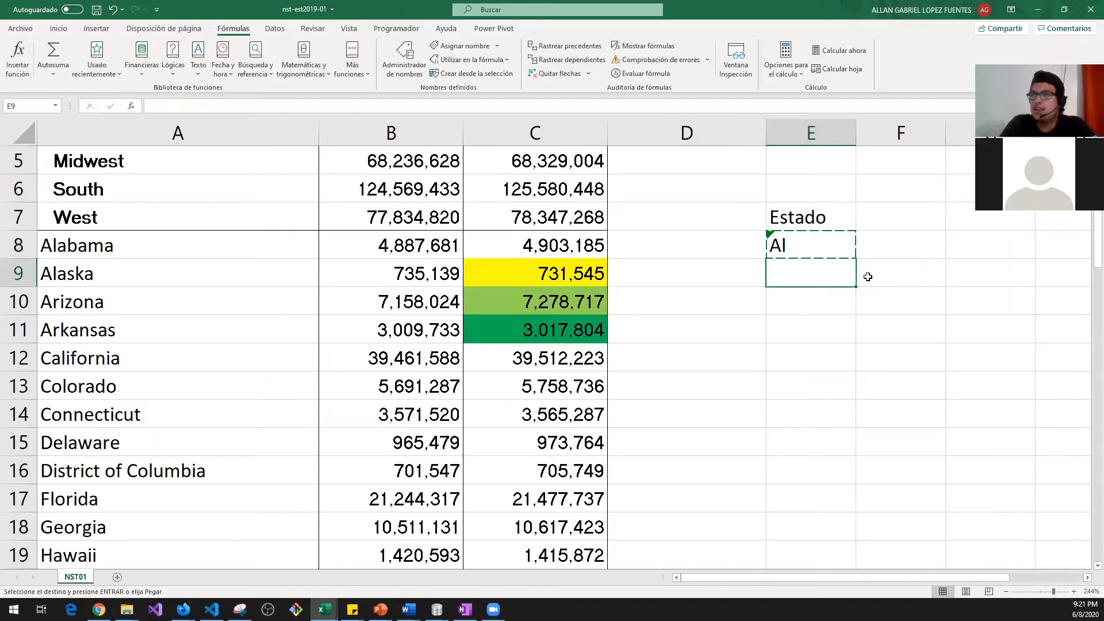
pyautogui.write('|')
pyautogui.press('Escape')
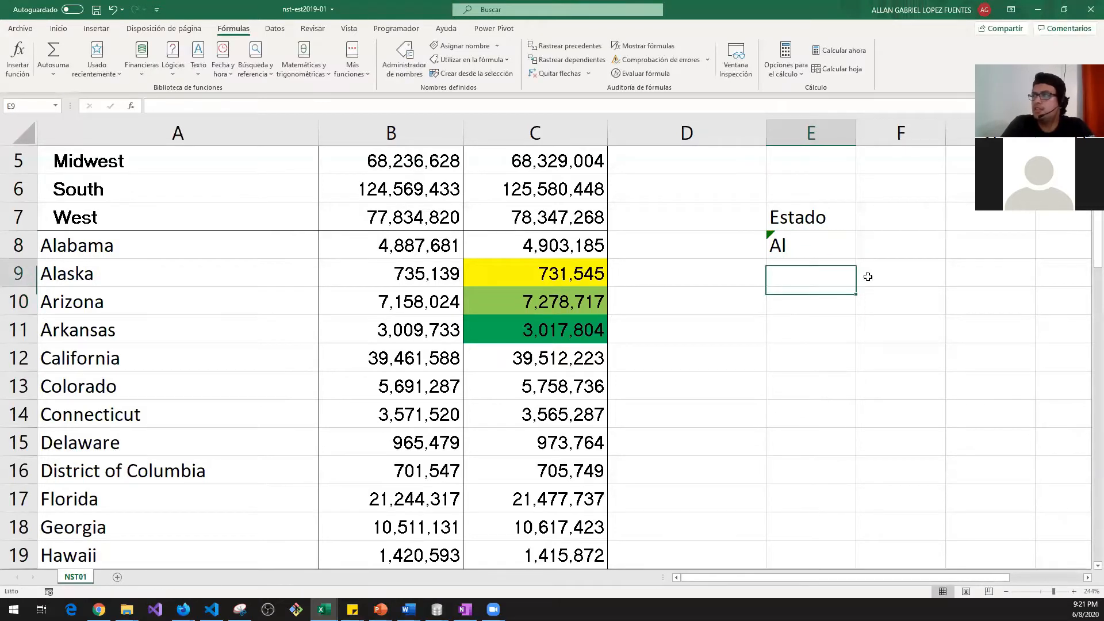
pyautogui.press('Up')
pyautogui.press('Up')
pyautogui.hotkey('ctrl', 'c')
pyautogui.press('Down')
# Step: Paste the two-letter formula into E9 through E12
pyautogui.press('Down')
pyautogui.press('Up')
pyautogui.press('Up')
pyautogui.press('Down')
pyautogui.hotkey('ctrl', 'v')
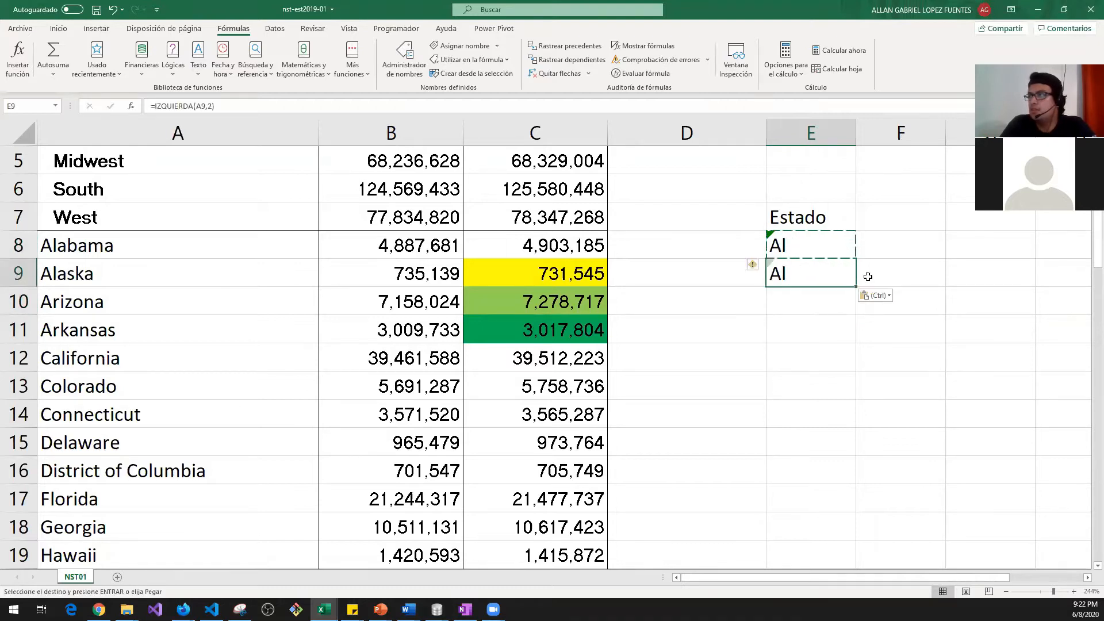
pyautogui.press('Down')
pyautogui.hotkey('ctrl', 'v')
pyautogui.press('Down')
pyautogui.hotkey('ctrl', 'v')
pyautogui.press('Down')
pyautogui.hotkey('ctrl', 'v')
# Step: Paste the two-letter formula further down into E13 through E19
pyautogui.press('Down')
pyautogui.hotkey('ctrl', 'v')
pyautogui.press('Down')
pyautogui.hotkey('ctrl', 'v')
pyautogui.press('Down')
pyautogui.hotkey('ctrl', 'v')
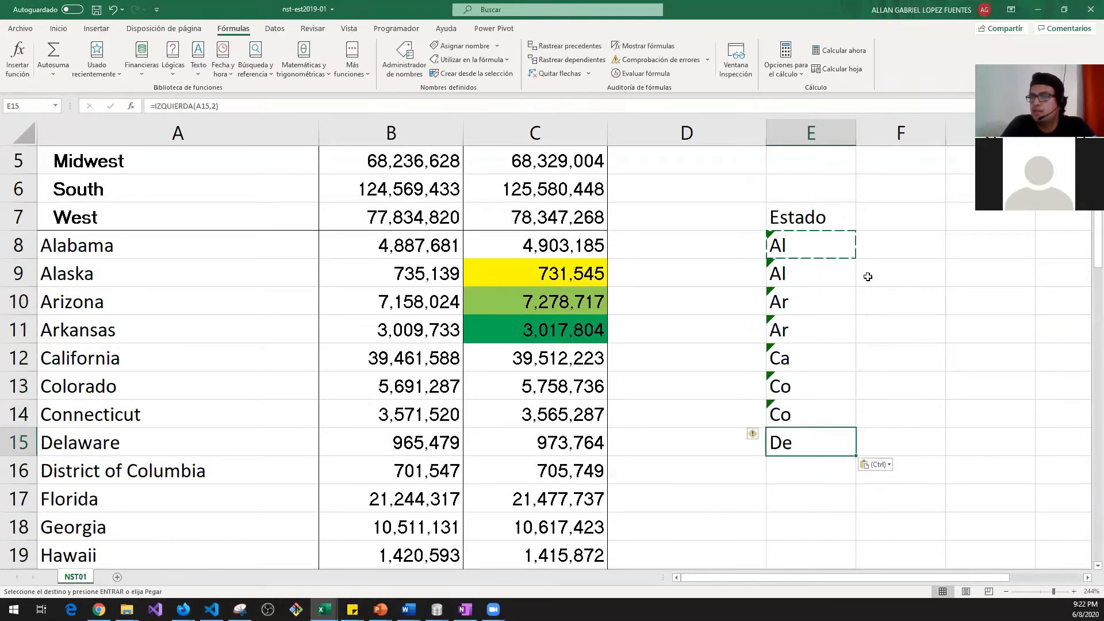
pyautogui.press('Down')
pyautogui.hotkey('ctrl', 'v')
pyautogui.press('Down')
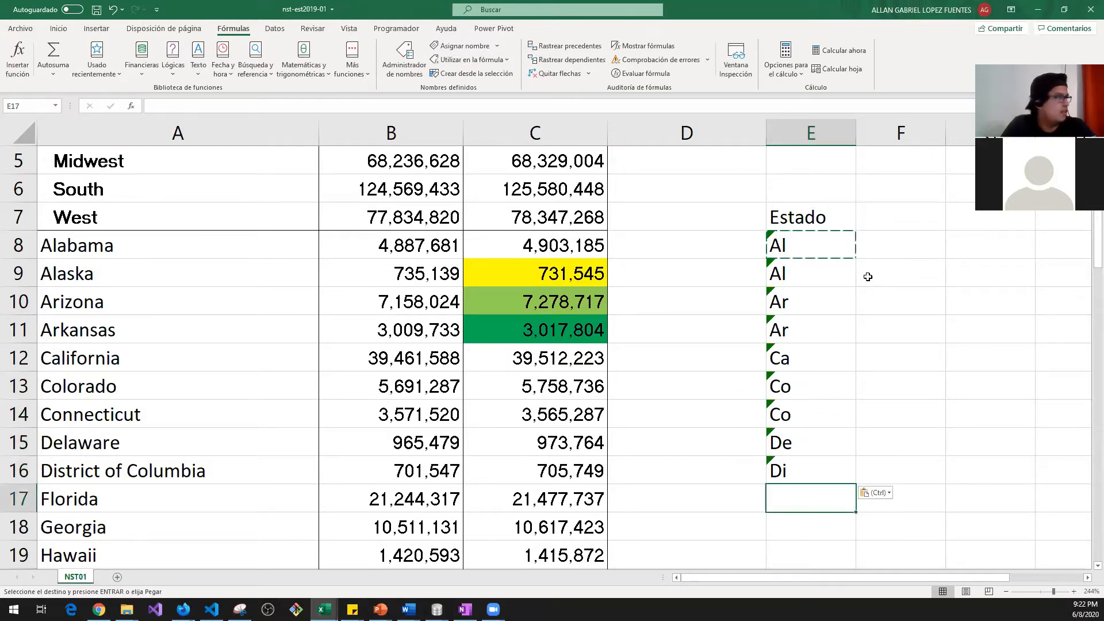
pyautogui.hotkey('ctrl', 'v')
pyautogui.press('Down')
pyautogui.hotkey('ctrl', 'v')
pyautogui.press('Down')
pyautogui.hotkey('ctrl', 'v')
pyautogui.press('Down')
pyautogui.press('Up')
pyautogui.press('Down')
# Step: Move to Idaho's 2019 value in C20 and browse the paste options
pyautogui.press('Left')
pyautogui.press('Left')
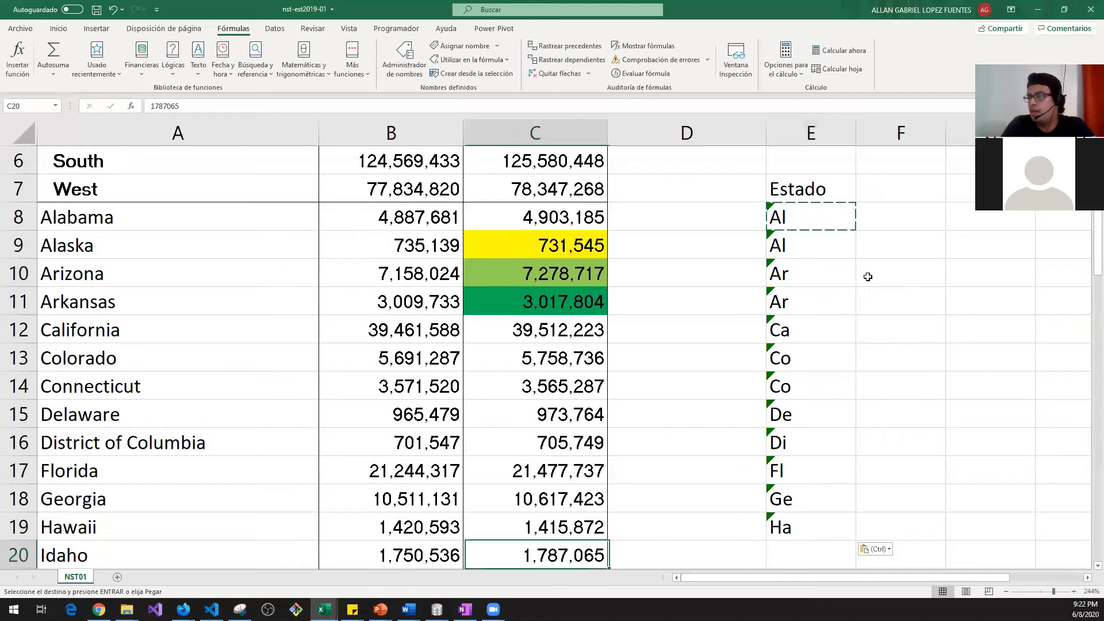
pyautogui.press('ctrl')
pyautogui.press('Right')
pyautogui.press('Right')
pyautogui.press('F1')
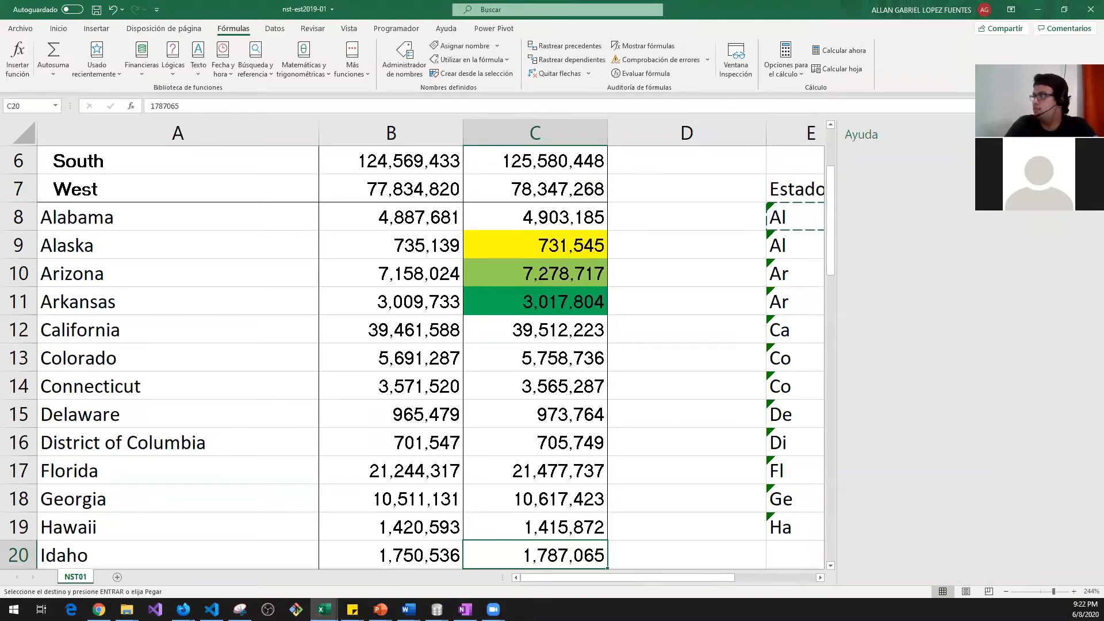
# Step: Close the help pane and check where column C's 2019 data begins and ends
pyautogui.click(1091, 134)
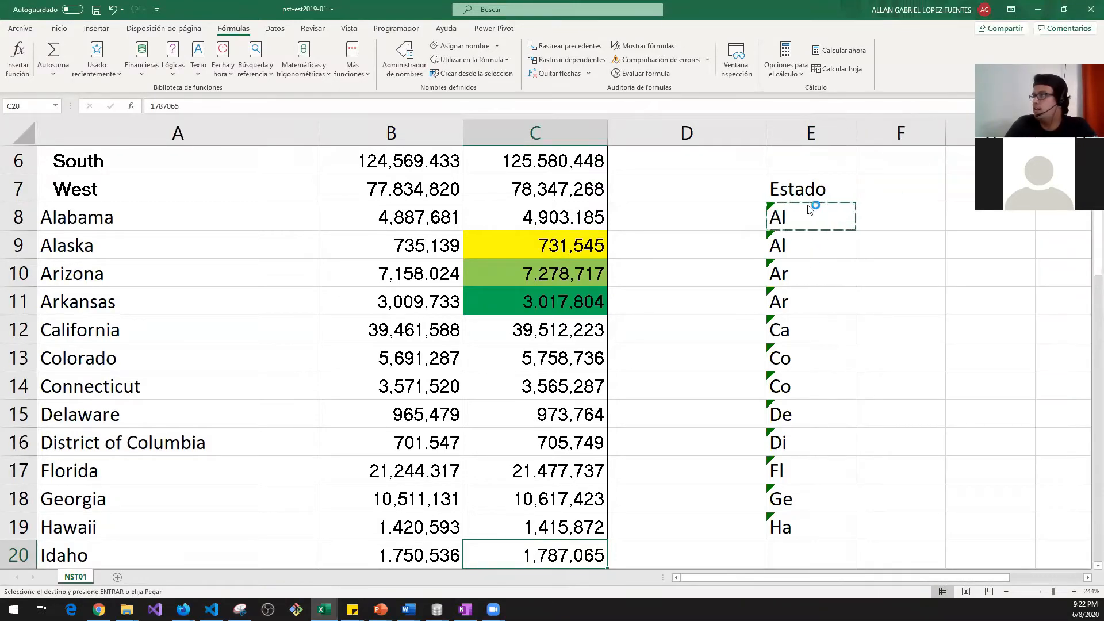
pyautogui.click(813, 227)
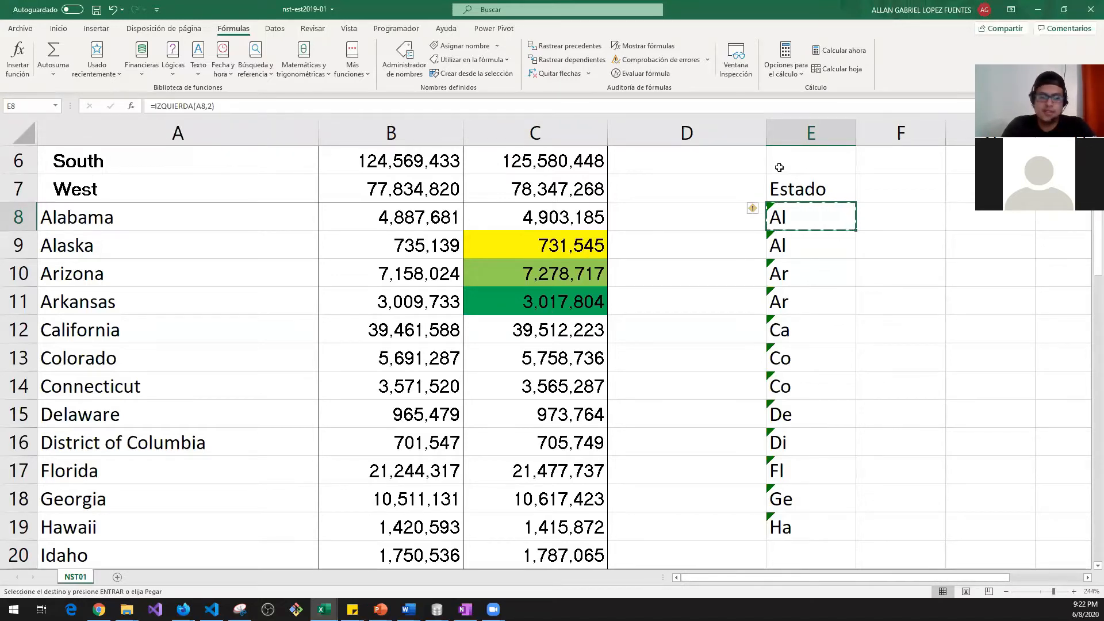
pyautogui.press('Left')
pyautogui.press('Left')
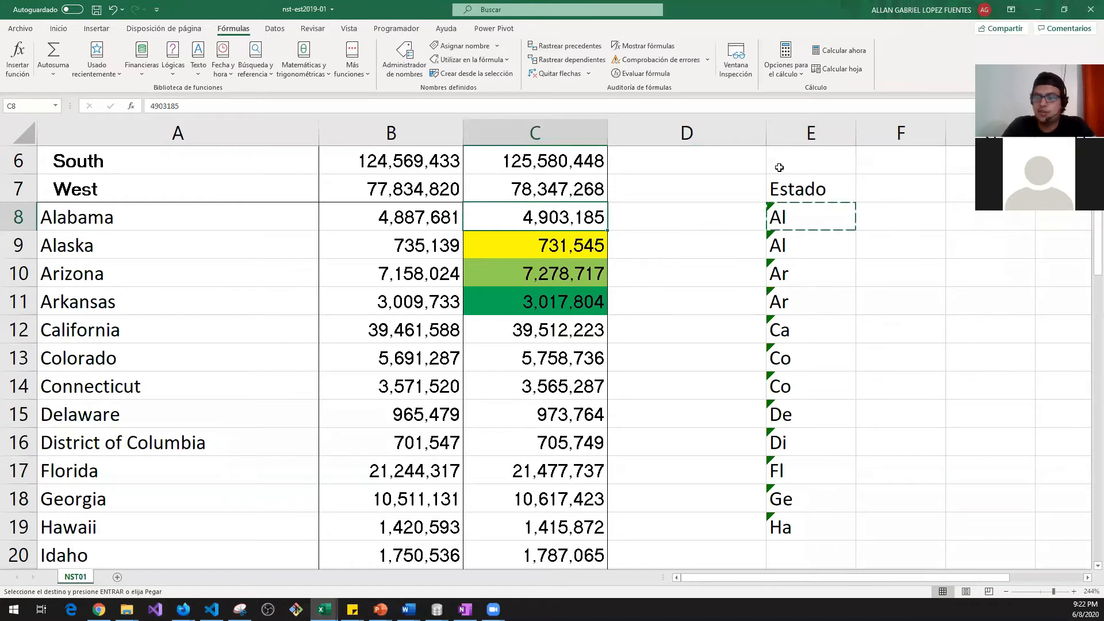
pyautogui.hotkey('ctrl', 'Down')
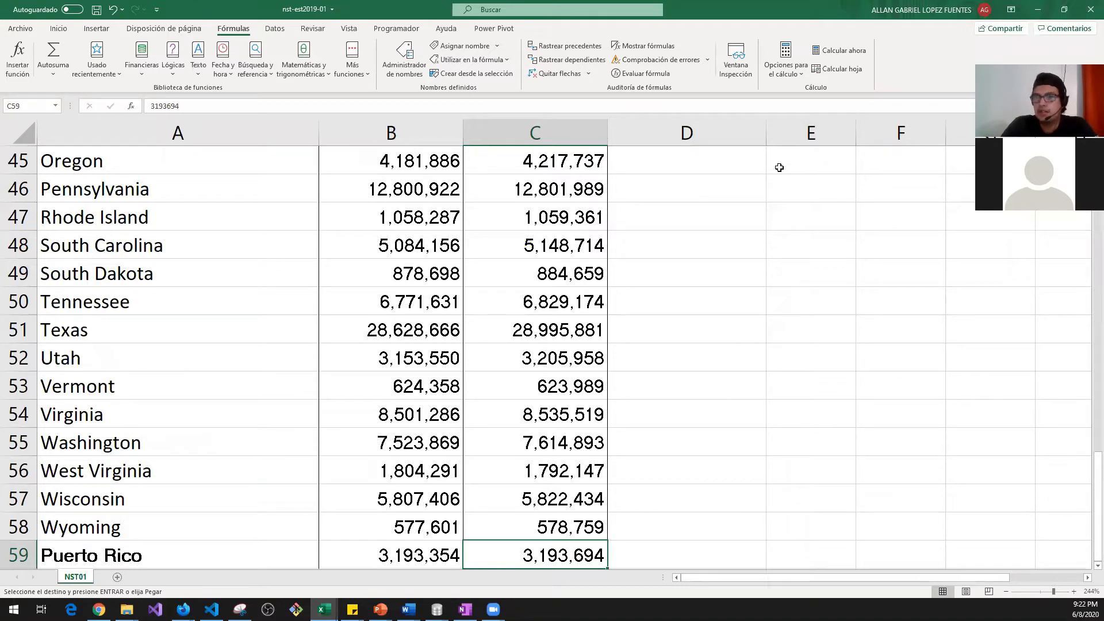
pyautogui.hotkey('ctrl', 'Up')
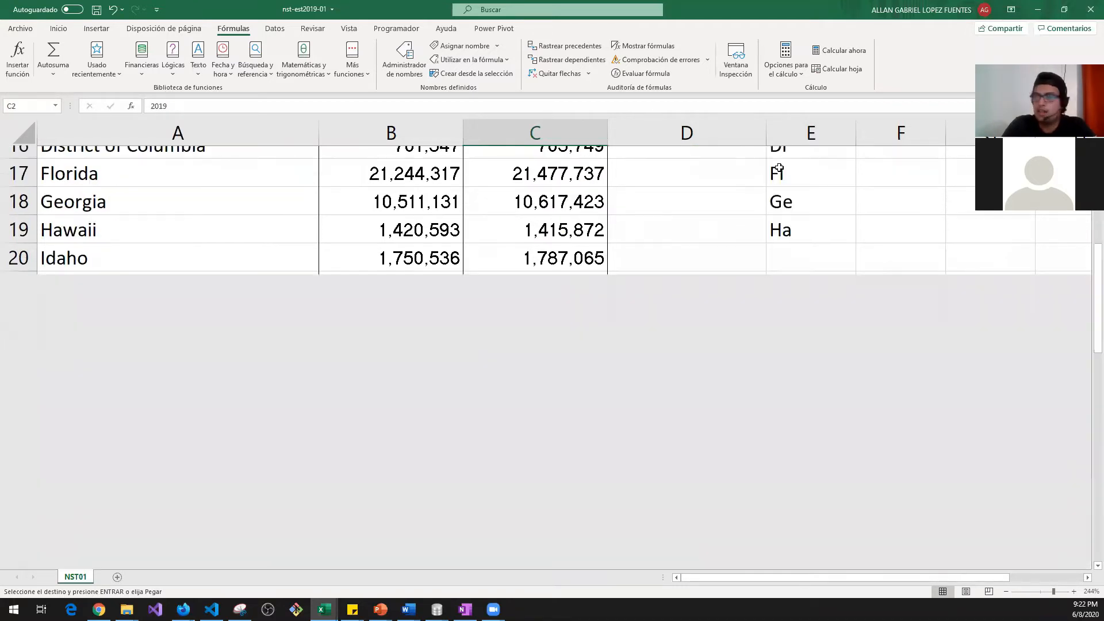
pyautogui.hotkey('ctrl', 'Down')
pyautogui.hotkey('ctrl', 'Down')
pyautogui.hotkey('ctrl', 'Up')
pyautogui.hotkey('ctrl', 'Up')
pyautogui.hotkey('ctrl', 'Down')
# Step: Go to the Estado cell at row 59 and trial-select the empty cells up to row 20
pyautogui.hotkey('ctrl', 'Up')
pyautogui.press('Right')
pyautogui.press('Down')
pyautogui.press('Right')
pyautogui.press('Down')
pyautogui.press('Down')
pyautogui.press('Down')
pyautogui.press('Down')
pyautogui.press('Down')
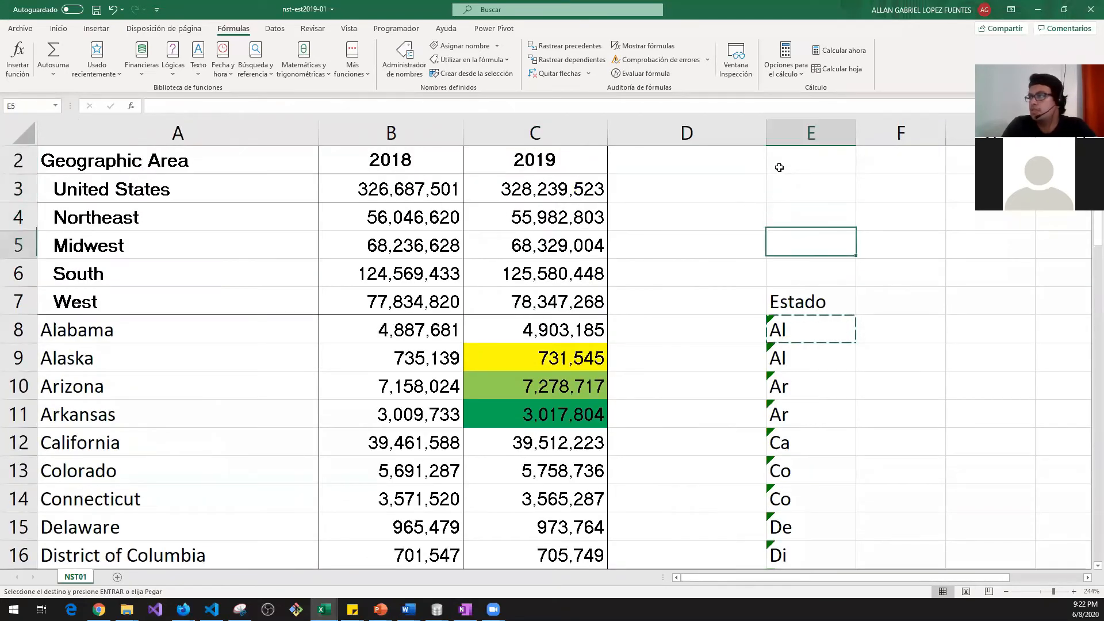
pyautogui.press('Left')
pyautogui.press('Left')
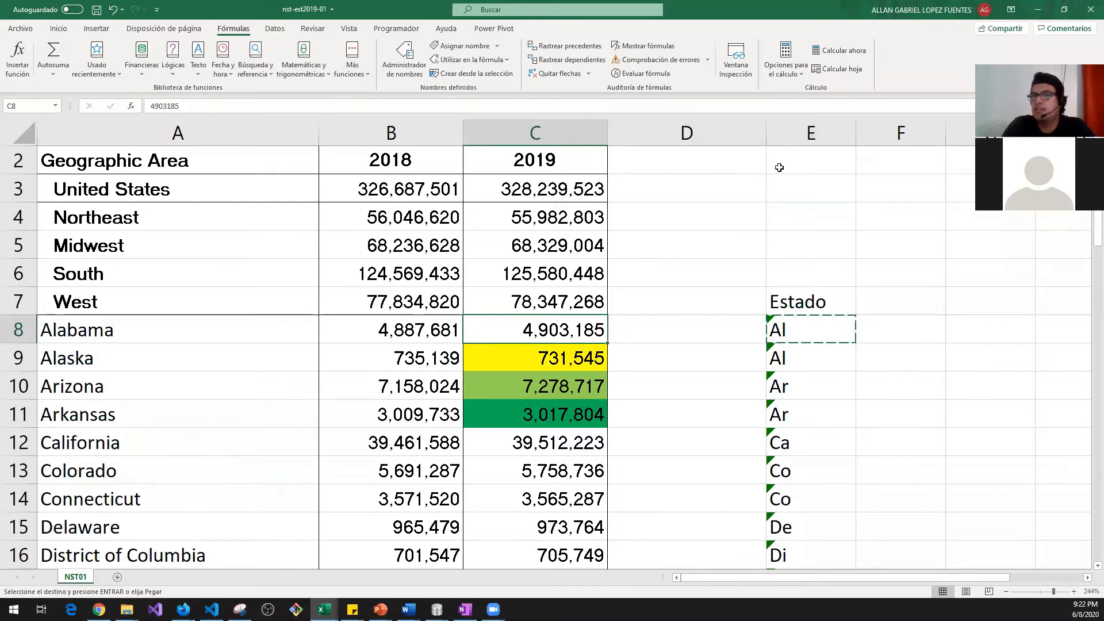
pyautogui.hotkey('ctrl', 'Down')
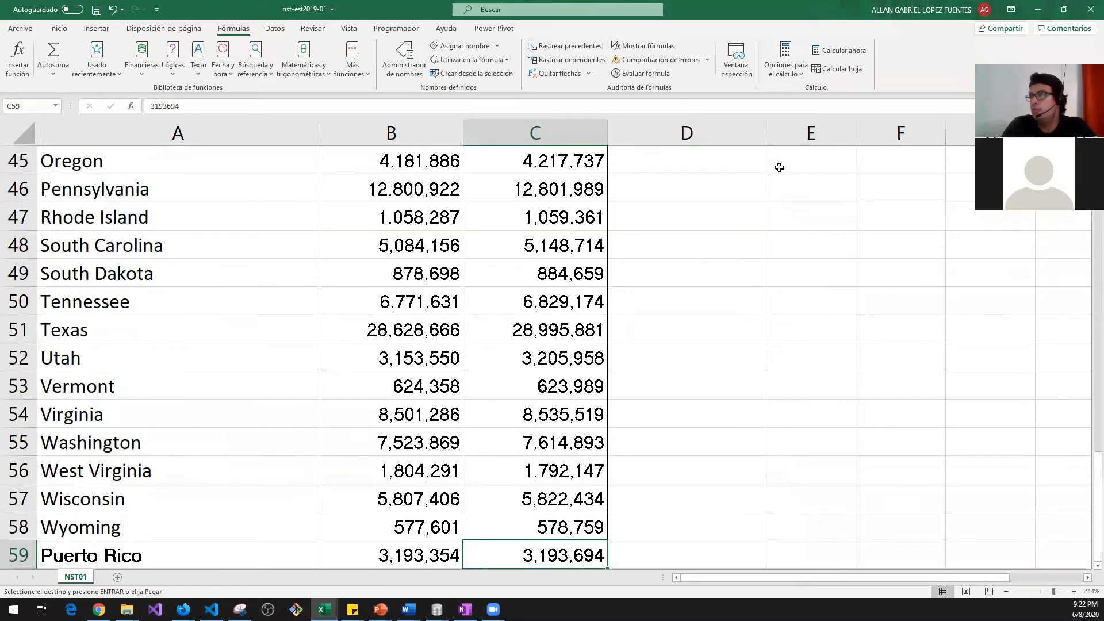
pyautogui.press('Right')
pyautogui.press('Right')
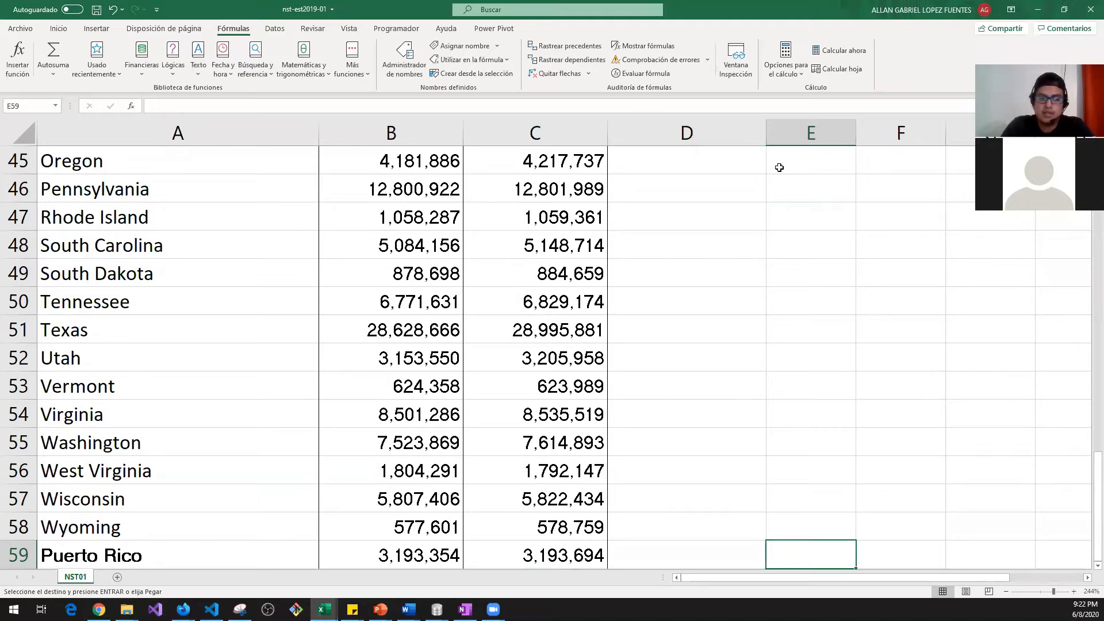
pyautogui.hotkey('ctrl', 'shift', 'Up')
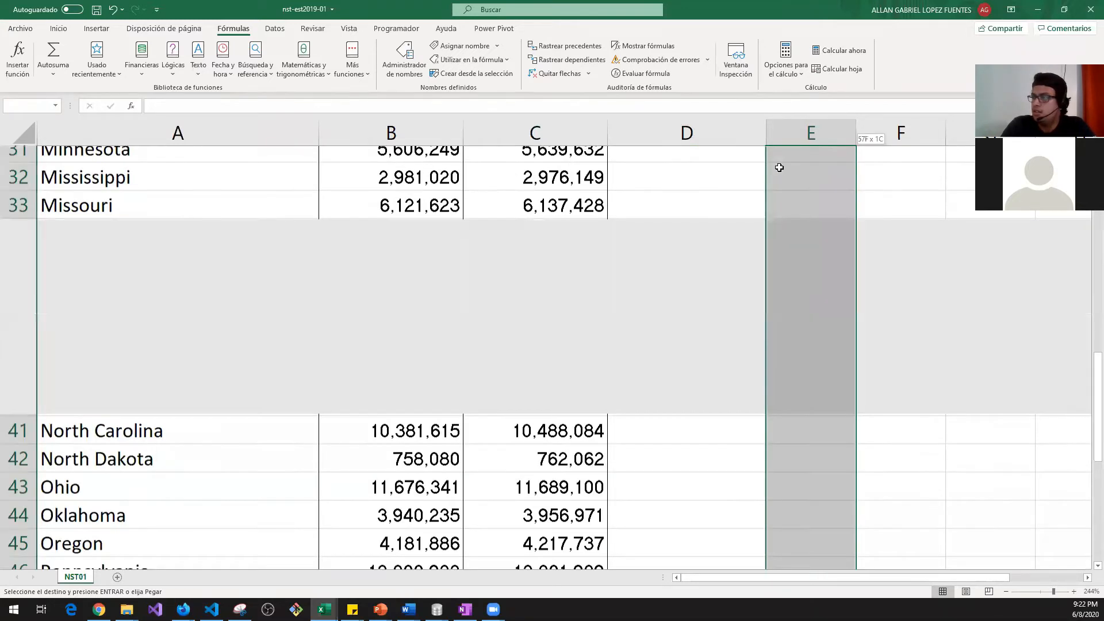
pyautogui.hotkey('shift', 'Down')
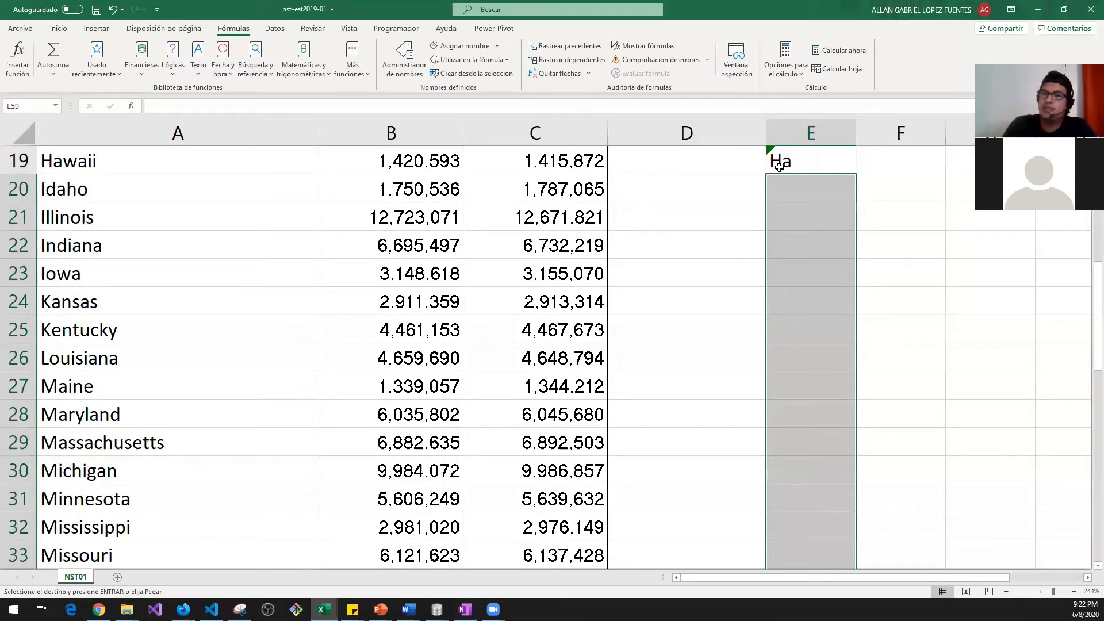
# Step: Move back up the Estado column to its last filled cell and the top rows
pyautogui.press('Up')
pyautogui.hotkey('ctrl', 'Up')
pyautogui.press('Up')
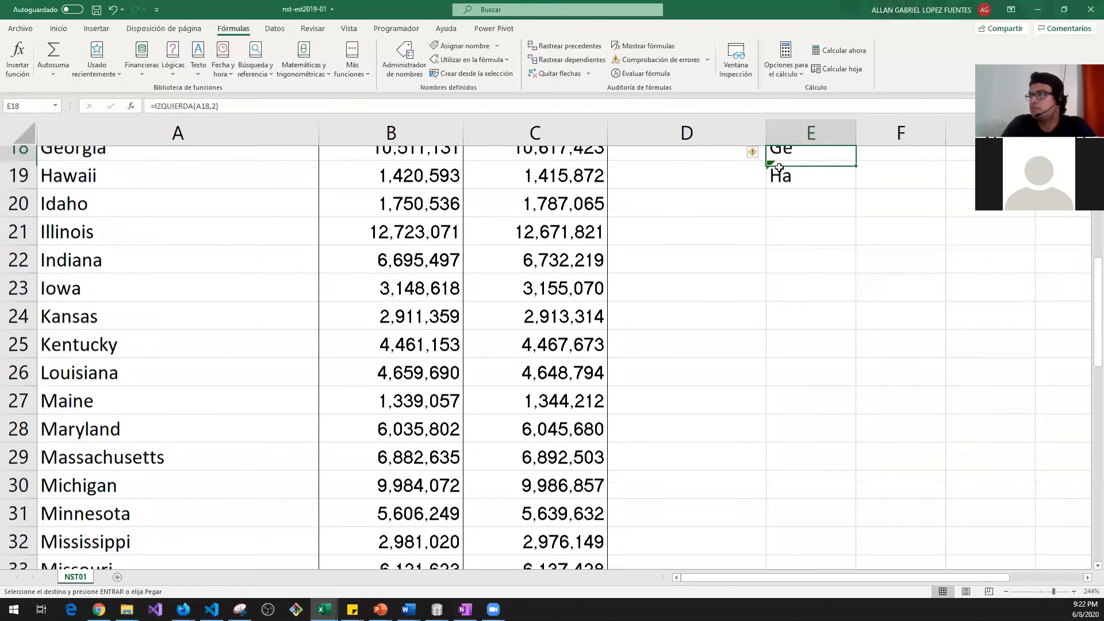
pyautogui.press('Down')
pyautogui.press('Up')
pyautogui.press('Up')
pyautogui.press('Up')
pyautogui.press('Up')
pyautogui.press('Up')
pyautogui.press('Up')
pyautogui.press('Up')
pyautogui.press('Up')
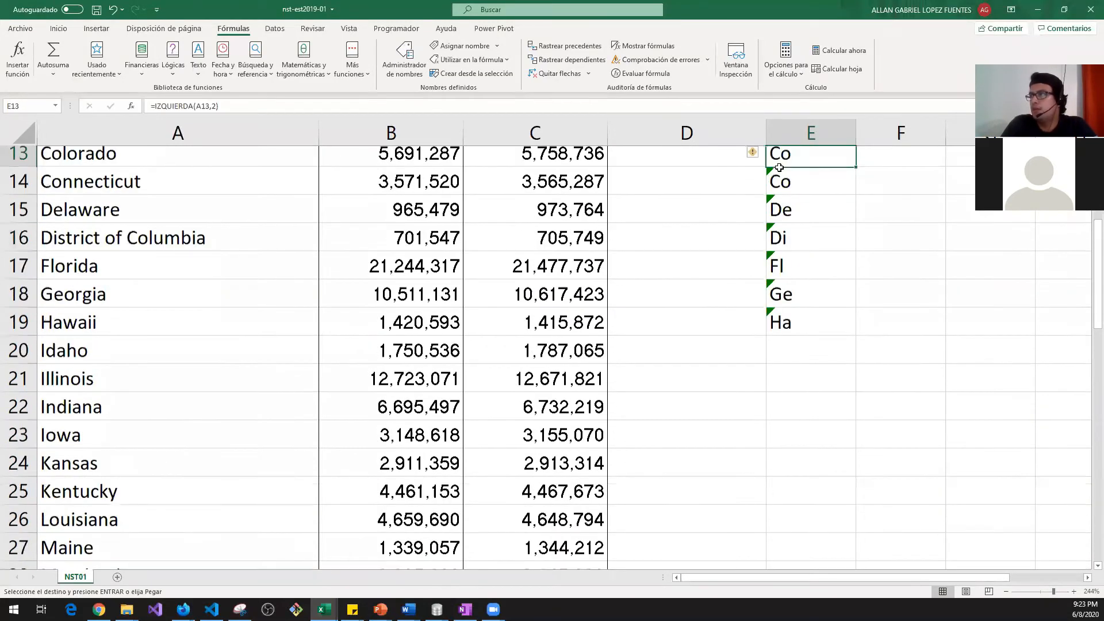
pyautogui.press('Up')
pyautogui.press('Up')
pyautogui.press('Up')
pyautogui.press('Up')
pyautogui.press('Down')
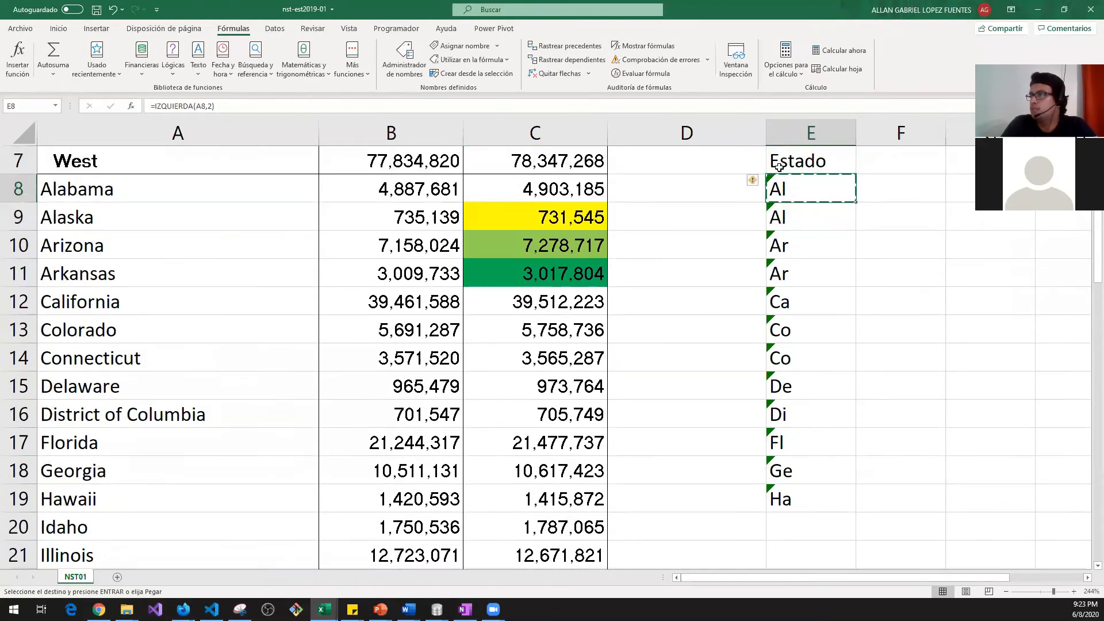
pyautogui.press('Down')
pyautogui.press('Left')
pyautogui.press('Left')
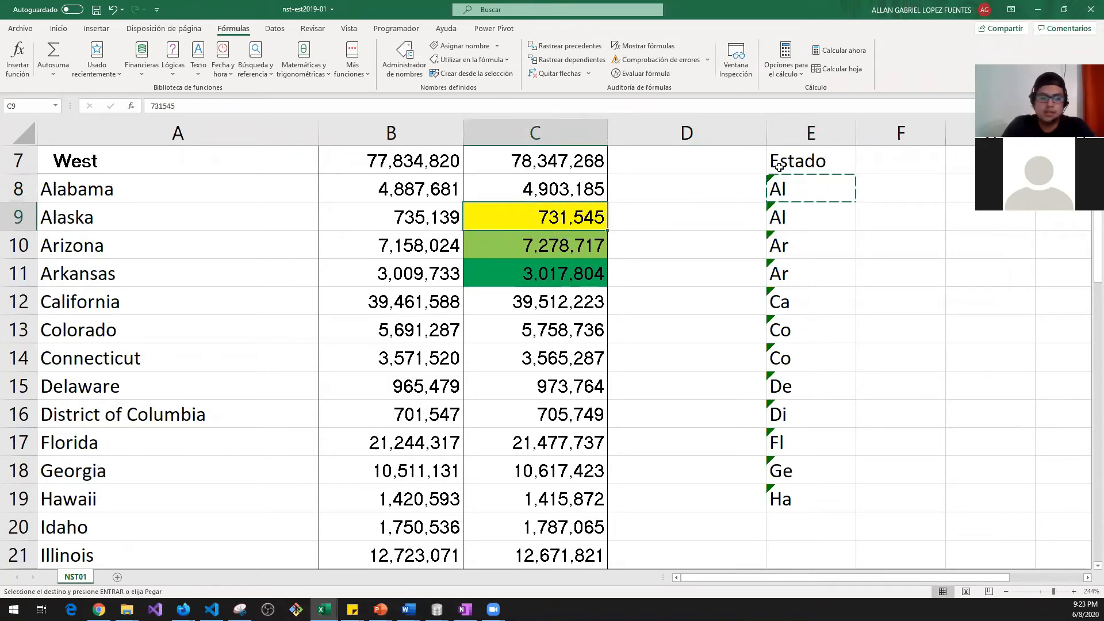
# Step: Select E20:E59 from Puerto Rico up to below Hawaii and paste the IZQUIERDA formula
pyautogui.hotkey('ctrl', 'Down')
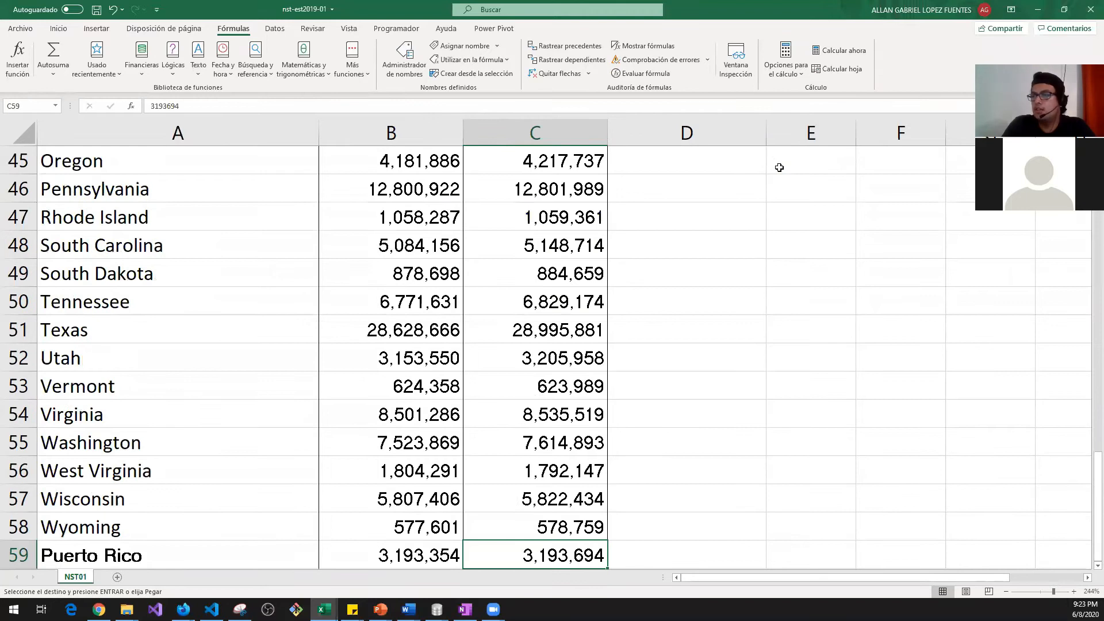
pyautogui.scroll(-1, 779, 167)
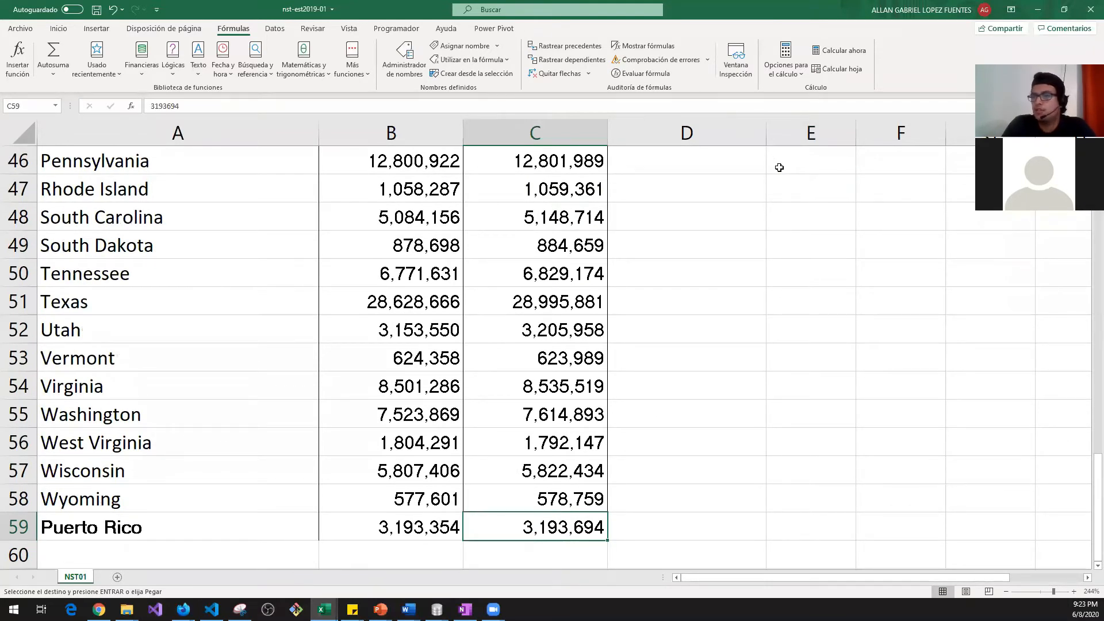
pyautogui.press('Right')
pyautogui.press('Right')
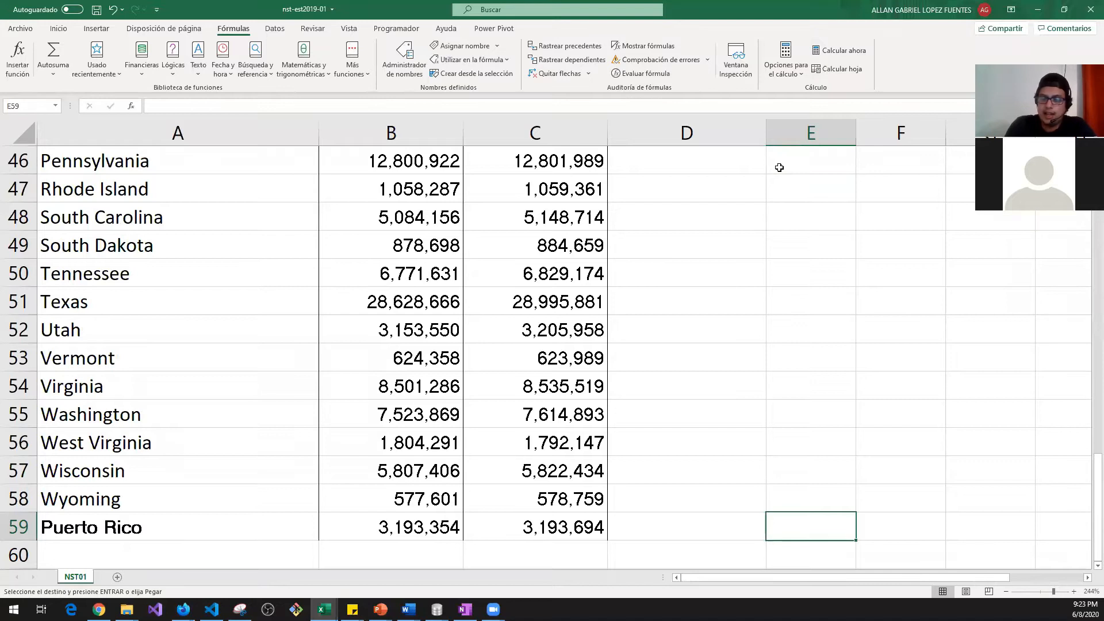
pyautogui.hotkey('ctrl', 'shift', 'Up')
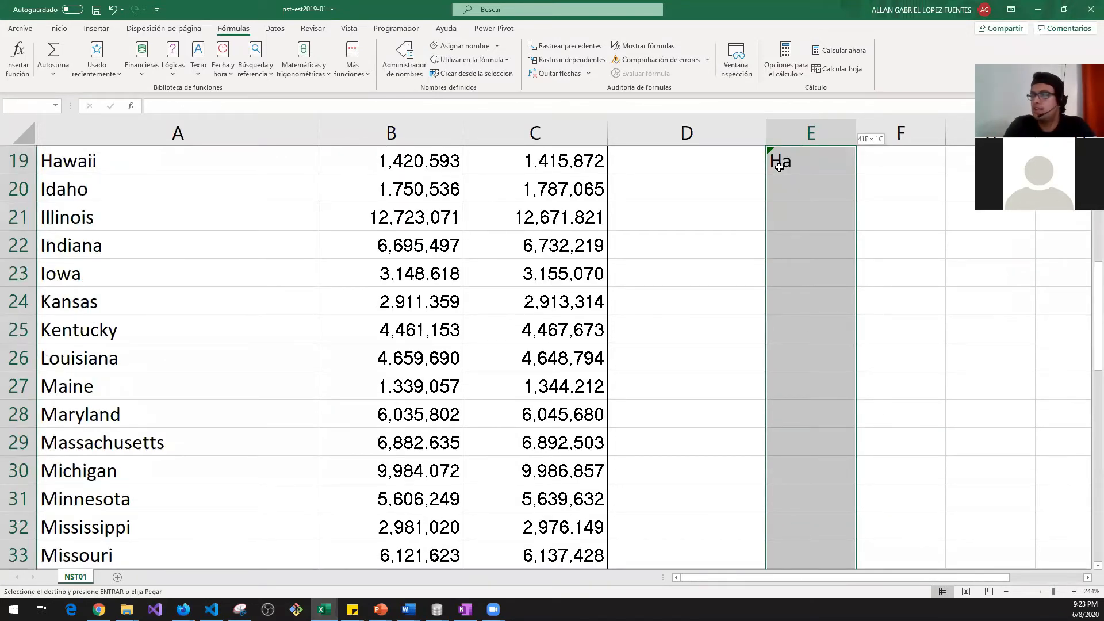
pyautogui.hotkey('shift', 'Down')
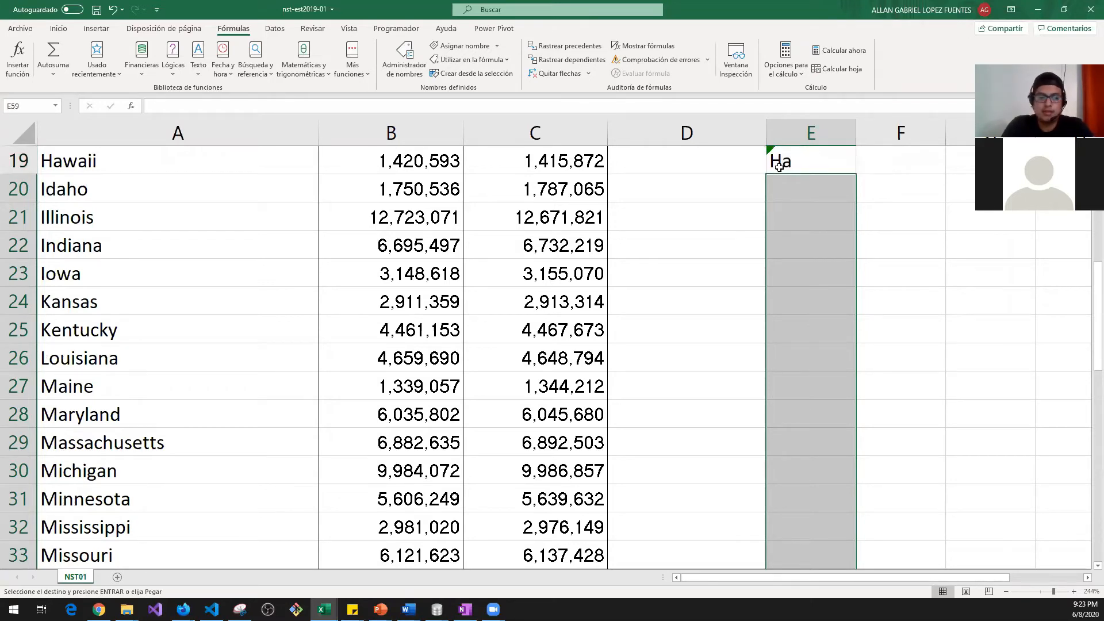
pyautogui.hotkey('ctrl', 'v')
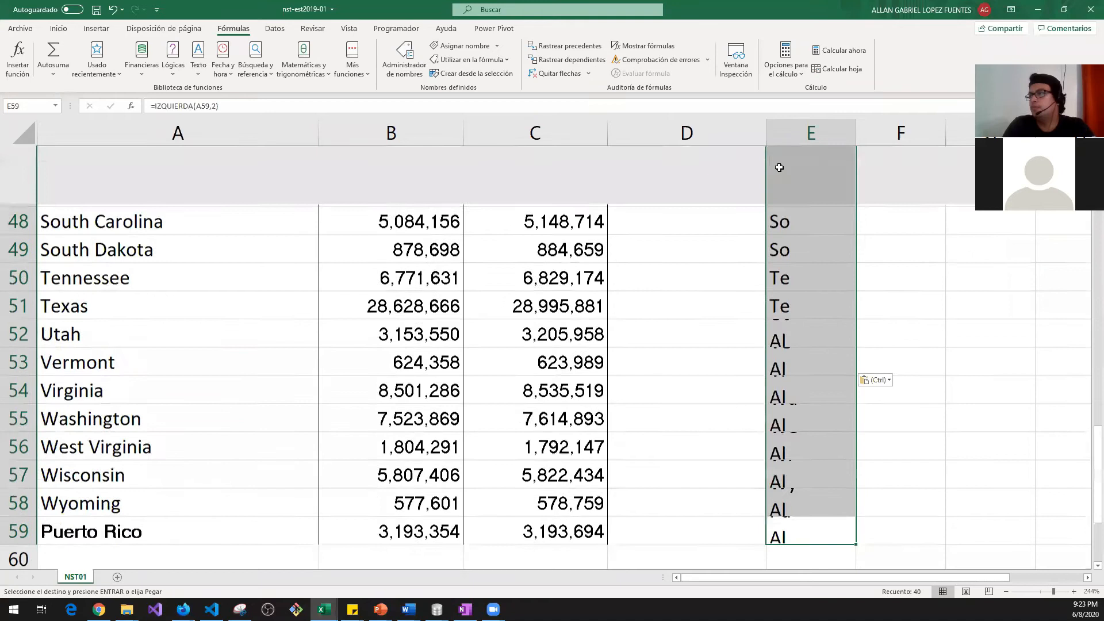
pyautogui.press('Up')
pyautogui.press('Up')
pyautogui.press('Up')
pyautogui.press('Up')
pyautogui.press('Up')
pyautogui.press('Up')
pyautogui.press('Up')
pyautogui.press('Up')
pyautogui.press('Up')
pyautogui.press('Up')
pyautogui.press('Up')
pyautogui.press('Up')
pyautogui.press('Up')
pyautogui.press('Up')
pyautogui.press('Up')
pyautogui.press('Up')
pyautogui.press('Up')
pyautogui.press('Up')
pyautogui.press('Up')
pyautogui.press('Up')
pyautogui.press('Up')
pyautogui.press('Up')
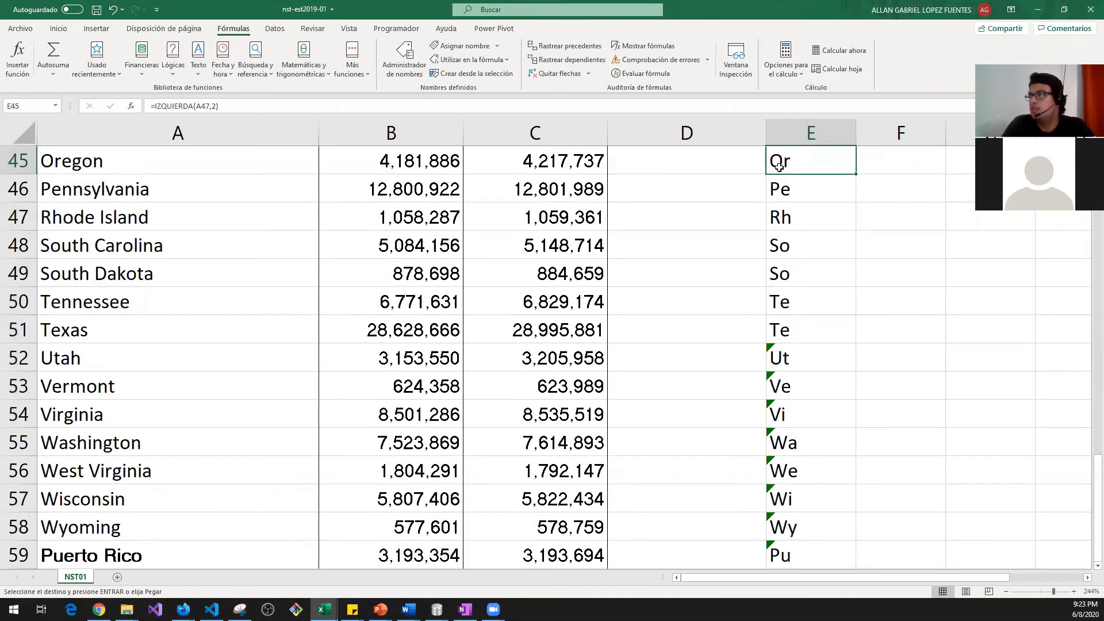
# Step: Check the Estado formulas for Alabama, Puerto Rico and Alaska by jumping around the table
pyautogui.press('Down')
pyautogui.press('Down')
pyautogui.press('Down')
pyautogui.press('Down')
pyautogui.press('Down')
pyautogui.press('Down')
pyautogui.press('Down')
pyautogui.press('Down')
pyautogui.press('Down')
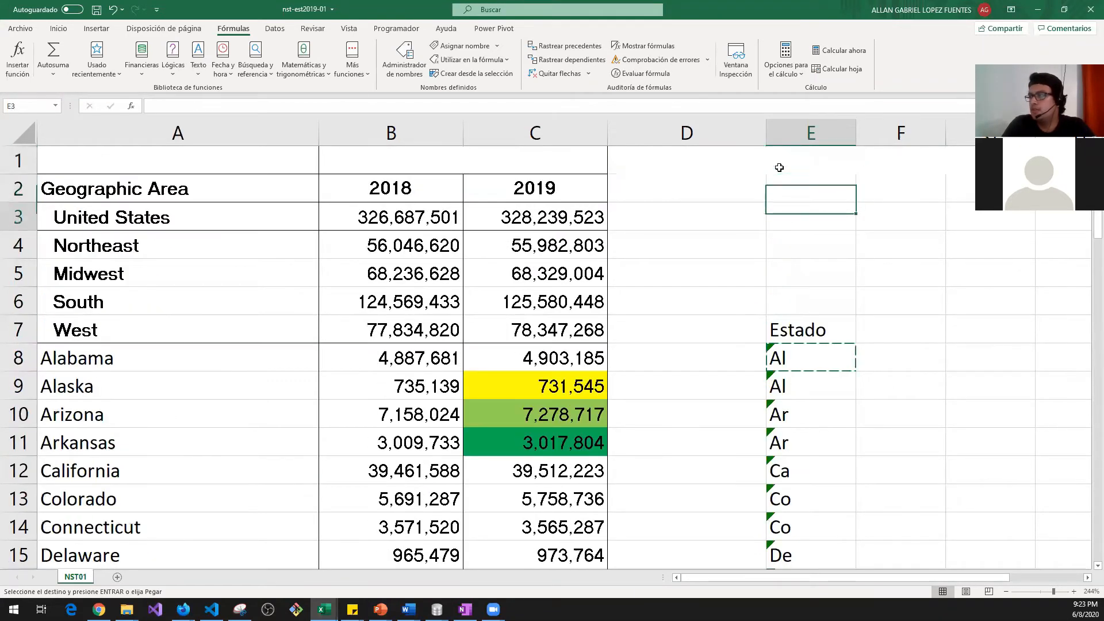
pyautogui.press('Up')
pyautogui.press('Up')
pyautogui.press('Up')
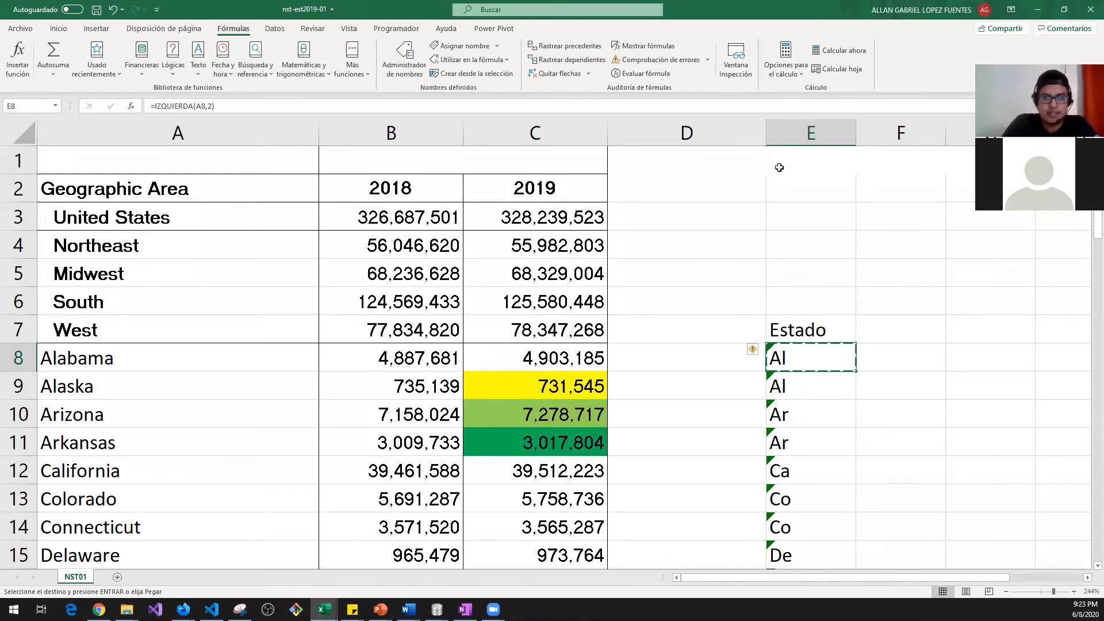
pyautogui.press('Left')
pyautogui.press('Left')
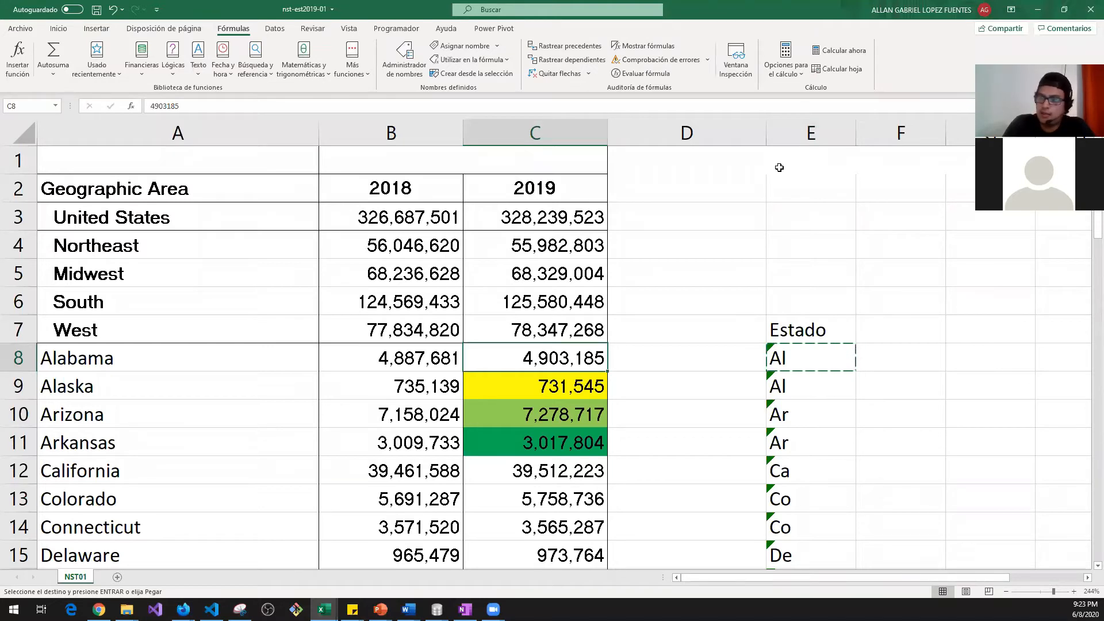
pyautogui.hotkey('ctrl', 'Down')
pyautogui.hotkey('ctrl', 'Left')
pyautogui.hotkey('ctrl', 'Up')
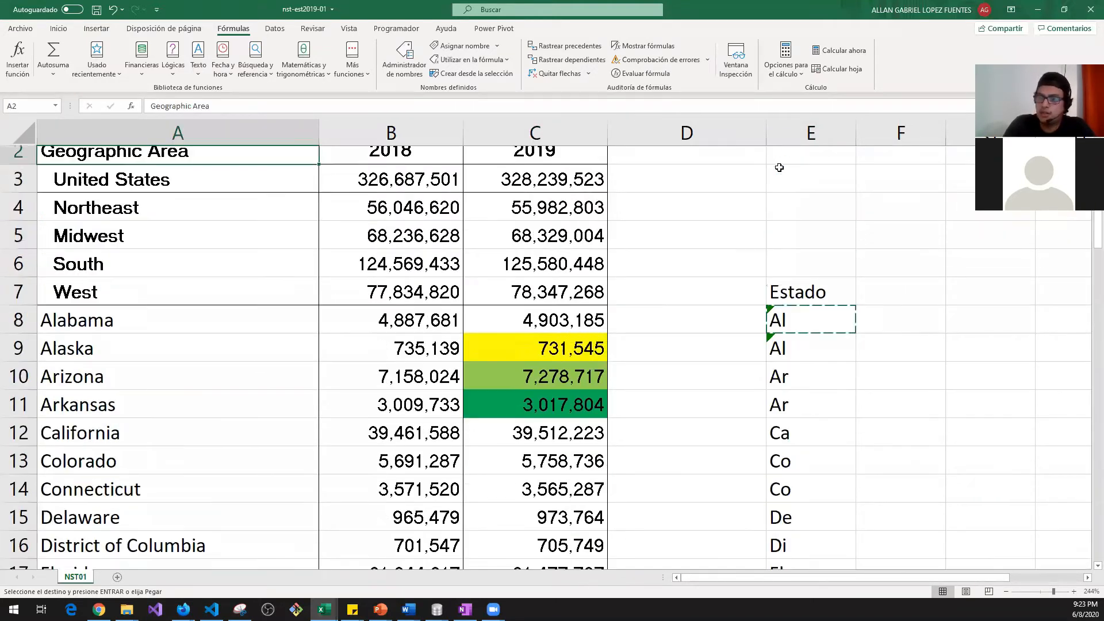
pyautogui.hotkey('ctrl', 'Right')
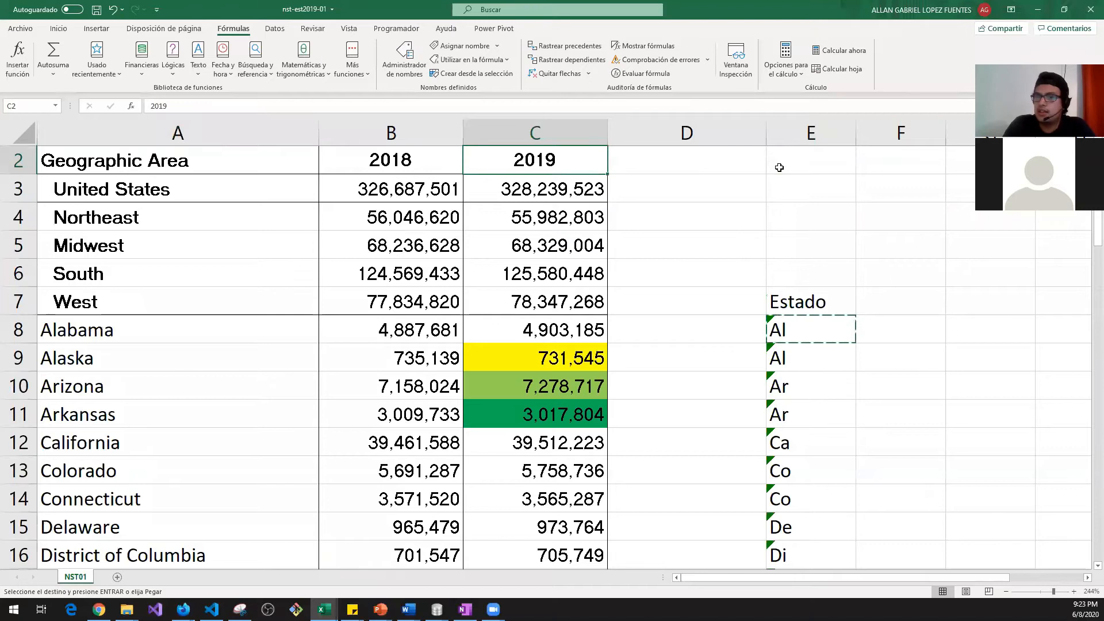
pyautogui.hotkey('ctrl', 'Down')
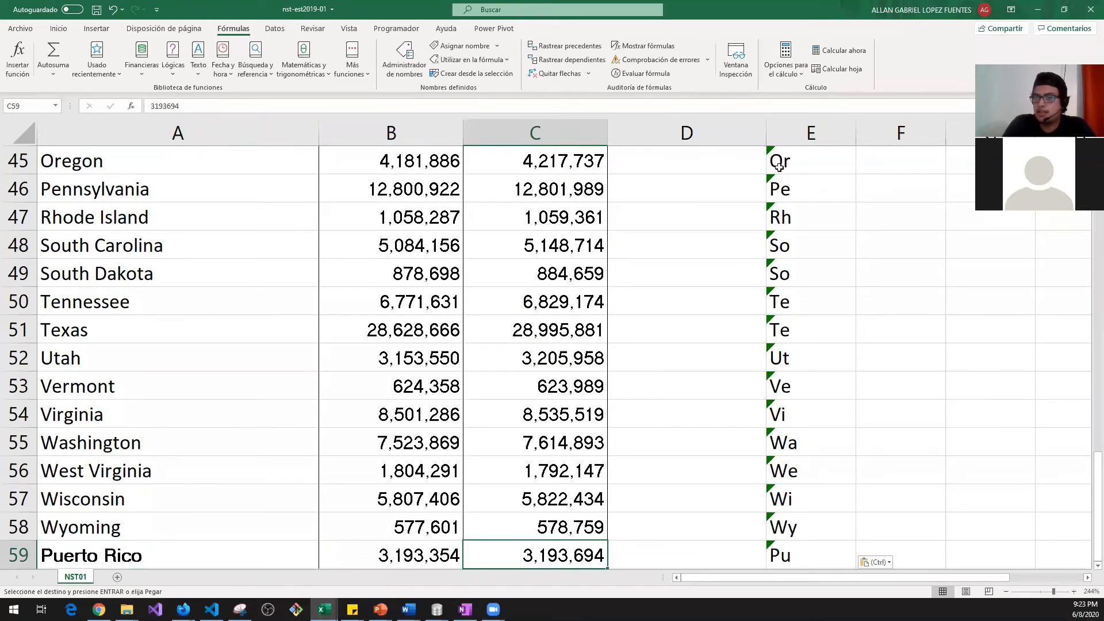
pyautogui.hotkey('ctrl', 'Right')
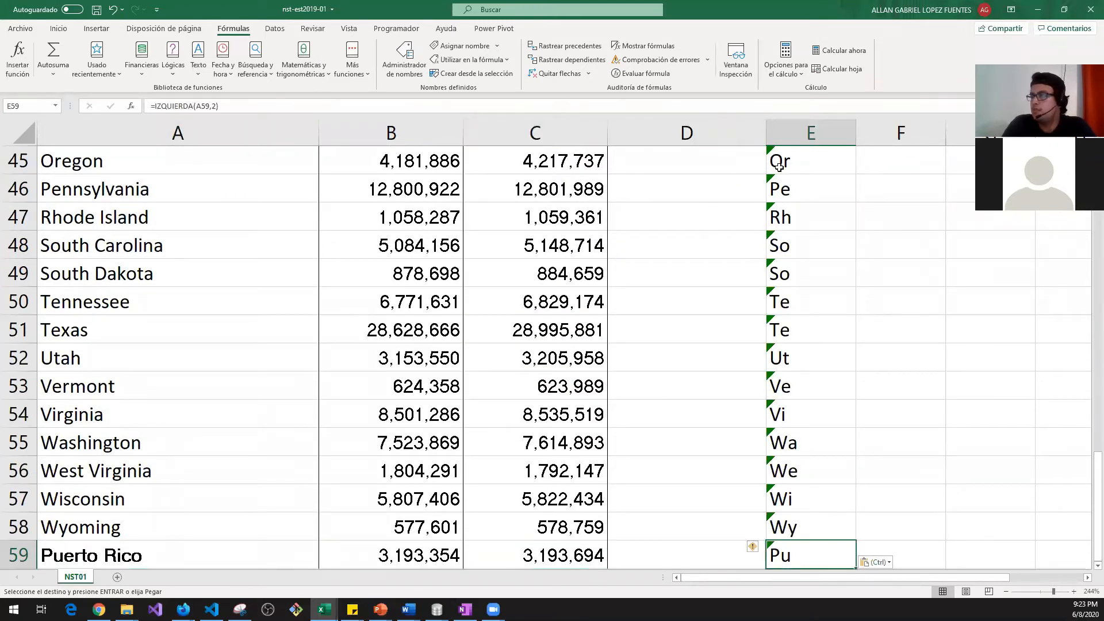
pyautogui.hotkey('ctrl', 'Up')
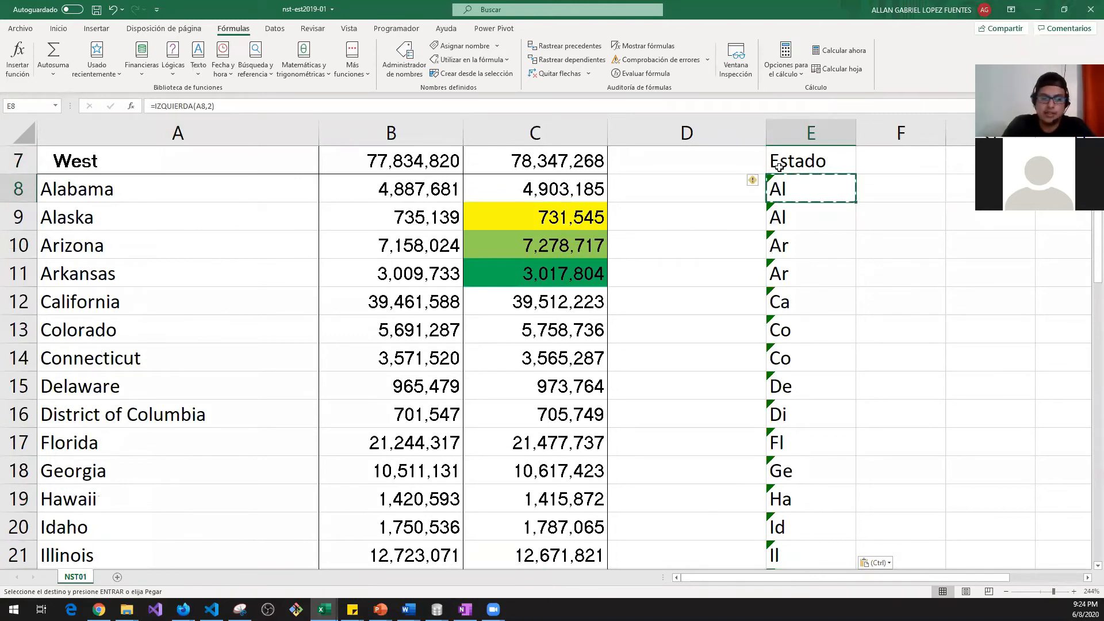
pyautogui.press('Down')
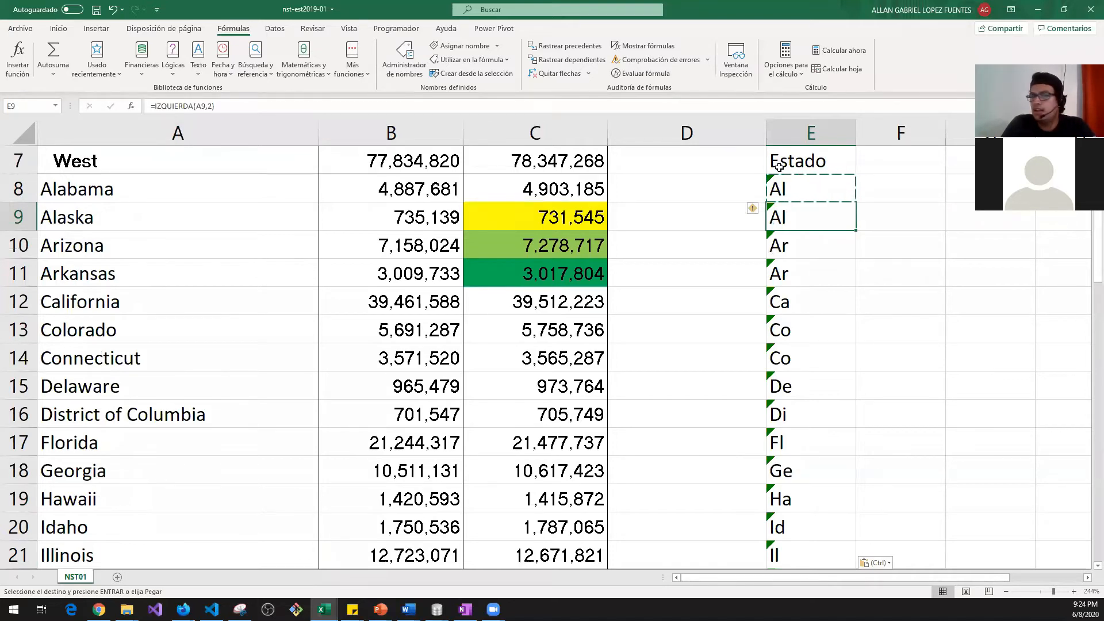
# Step: Select the Estado prefixes from Alabama to Puerto Rico, then return to the Estado header
pyautogui.hotkey('ctrl', 'Down')
pyautogui.hotkey('ctrl', 'Up')
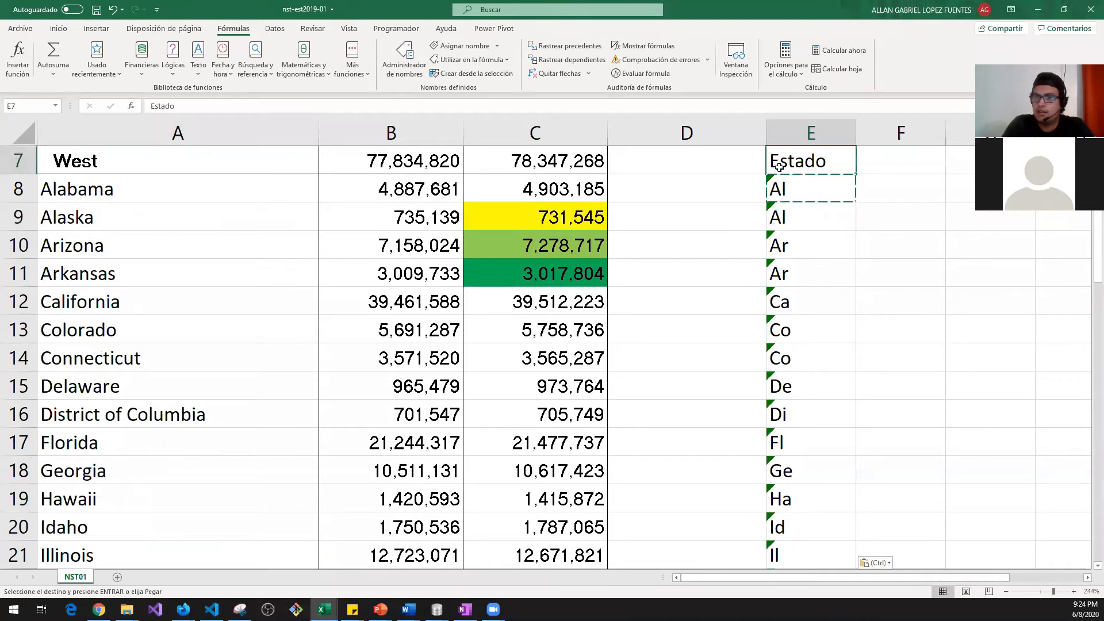
pyautogui.press('Down')
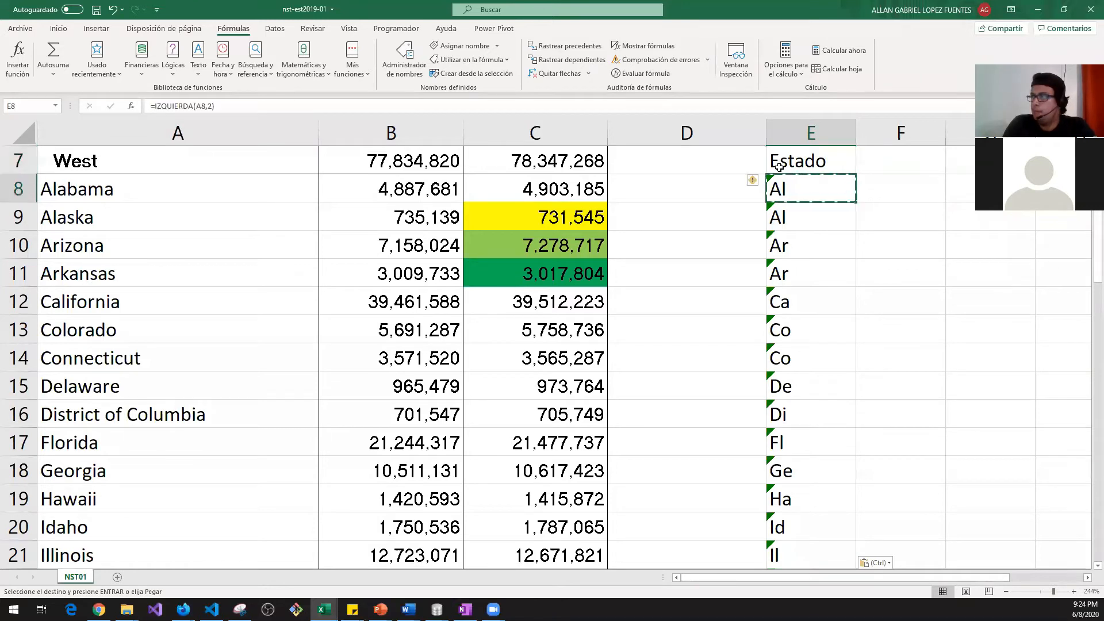
pyautogui.hotkey('shift', 'Down')
pyautogui.hotkey('shift', 'Up')
pyautogui.hotkey('ctrl', 'shift', 'Down')
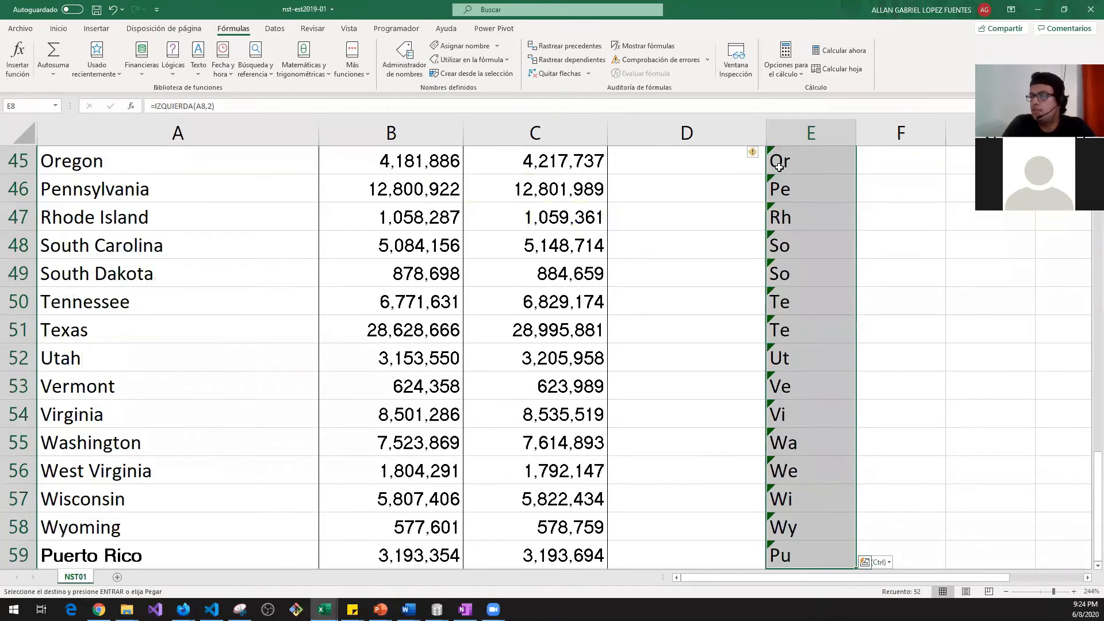
pyautogui.hotkey('ctrl', 'Up')
pyautogui.press('Down')
pyautogui.press('Down')
pyautogui.press('Up')
pyautogui.press('Down')
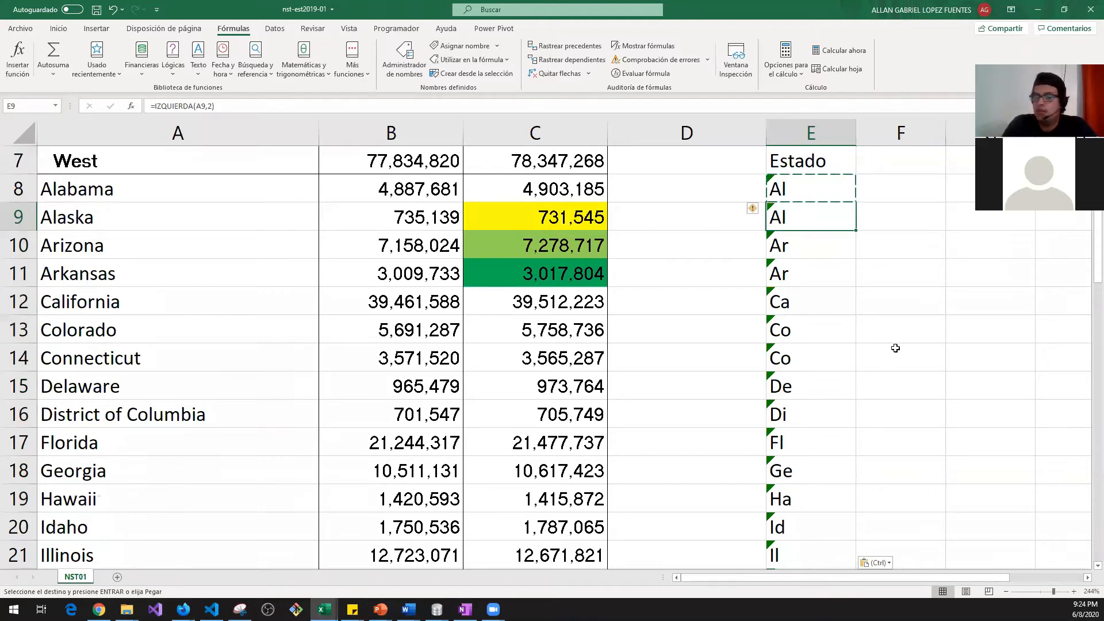
pyautogui.press('Up')
pyautogui.press('Up')
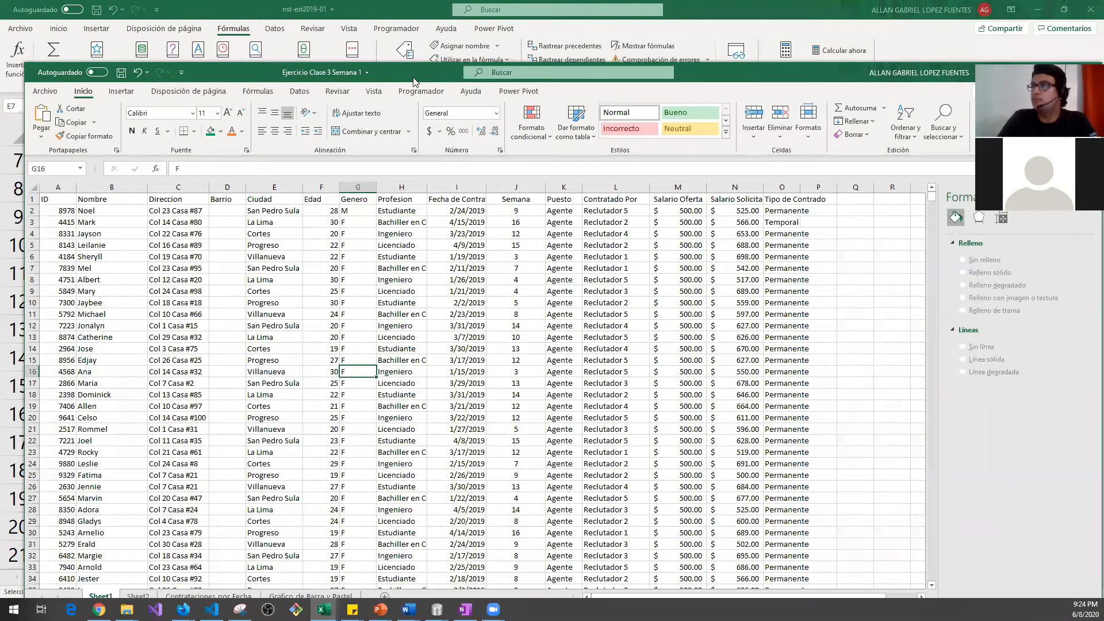
# Step: Maximize the employee workbook and select its ID header in column A
pyautogui.doubleClick(413, 78)
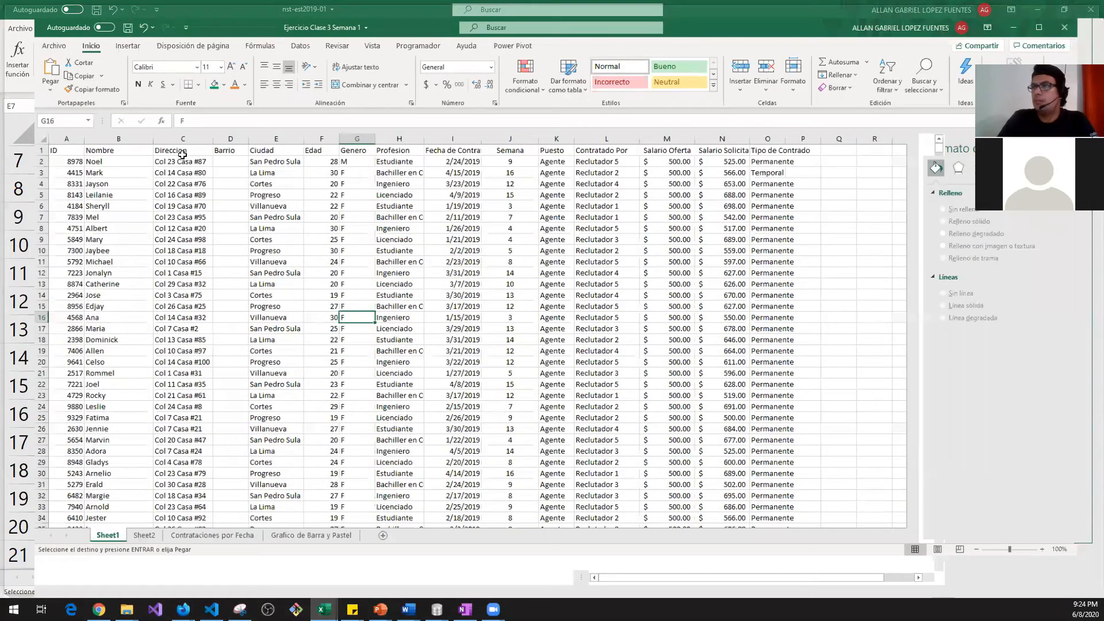
pyautogui.click(156, 154)
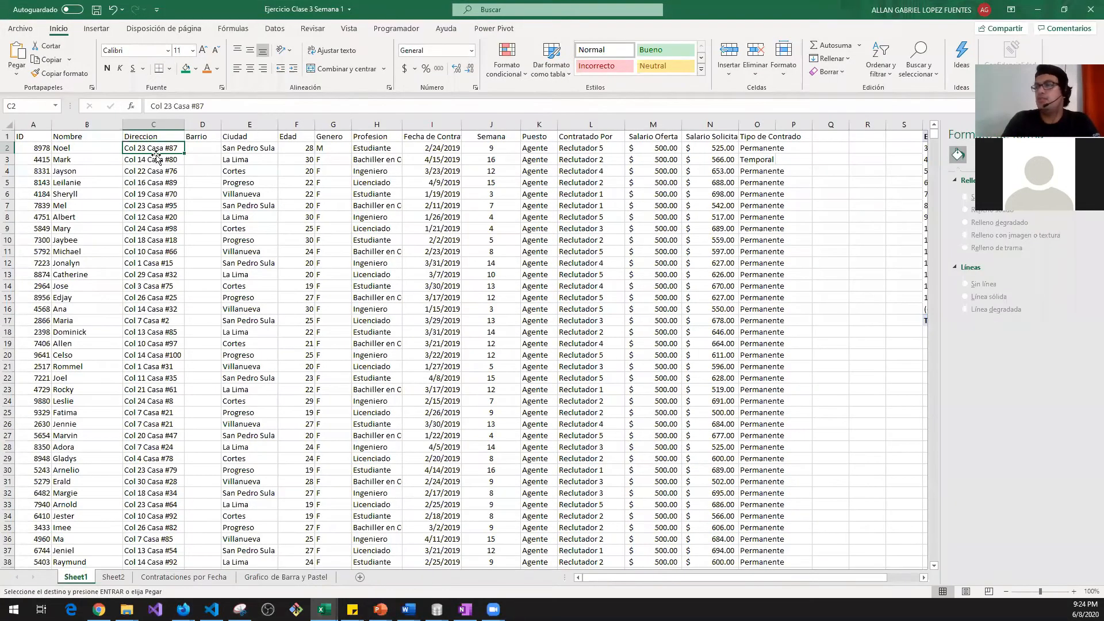
pyautogui.press('Up')
pyautogui.hotkey('ctrl', 'Right')
pyautogui.press('Right')
pyautogui.press('Right')
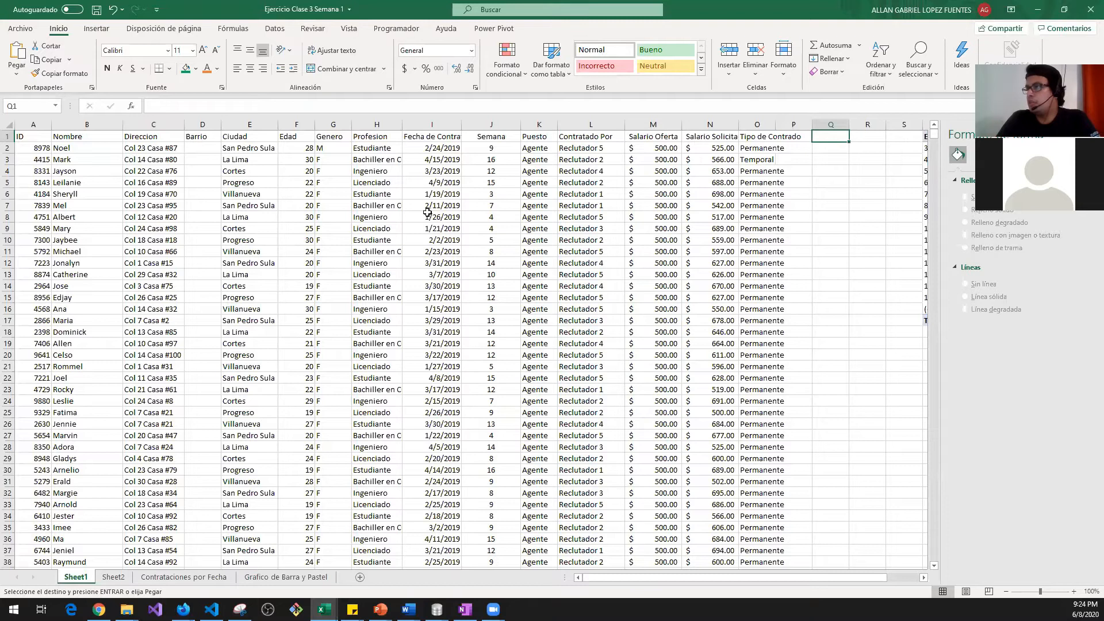
pyautogui.click(99, 145)
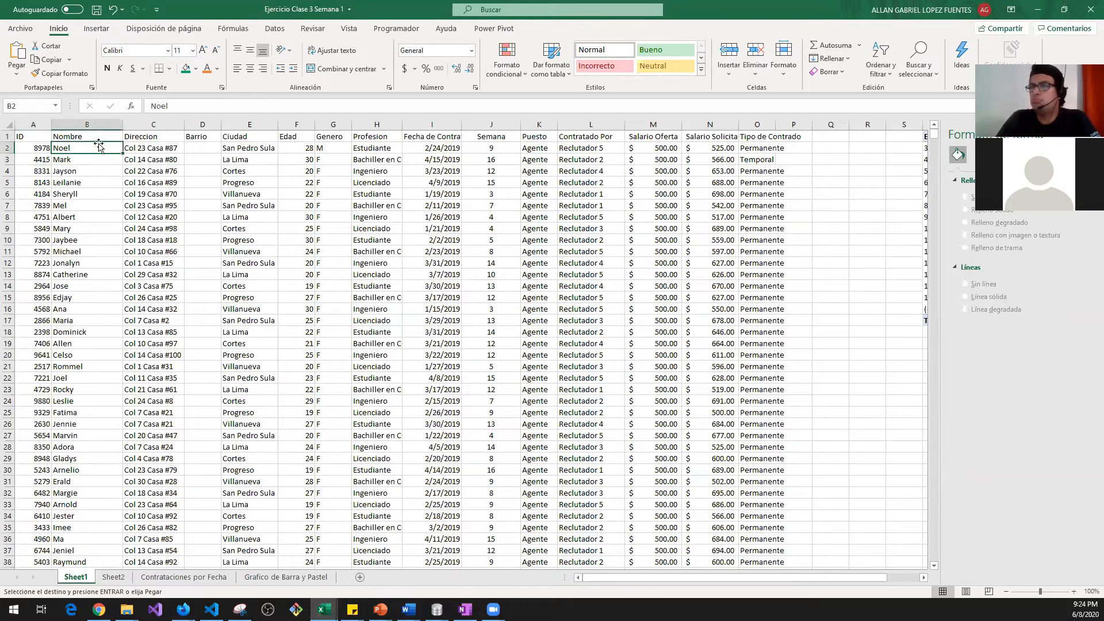
pyautogui.click(33, 144)
pyautogui.click(36, 132)
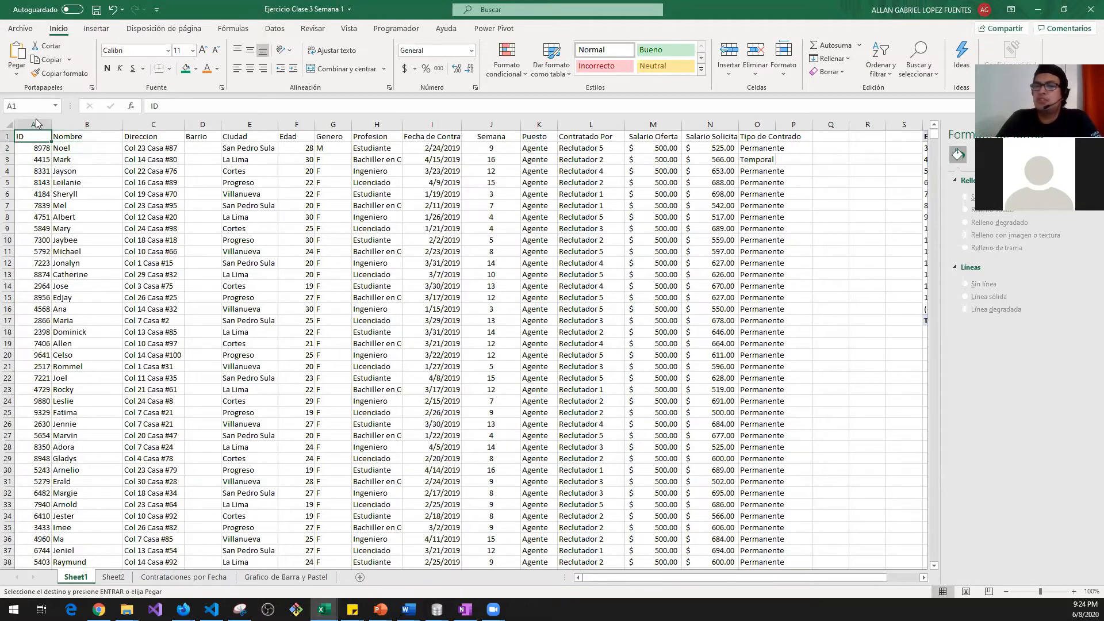
pyautogui.click(32, 123)
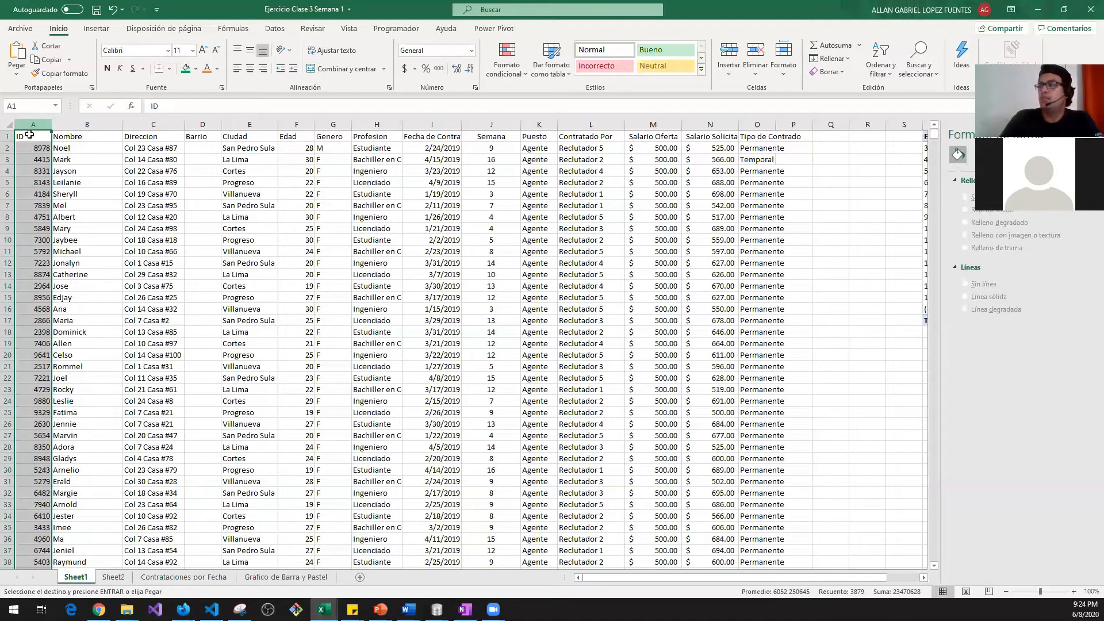
pyautogui.click(29, 135)
# Step: Enter the header ID in Q1, the first empty column after the headers
pyautogui.press('Right')
pyautogui.hotkey('ctrl', 'Right')
pyautogui.press('Right')
pyautogui.press('Right')
pyautogui.write('ID')
pyautogui.press('Return')
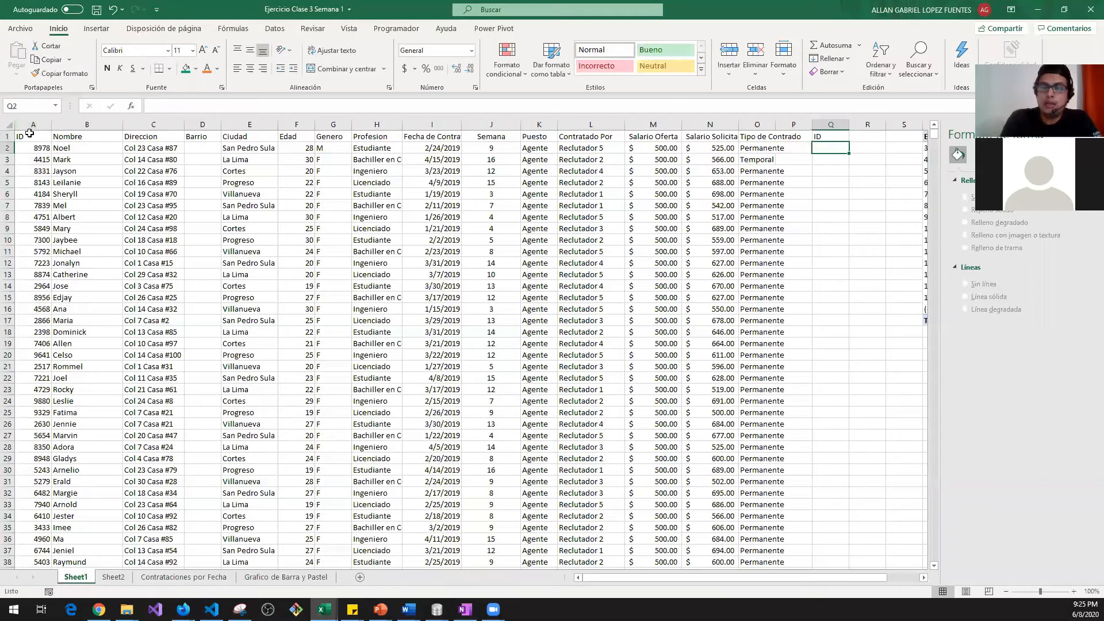
pyautogui.press('BackSpace')
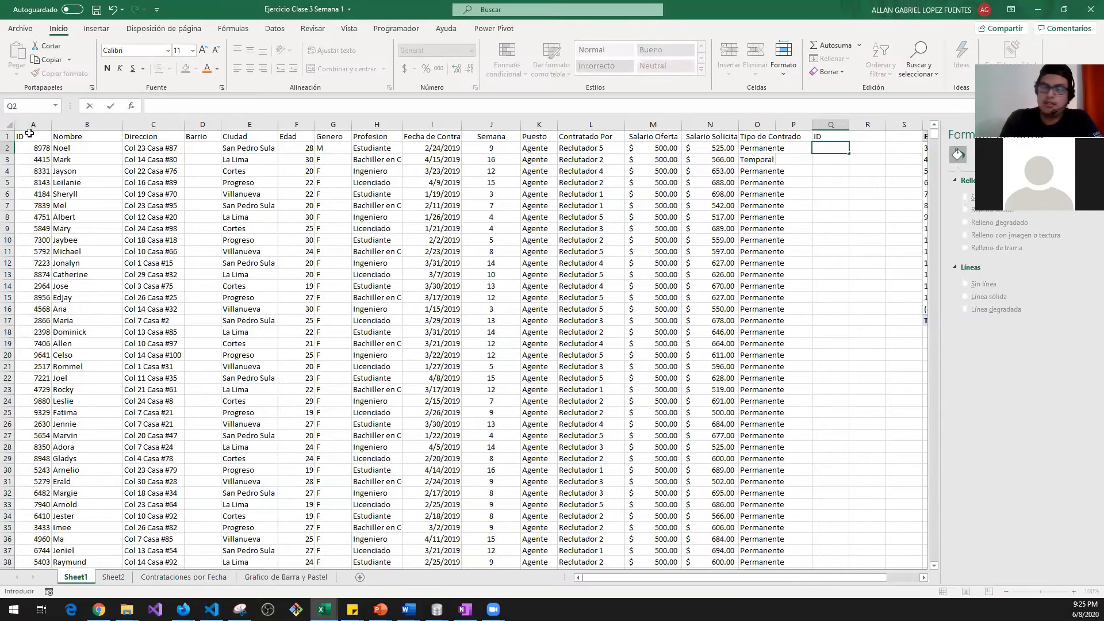
# Step: Try entering =derecho in Q2 and return to the cell
pyautogui.write('=')
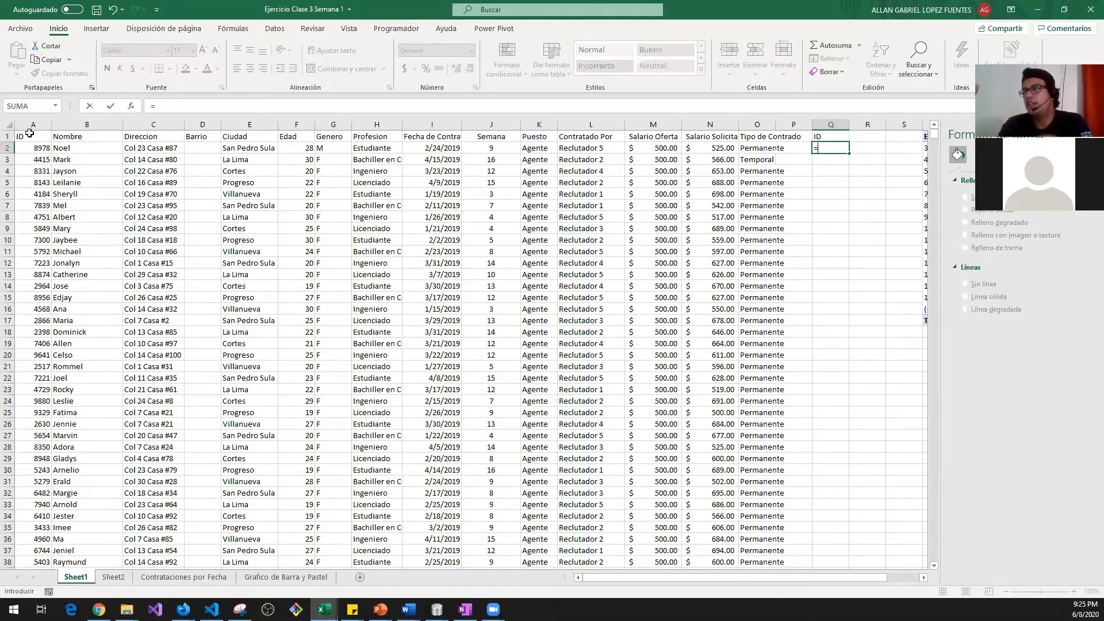
pyautogui.write('de')
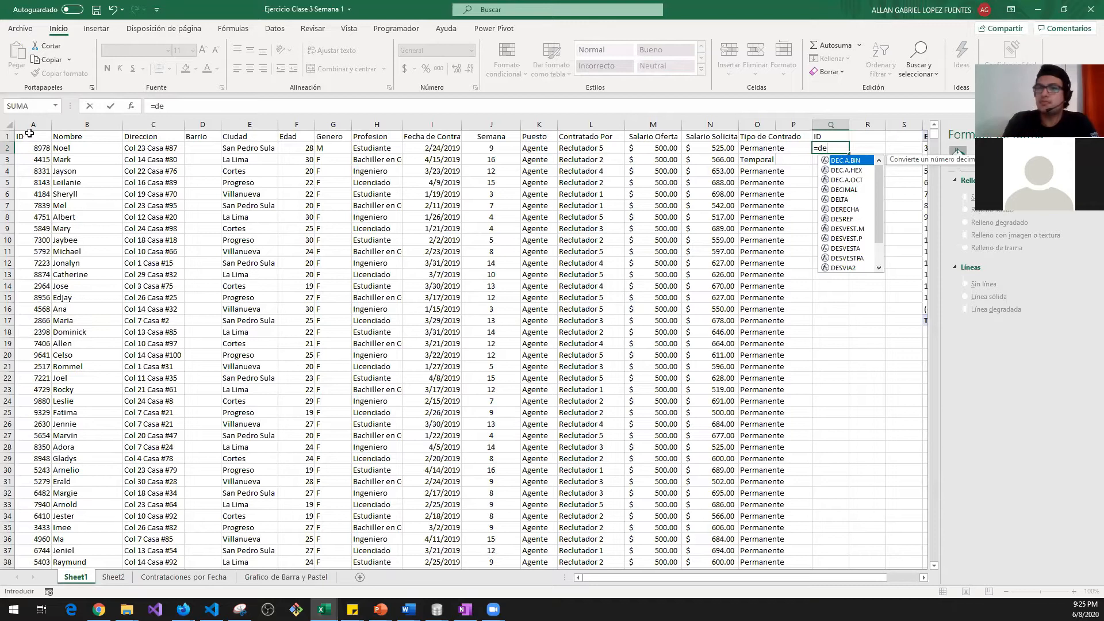
pyautogui.write('recho')
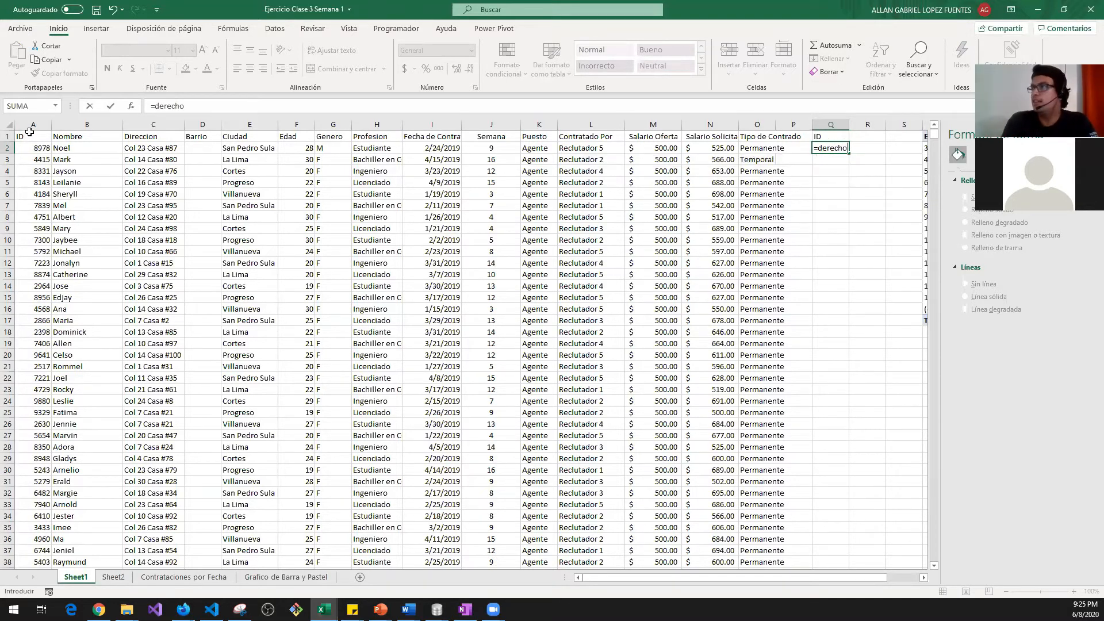
pyautogui.press('Tab')
pyautogui.press('Left')
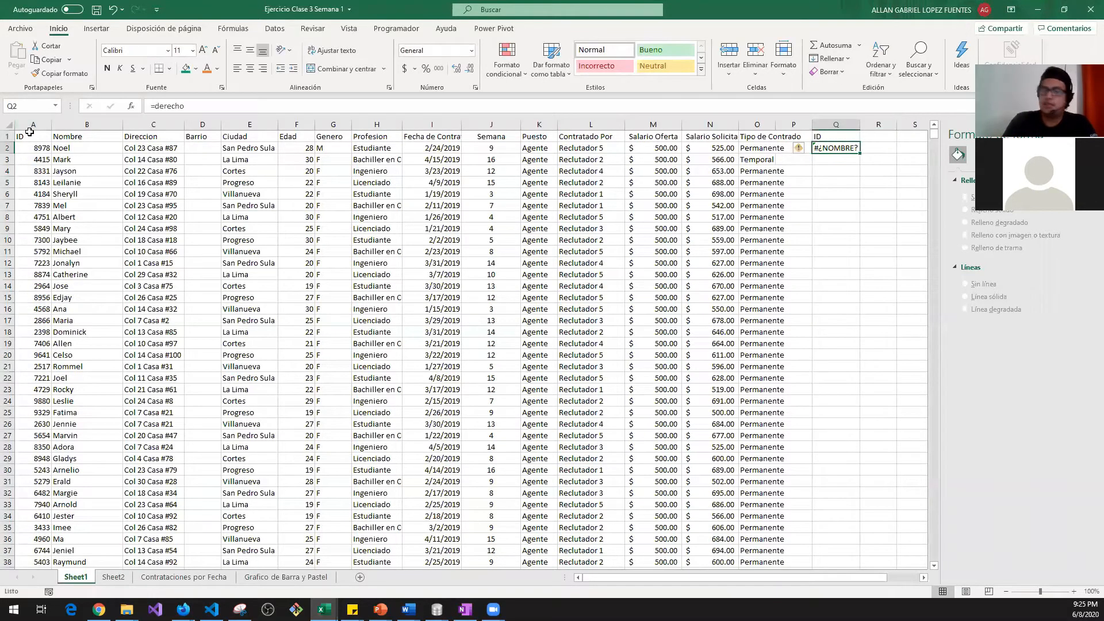
# Step: Enter =derecho(A2,2) in Q2 to take the ID's last two digits, yielding #¿NOMBRE?
pyautogui.write('=de')
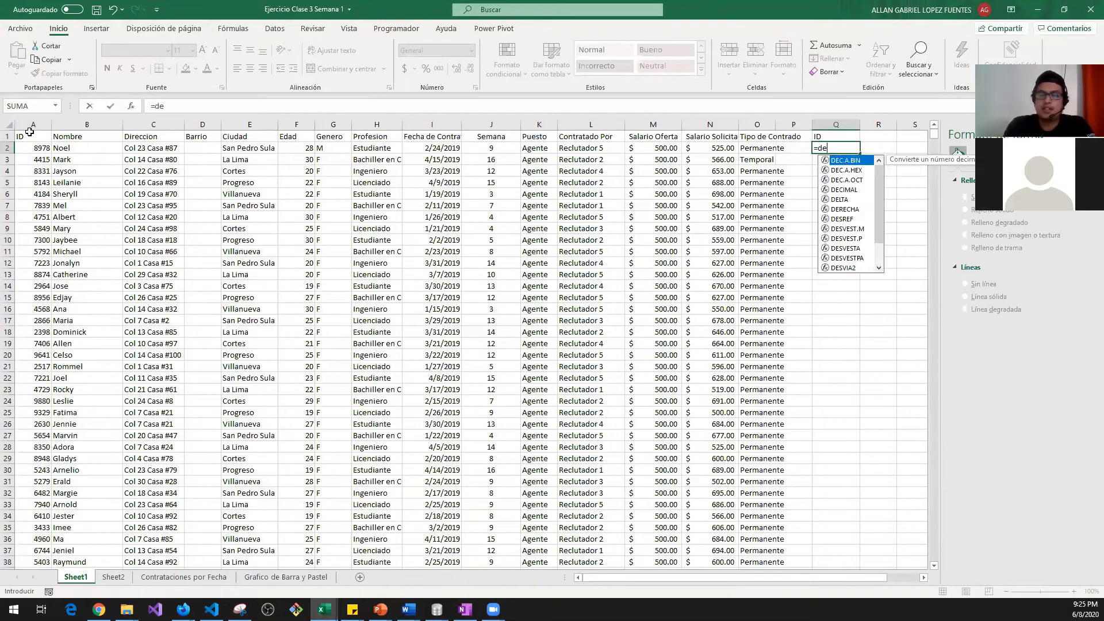
pyautogui.write('recho(')
pyautogui.press('Down')
pyautogui.press('Left')
pyautogui.press('Up')
pyautogui.press('Left')
pyautogui.press('Up')
pyautogui.press('Left')
pyautogui.press('Left')
pyautogui.press('Left')
pyautogui.press('Left')
pyautogui.press('Left')
pyautogui.press('Left')
pyautogui.press('Left')
pyautogui.press('Left')
pyautogui.press('Left')
pyautogui.press('Left')
pyautogui.press('Left')
pyautogui.press('Left')
pyautogui.press('Left')
pyautogui.press('Left')
pyautogui.press('Down')
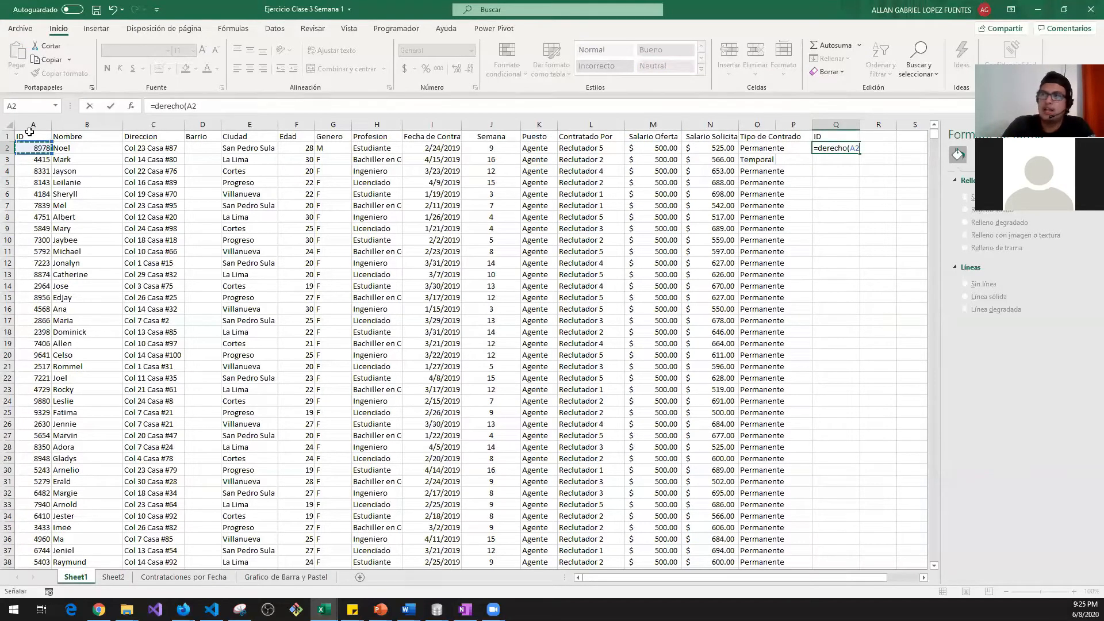
pyautogui.write(',')
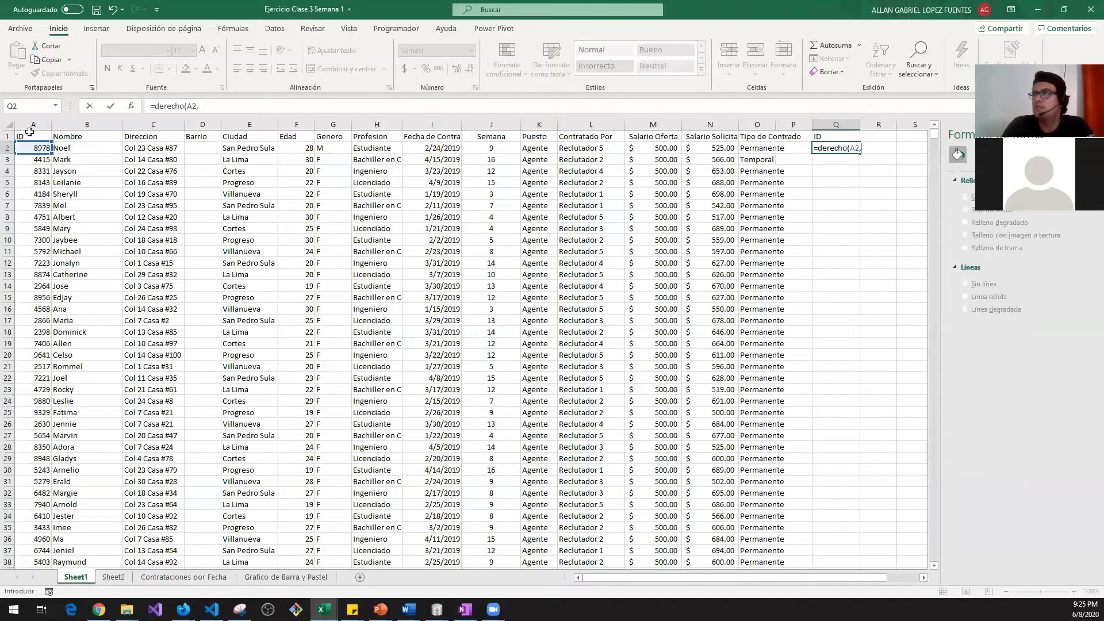
pyautogui.write('2')
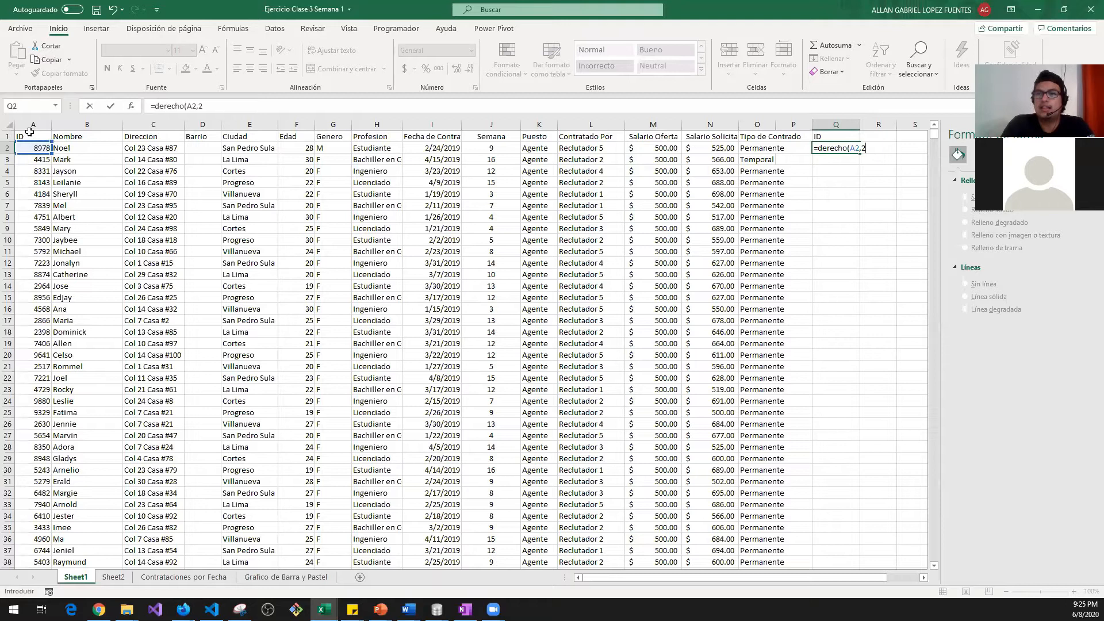
pyautogui.write(')')
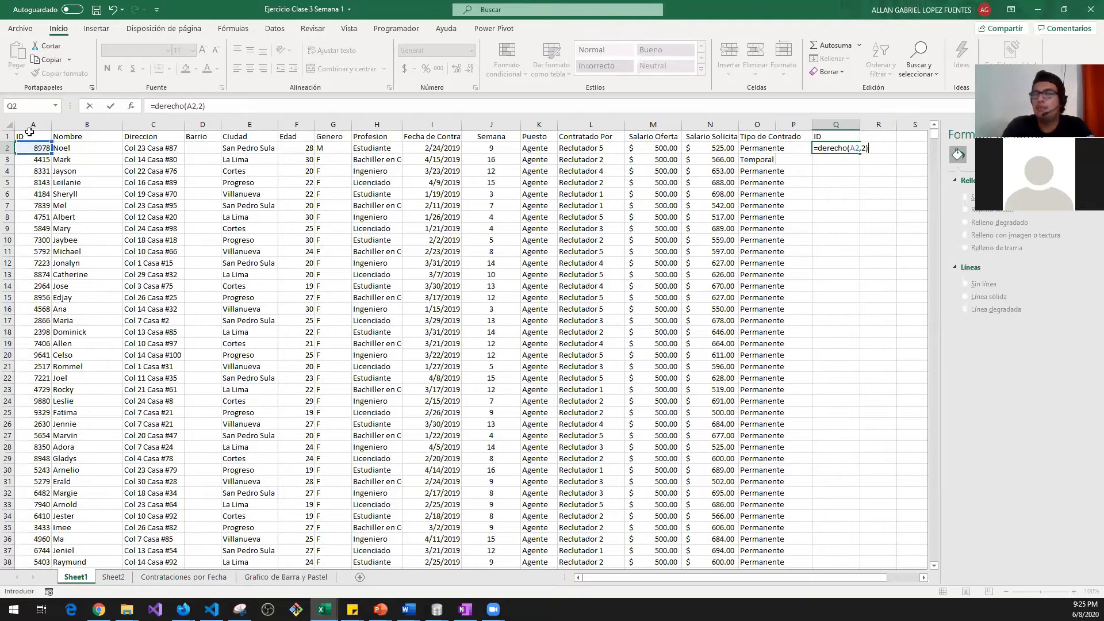
pyautogui.press('Return')
pyautogui.press('Up')
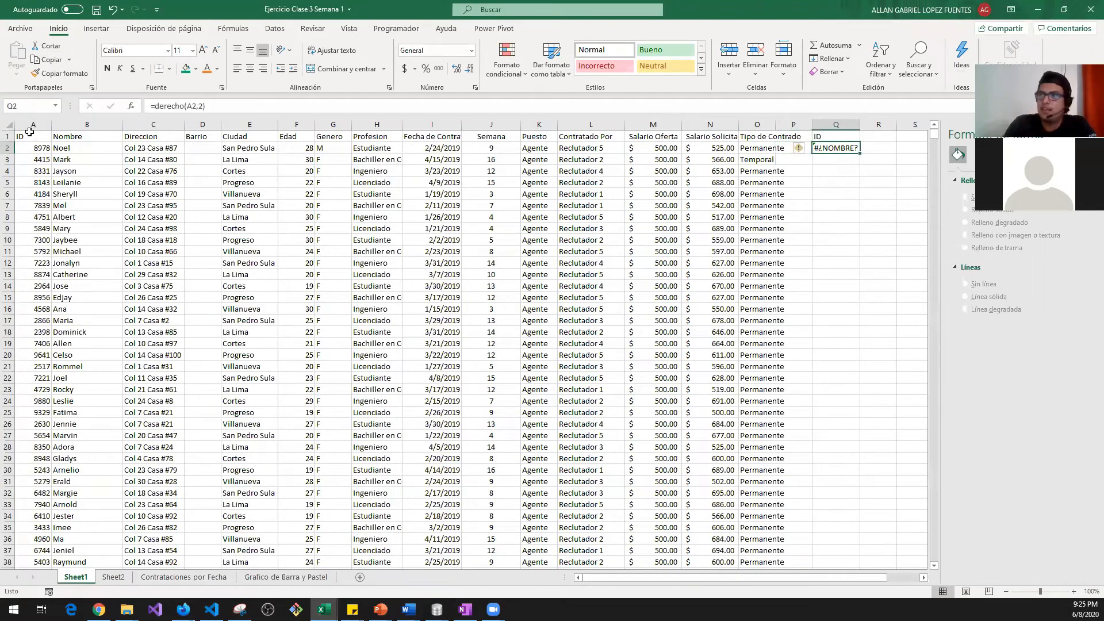
# Step: Move the ID heading and its #¿NOMBRE? formula from Q1:Q2 to R1:R2, leaving Q2 empty
pyautogui.press('Left')
pyautogui.press('Left')
pyautogui.press('Home')
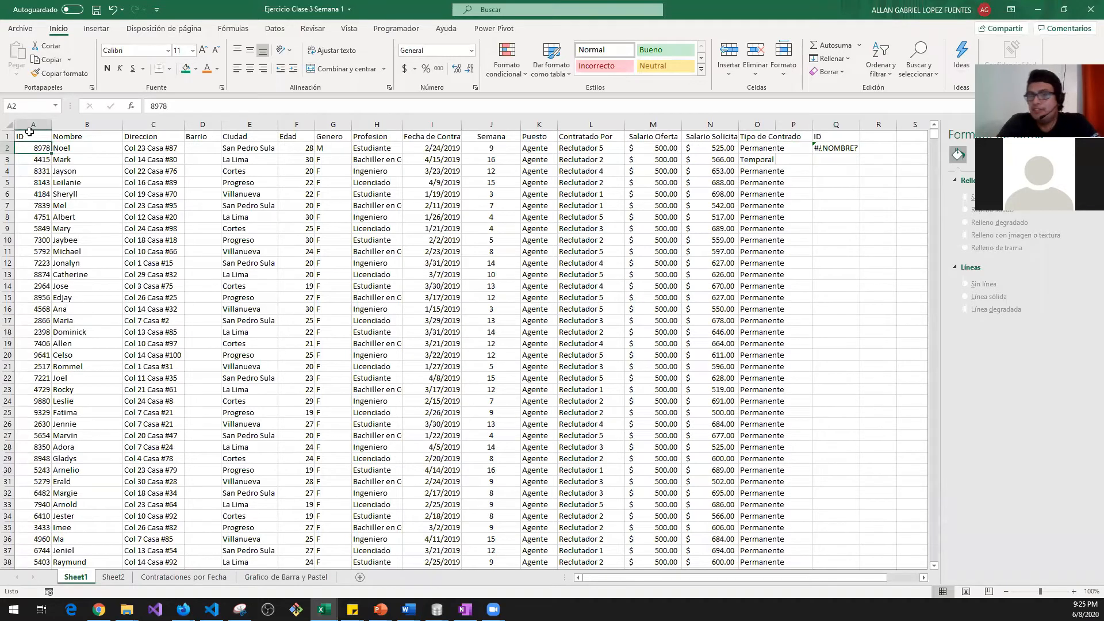
pyautogui.press('Right')
pyautogui.press('Right')
pyautogui.press('Right')
pyautogui.press('Right')
pyautogui.press('Right')
pyautogui.press('Right')
pyautogui.press('Right')
pyautogui.press('Right')
pyautogui.press('Right')
pyautogui.press('Right')
pyautogui.press('Right')
pyautogui.press('Right')
pyautogui.press('Right')
pyautogui.press('Right')
pyautogui.press('Right')
pyautogui.press('Right')
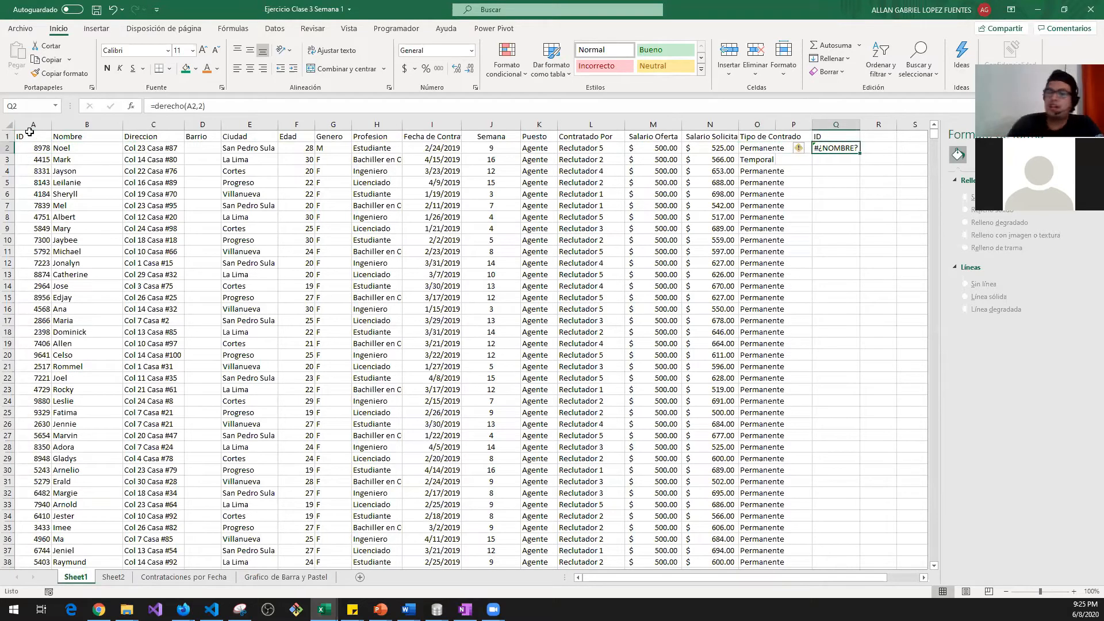
pyautogui.click(833, 139)
pyautogui.moveTo(835, 146); pyautogui.dragTo(913, 125)
pyautogui.click(831, 148)
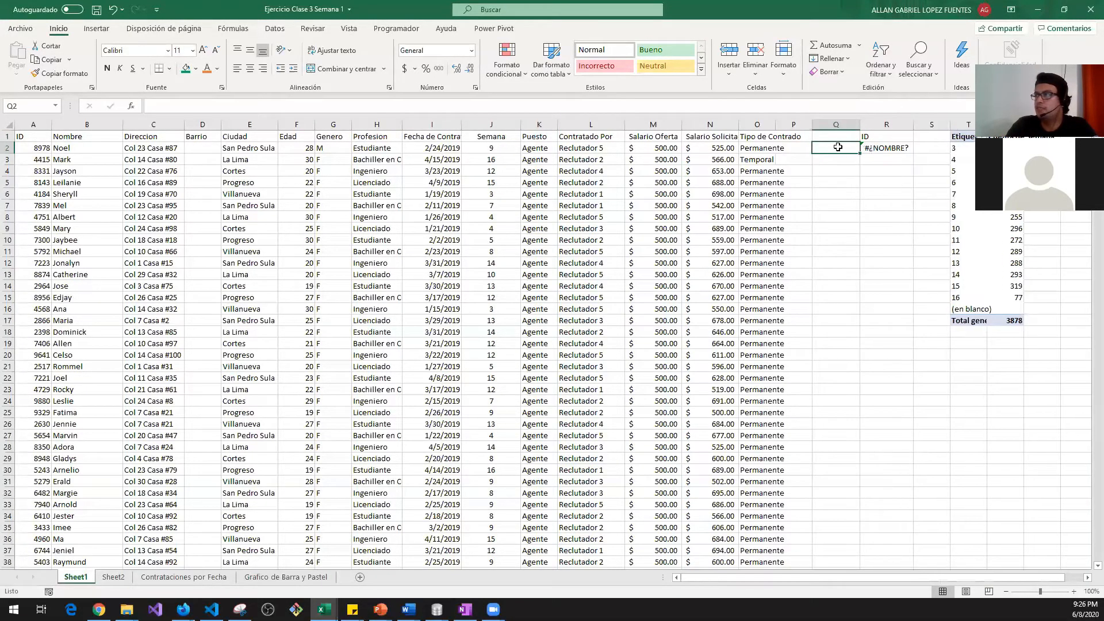
pyautogui.click(880, 147)
pyautogui.click(29, 149)
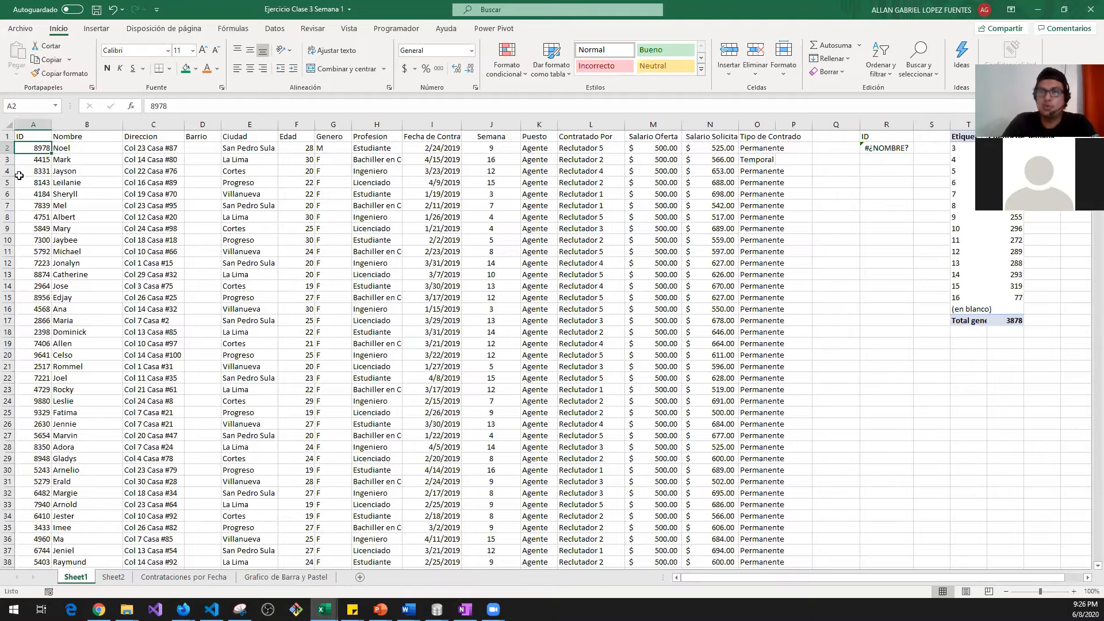
pyautogui.click(852, 148)
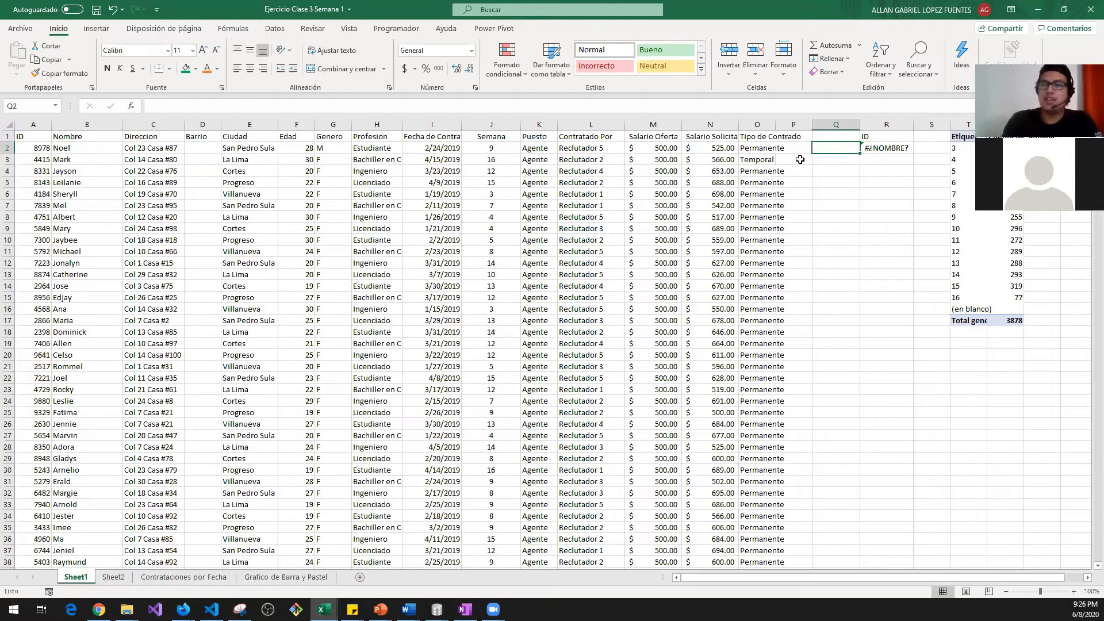
# Step: Attempt a TEXTO formula in Q2, then cancel the unfinished entry
pyautogui.write('=te')
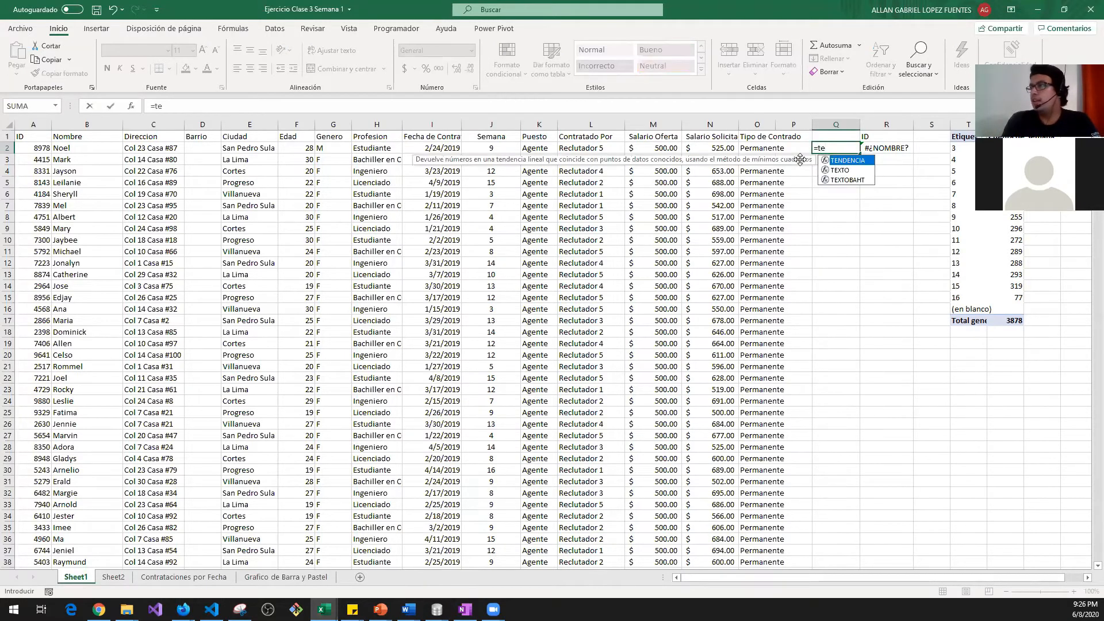
pyautogui.press('Down')
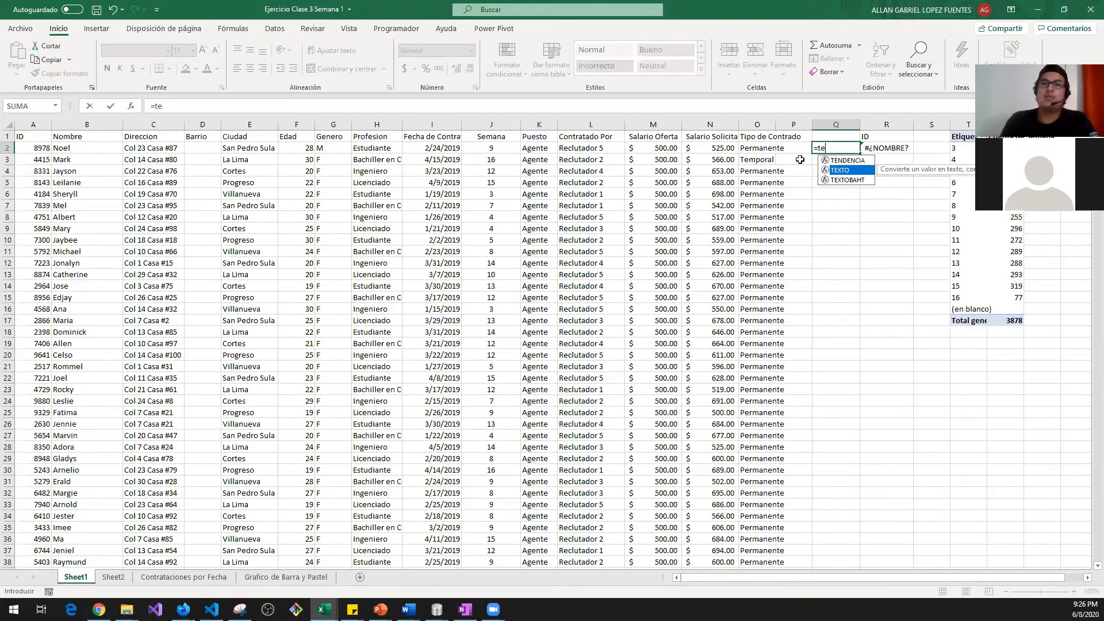
pyautogui.press('Tab')
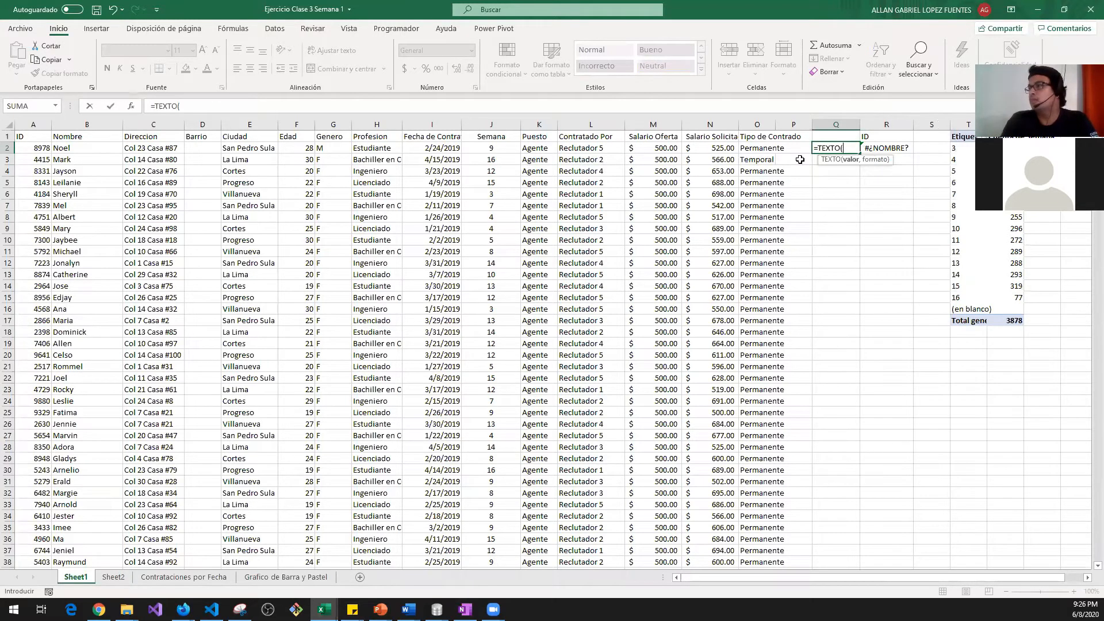
pyautogui.press('Escape')
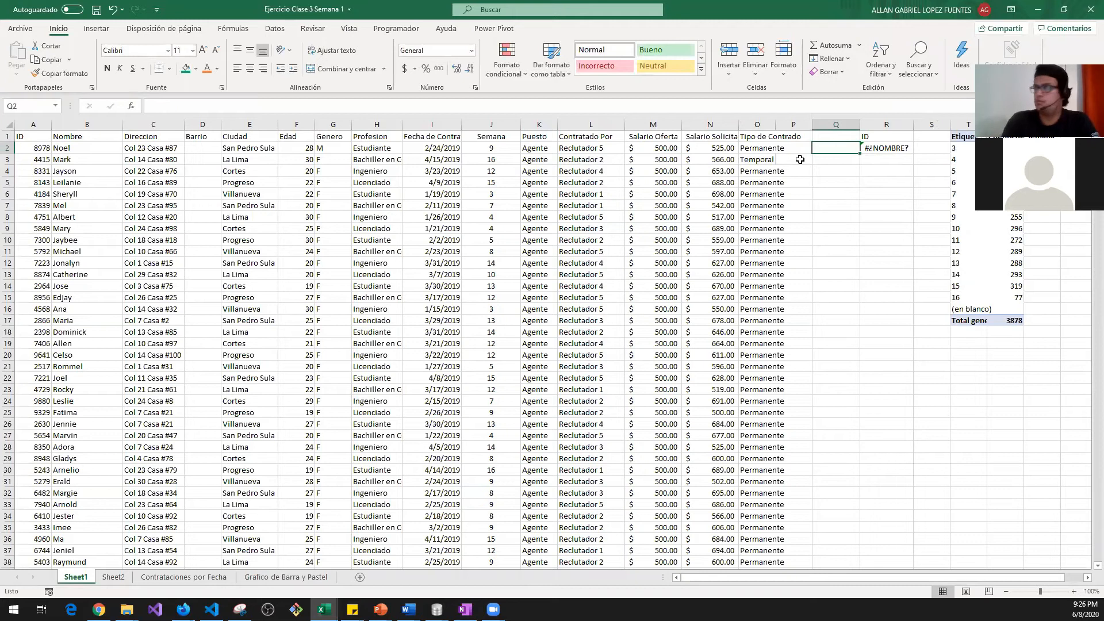
pyautogui.write('iva')
pyautogui.press('BackSpace')
pyautogui.press('BackSpace')
pyautogui.press('BackSpace')
pyautogui.write('=te')
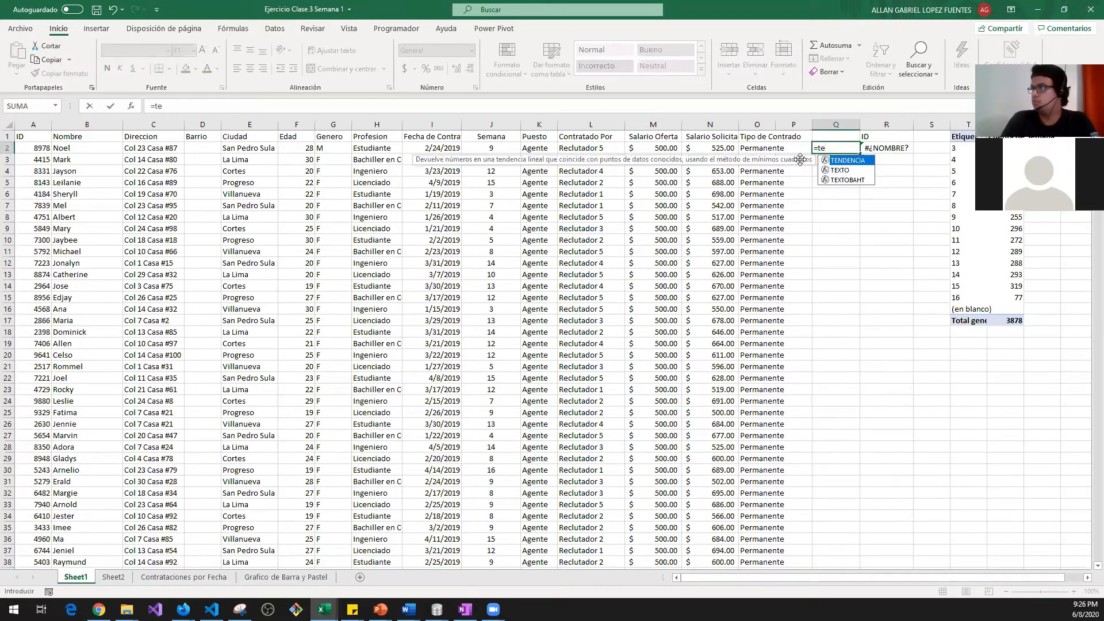
pyautogui.press('BackSpace')
pyautogui.press('BackSpace')
pyautogui.write('toda')
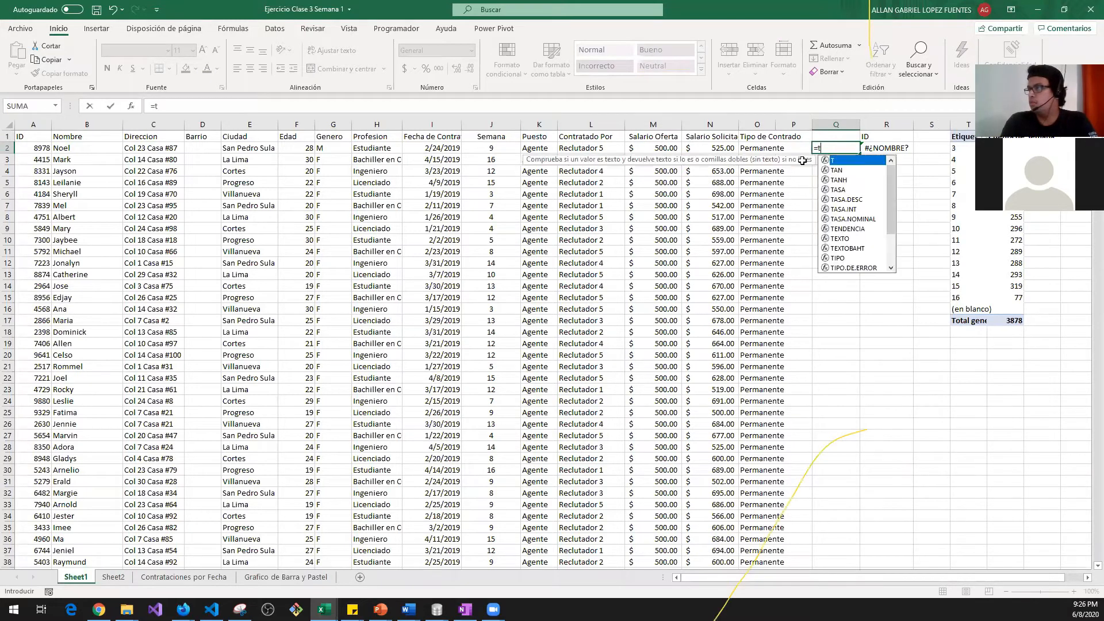
pyautogui.press('BackSpace')
pyautogui.press('BackSpace')
pyautogui.press('BackSpace')
pyautogui.press('BackSpace')
pyautogui.write('ate')
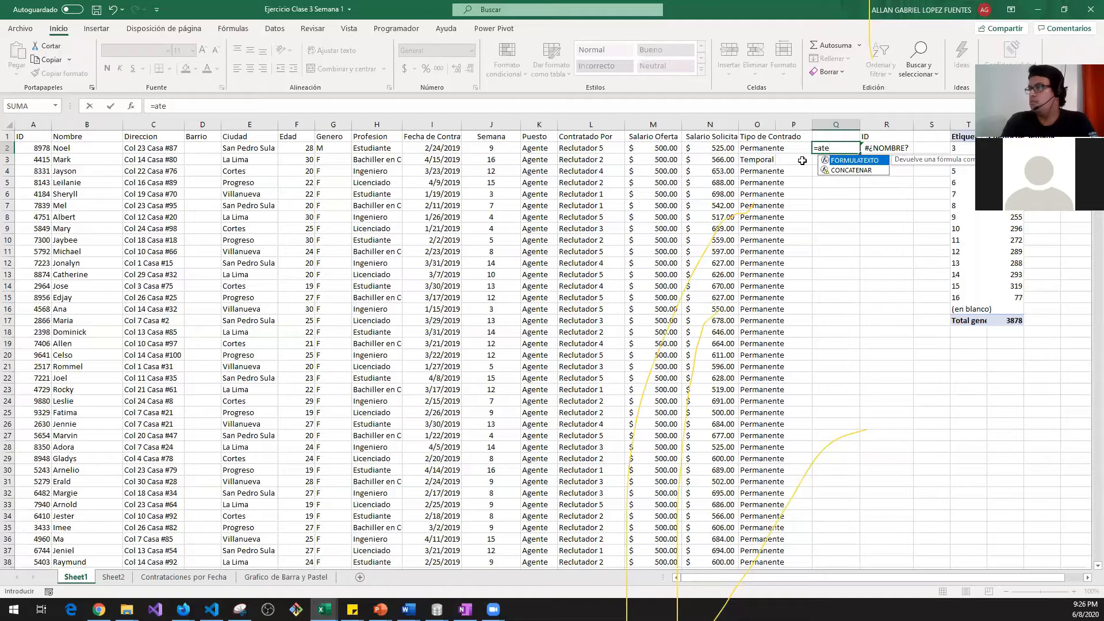
pyautogui.press('BackSpace')
pyautogui.press('BackSpace')
pyautogui.press('BackSpace')
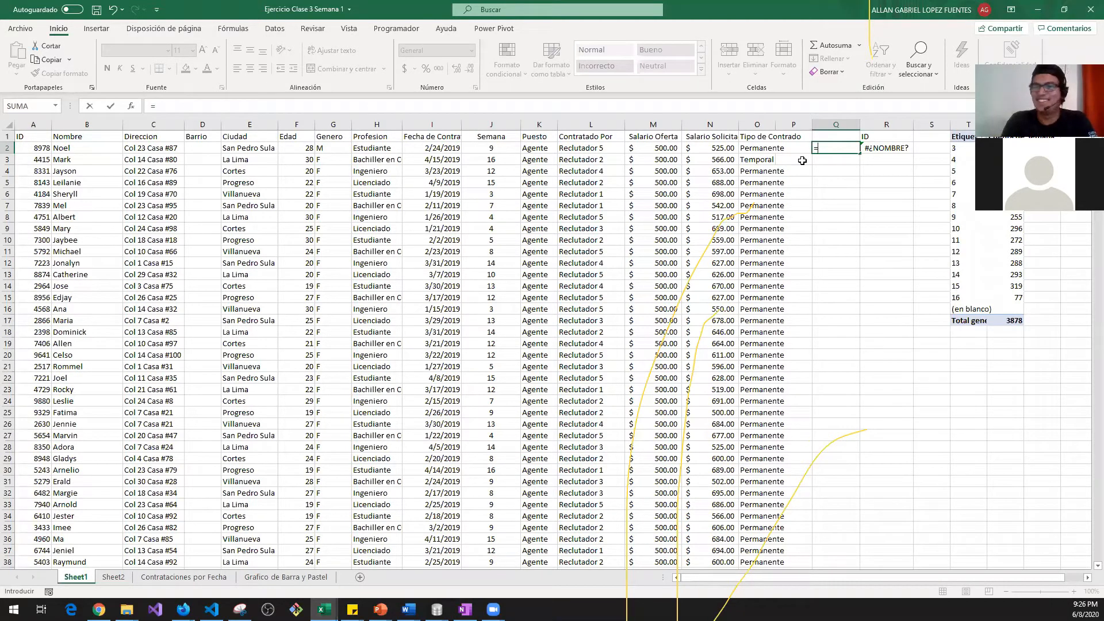
pyautogui.write('a')
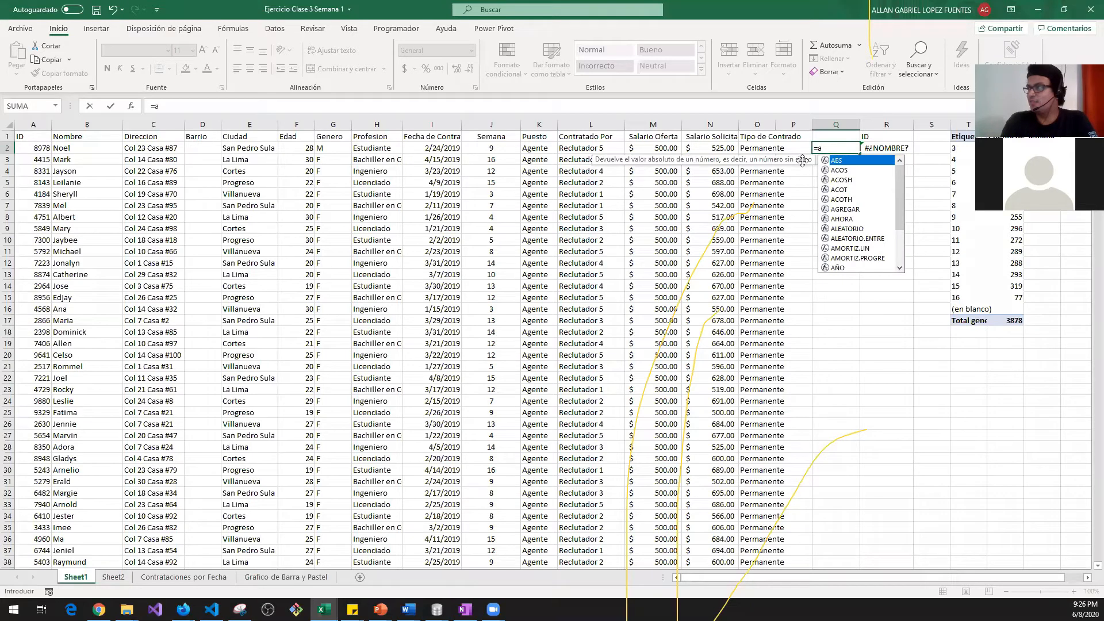
pyautogui.press('Escape')
pyautogui.press('Escape')
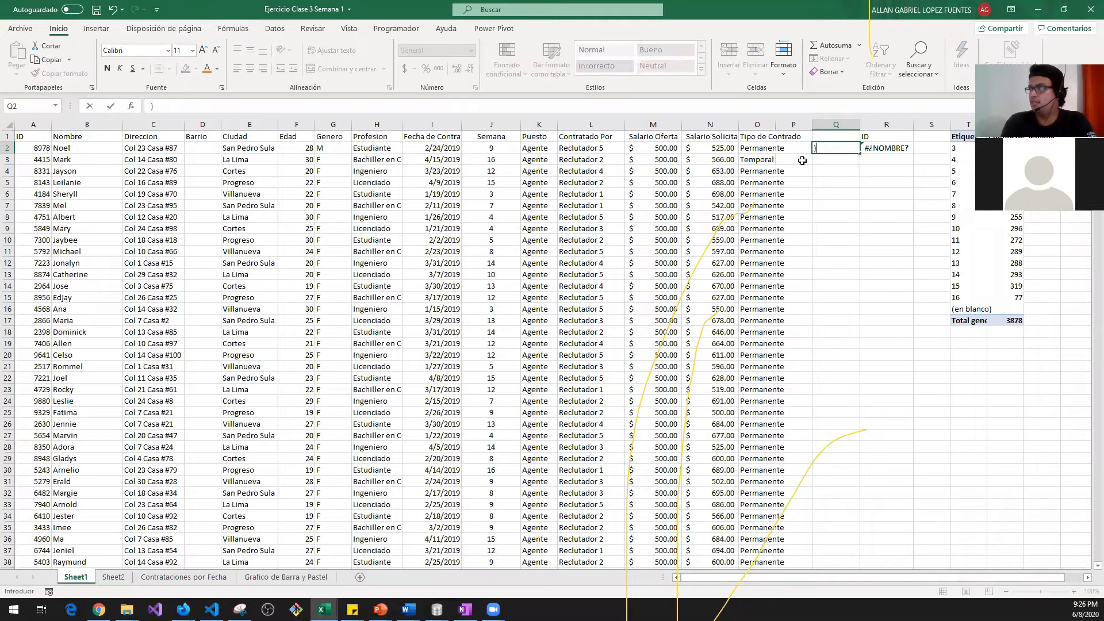
# Step: Enter =VALOR(A2) in Q2 so it returns the ID 8978 as a number
pyautogui.write('=va')
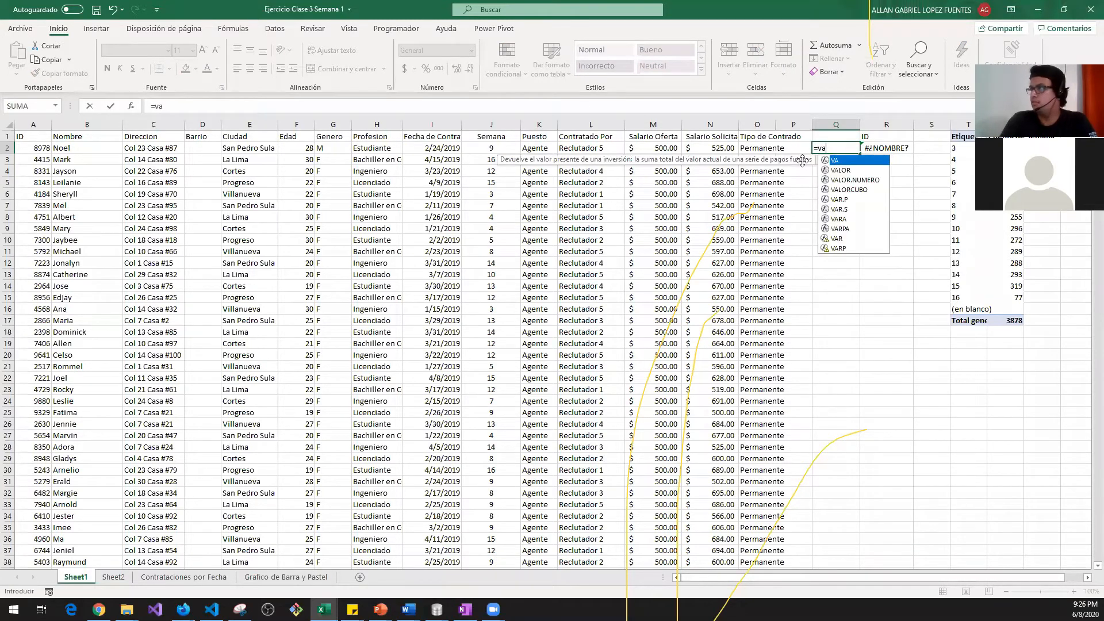
pyautogui.press('Down')
pyautogui.press('Tab')
pyautogui.press('Left')
pyautogui.press('Up')
pyautogui.hotkey('ctrl', 'Left')
pyautogui.hotkey('ctrl', 'Left')
pyautogui.press('Right')
pyautogui.press('Down')
pyautogui.press('Left')
pyautogui.hotkey('ctrl', 'Return')
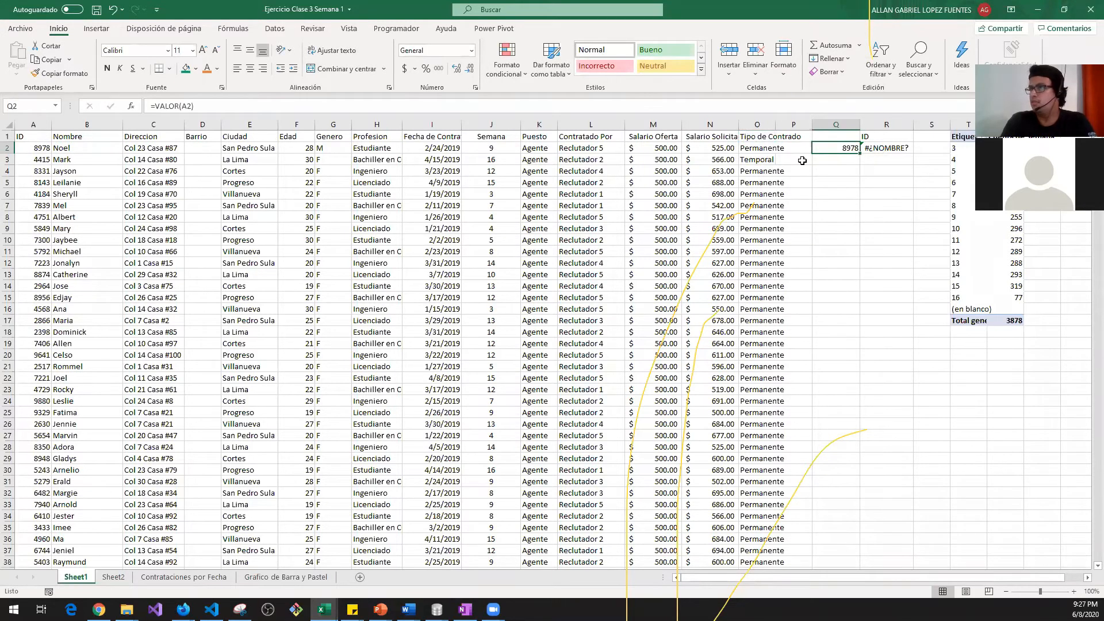
# Step: Start =TEXTO(A2) in Q2 and dismiss the too-few-arguments warning
pyautogui.write('=')
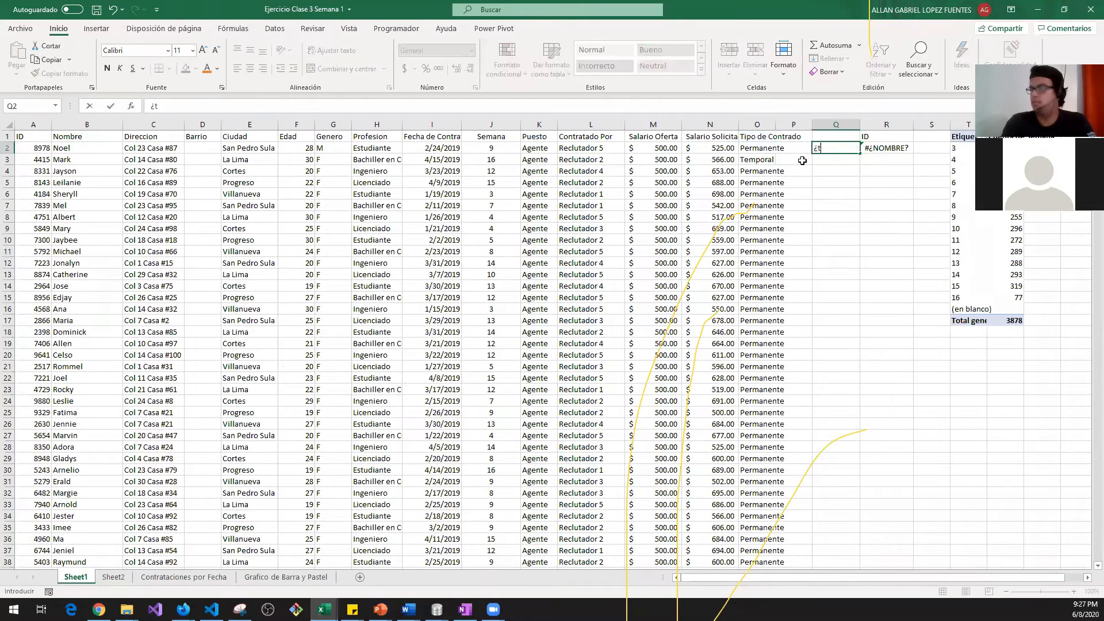
pyautogui.write('tex')
pyautogui.press('Tab')
pyautogui.press('Up')
pyautogui.hotkey('ctrl', 'Left')
pyautogui.hotkey('ctrl', 'Left')
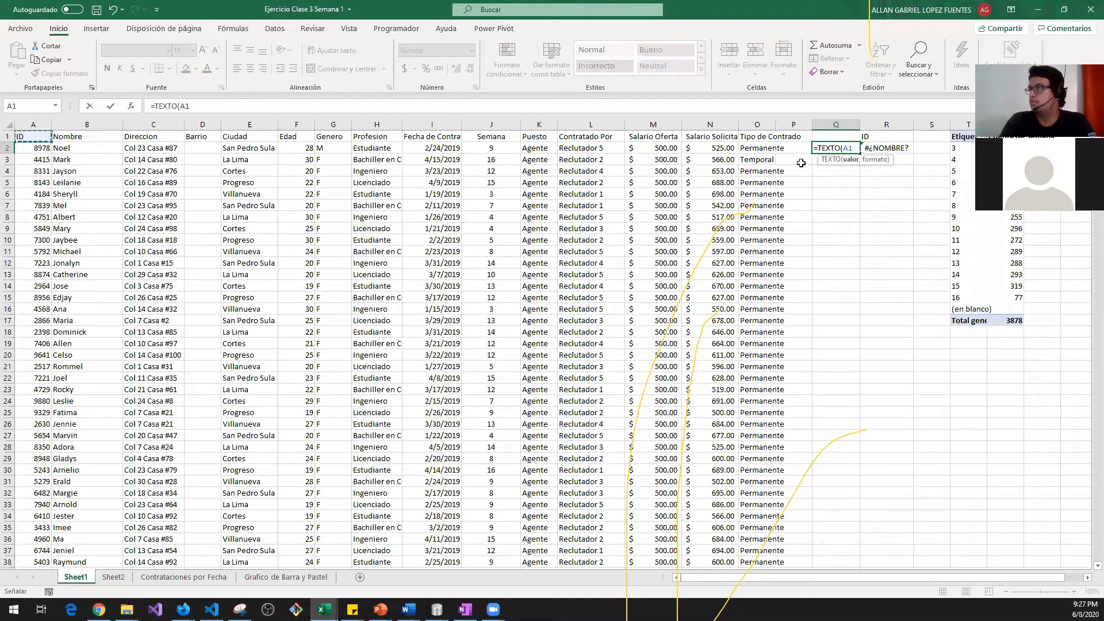
pyautogui.press('Down')
pyautogui.press('Return')
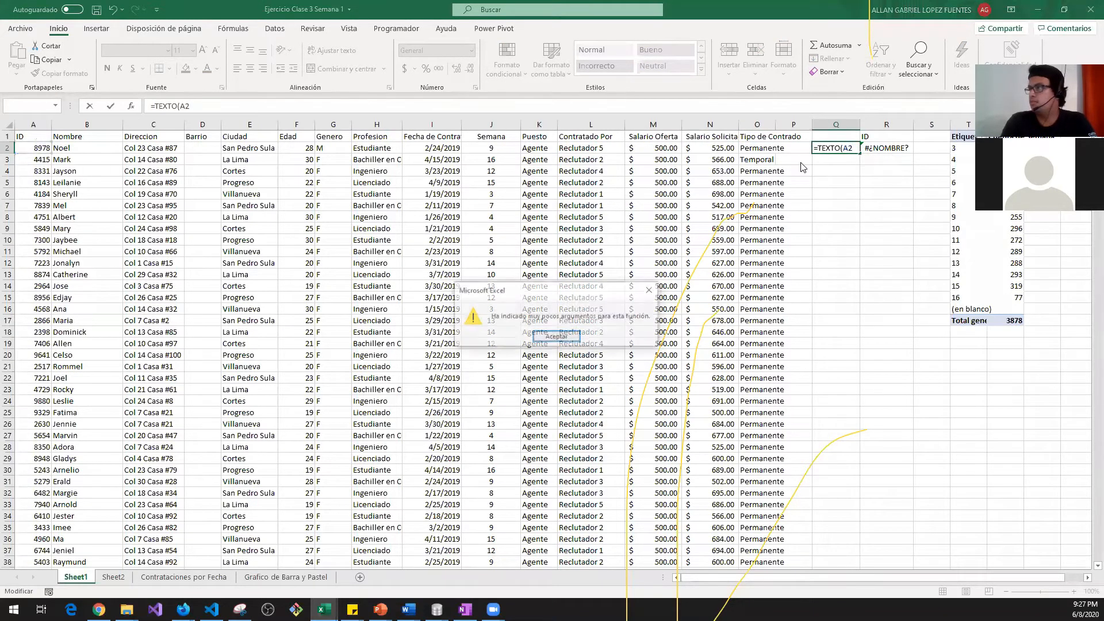
pyautogui.press('Return')
# Step: Finish the TEXTO formula with format 0000 instead of ####, showing 8978 as text
pyautogui.write(',####')
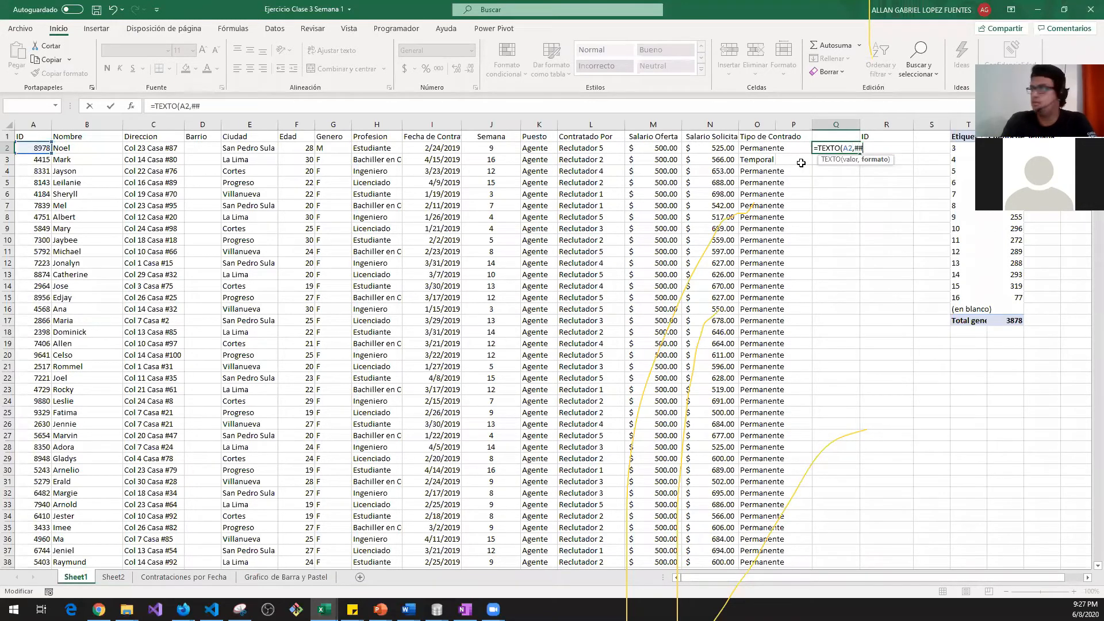
pyautogui.press('Return')
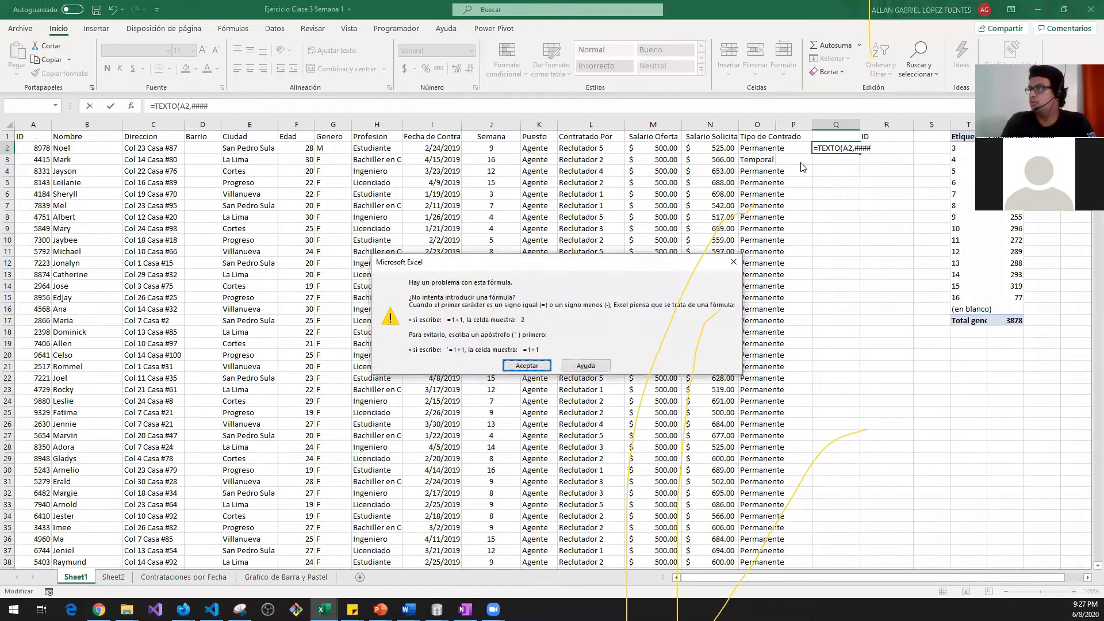
pyautogui.press('Return')
pyautogui.press('BackSpace')
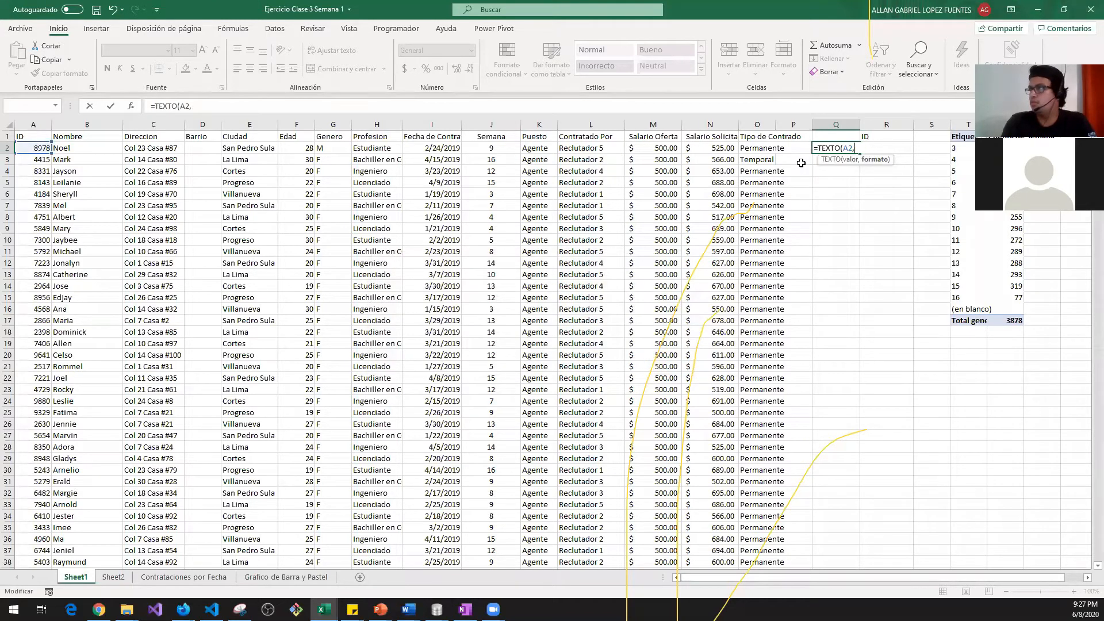
pyautogui.write('0000')
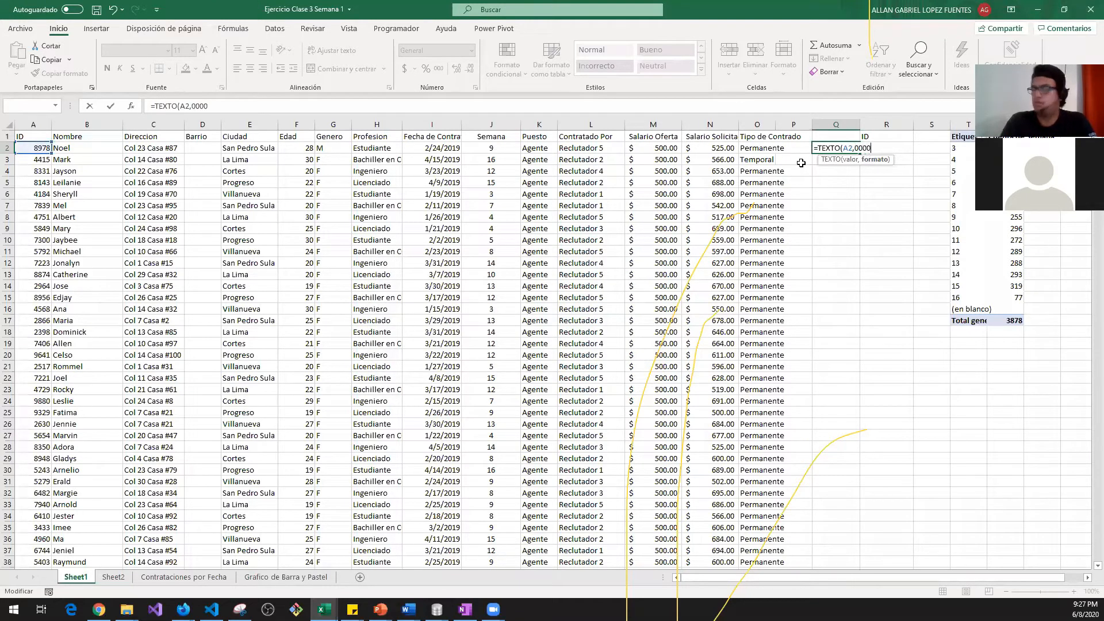
pyautogui.press('Return')
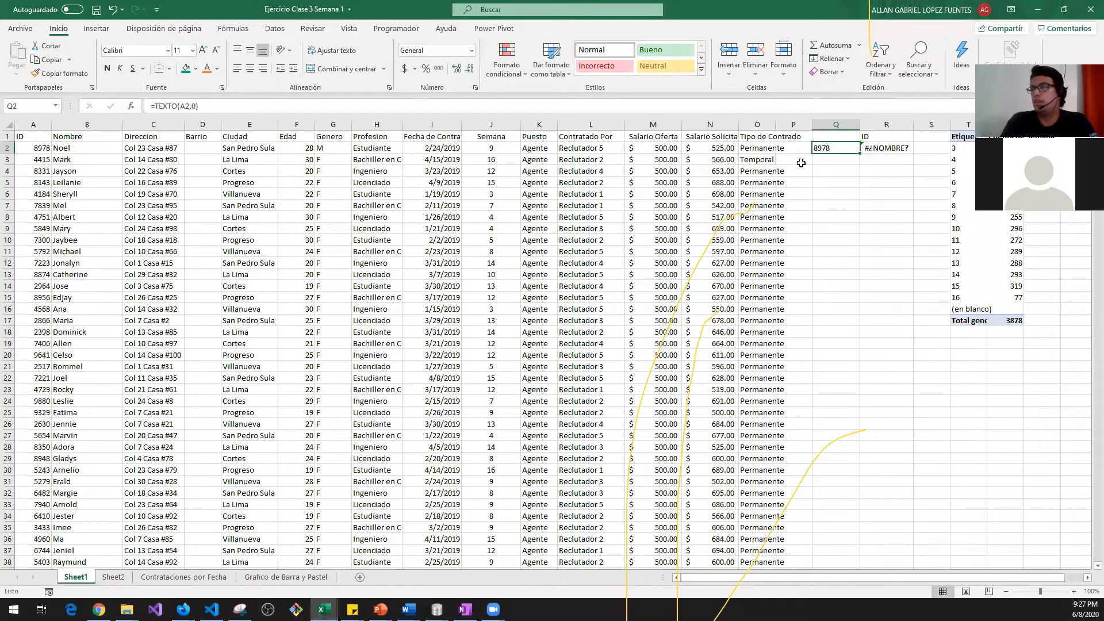
pyautogui.press('Right')
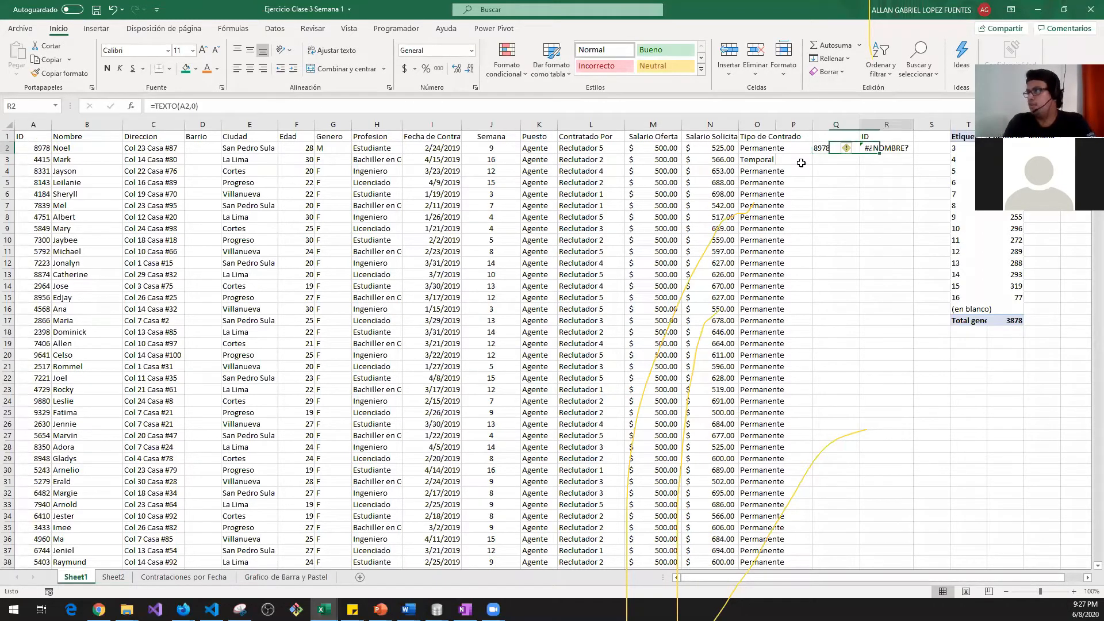
# Step: Try an incomplete =DERECHA(Q2) formula in R2, then delete it
pyautogui.write('=')
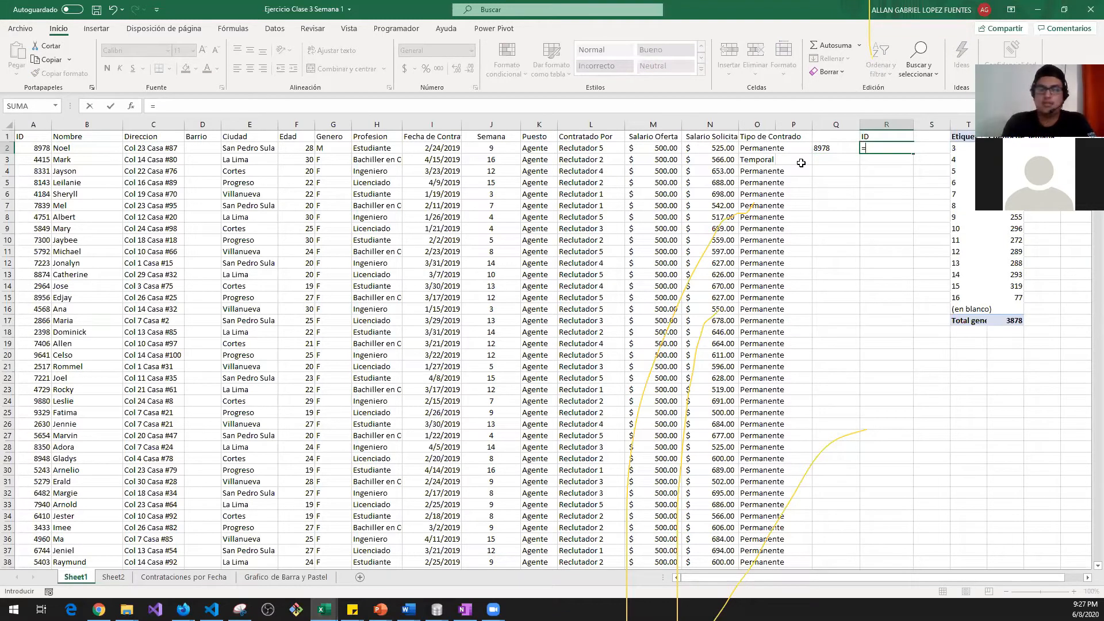
pyautogui.write('DERECHA(')
pyautogui.press('Left')
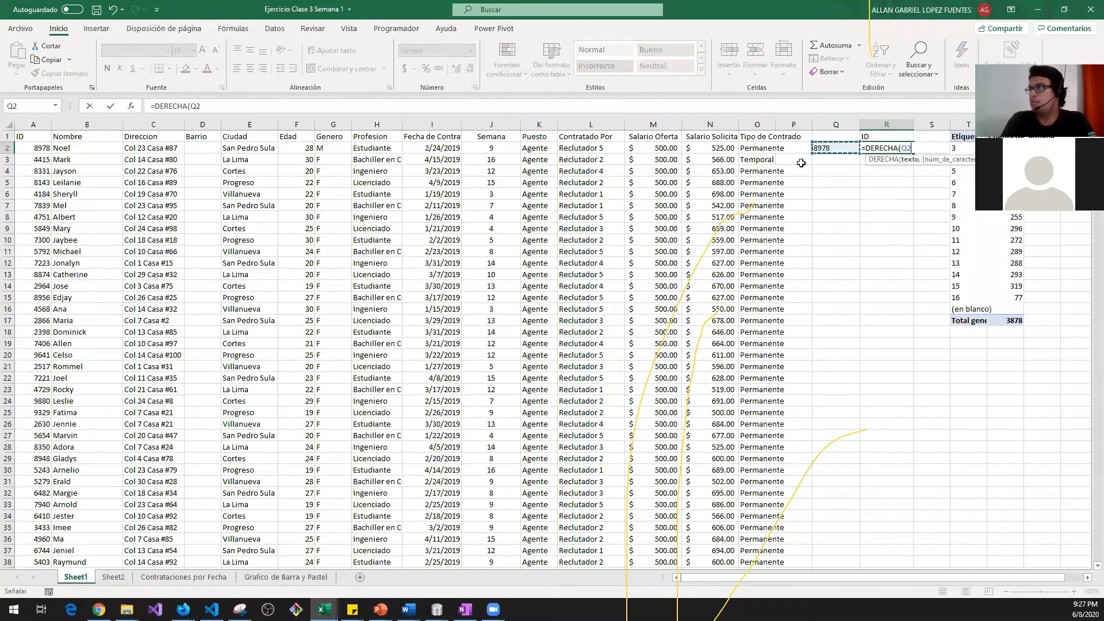
pyautogui.hotkey('ctrl', 'Return')
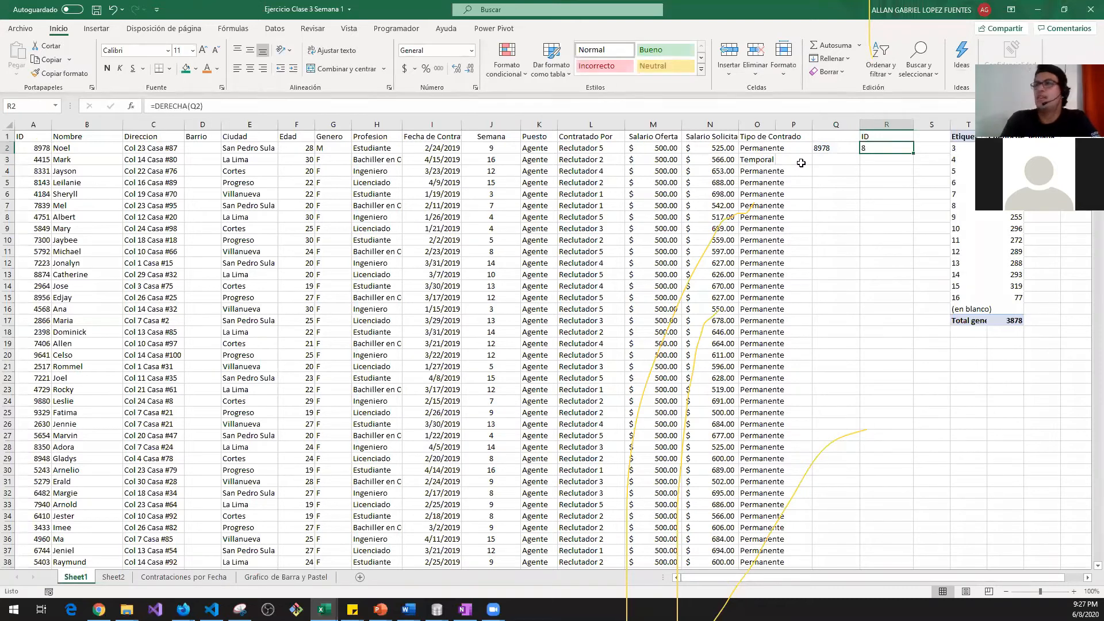
pyautogui.press('Delete')
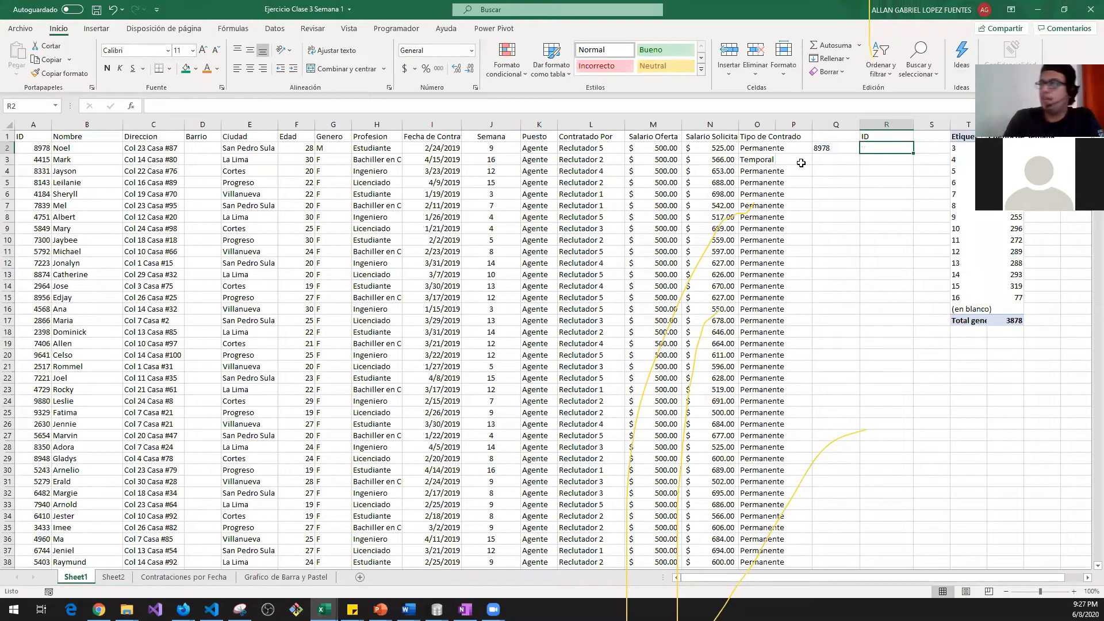
pyautogui.press('Left')
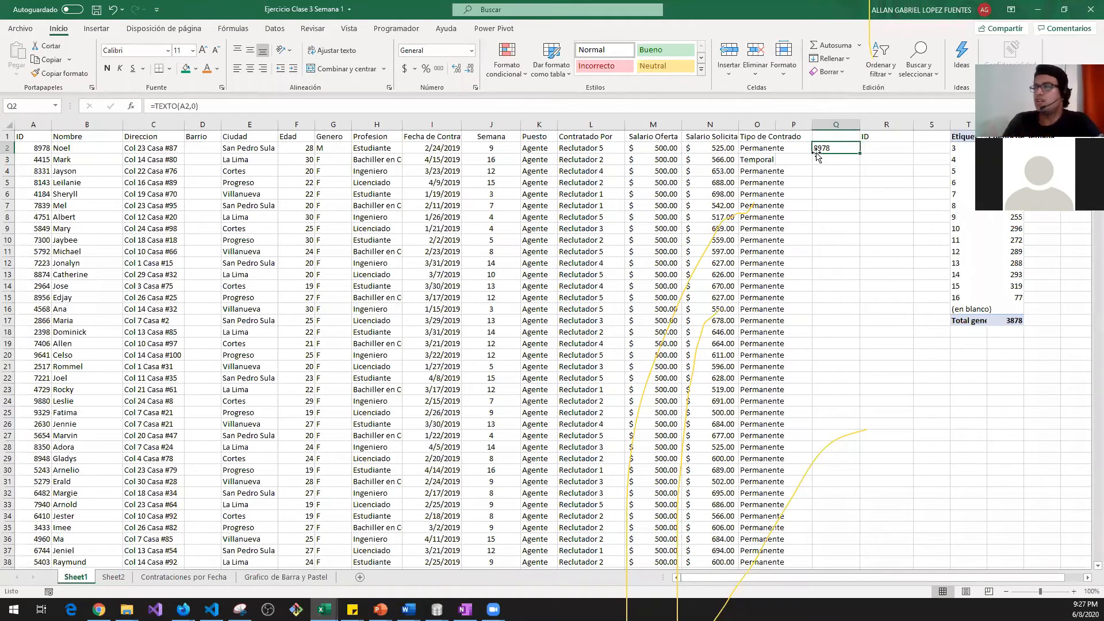
# Step: Retype the 'ID' header in R1
pyautogui.click(760, 149)
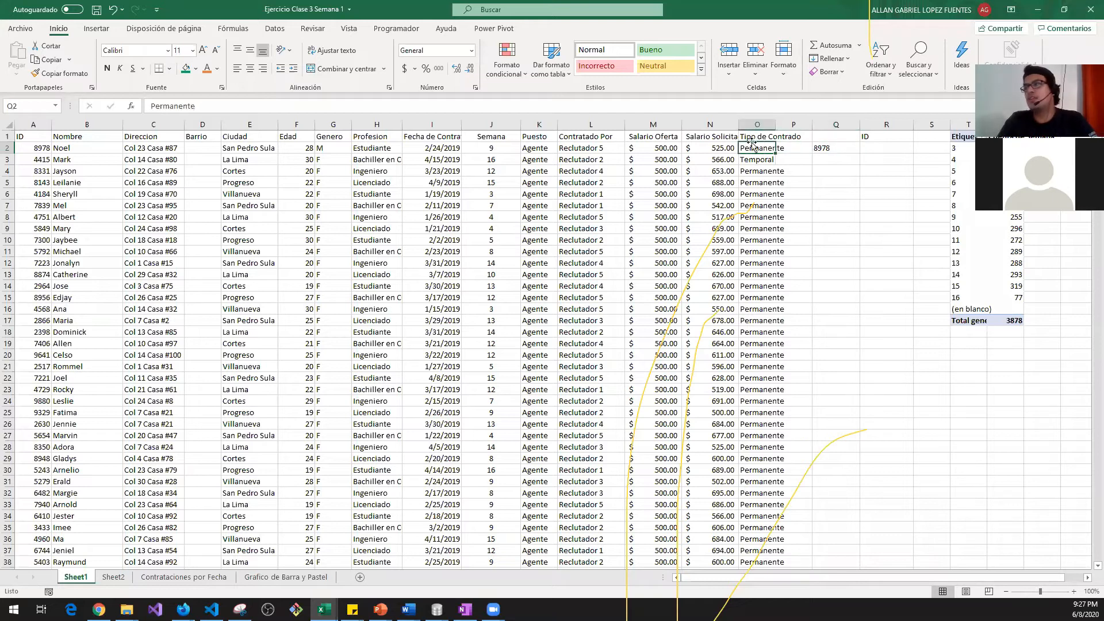
pyautogui.click(826, 149)
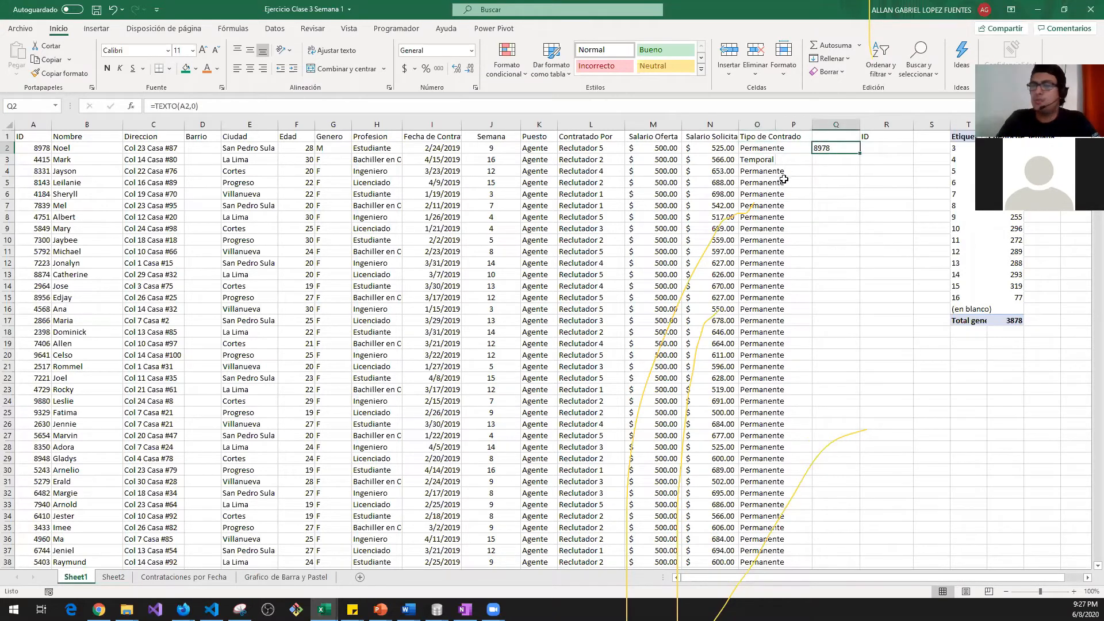
pyautogui.click(758, 147)
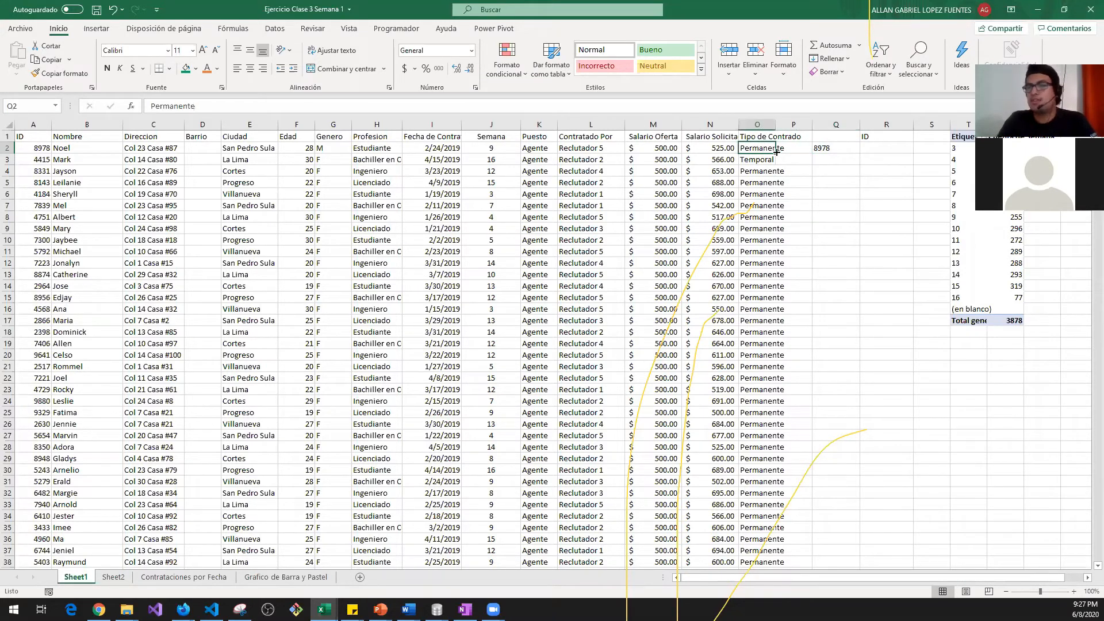
pyautogui.click(864, 139)
pyautogui.write('ID')
pyautogui.press('Return')
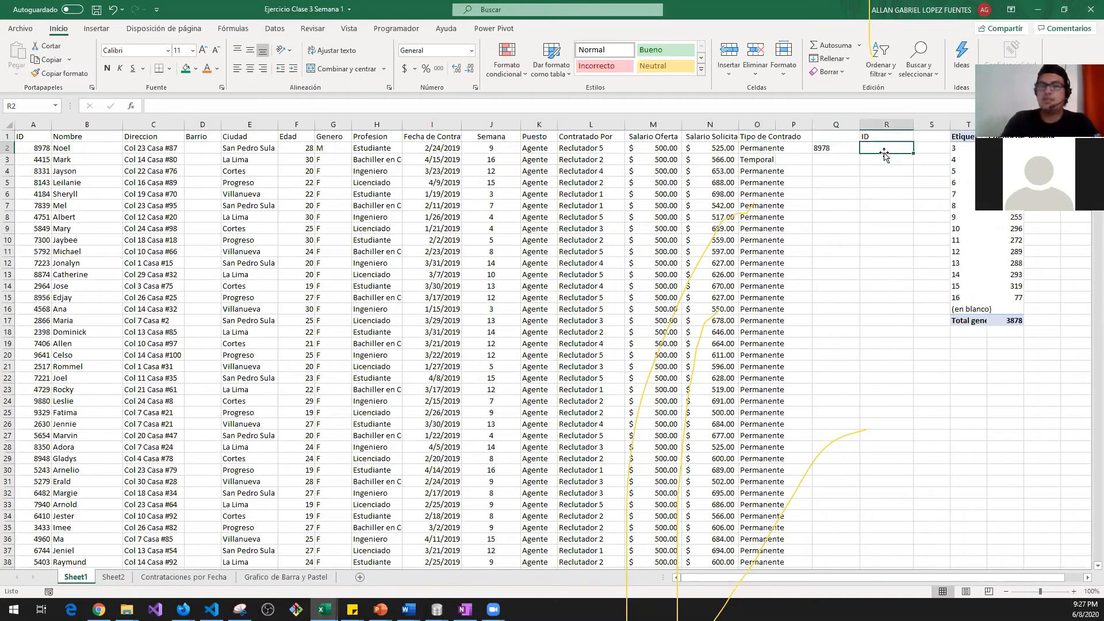
# Step: Enter =DERECHA(Q2,2) in R2, showing 78
pyautogui.write('=')
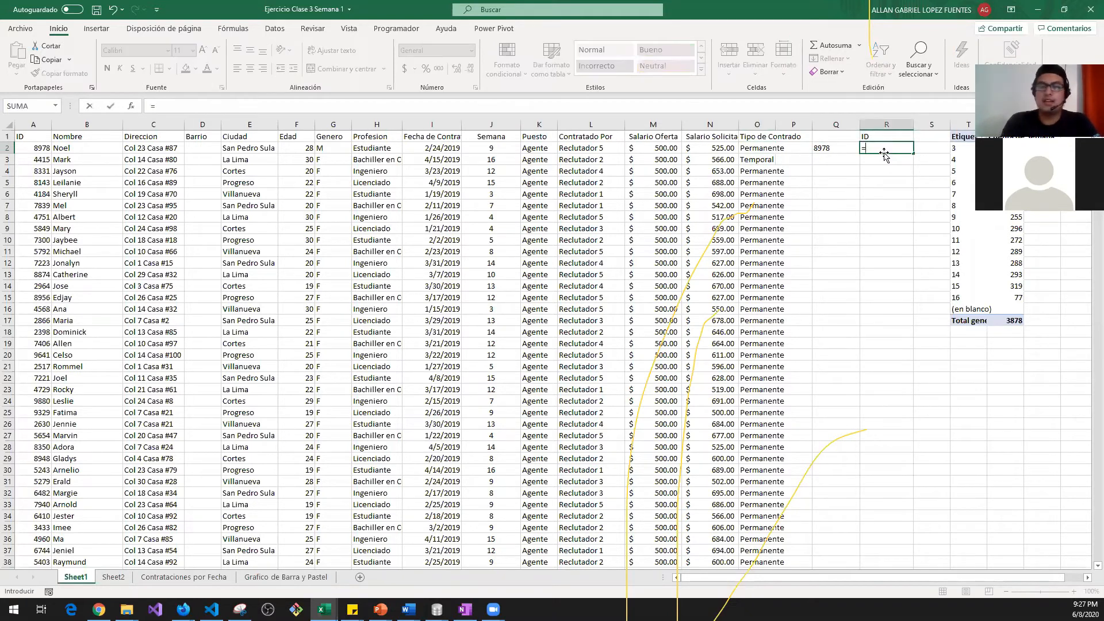
pyautogui.write('der')
pyautogui.press('Tab')
pyautogui.press('Left')
pyautogui.write(',2')
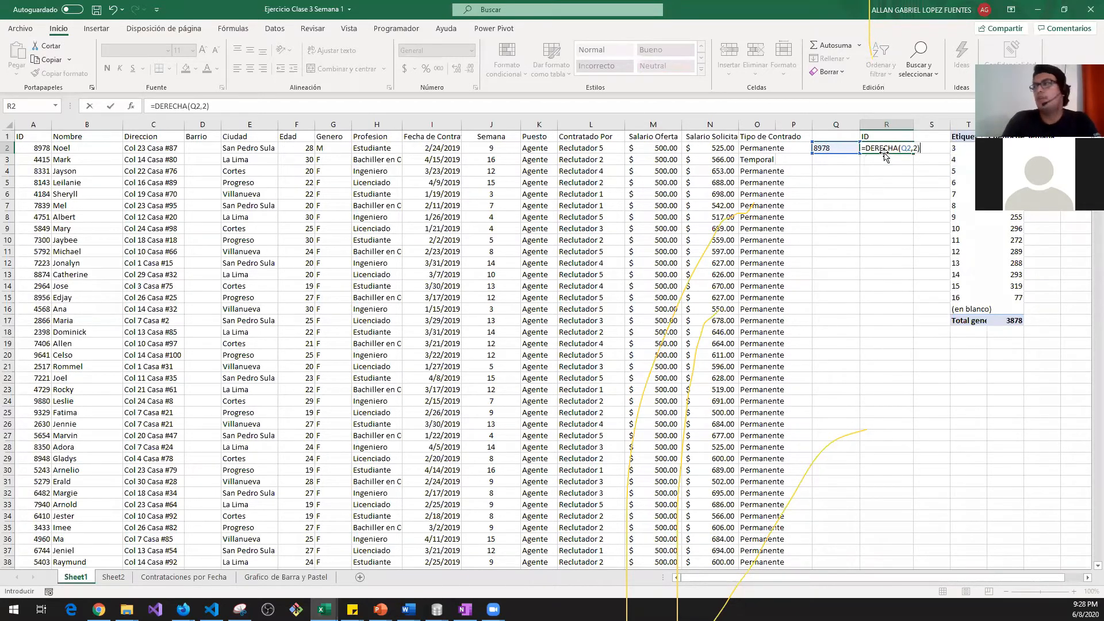
pyautogui.press('Return')
pyautogui.press('Up')
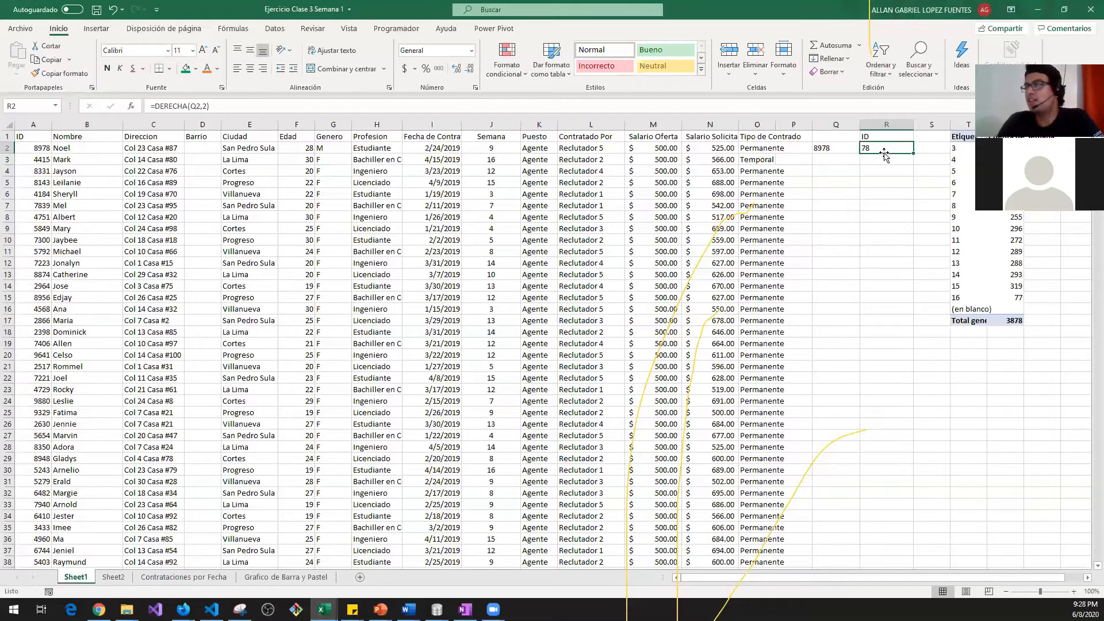
pyautogui.press('Return')
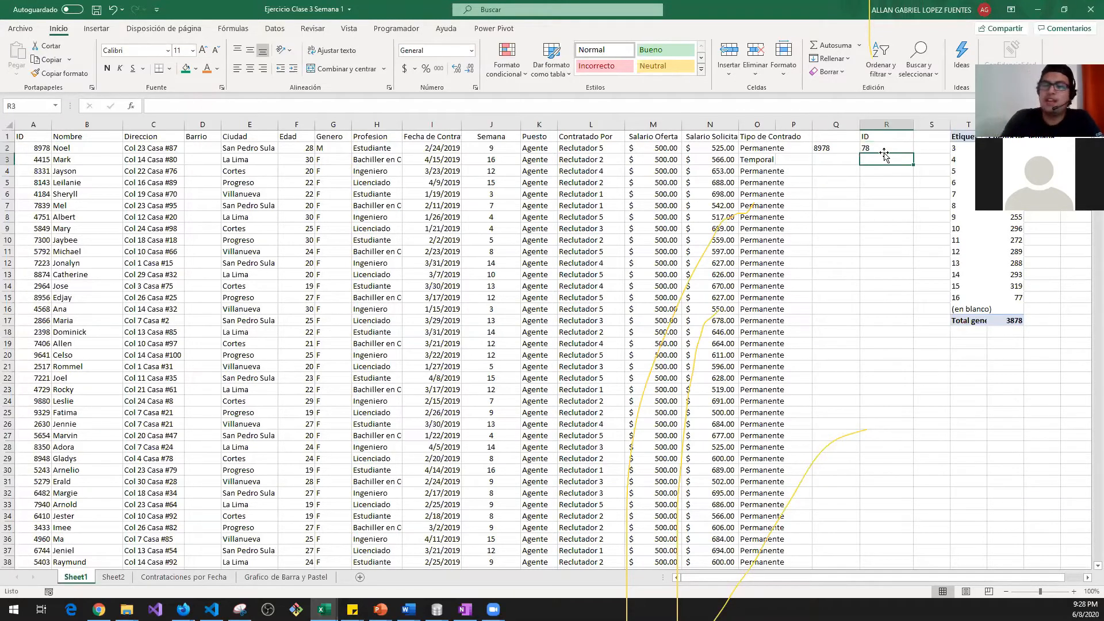
# Step: Test =R2+5 in R3, then delete that formula
pyautogui.write('=')
pyautogui.click(884, 151)
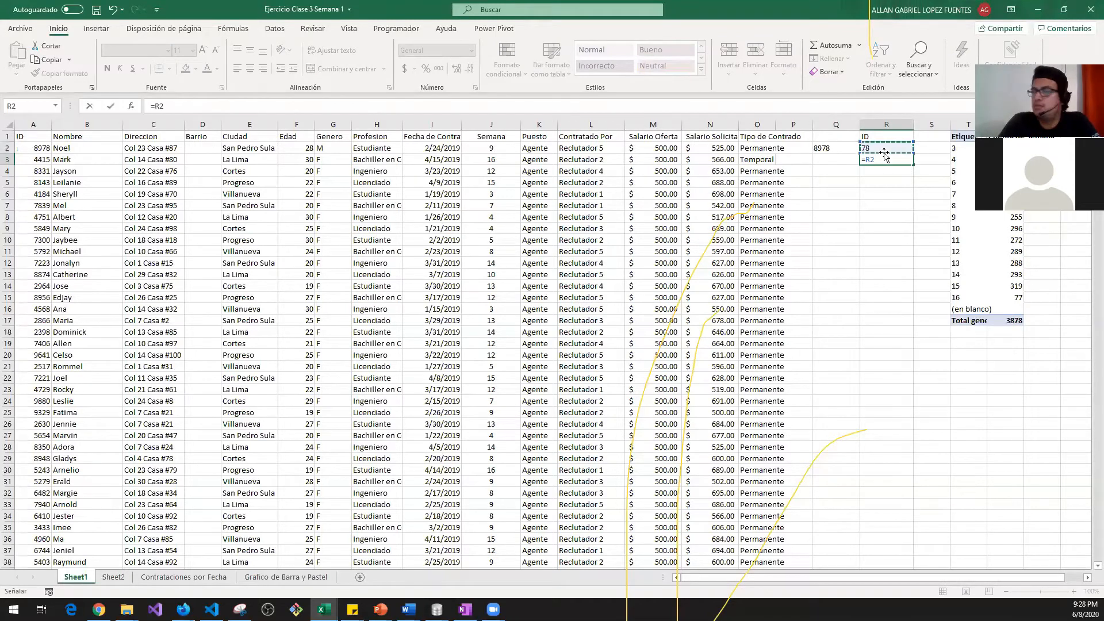
pyautogui.write('+5')
pyautogui.press('Return')
pyautogui.press('Up')
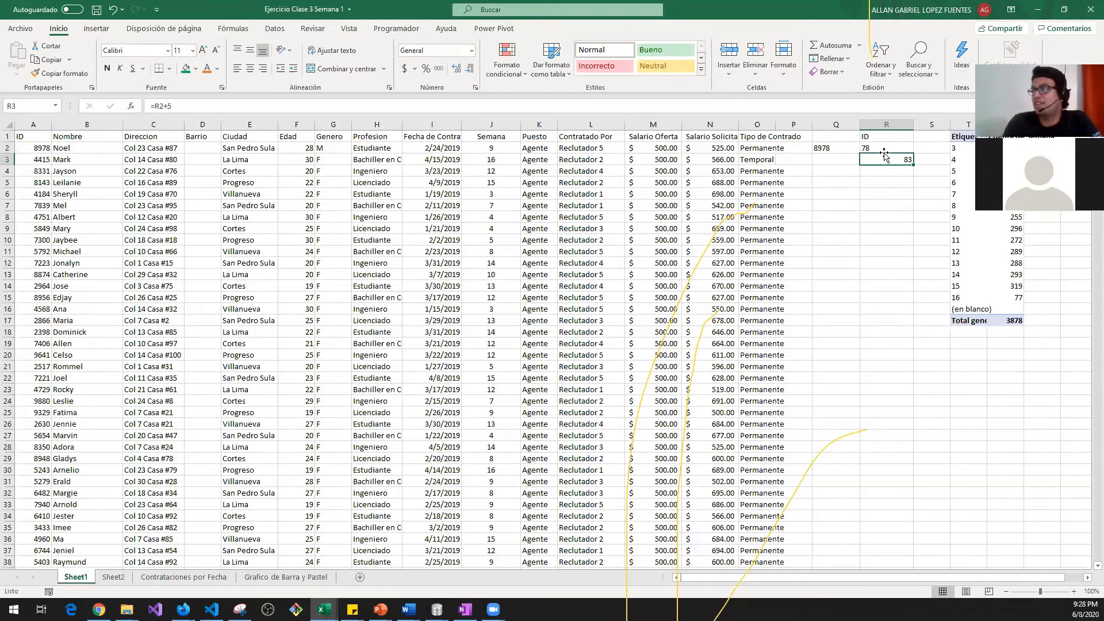
pyautogui.press('Delete')
# Step: Clear the DERECHA formula from R2 and the TEXTO formula from Q2
pyautogui.press('Up')
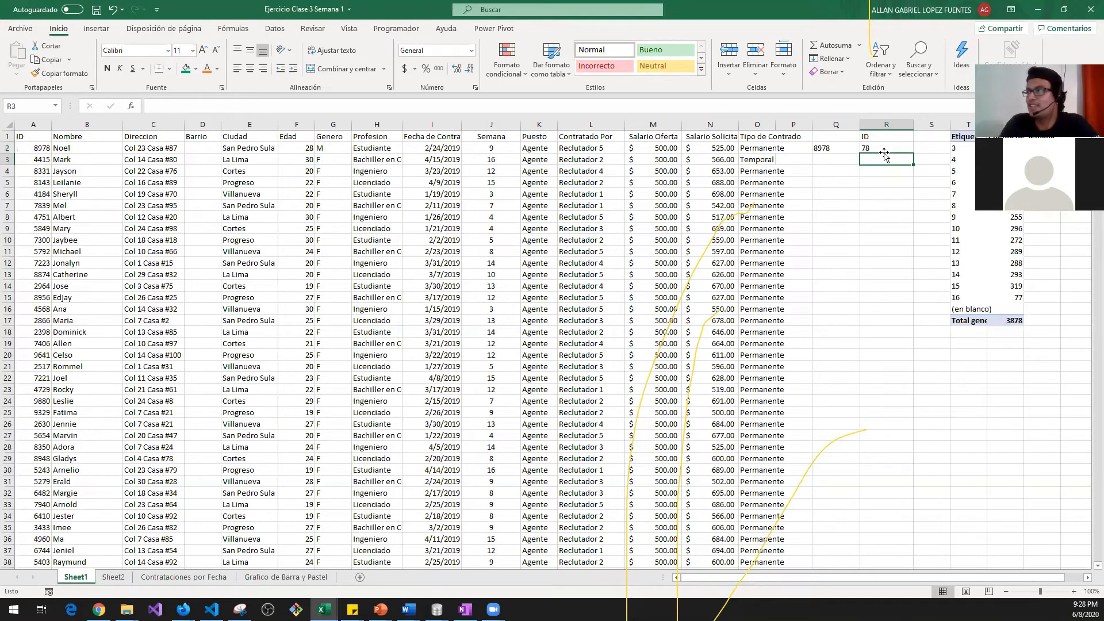
pyautogui.press('Left')
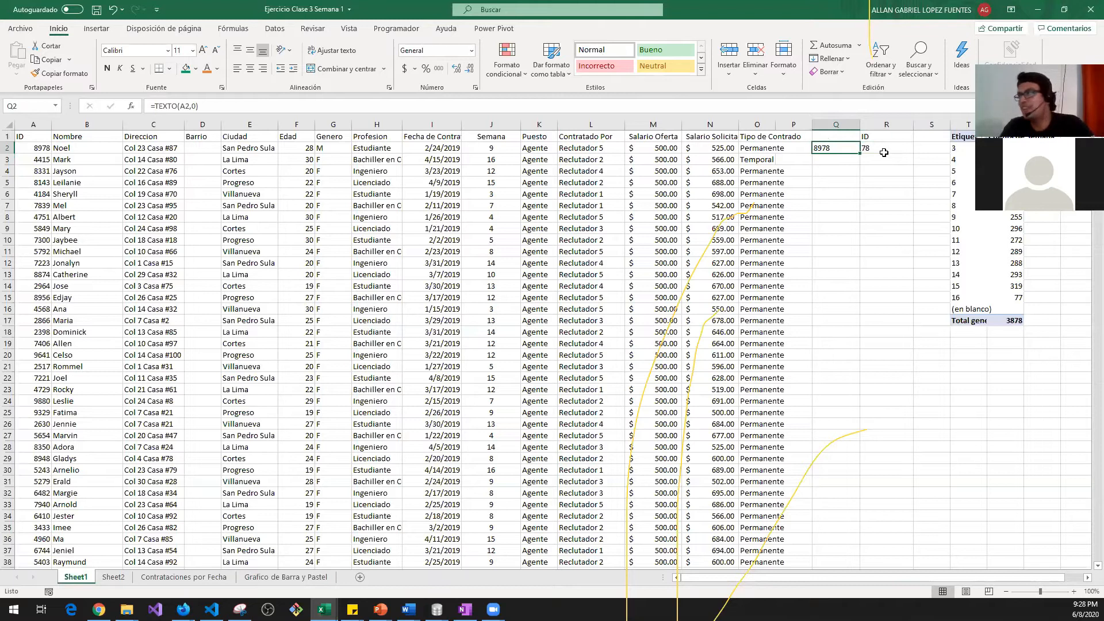
pyautogui.click(883, 151)
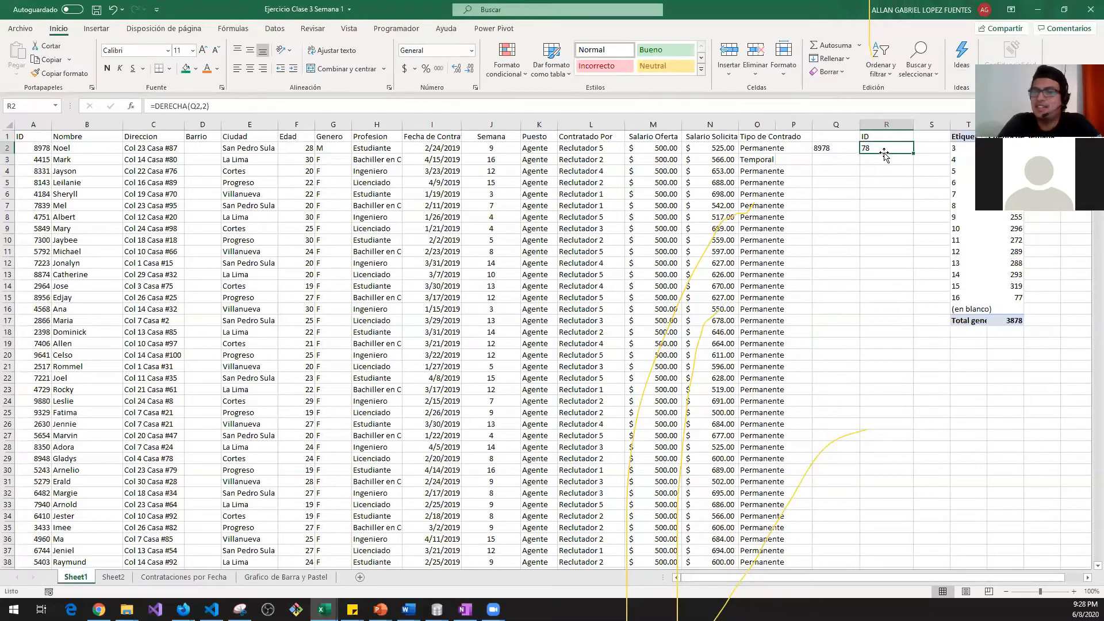
pyautogui.press('Down')
pyautogui.press('Up')
pyautogui.press('Delete')
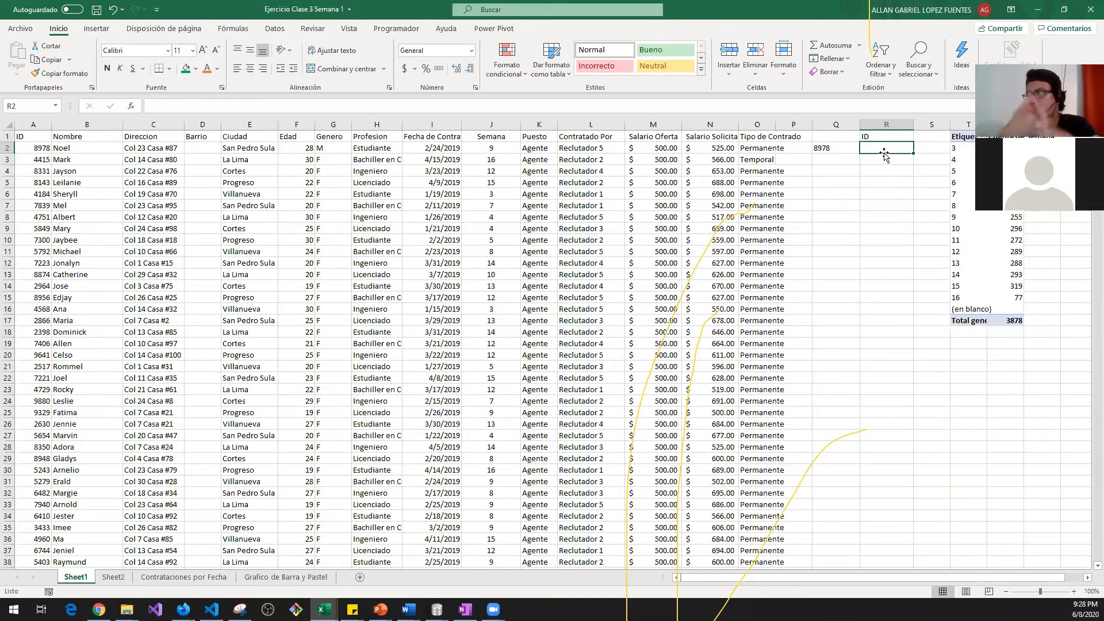
pyautogui.press('Left')
pyautogui.press('Delete')
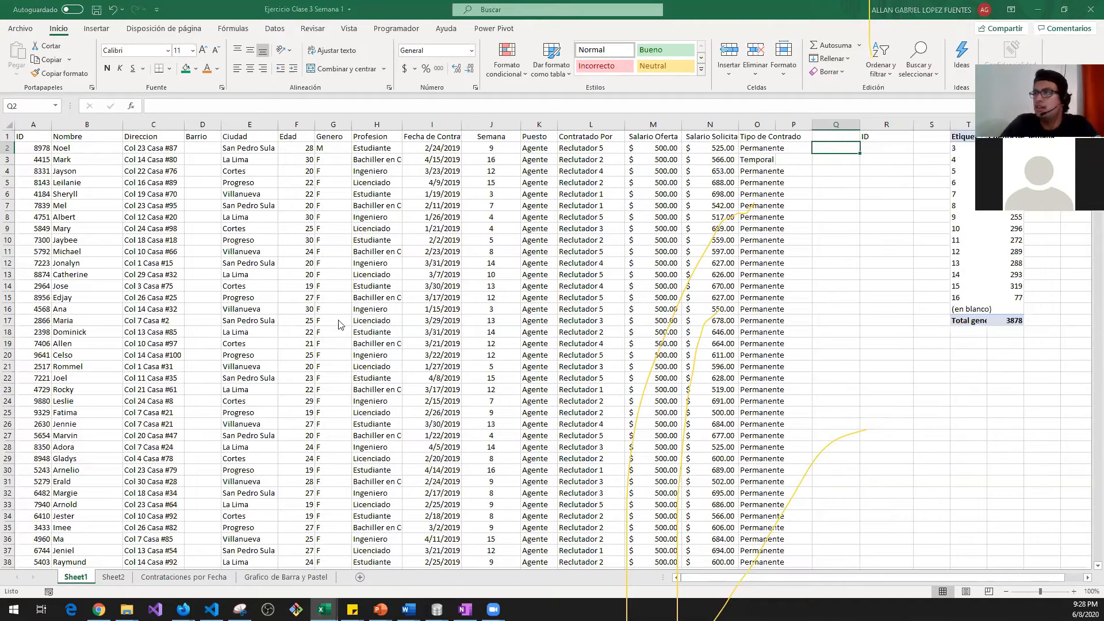
# Step: Switch to the nst-est2019-01 population workbook, then to the Zoom meeting app
pyautogui.hotkey('alt', 'Tab')
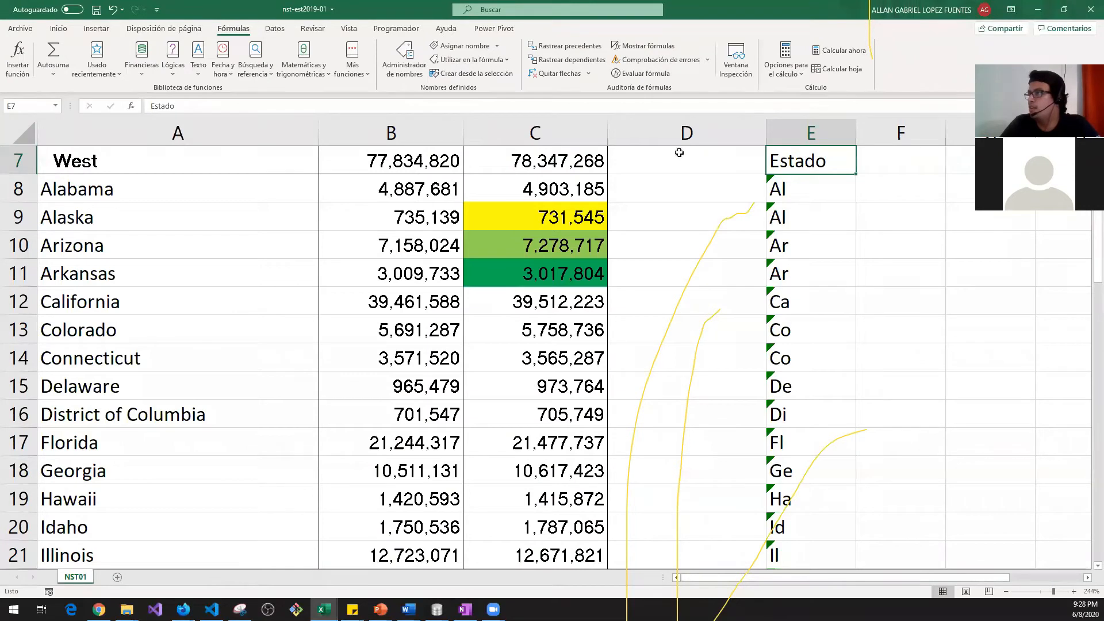
pyautogui.click(845, 76)
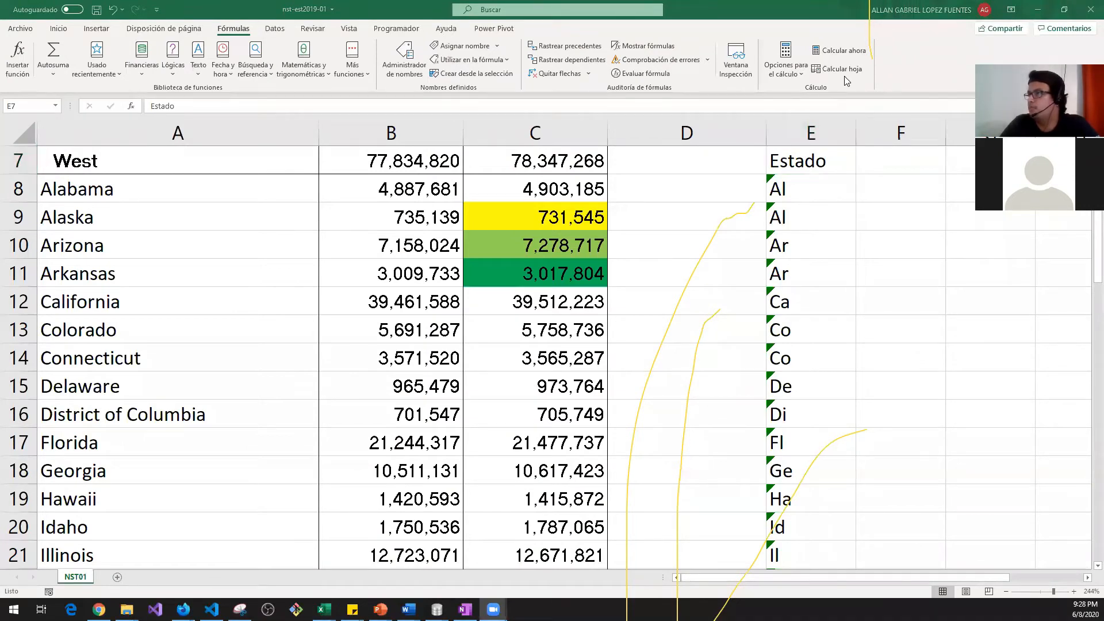
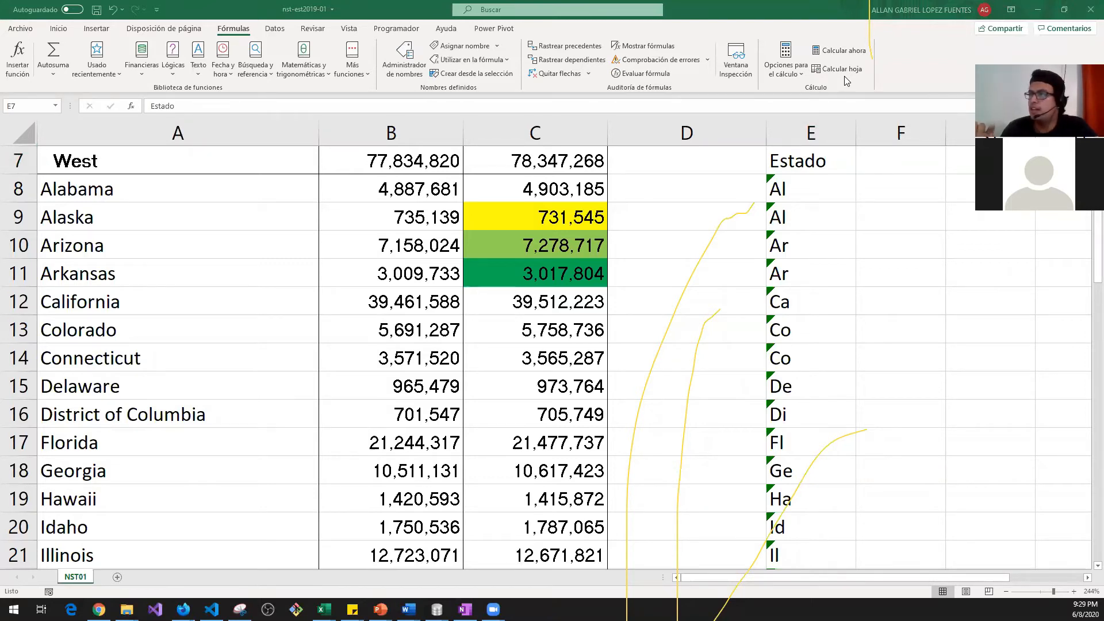
# Step: Inspect the =IZQUIERDA(A8,2) two-letter abbreviation formula in E8
pyautogui.click(779, 185)
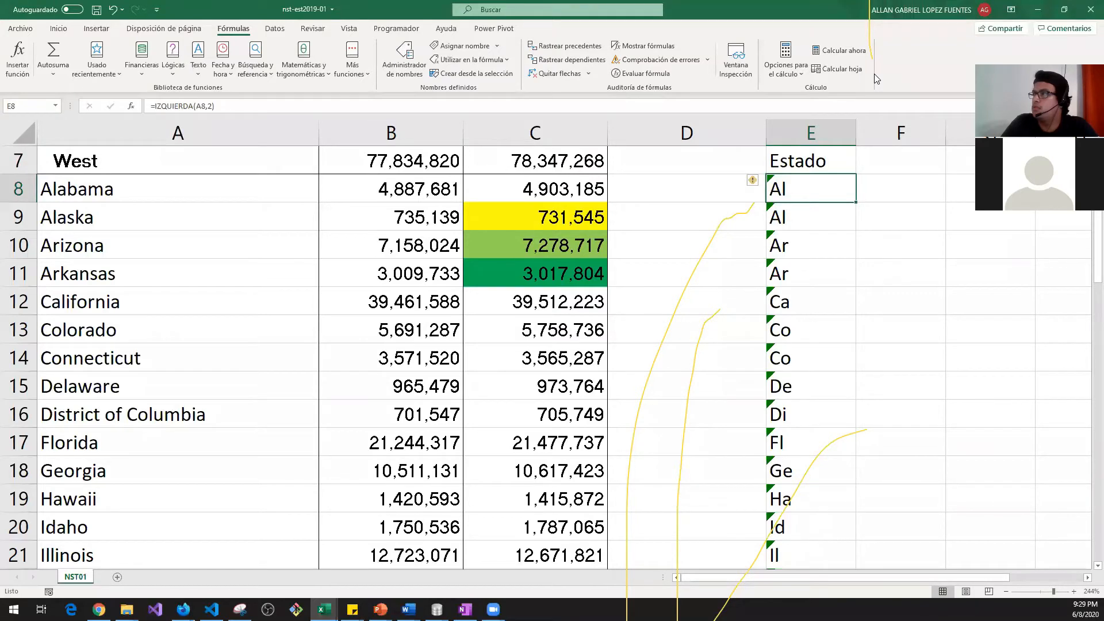
pyautogui.click(750, 67)
pyautogui.click(704, 222)
pyautogui.moveTo(725, 381); pyautogui.dragTo(826, 566)
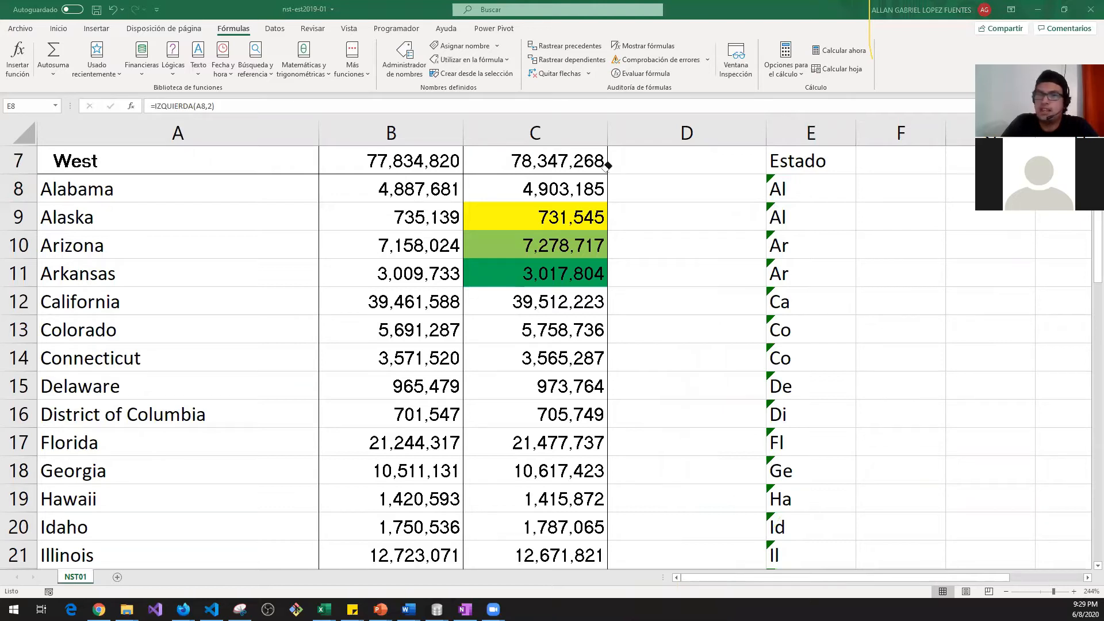
# Step: Reselect E8 and bring up its error smart tag menu with Fórmula desprotegida and Ignorar error
pyautogui.click(803, 185)
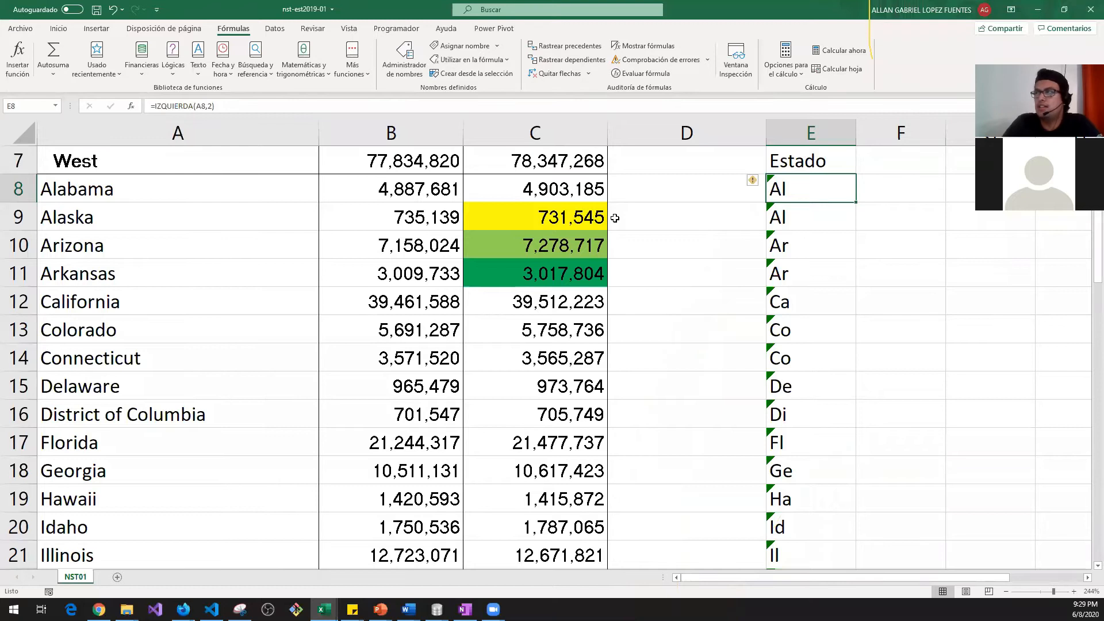
pyautogui.click(488, 191)
pyautogui.click(555, 217)
pyautogui.click(552, 329)
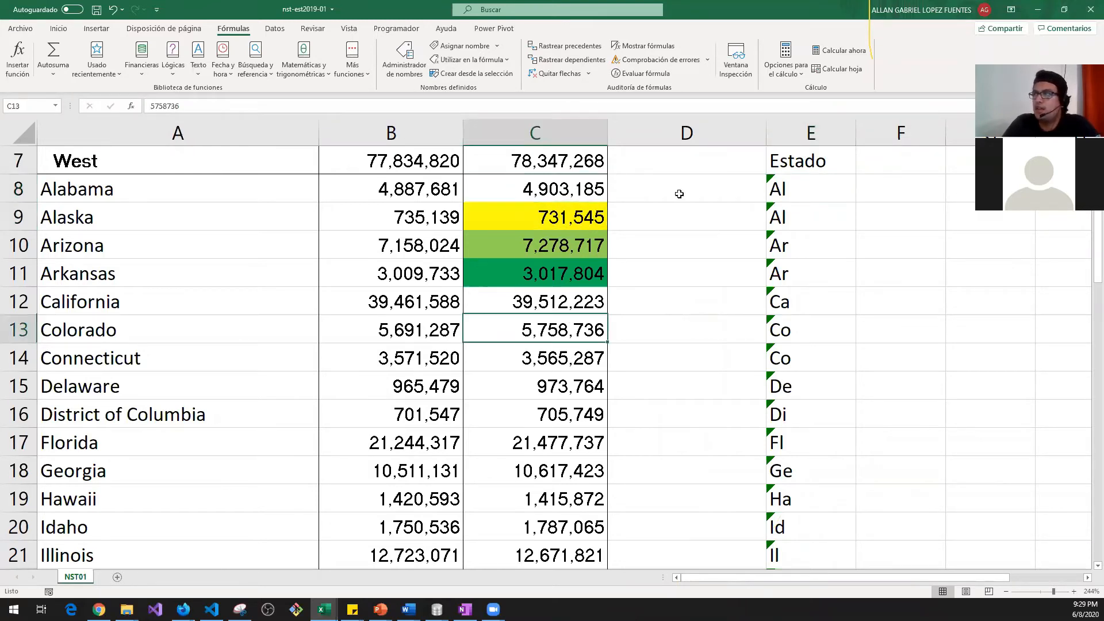
pyautogui.click(717, 196)
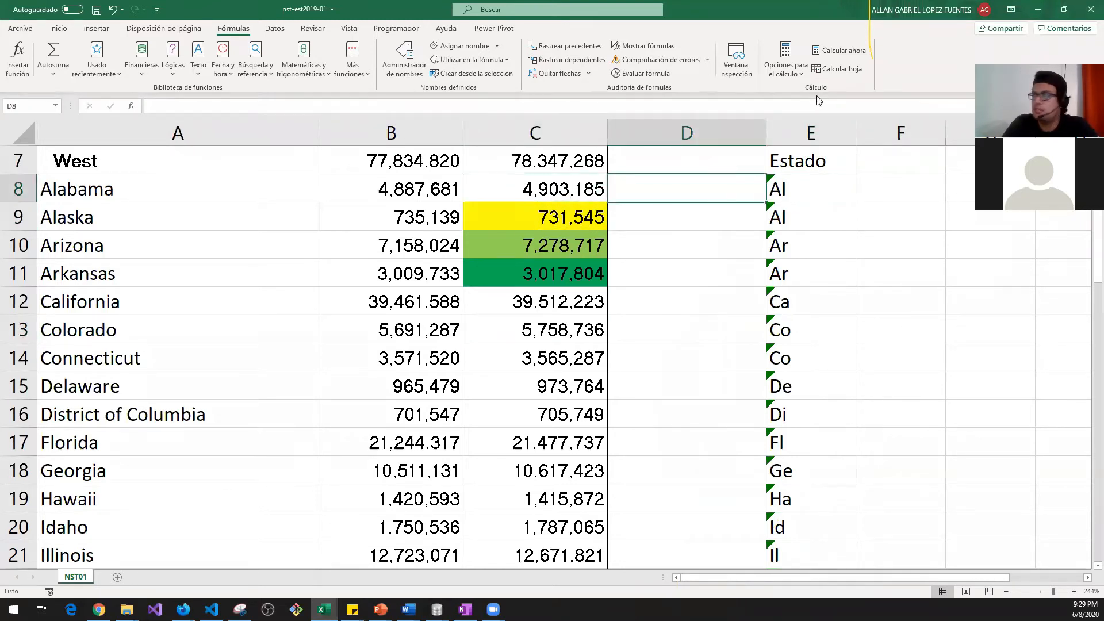
pyautogui.click(802, 186)
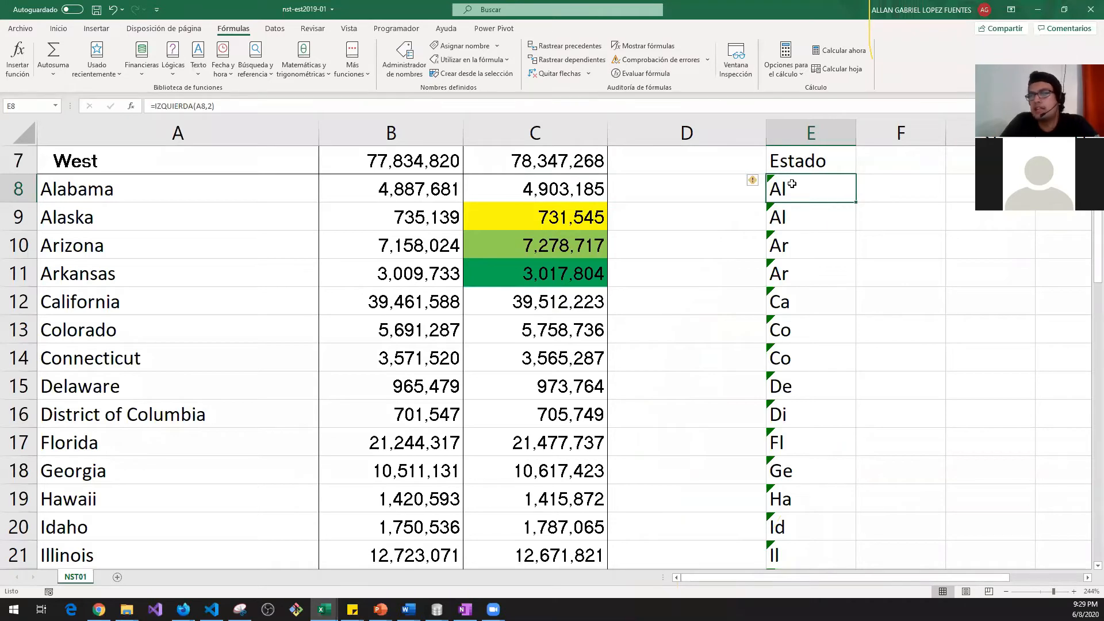
pyautogui.click(759, 180)
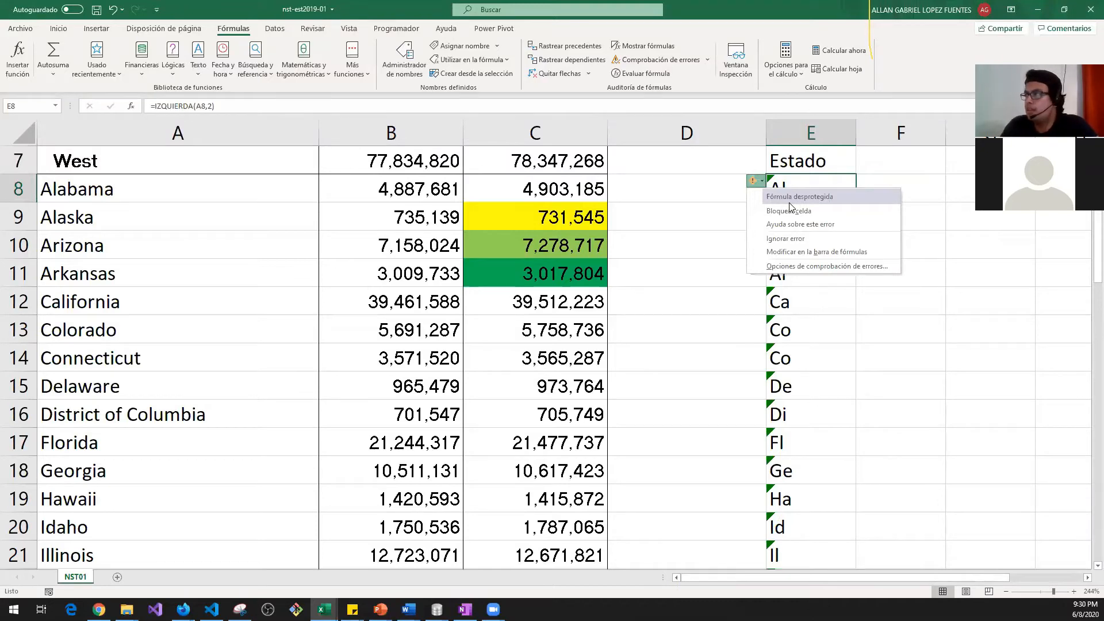
# Step: Ignore the formula error on E8, then on the whole E9:E59 range
pyautogui.click(782, 241)
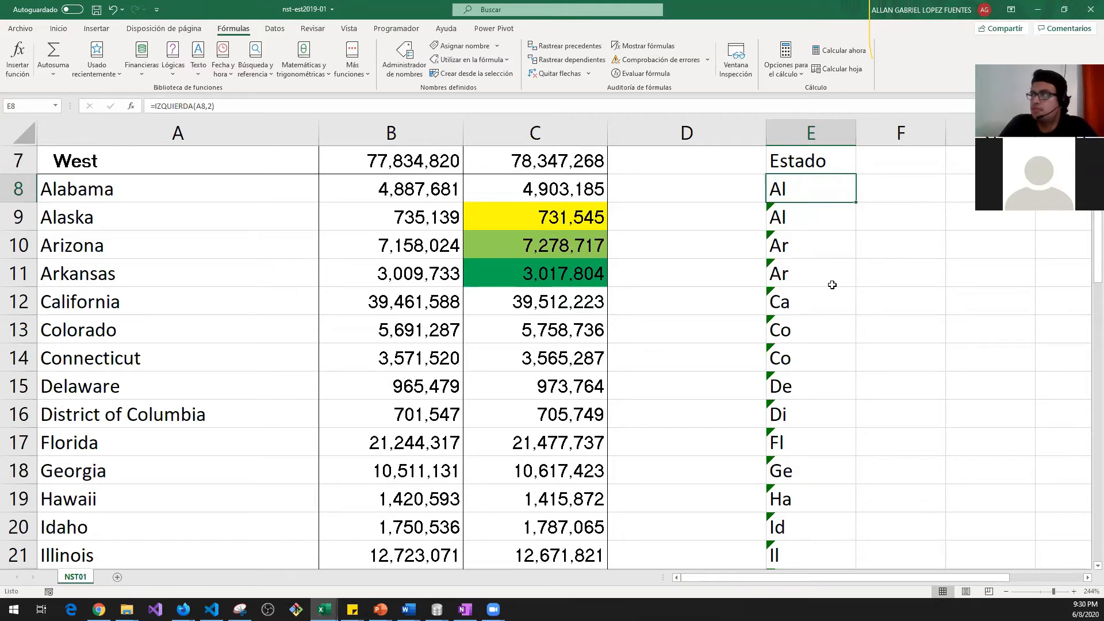
pyautogui.press('Down')
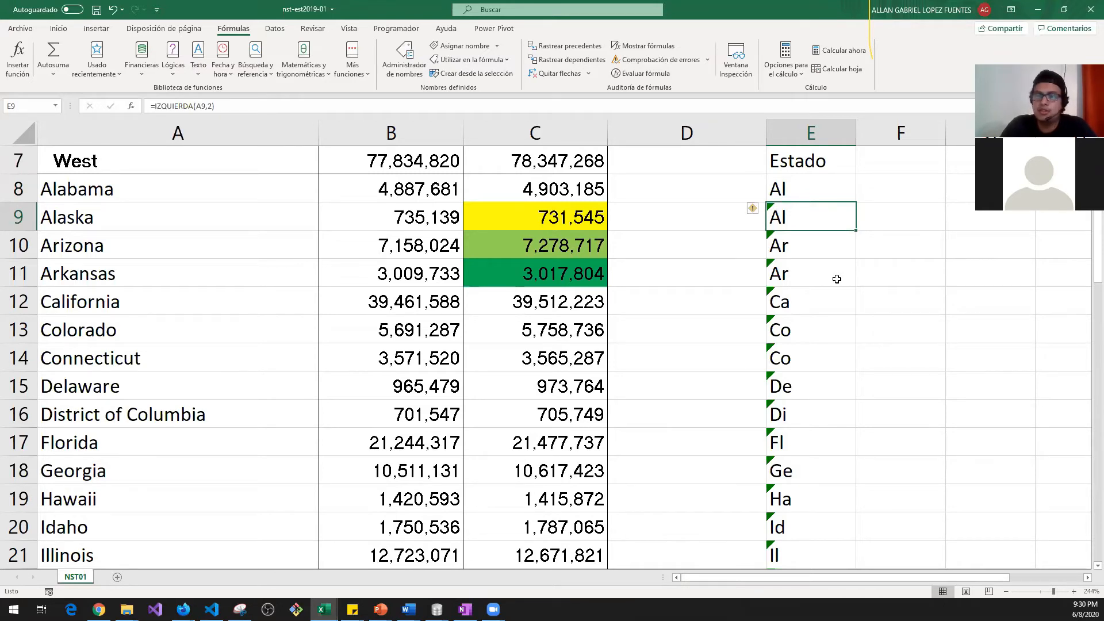
pyautogui.hotkey('ctrl', 'shift', 'Down')
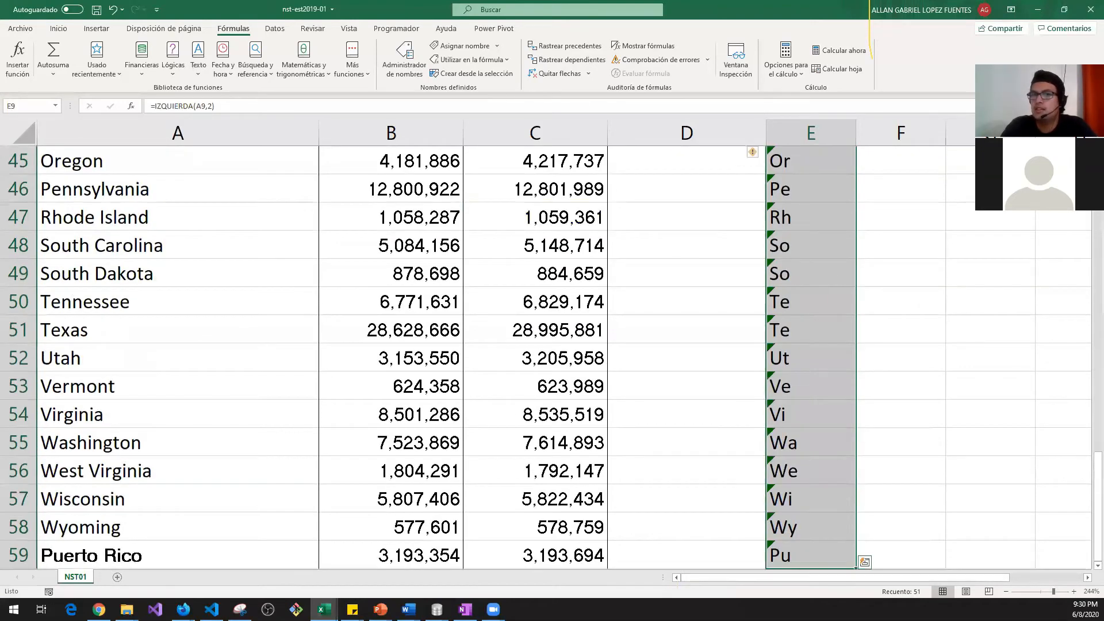
pyautogui.click(755, 153)
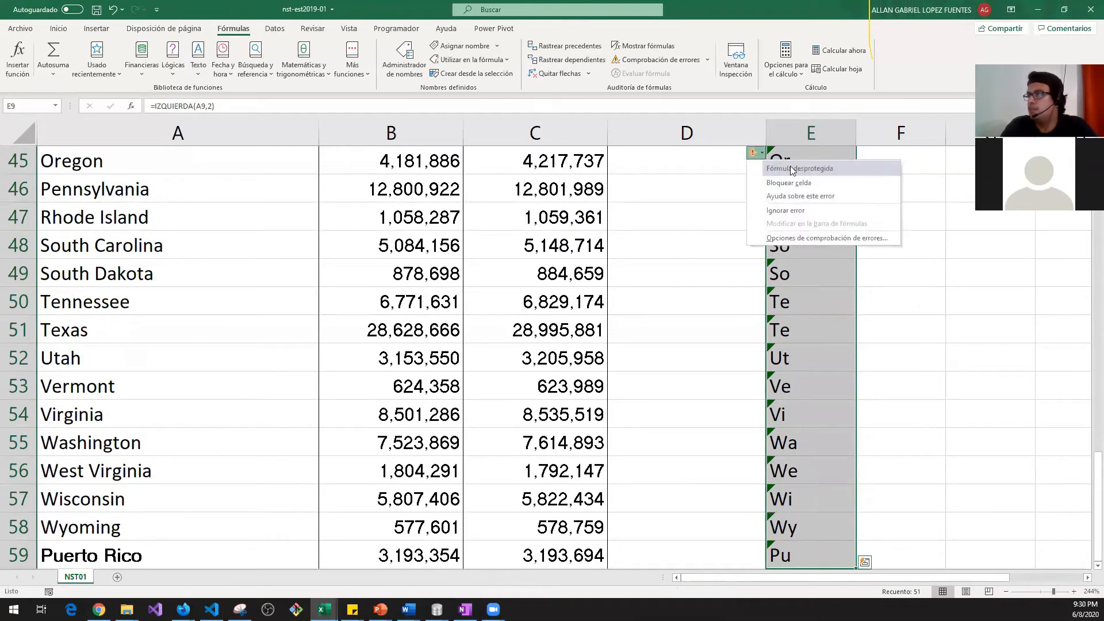
pyautogui.click(785, 210)
# Step: Return to E8 at the top of Estado and show the Text function list
pyautogui.click(803, 204)
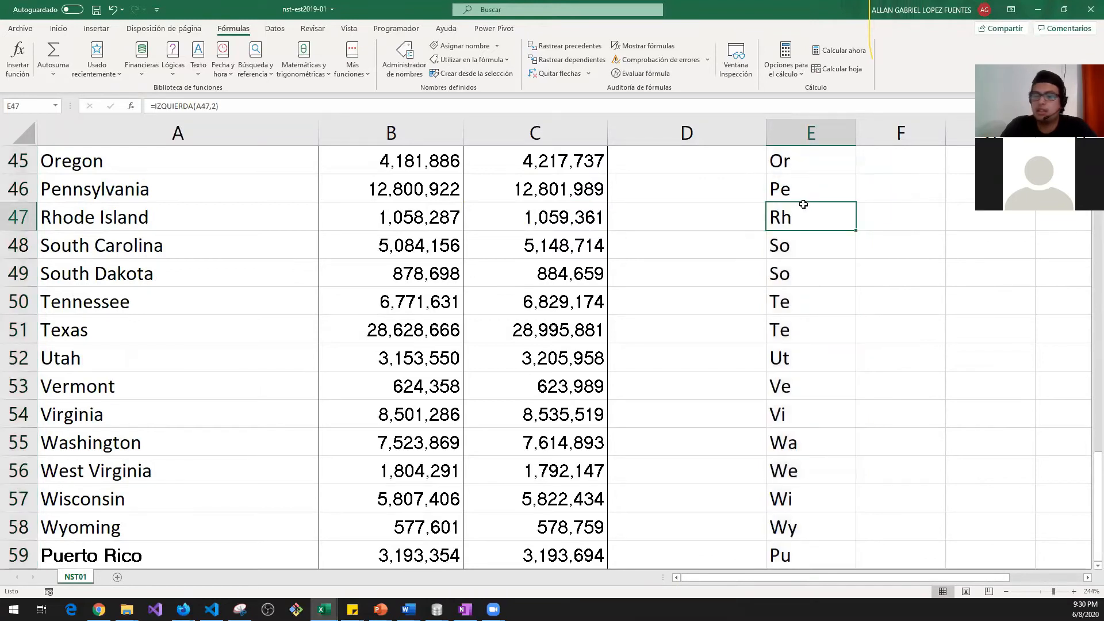
pyautogui.hotkey('ctrl', 'Up')
pyautogui.click(804, 207)
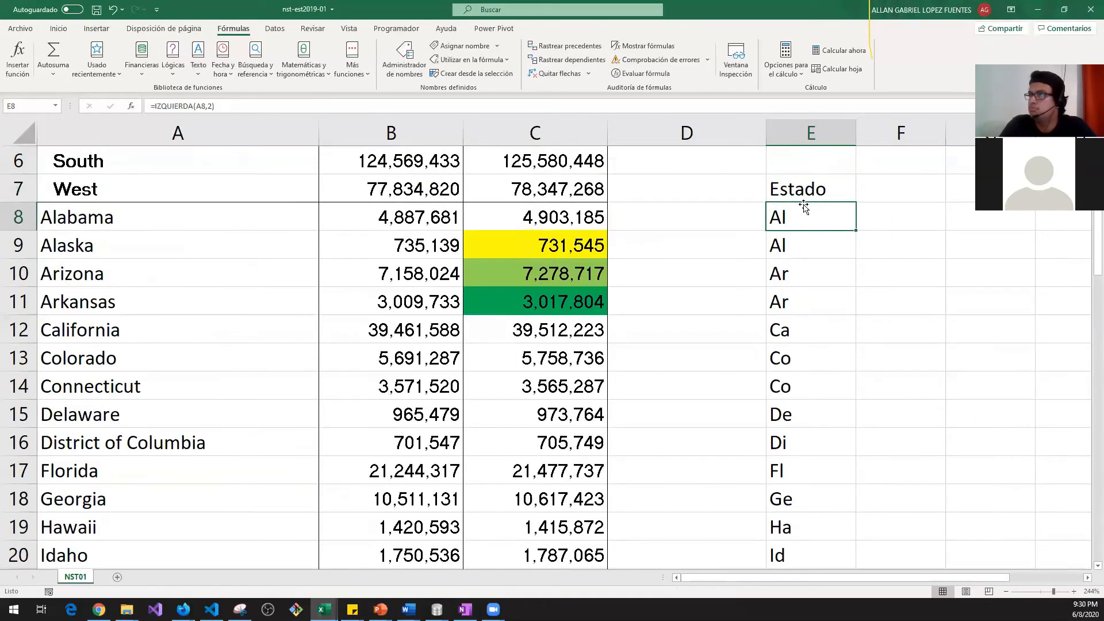
pyautogui.click(195, 73)
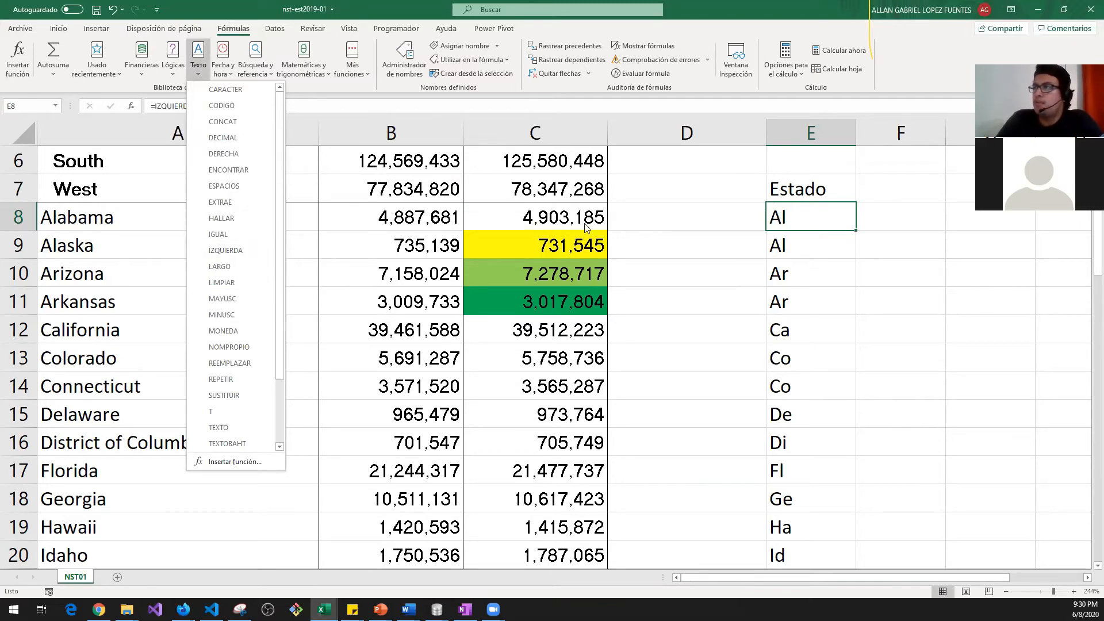
pyautogui.click(893, 220)
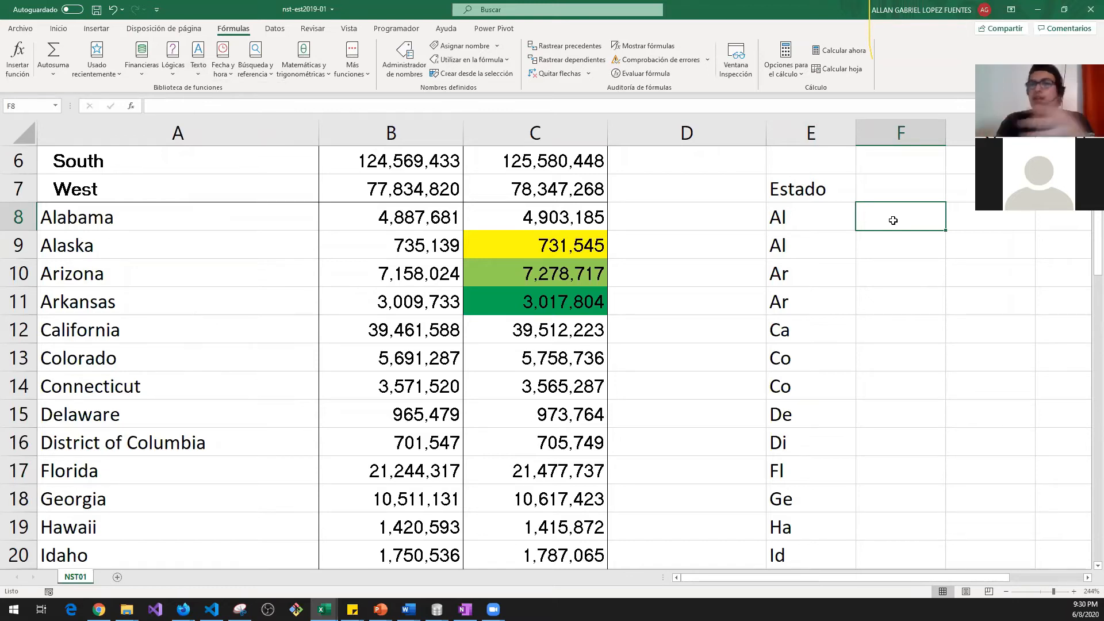
pyautogui.press('Left')
pyautogui.press('Left')
pyautogui.press('Left')
pyautogui.press('Left')
pyautogui.press('Left')
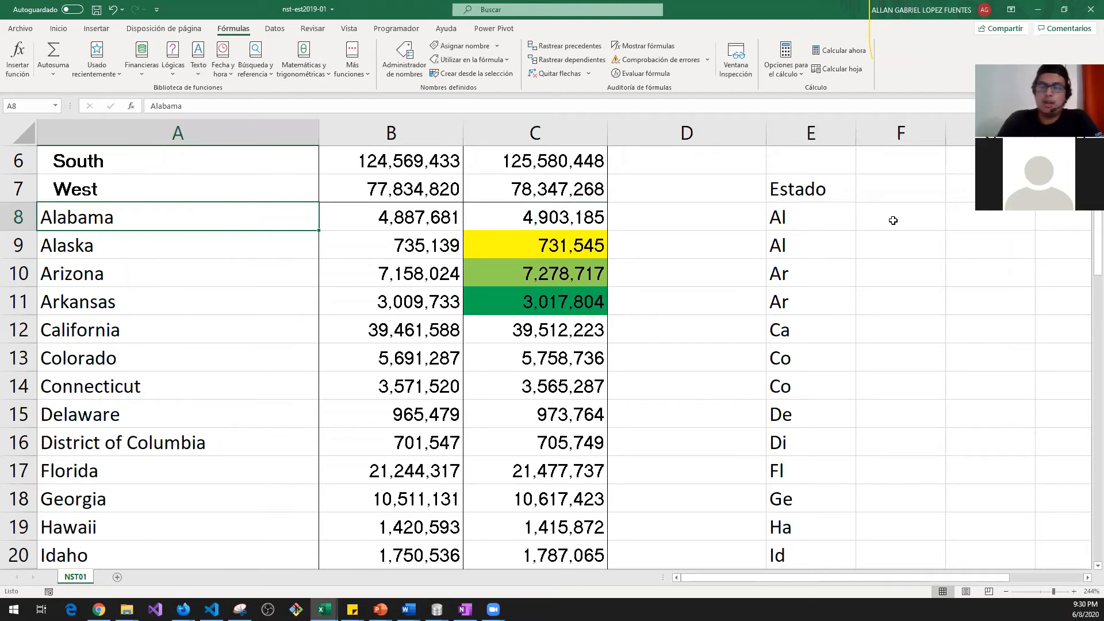
# Step: Change the state name in A8 from Alabama to lowercase alabama
pyautogui.write('al')
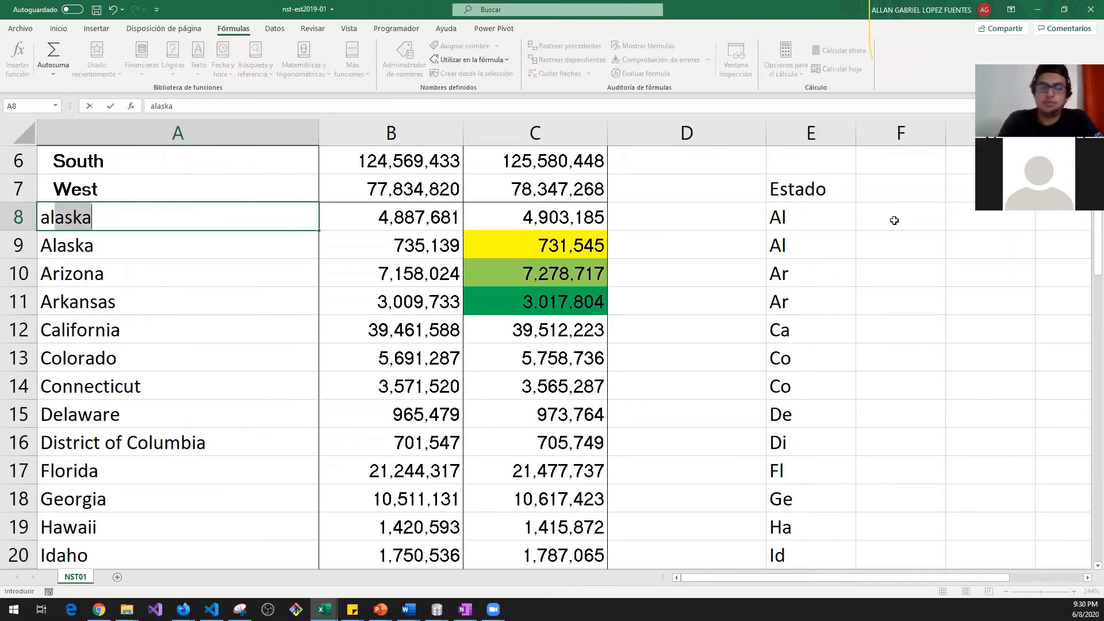
pyautogui.write('bama')
pyautogui.press('Escape')
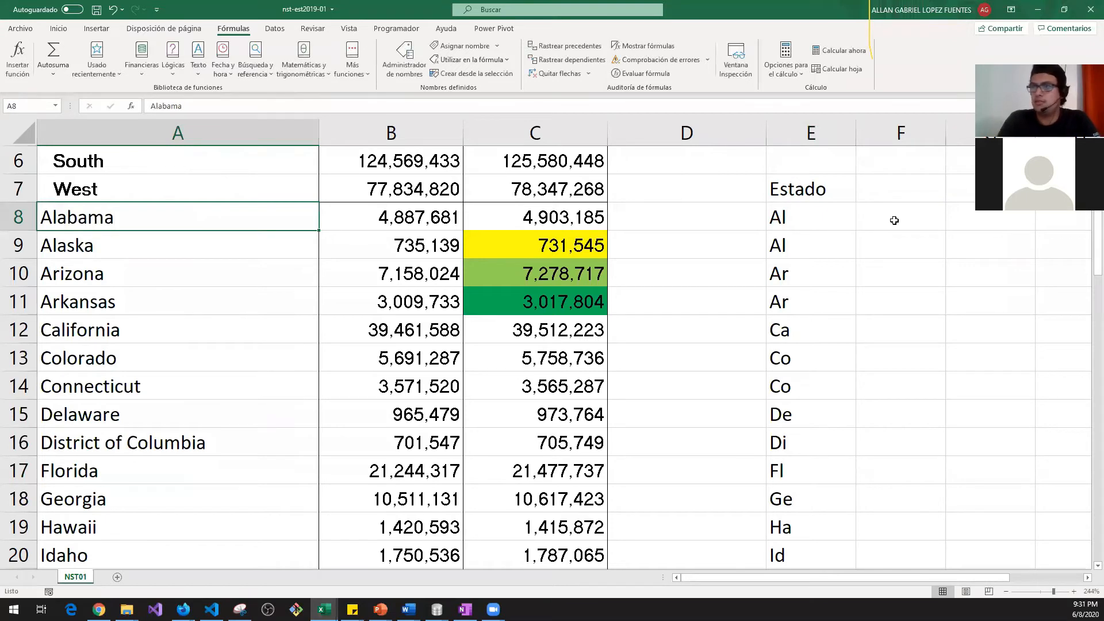
pyautogui.press('F2')
pyautogui.press('Left')
pyautogui.press('Left')
pyautogui.press('Left')
pyautogui.press('Left')
pyautogui.press('Left')
pyautogui.press('Left')
pyautogui.press('BackSpace')
pyautogui.write('a')
pyautogui.press('Return')
# Step: Enter =NOMPROPIO(A8) in D8 so it returns the capitalised Alabama
pyautogui.press('Down')
pyautogui.press('Up')
pyautogui.press('Up')
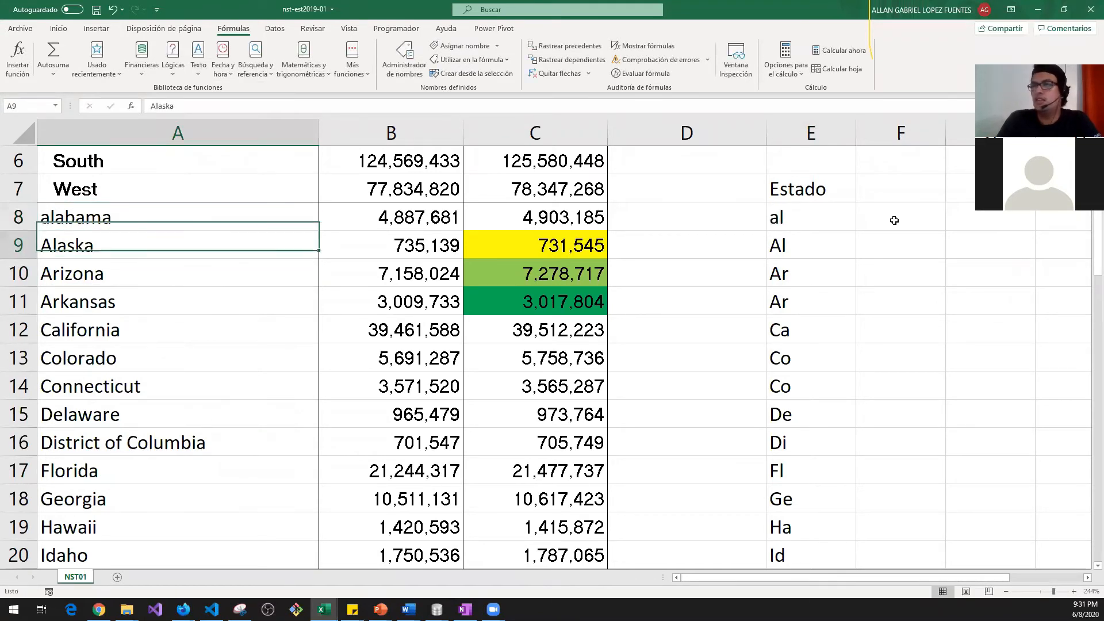
pyautogui.hotkey('ctrl', 'Down')
pyautogui.hotkey('ctrl', 'Up')
pyautogui.press('Up')
pyautogui.press('Down')
pyautogui.press('Down')
pyautogui.press('Down')
pyautogui.press('Down')
pyautogui.press('Down')
pyautogui.press('Down')
pyautogui.press('Down')
pyautogui.press('Down')
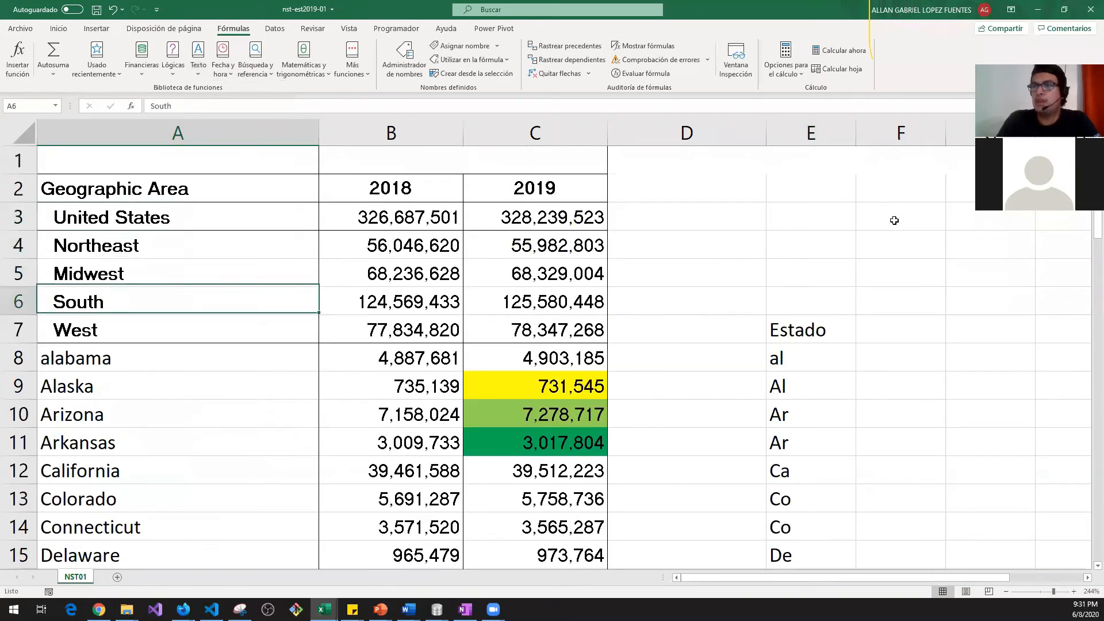
pyautogui.press('Up')
pyautogui.press('Right')
pyautogui.press('Right')
pyautogui.press('Right')
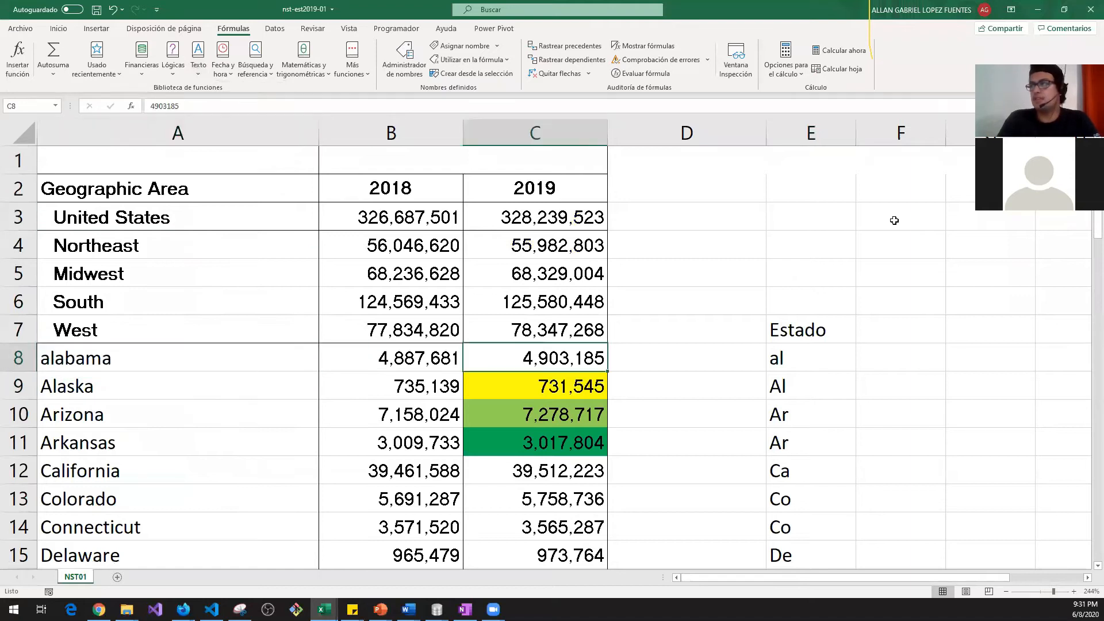
pyautogui.write('=')
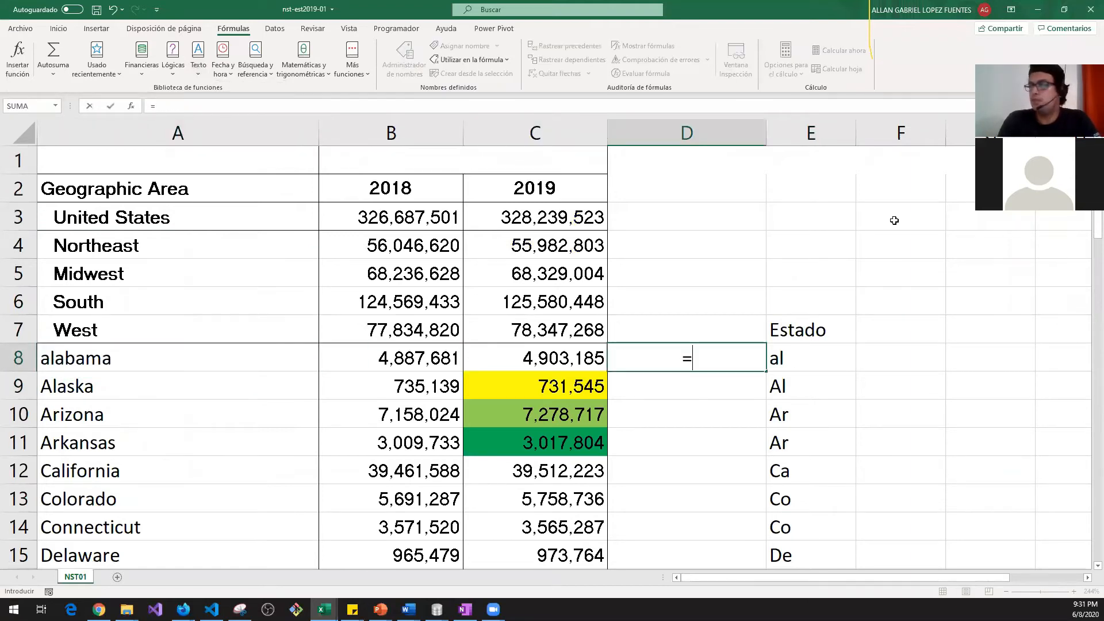
pyautogui.write('nomb')
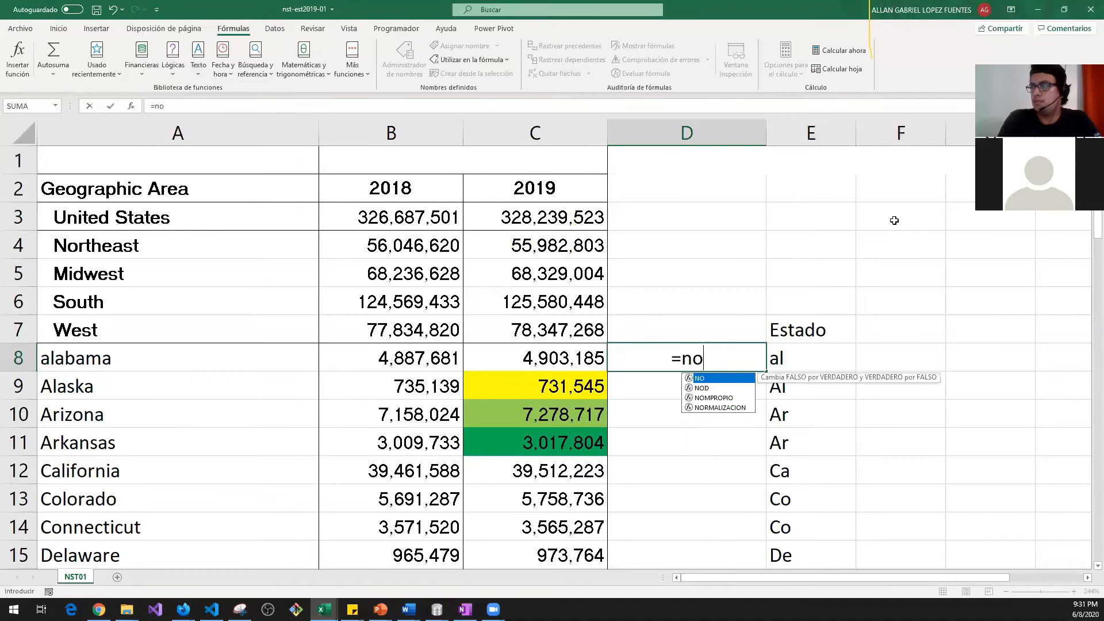
pyautogui.press('BackSpace')
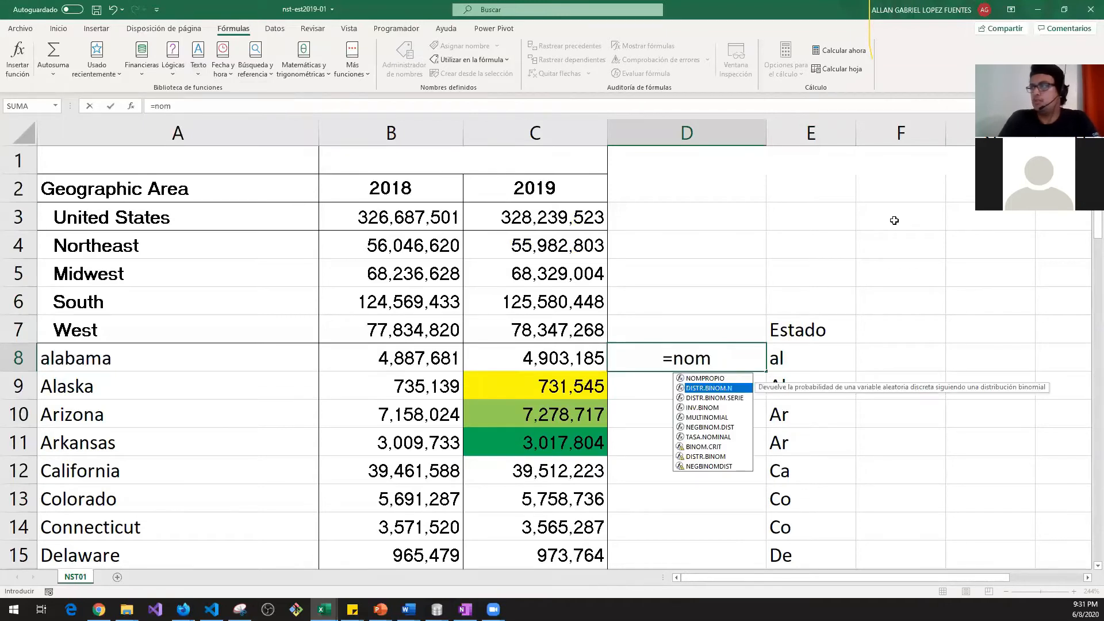
pyautogui.press('Tab')
pyautogui.press('Left')
pyautogui.press('Left')
pyautogui.press('Left')
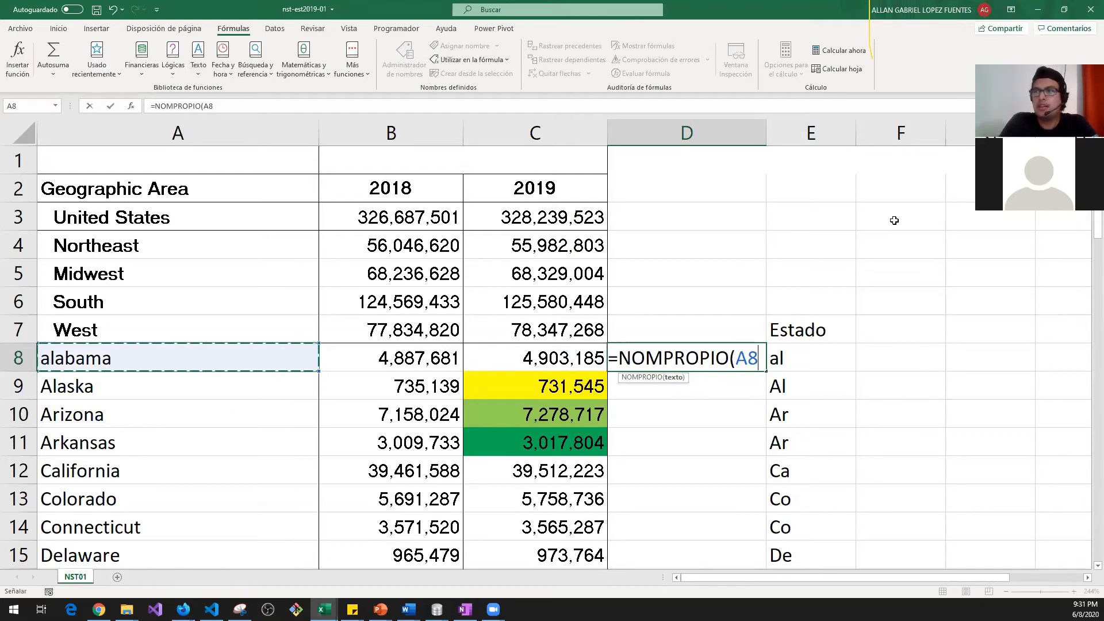
pyautogui.press('Return')
pyautogui.press('Up')
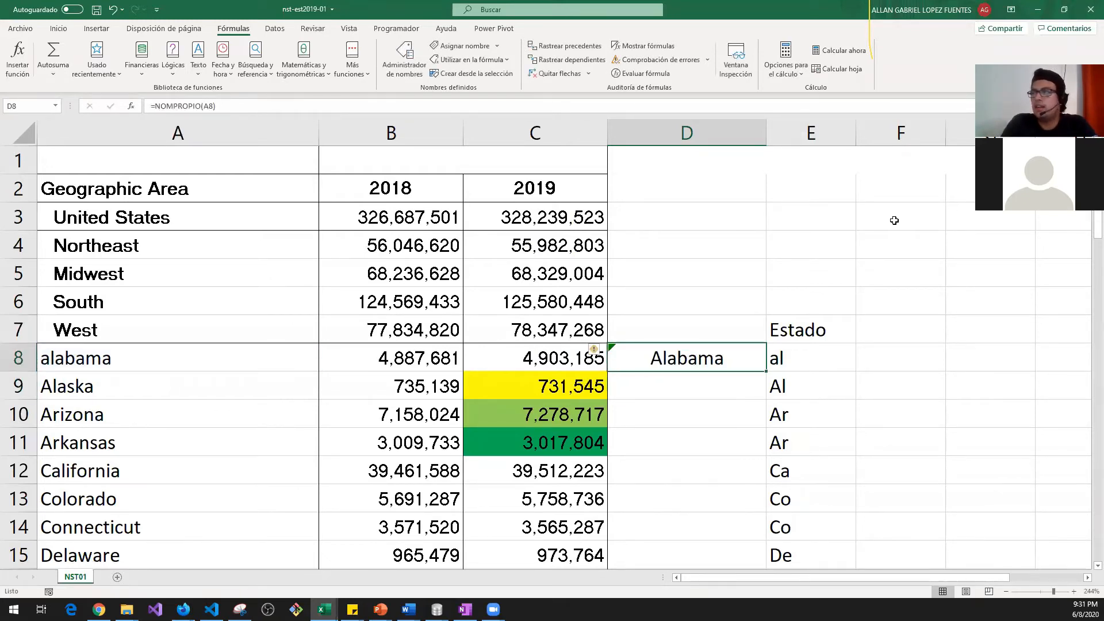
pyautogui.press('Up')
pyautogui.press('Up')
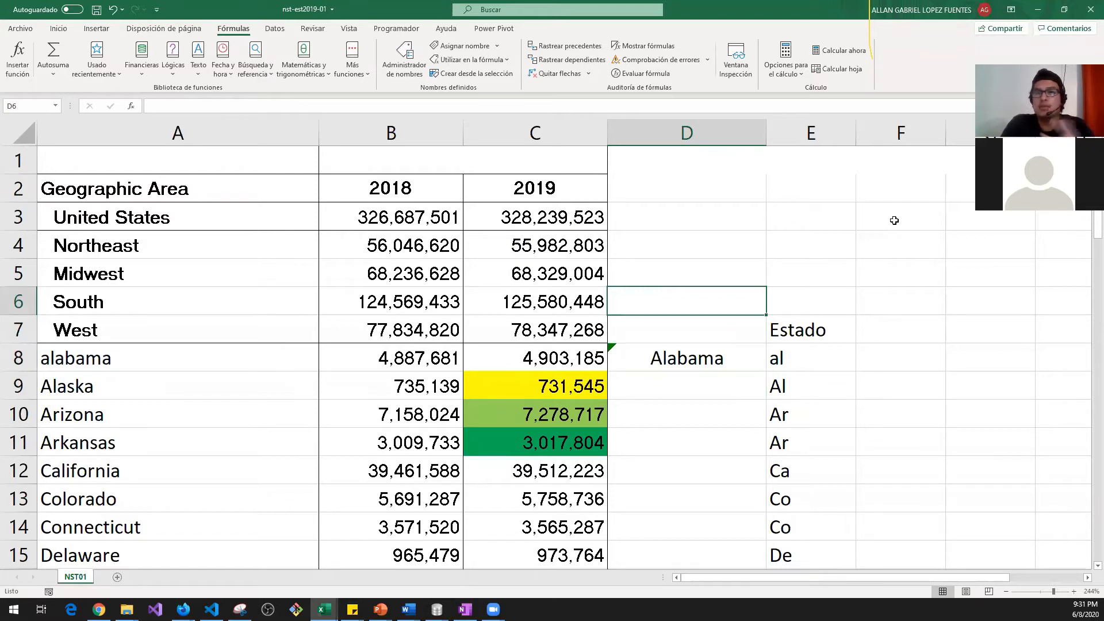
pyautogui.press('Up')
pyautogui.press('Right')
pyautogui.write('A')
pyautogui.press('BackSpace')
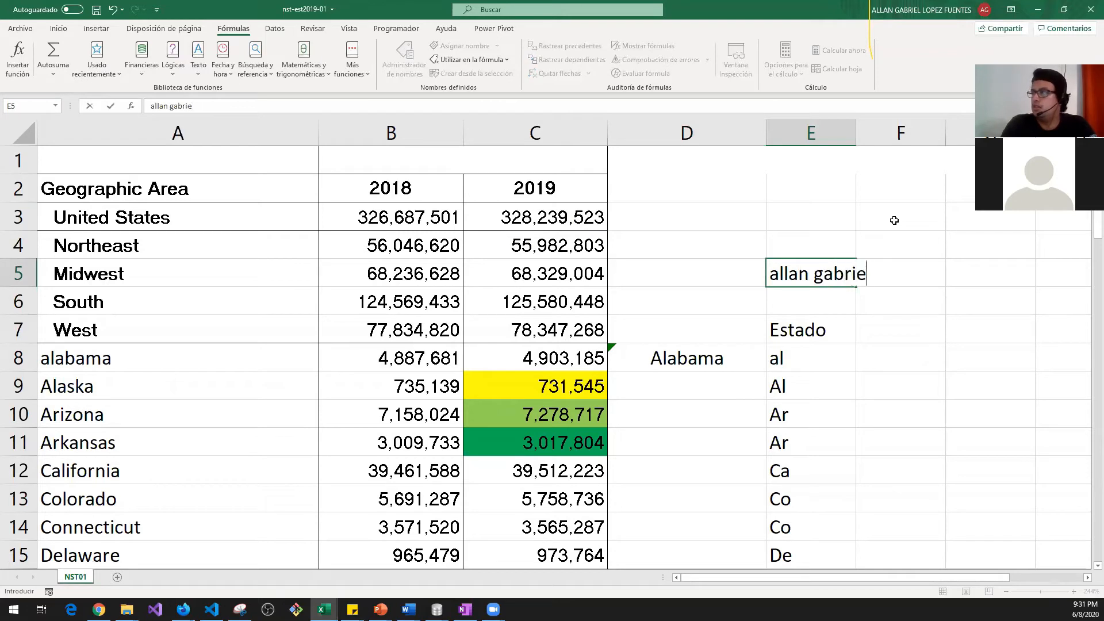
pyautogui.write('lopez')
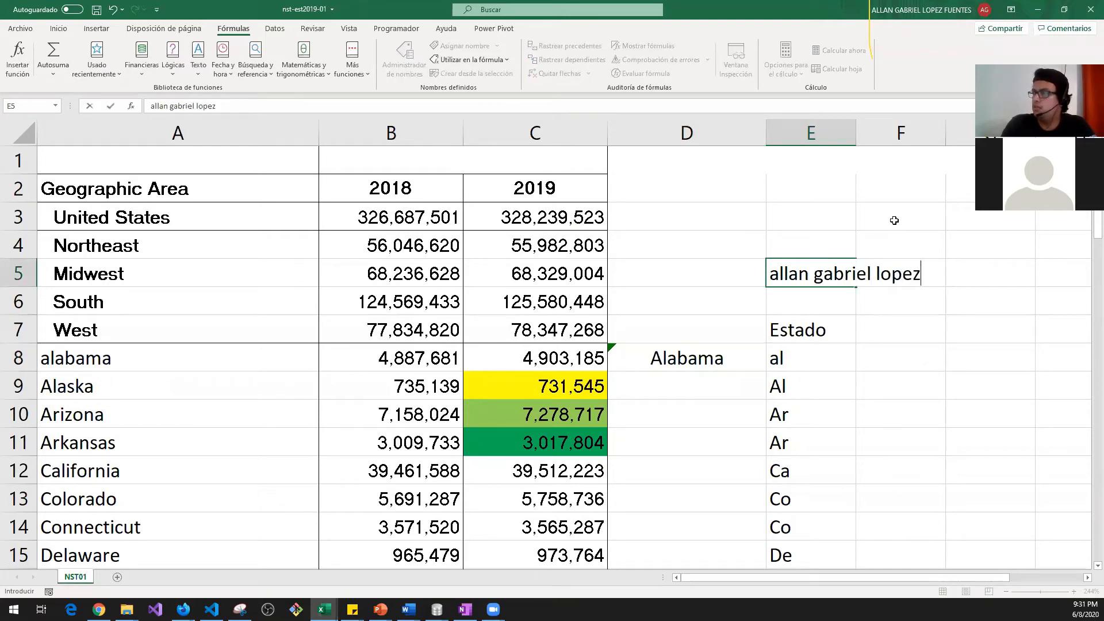
pyautogui.press('Tab')
pyautogui.press('Tab')
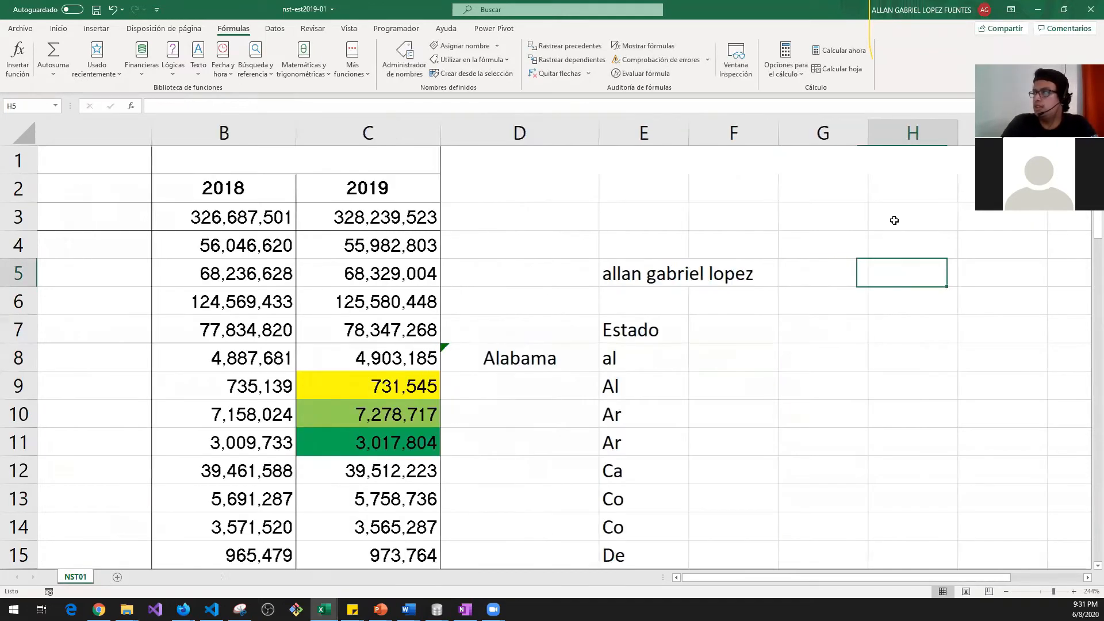
pyautogui.write('=nom')
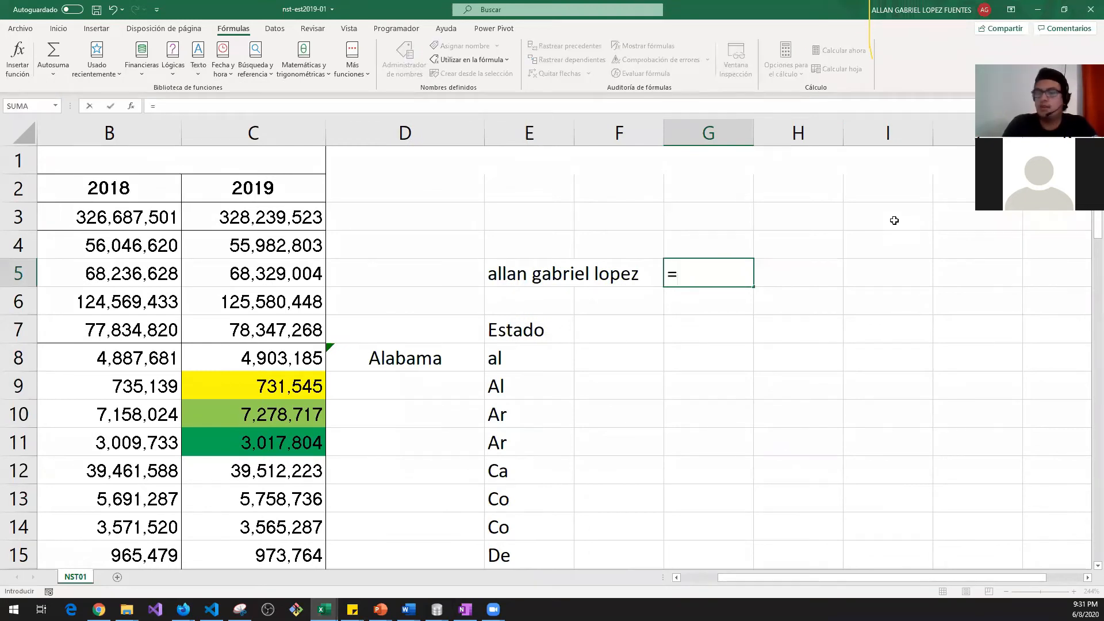
pyautogui.press('Tab')
pyautogui.press('Left')
pyautogui.press('Left')
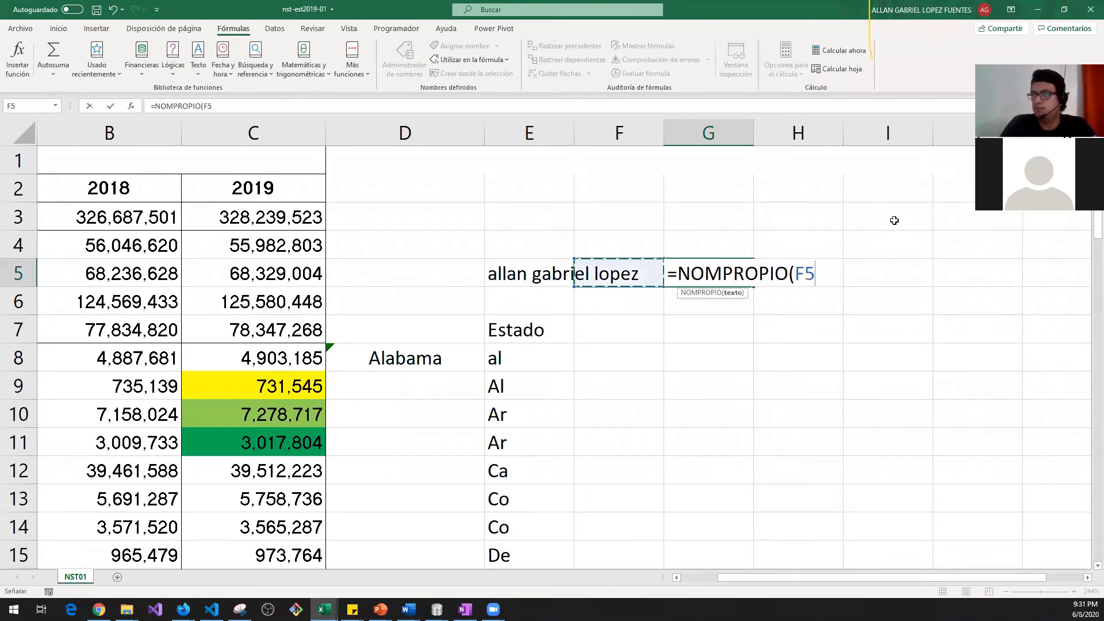
pyautogui.press('Return')
pyautogui.press('Up')
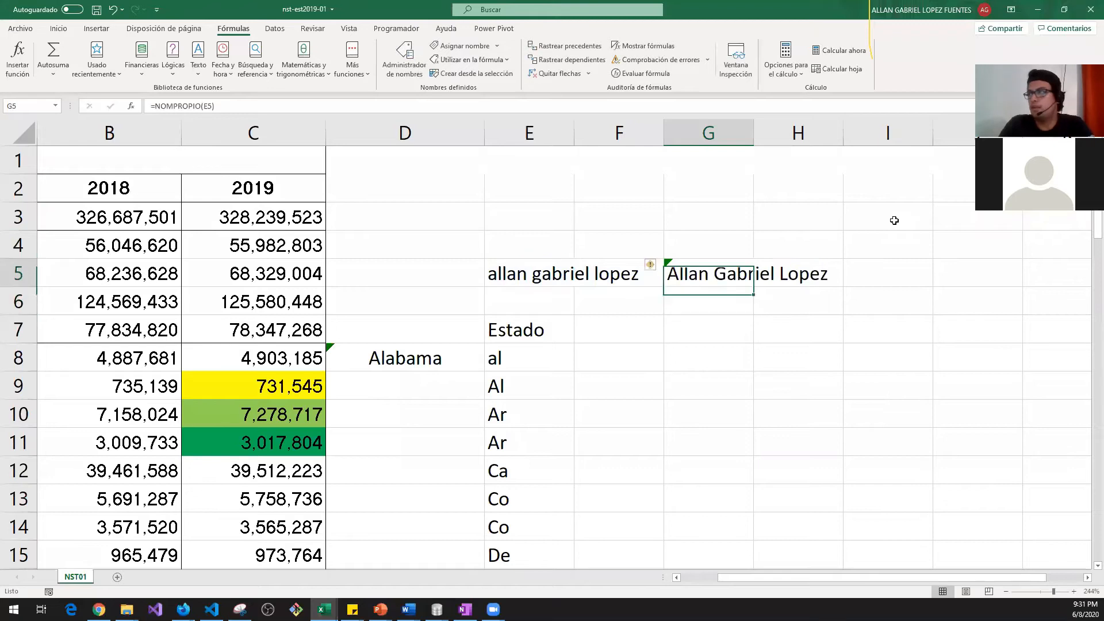
pyautogui.press('Down')
pyautogui.press('Down')
pyautogui.press('Up')
pyautogui.press('Up')
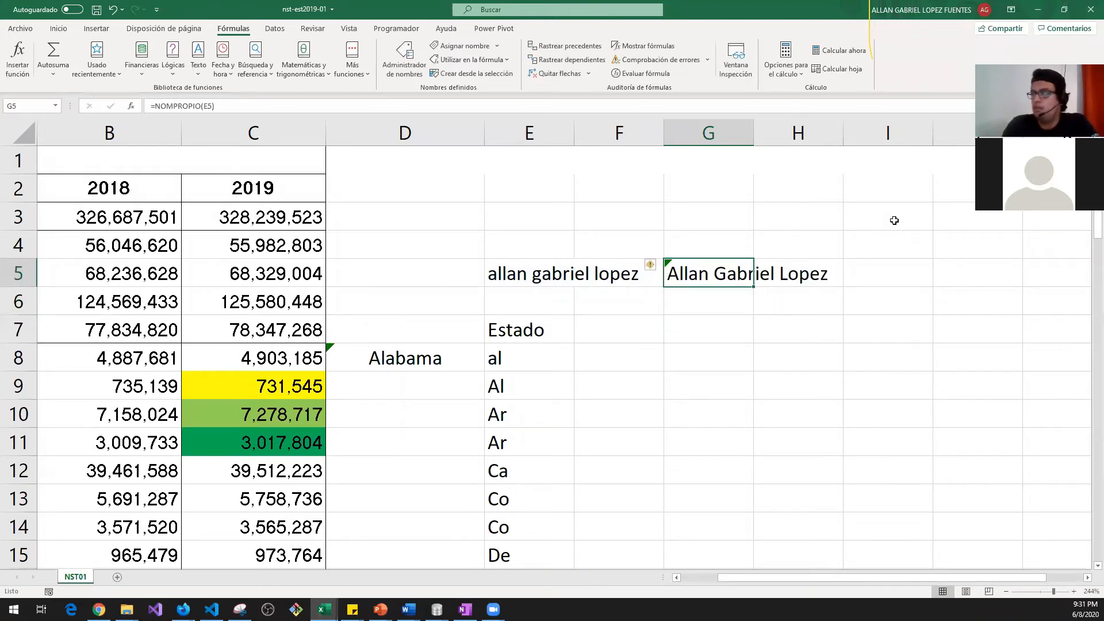
pyautogui.press('Delete')
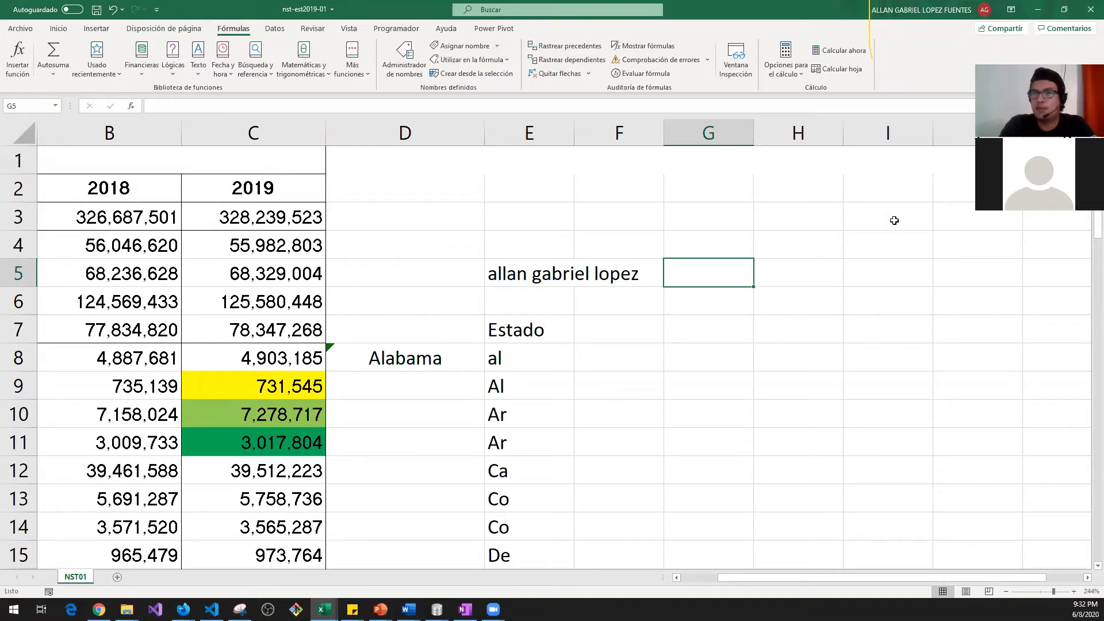
# Step: Enter an uppercase =MAYUSC(E5) formula in G5
pyautogui.write('=')
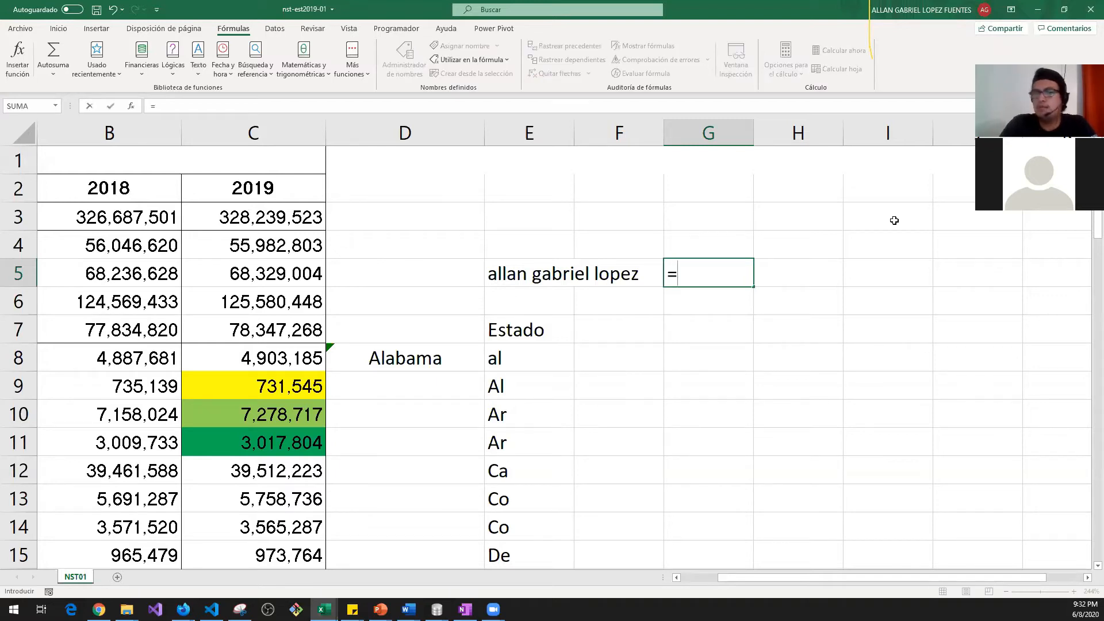
pyautogui.write('mayu')
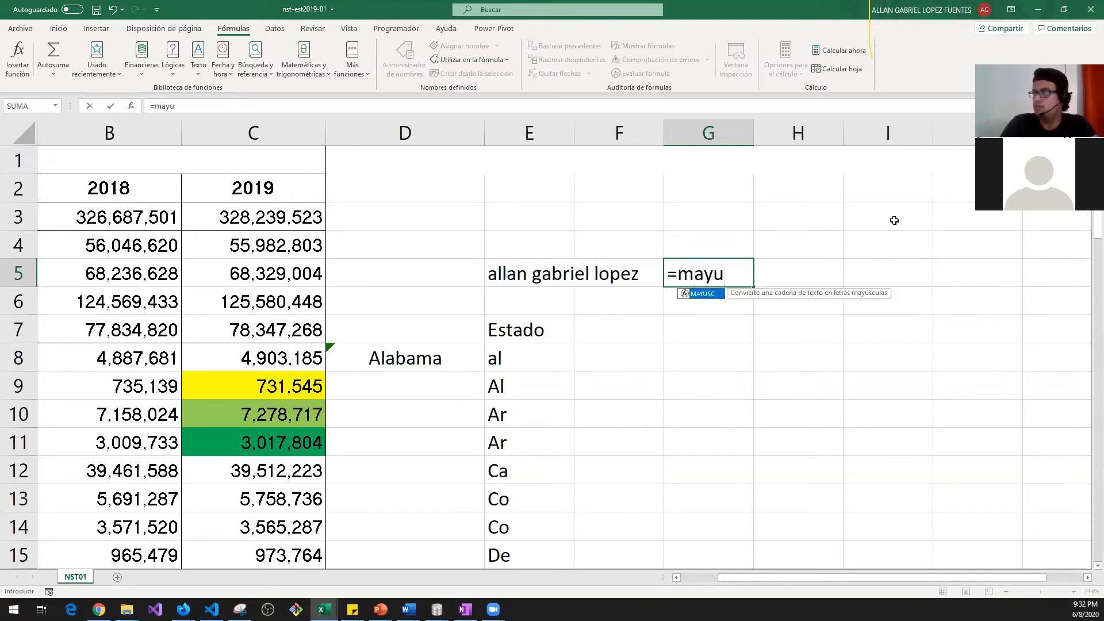
pyautogui.press('Tab')
pyautogui.press('Left')
pyautogui.press('Left')
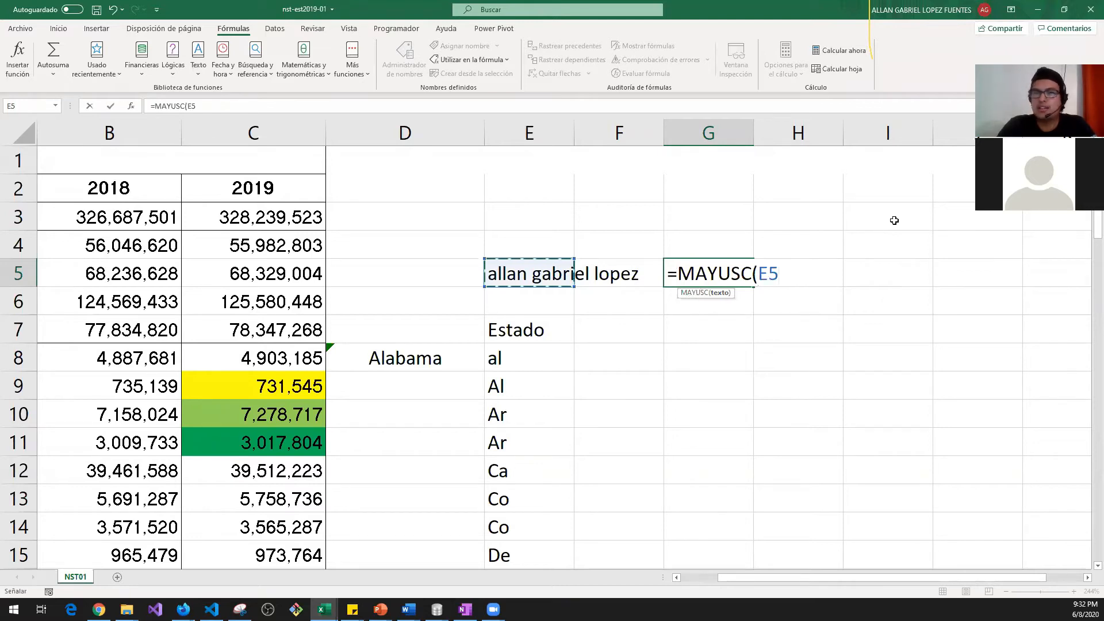
pyautogui.press('Return')
pyautogui.press('Up')
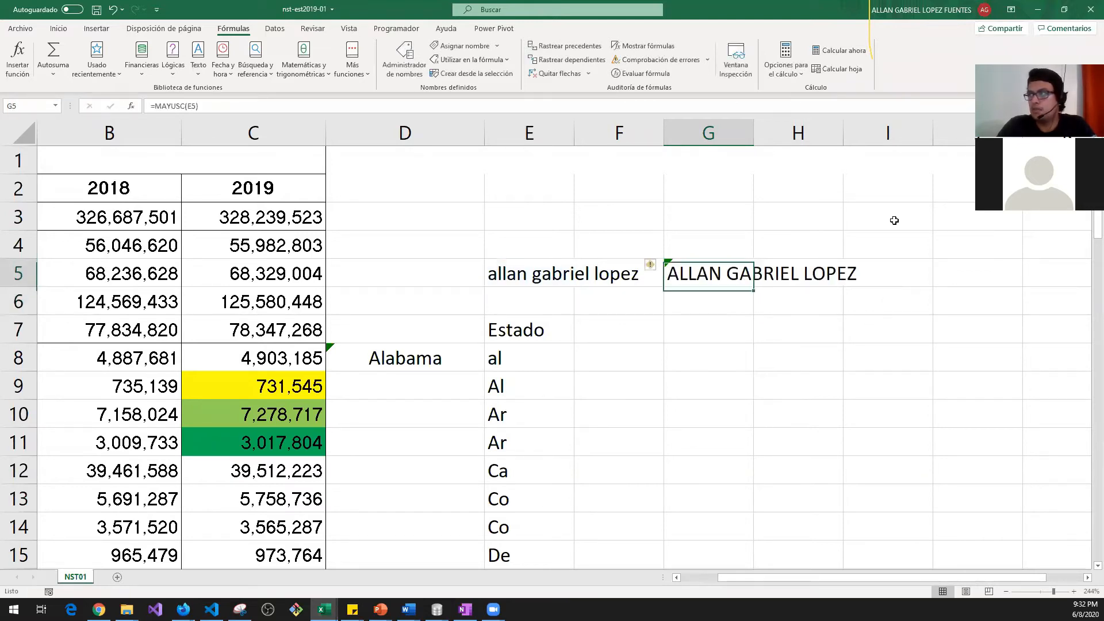
pyautogui.press('Down')
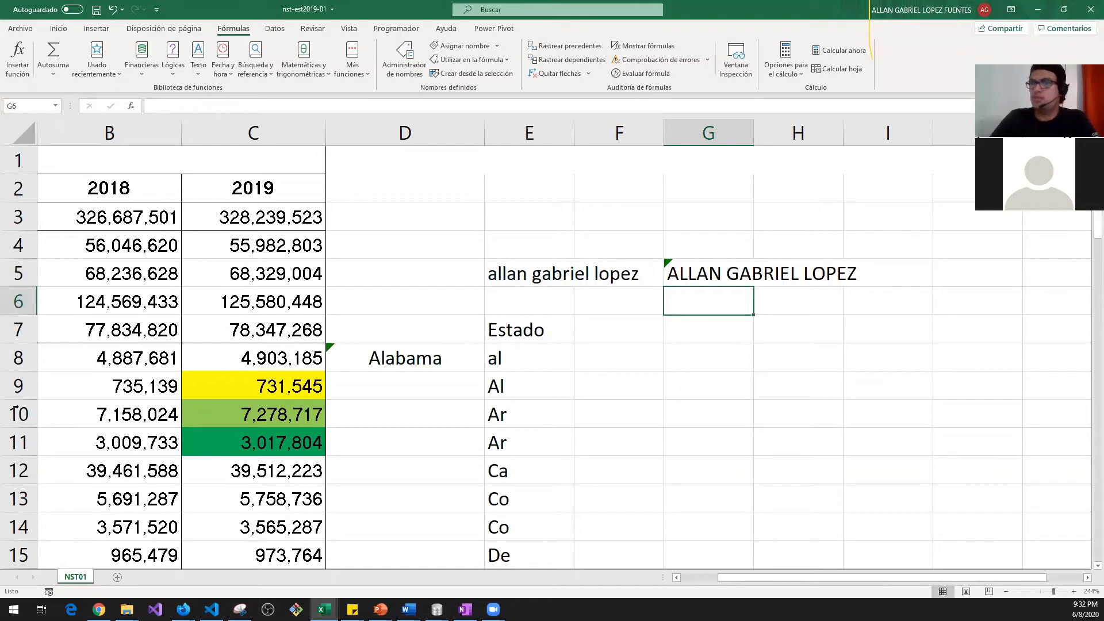
# Step: After switching to the video call, retype MAYUSC in G5, which shows a #¿NOMBRE? error
pyautogui.click(47, 1)
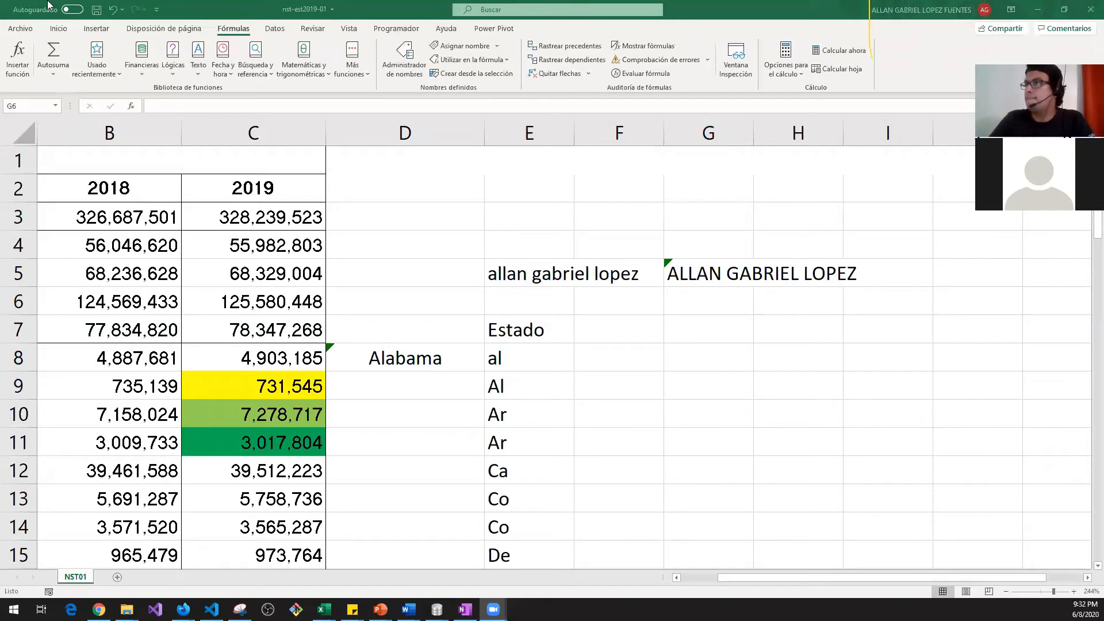
pyautogui.click(686, 299)
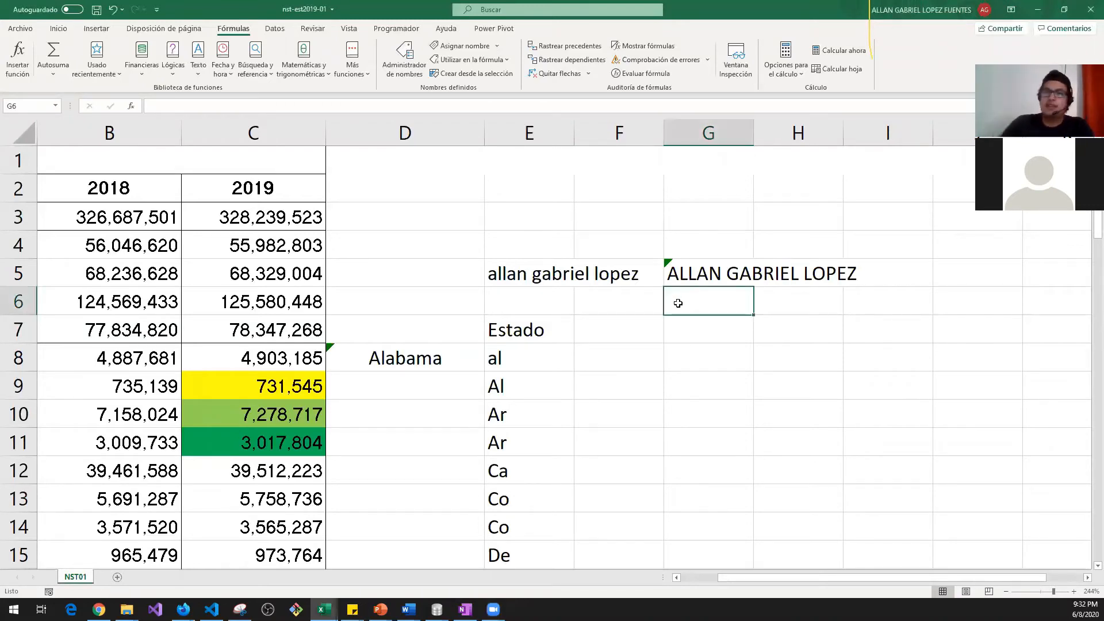
pyautogui.press('Up')
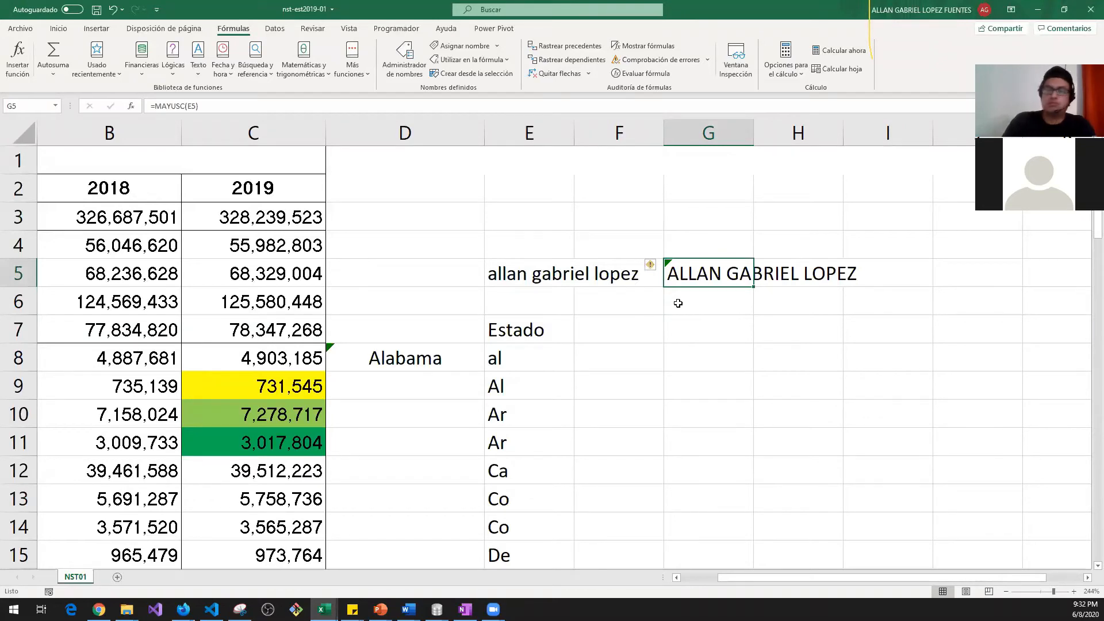
pyautogui.write('=')
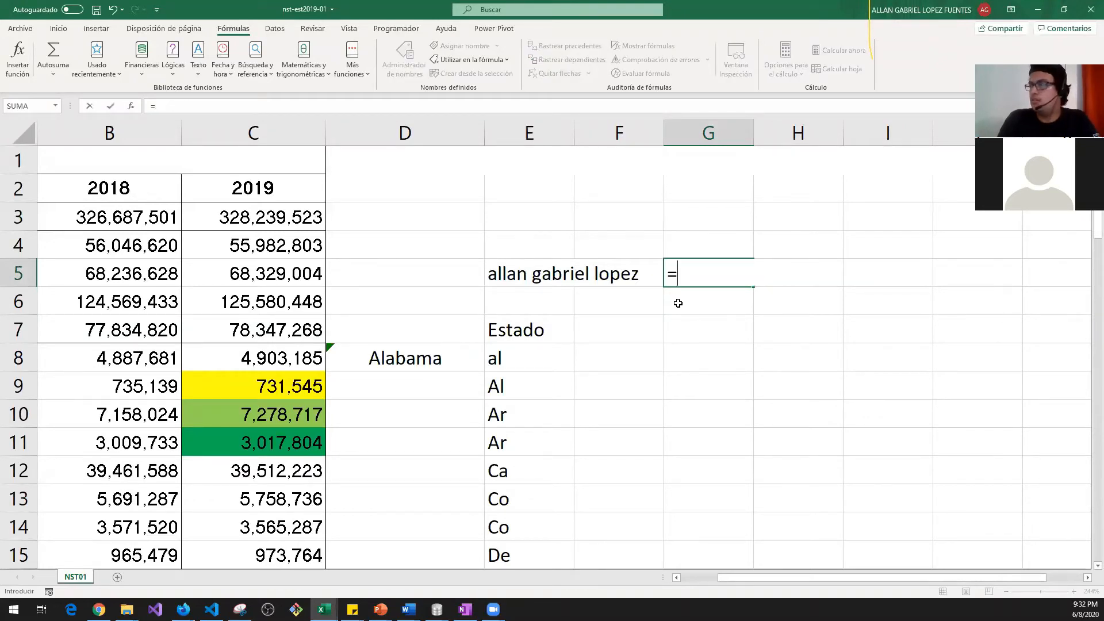
pyautogui.write('MAY')
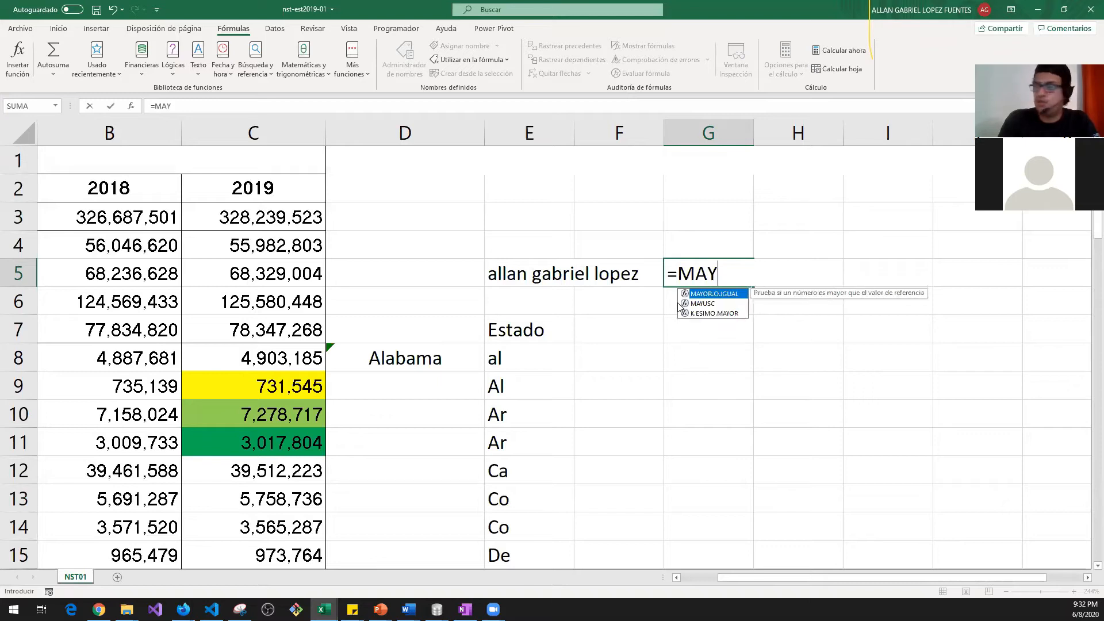
pyautogui.write('USC')
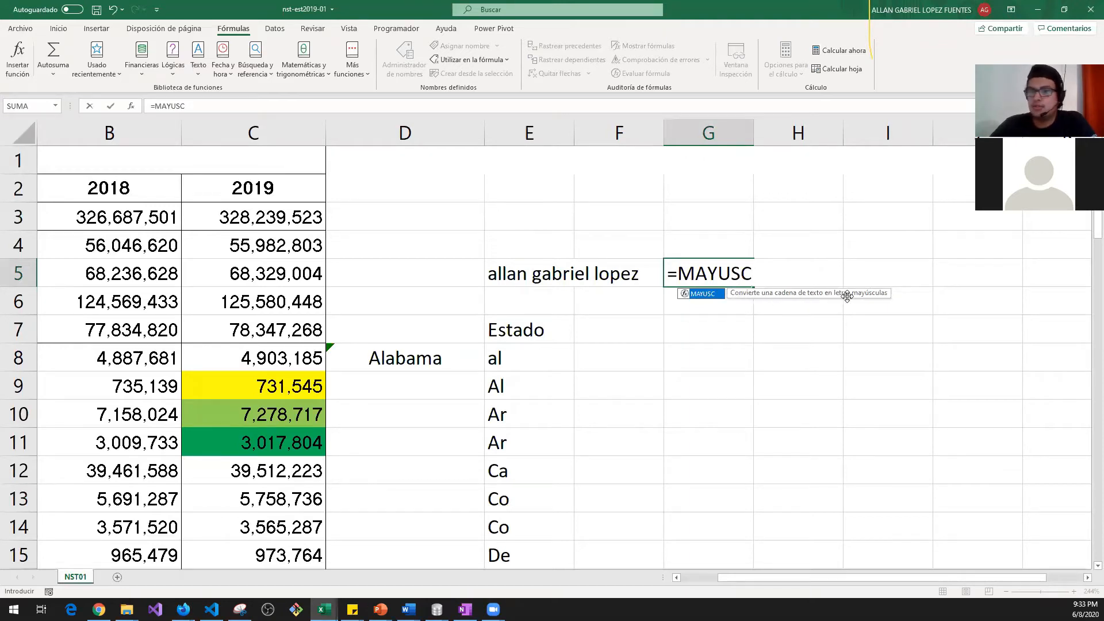
pyautogui.hotkey('shift', 'Tab')
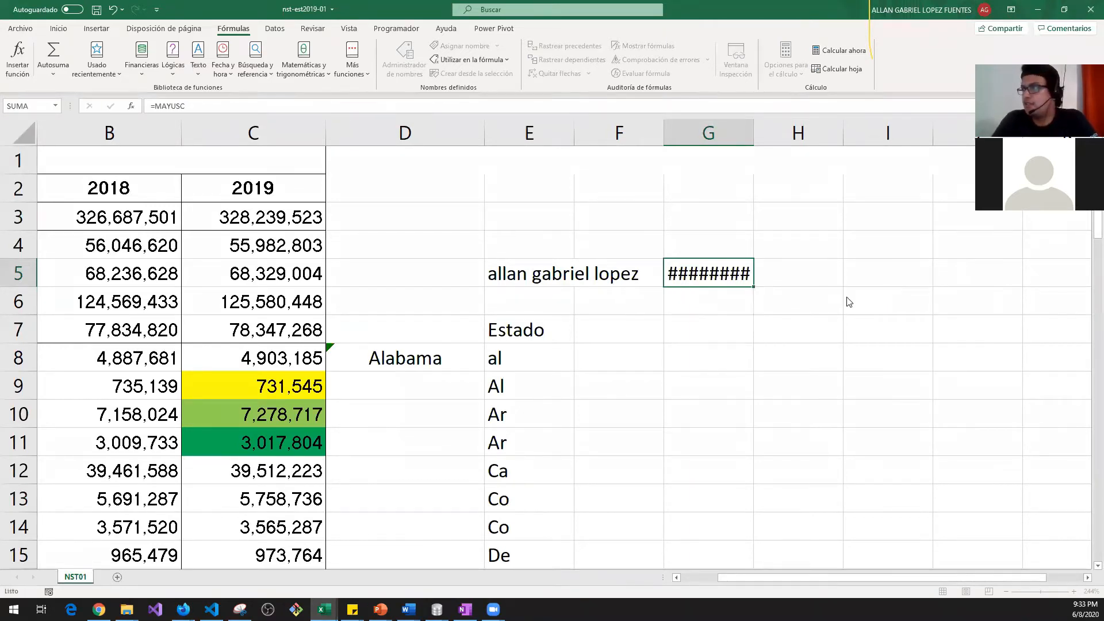
pyautogui.press('Right')
# Step: Correct G5 to =MAYUSC(E5) and compare its all-caps result with the name in E5
pyautogui.write('=MA')
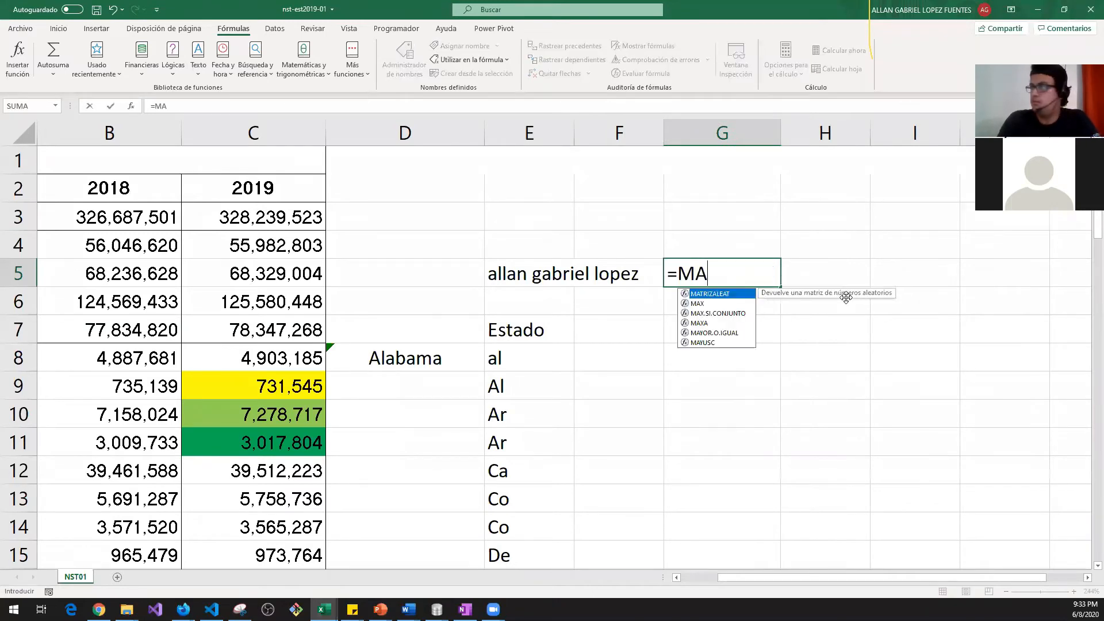
pyautogui.write('R')
pyautogui.press('BackSpace')
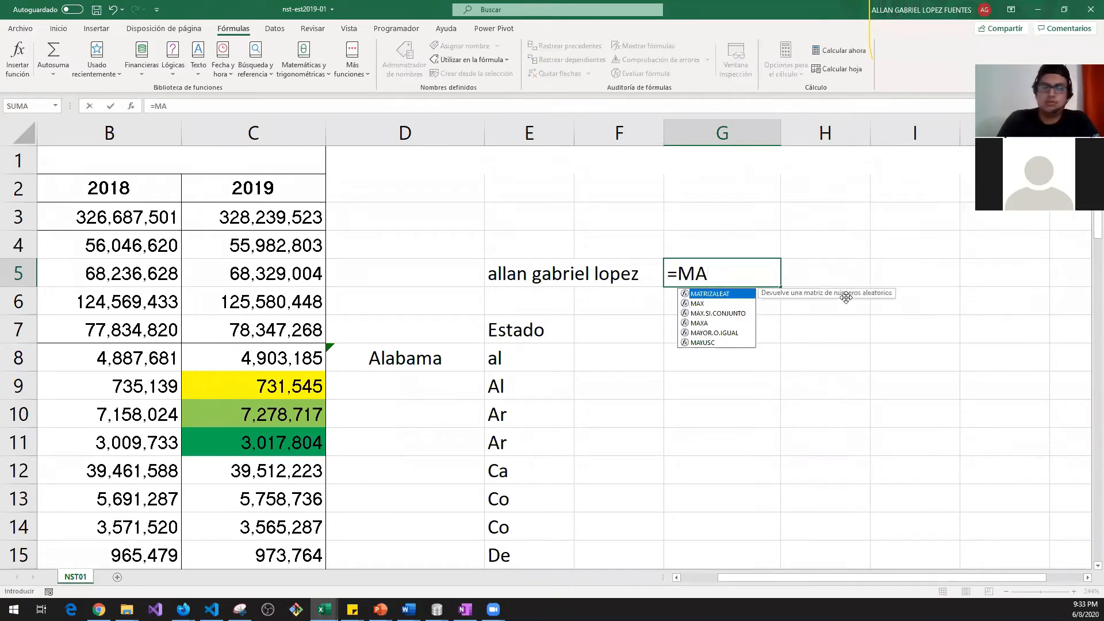
pyautogui.write('YUSC(')
pyautogui.press('Left')
pyautogui.press('Left')
pyautogui.press('Return')
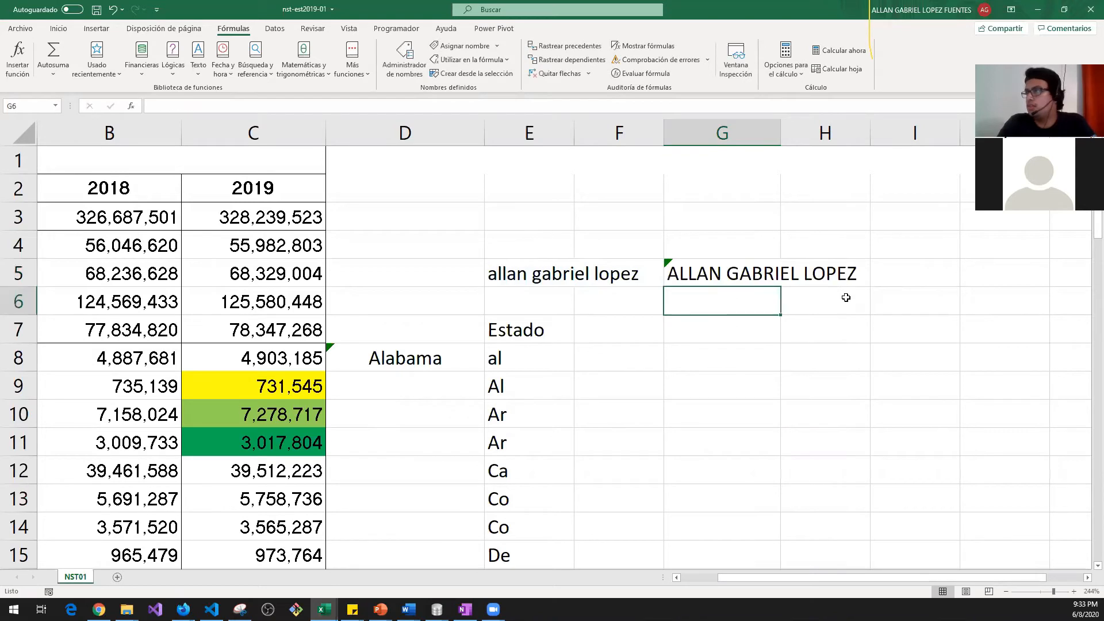
pyautogui.press('Up')
pyautogui.press('Left')
pyautogui.press('Left')
pyautogui.press('Right')
pyautogui.press('Right')
pyautogui.press('Down')
pyautogui.press('Up')
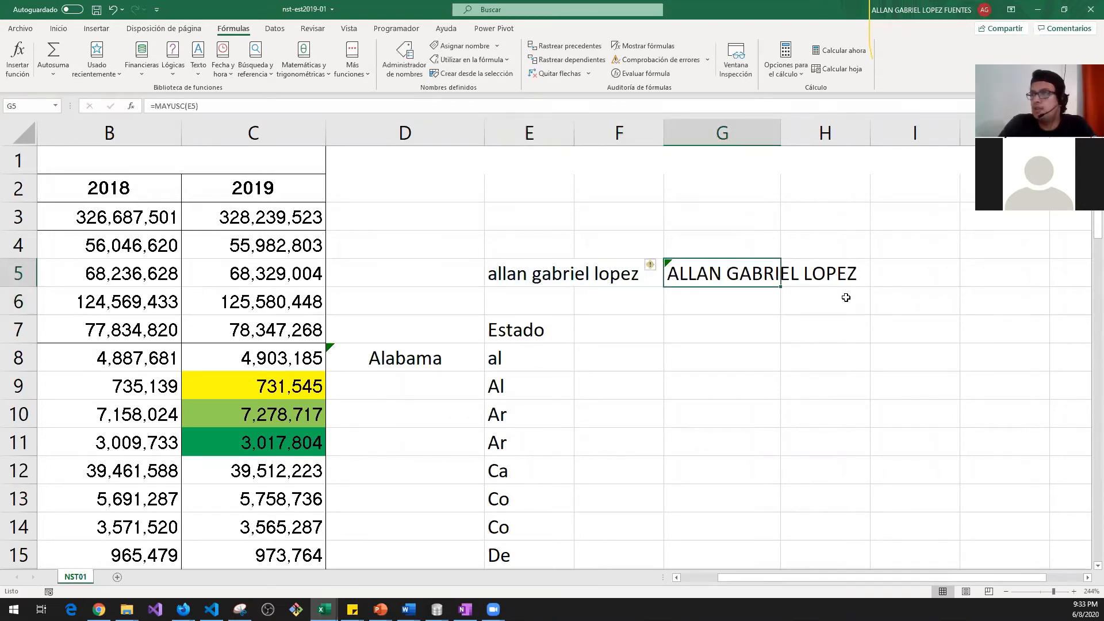
pyautogui.press('Left')
pyautogui.press('Left')
pyautogui.press('Right')
pyautogui.press('Right')
pyautogui.press('Down')
pyautogui.press('Up')
pyautogui.press('Down')
pyautogui.press('Down')
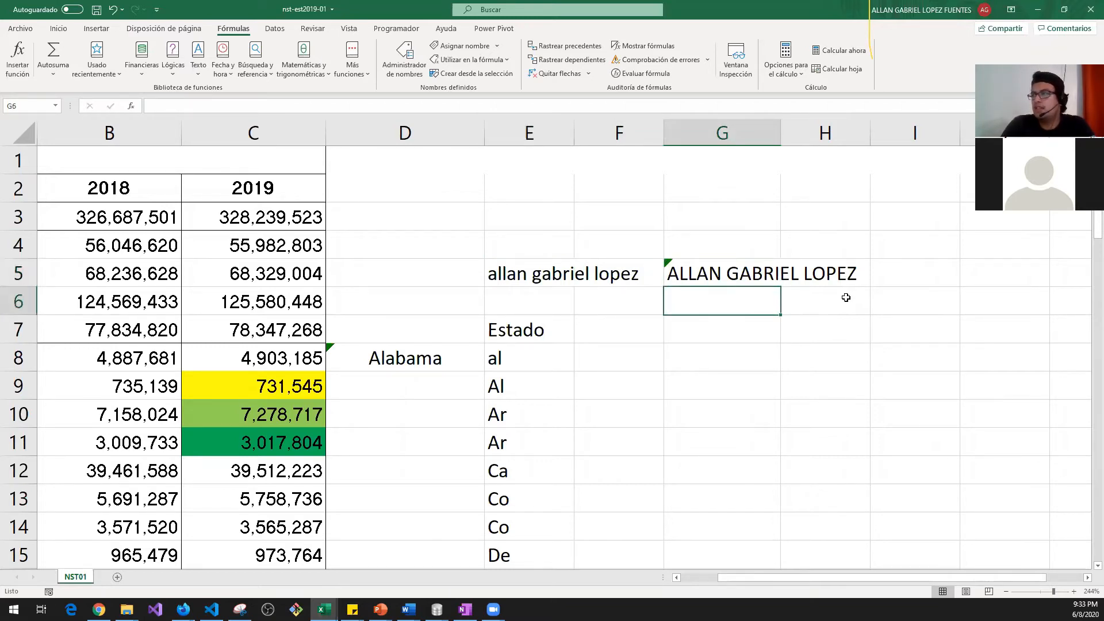
# Step: Start a lowercase formula in G7, cancel it, and switch to the web browser
pyautogui.write('=')
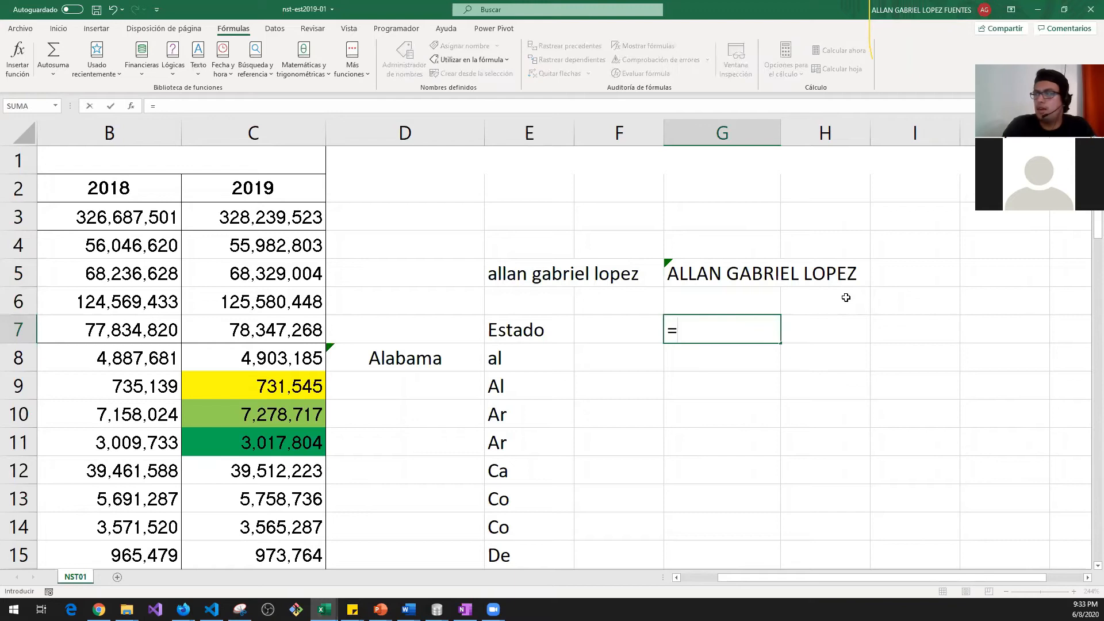
pyautogui.write('MIN')
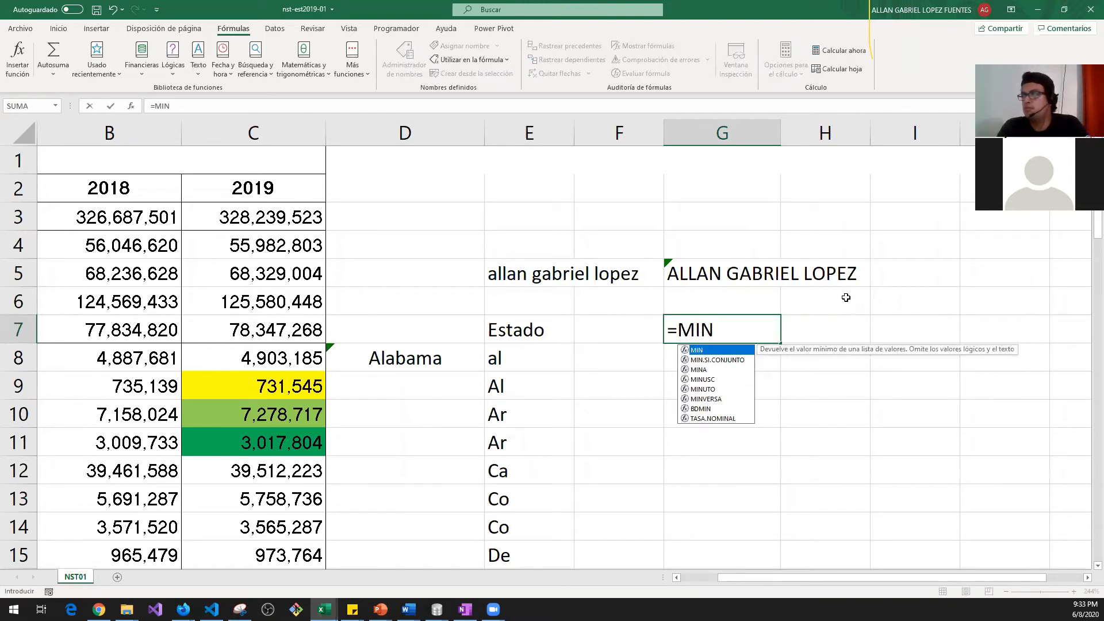
pyautogui.press('BackSpace')
pyautogui.press('BackSpace')
pyautogui.press('BackSpace')
pyautogui.write('LOW')
pyautogui.press('Escape')
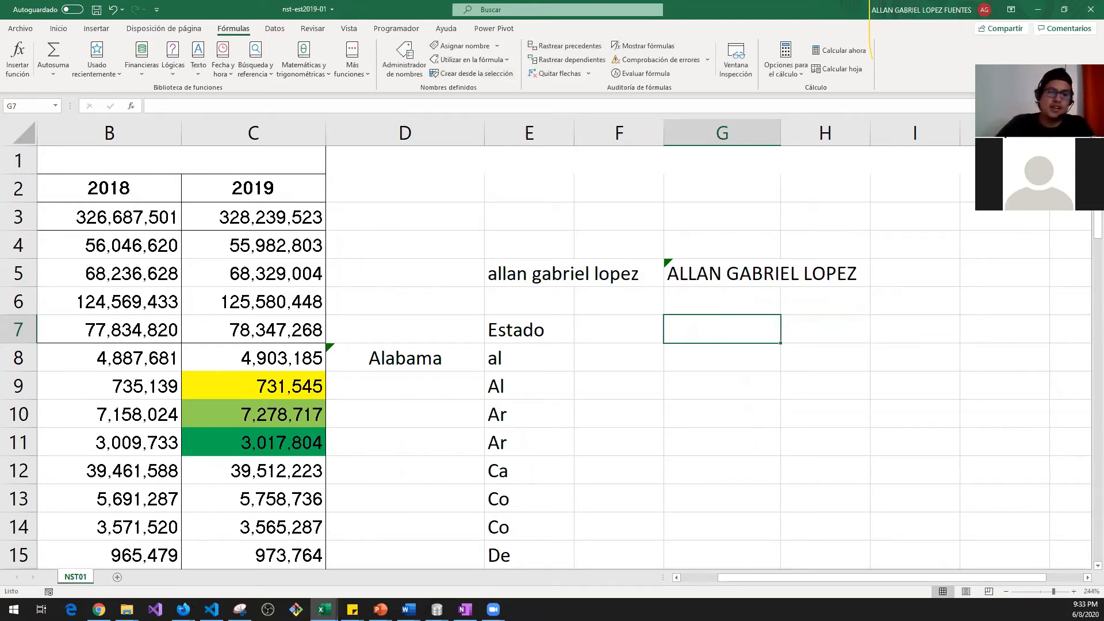
pyautogui.hotkey('alt', 'Tab')
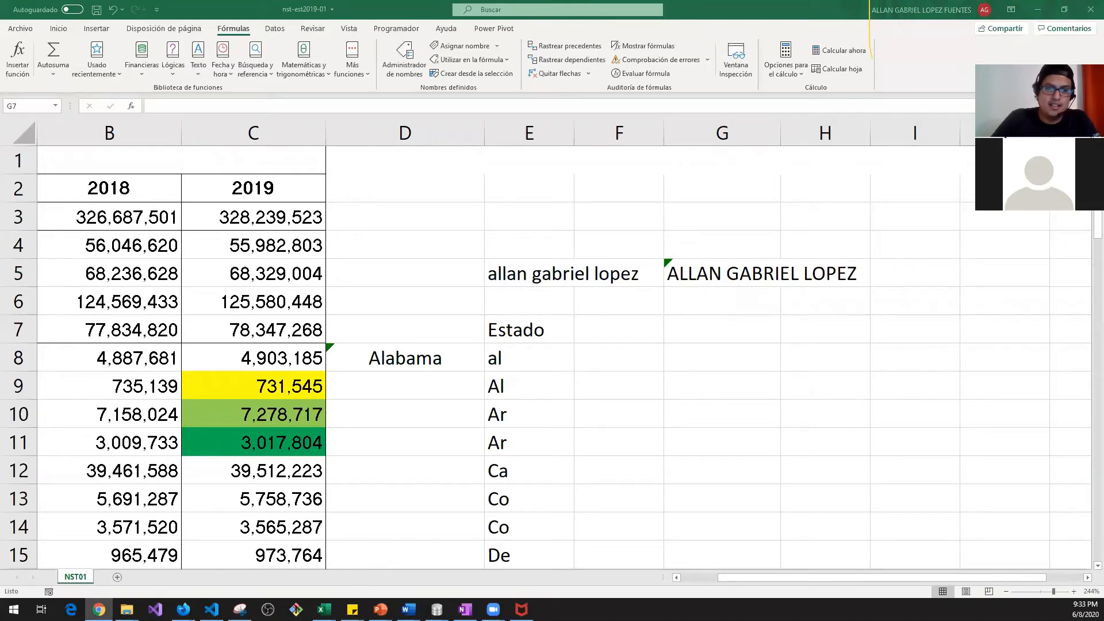
# Step: Enter =MINUSC(G5) in G7 to return the capitalised name in lowercase
pyautogui.click(712, 325)
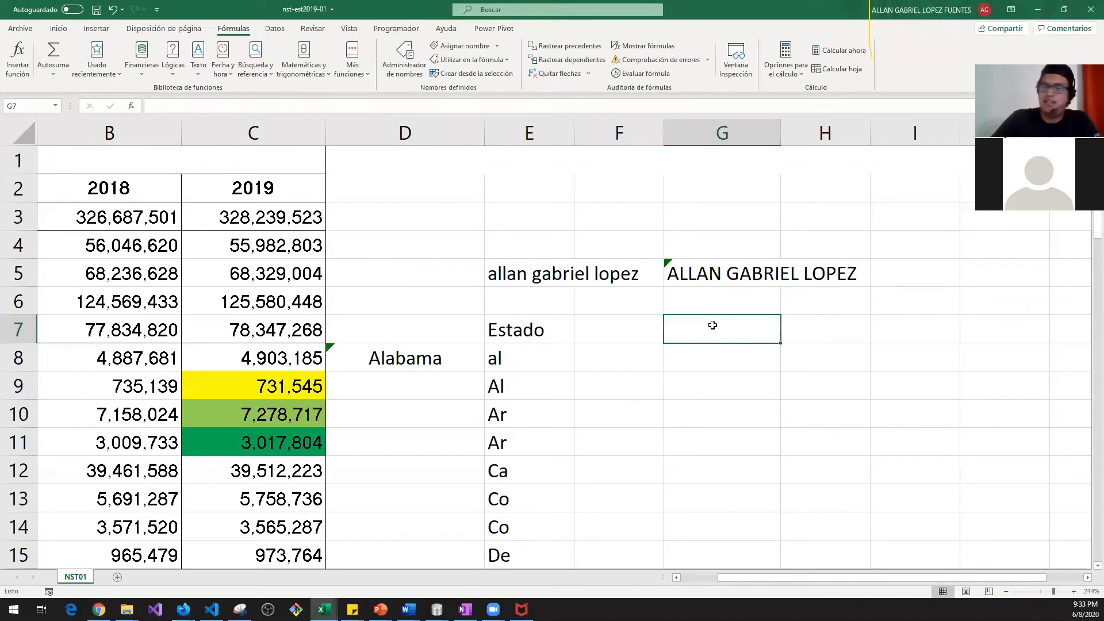
pyautogui.write('=MINU')
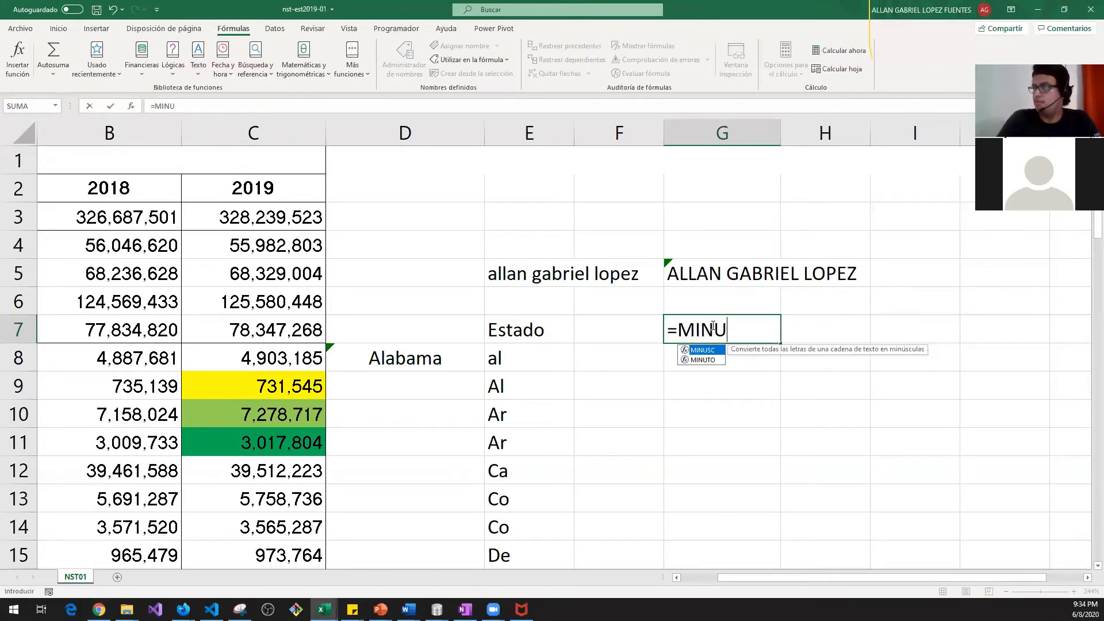
pyautogui.press('Tab')
pyautogui.press('Up')
pyautogui.press('Up')
pyautogui.press('Left')
pyautogui.press('Right')
pyautogui.press('Return')
pyautogui.click(712, 325)
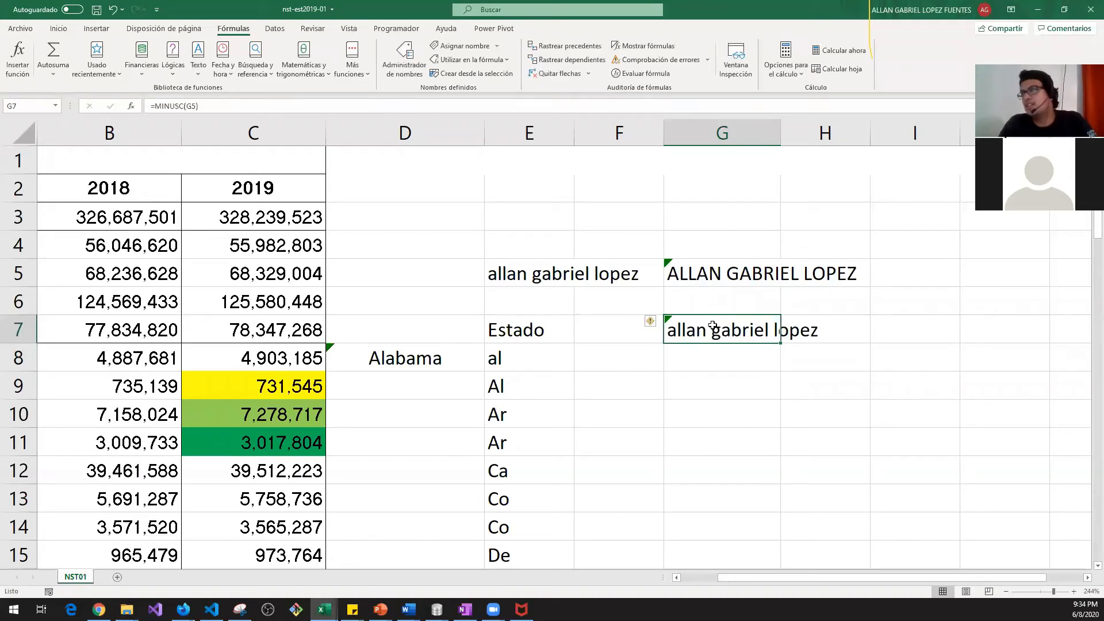
pyautogui.press('Return')
pyautogui.click(713, 325)
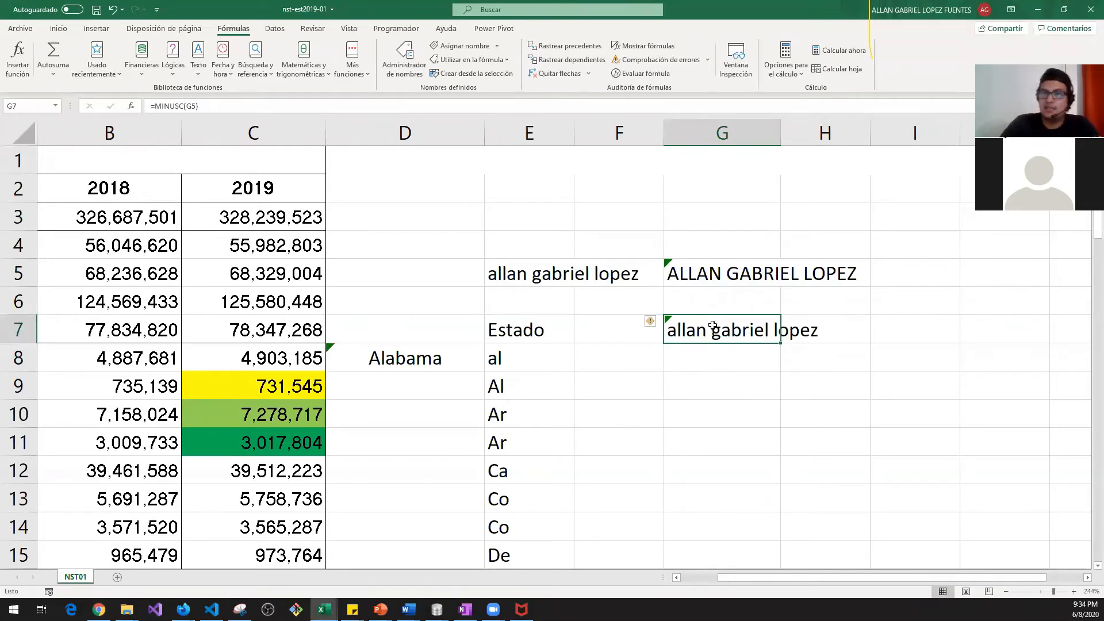
# Step: Select E5:G7 and erase the sample name and its MAYUSC and MINUSC formulas
pyautogui.click(720, 326)
pyautogui.moveTo(543, 276); pyautogui.dragTo(819, 323)
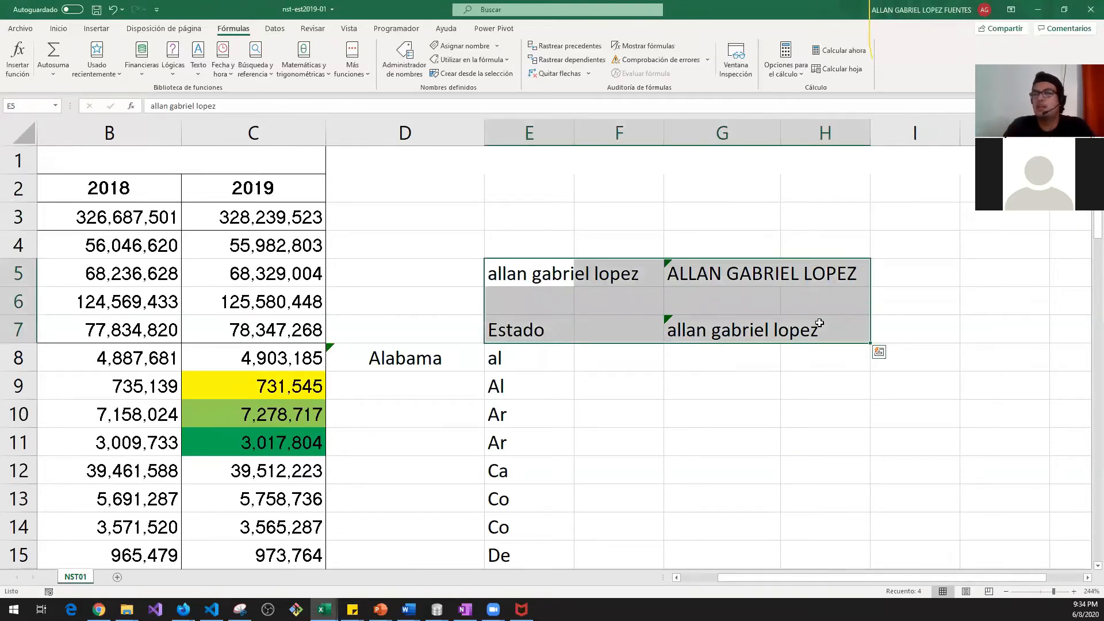
pyautogui.press('Right')
pyautogui.press('Right')
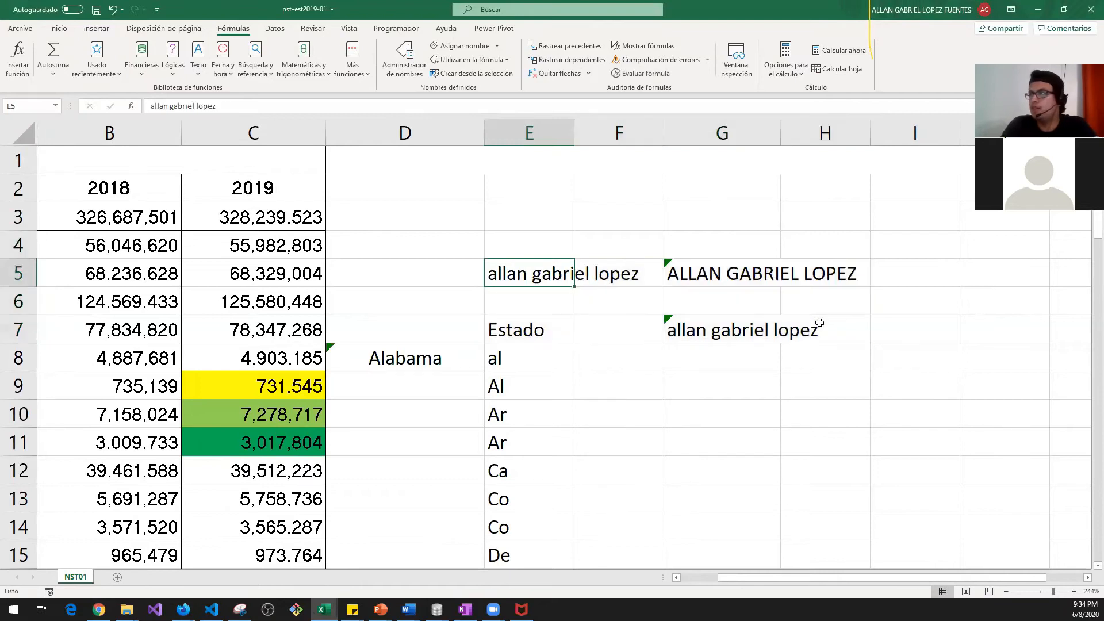
pyautogui.press('Down')
pyautogui.press('Down')
pyautogui.hotkey('shift', 'Up')
pyautogui.hotkey('shift', 'Left')
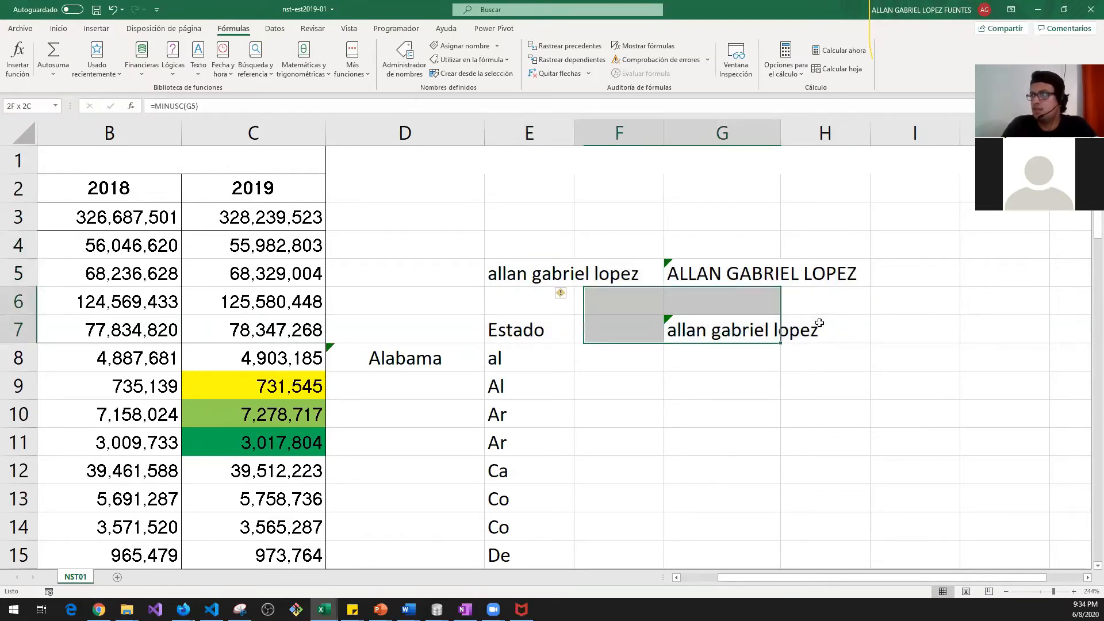
pyautogui.hotkey('shift', 'Left')
pyautogui.hotkey('shift', 'Up')
pyautogui.hotkey('shift', 'Up')
pyautogui.hotkey('shift', 'Down')
pyautogui.press('BackSpace')
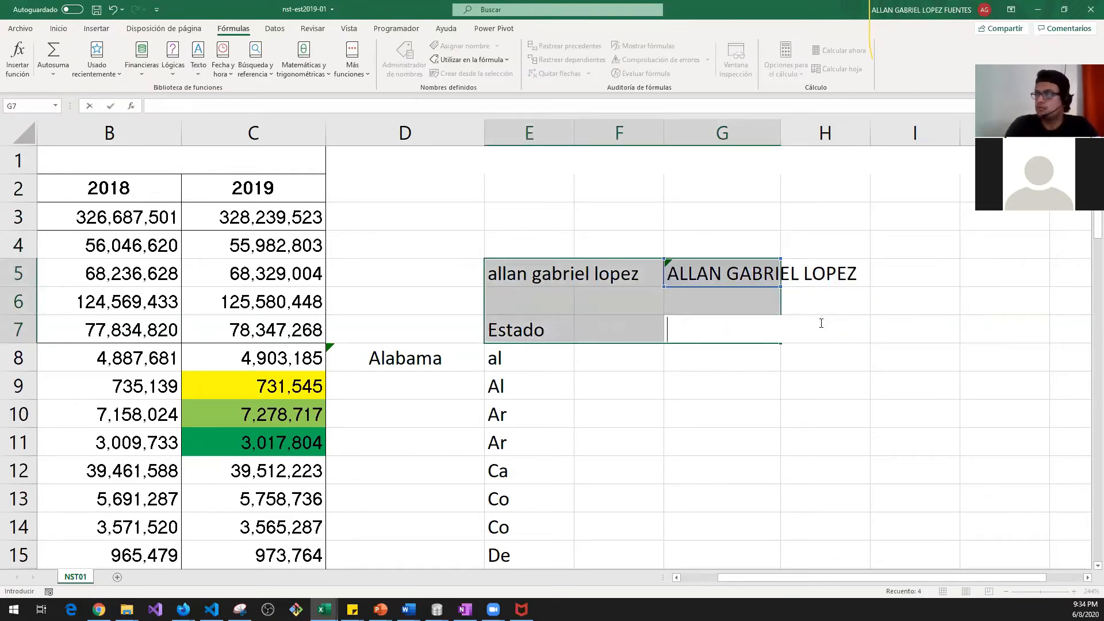
pyautogui.hotkey('ctrl', 'Return')
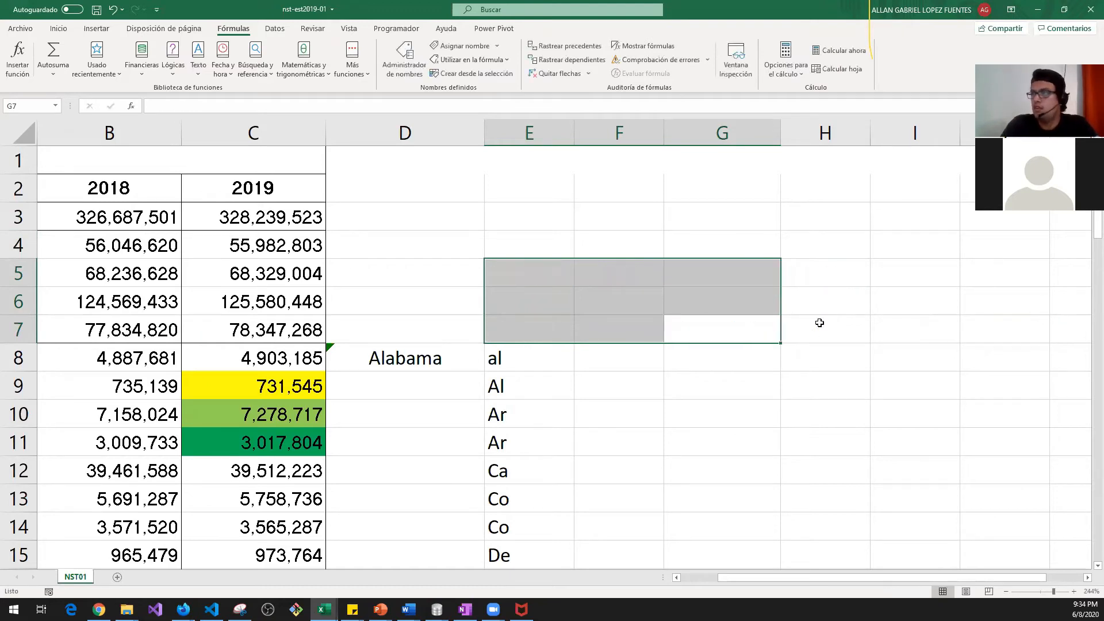
pyautogui.press('Left')
pyautogui.press('Left')
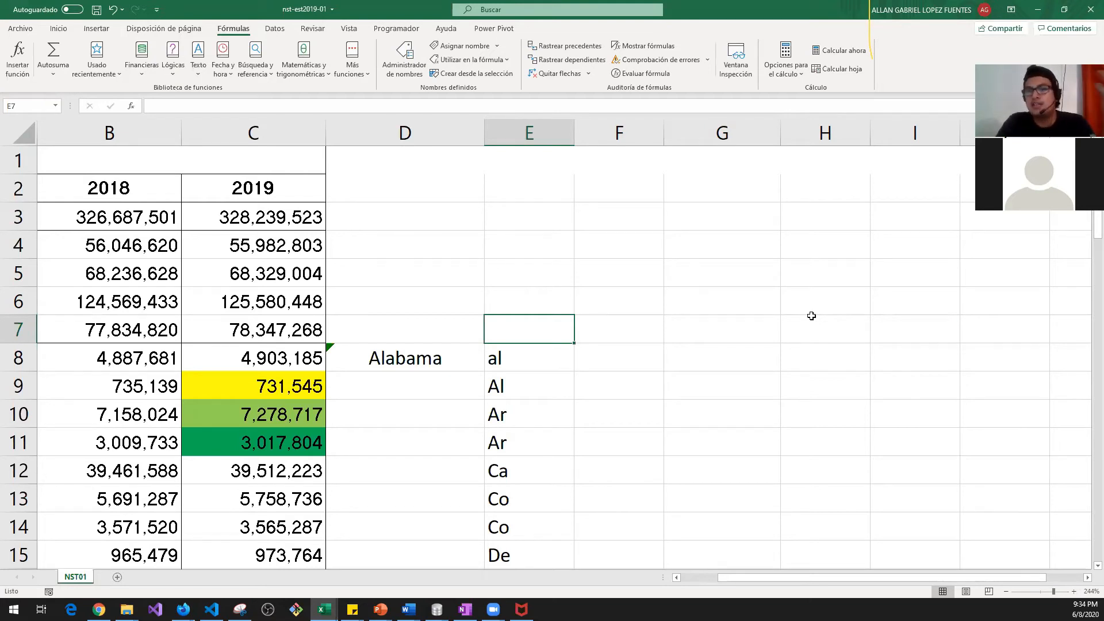
pyautogui.press('Left')
pyautogui.press('Left')
pyautogui.press('Left')
pyautogui.press('Left')
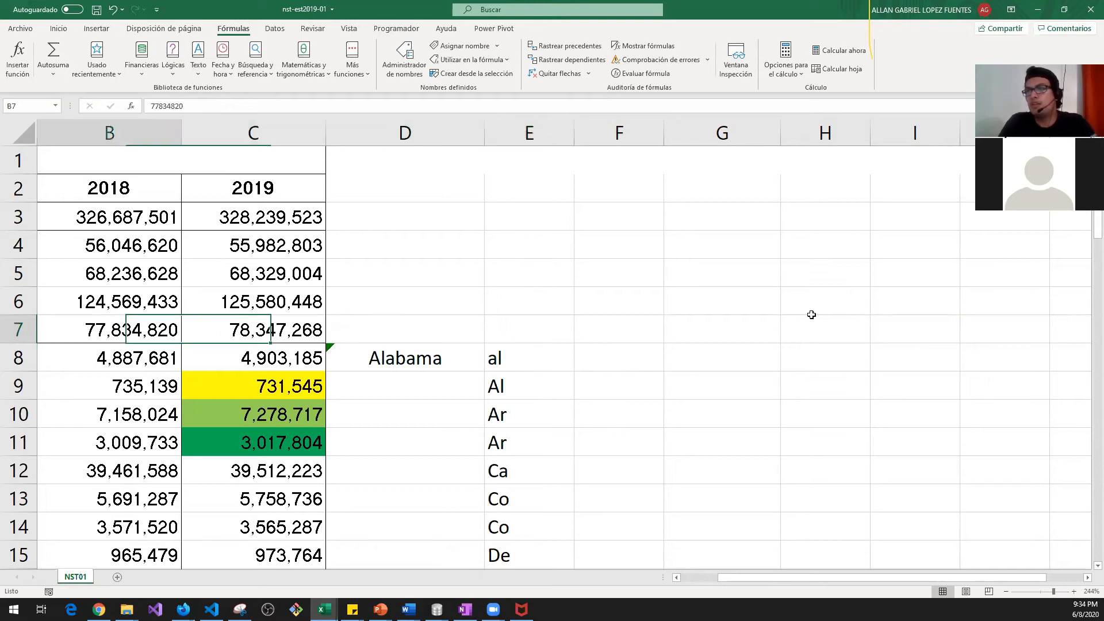
pyautogui.press('Right')
pyautogui.press('Right')
pyautogui.press('Right')
pyautogui.press('Right')
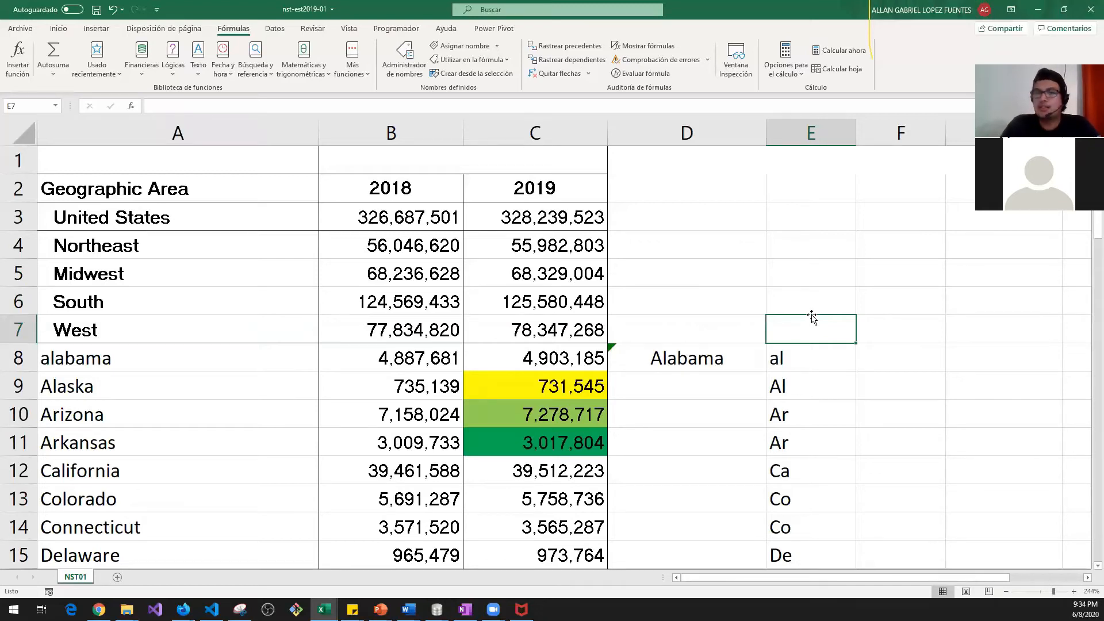
# Step: Enter State as the E7 column header and browse the Text function list
pyautogui.write('State')
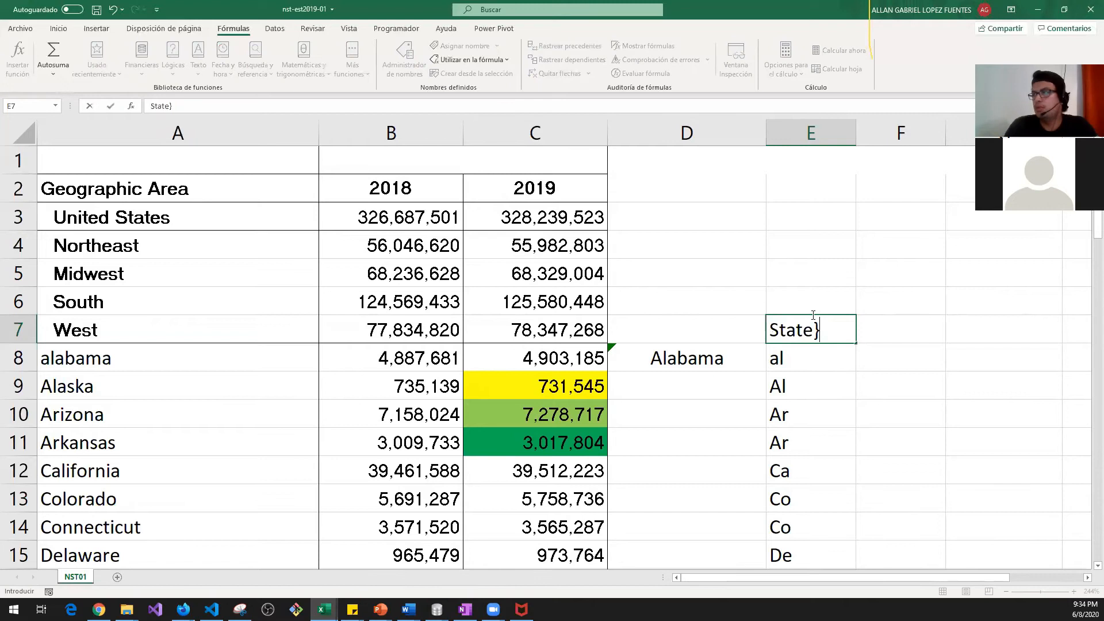
pyautogui.press('Return')
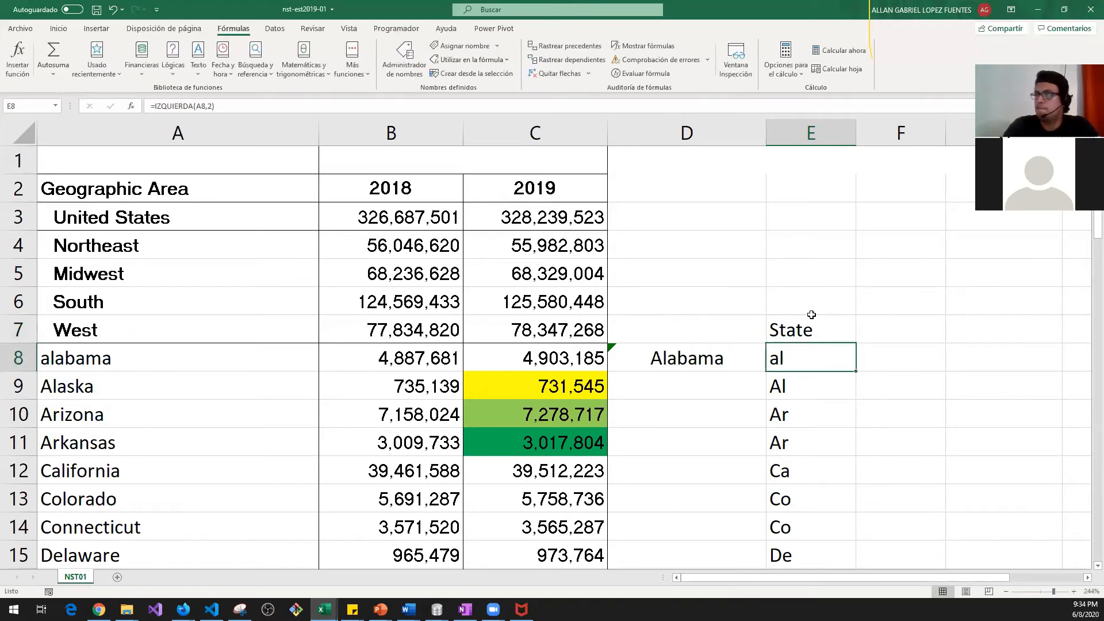
pyautogui.click(198, 64)
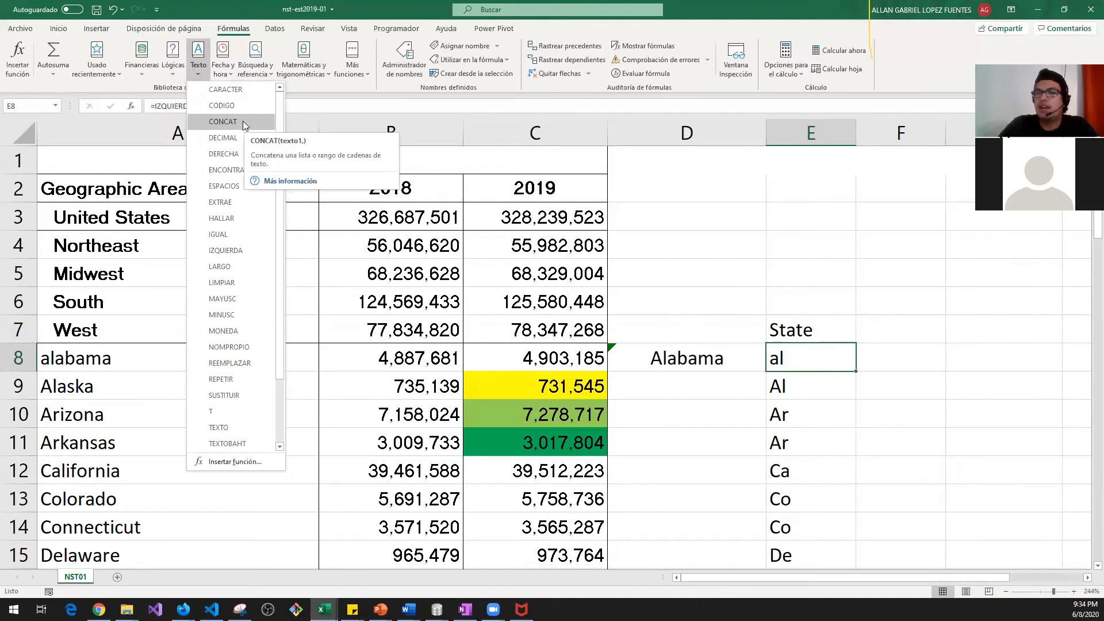
pyautogui.click(780, 218)
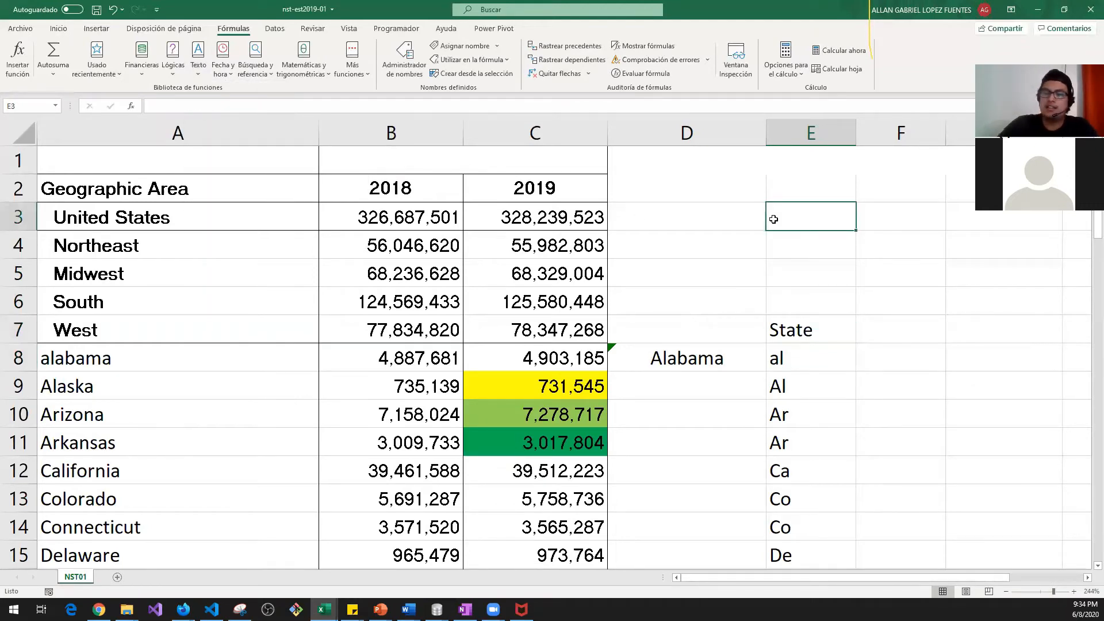
# Step: Start a CONCAT formula in E3, comparing it with CONCATENAR, then cancel it
pyautogui.write('=')
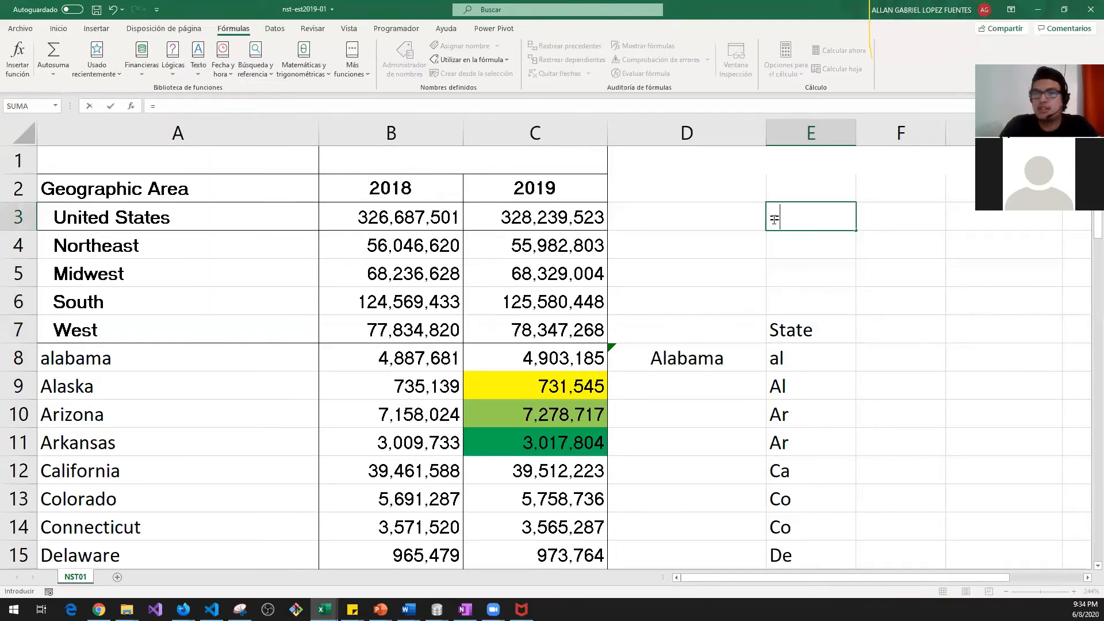
pyautogui.write('conca')
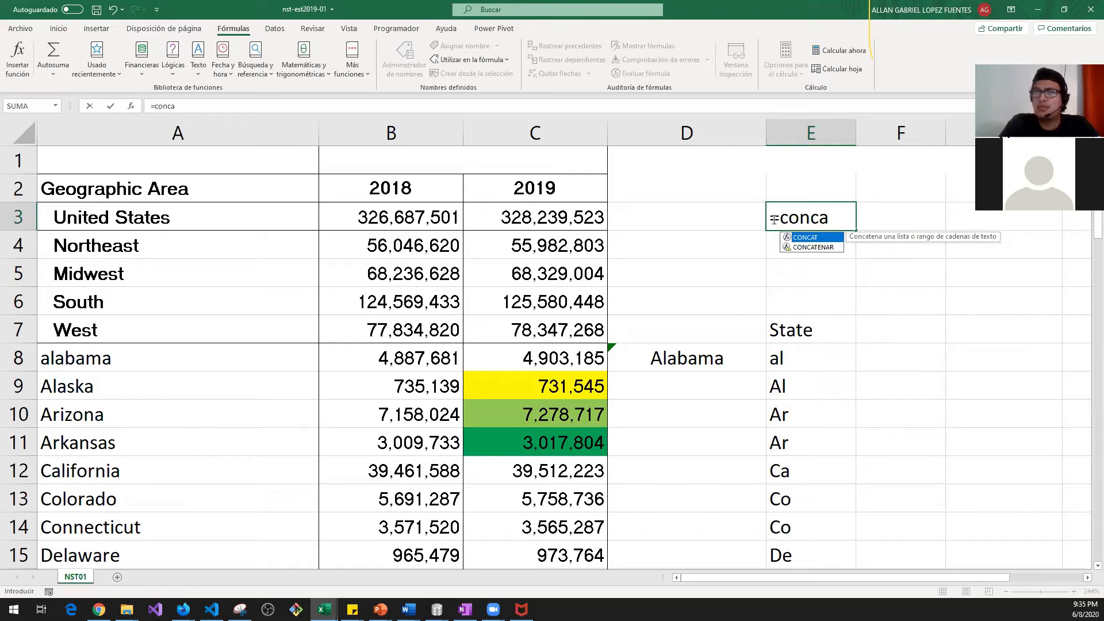
pyautogui.press('Down')
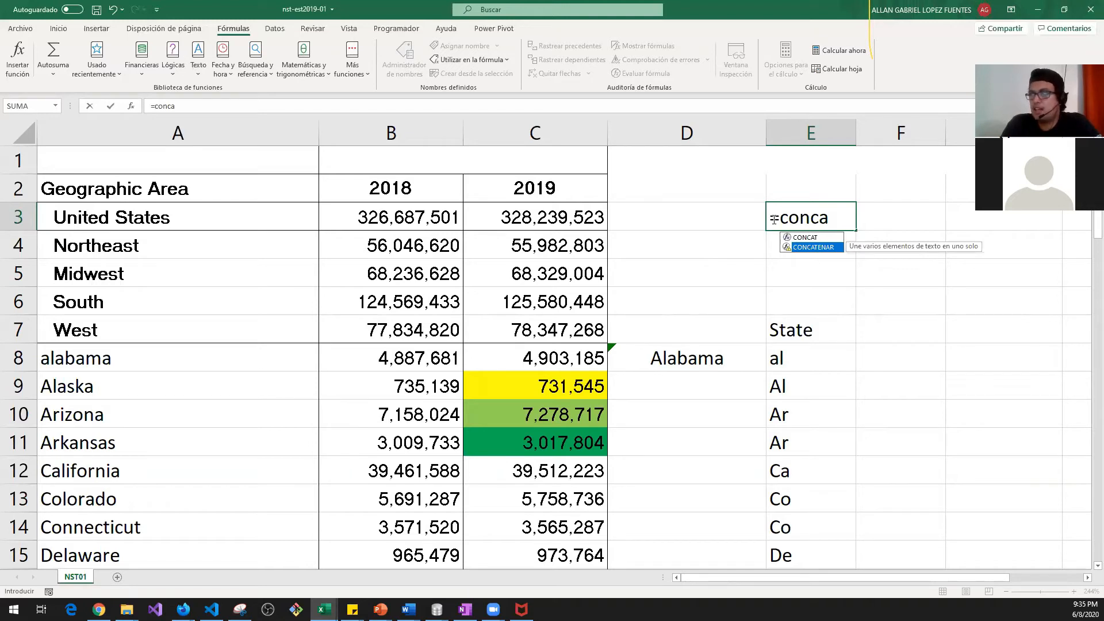
pyautogui.press('Up')
pyautogui.press('Down')
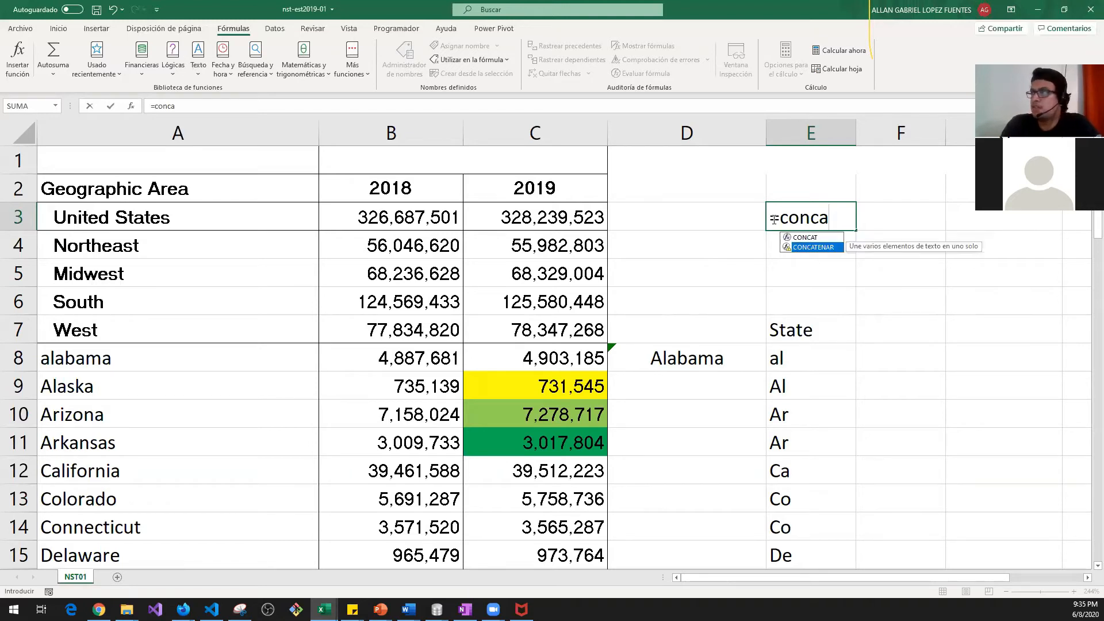
pyautogui.press('Up')
pyautogui.press('Tab')
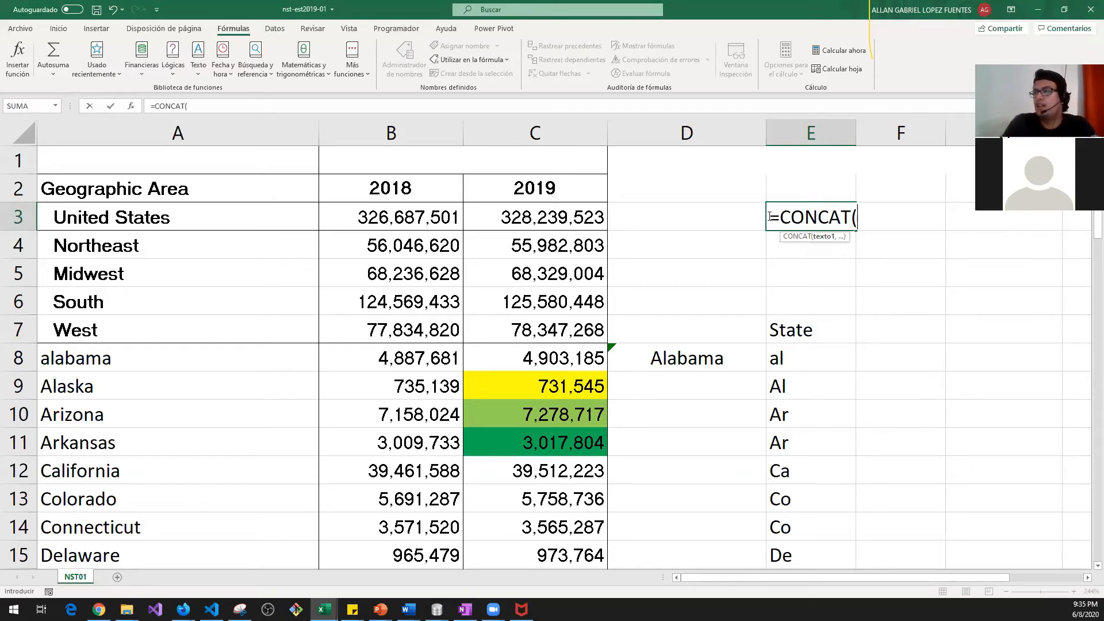
pyautogui.press('Escape')
pyautogui.press('Down')
pyautogui.press('Down')
pyautogui.press('Down')
pyautogui.press('Down')
# Step: Clear the State column from E7 down to row 59, then undo the deletion
pyautogui.press('Left')
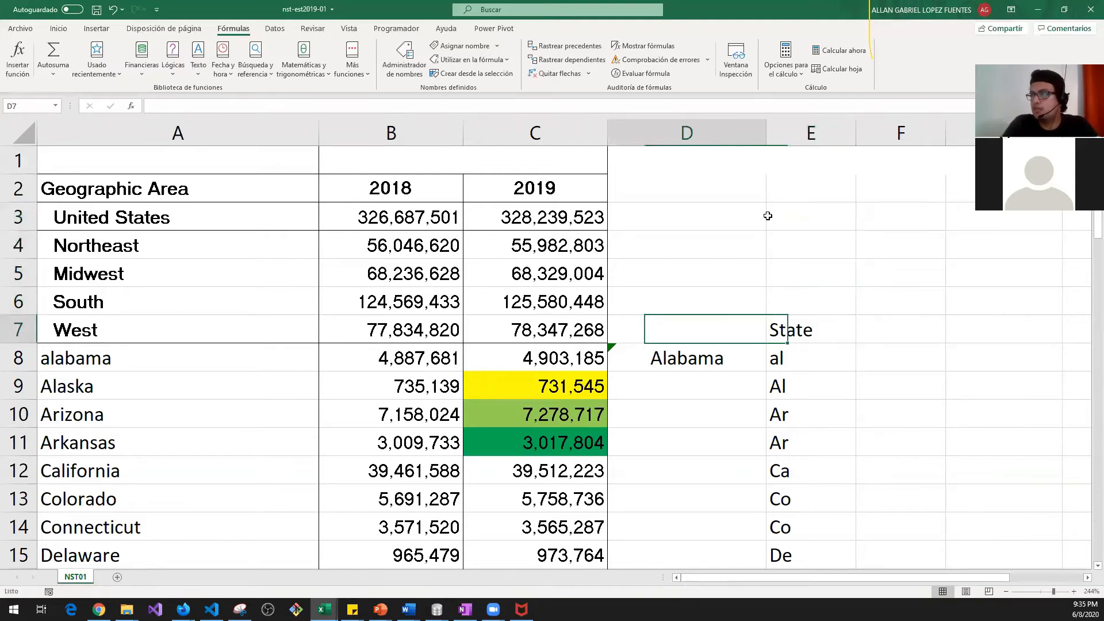
pyautogui.press('Down')
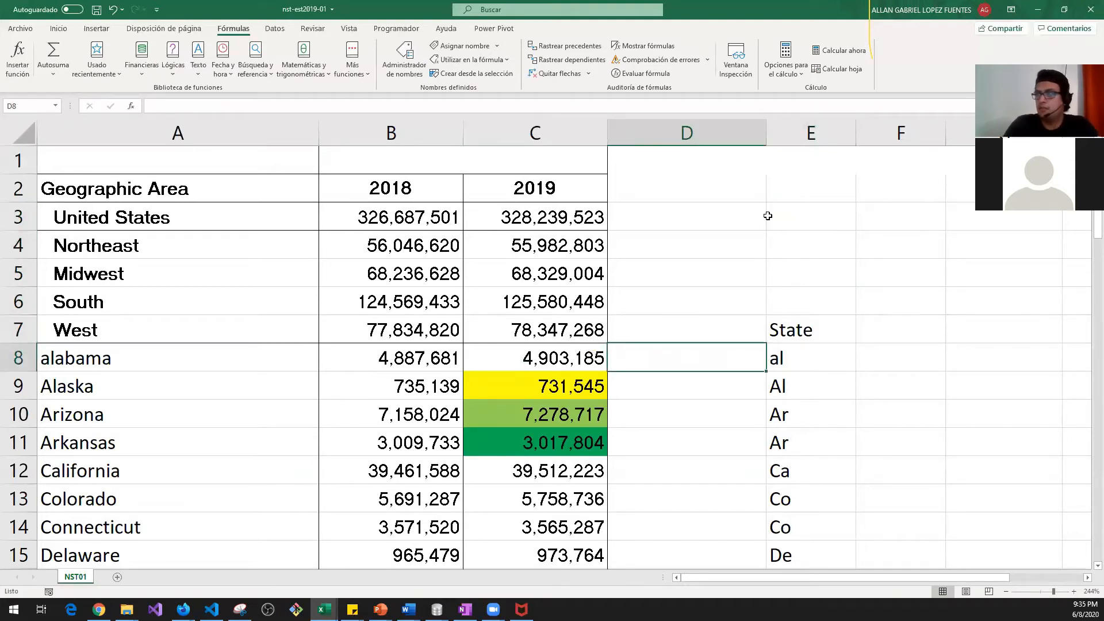
pyautogui.press('Right')
pyautogui.press('Right')
pyautogui.press('Right')
pyautogui.press('Right')
pyautogui.press('Left')
pyautogui.press('Left')
pyautogui.press('Left')
pyautogui.press('Left')
pyautogui.press('Left')
pyautogui.press('Left')
pyautogui.press('Left')
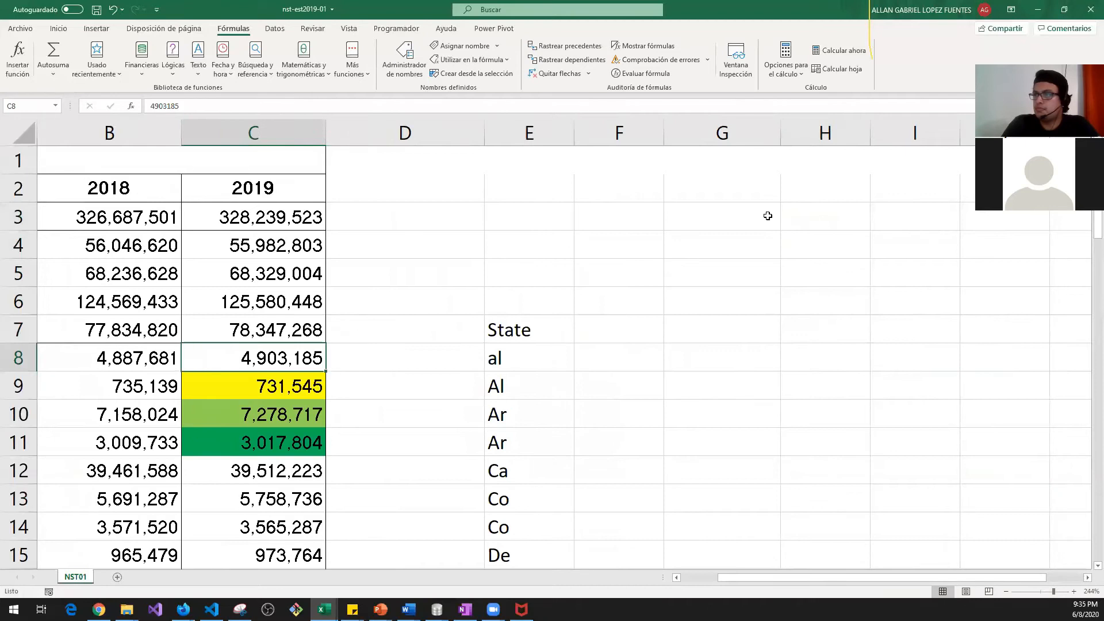
pyautogui.press('Right')
pyautogui.press('Right')
pyautogui.press('Right')
pyautogui.press('Right')
pyautogui.press('Up')
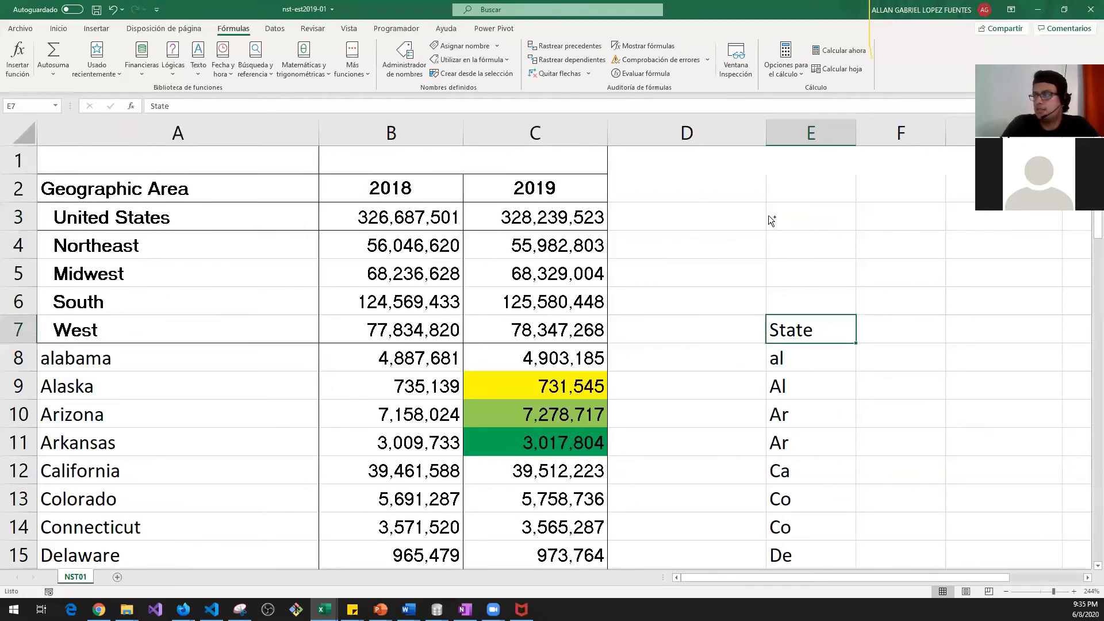
pyautogui.hotkey('ctrl', 'shift', 'Down')
pyautogui.press('Delete')
pyautogui.press('Left')
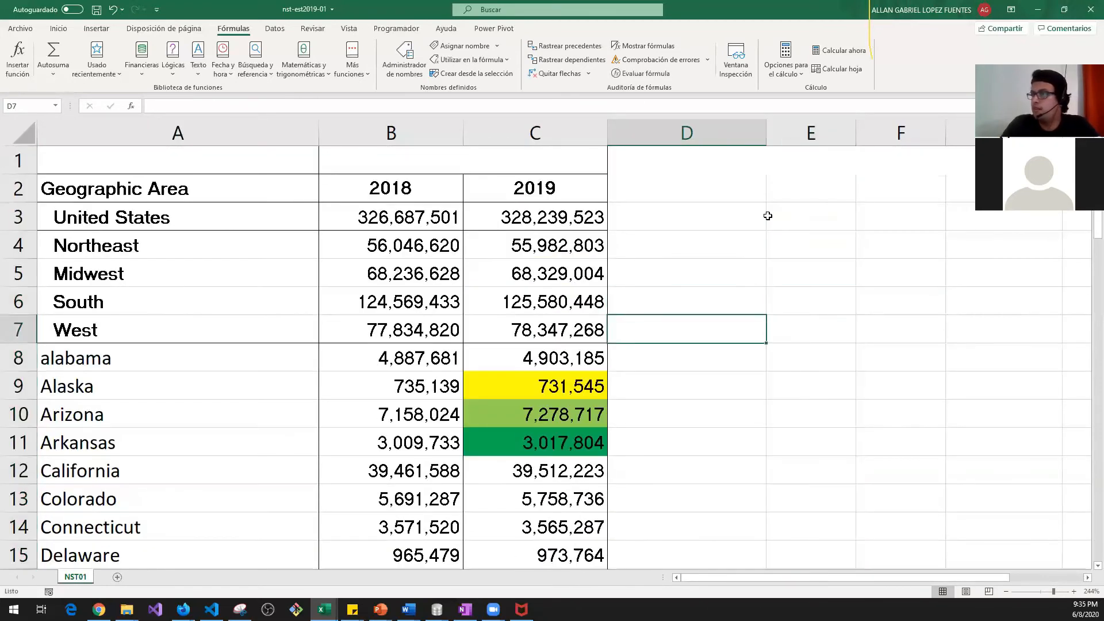
pyautogui.press('Down')
pyautogui.press('Right')
pyautogui.hotkey('ctrl', 'z')
# Step: Delete the empty column D with Eliminar and check the shifted cells around row 8
pyautogui.press('Left')
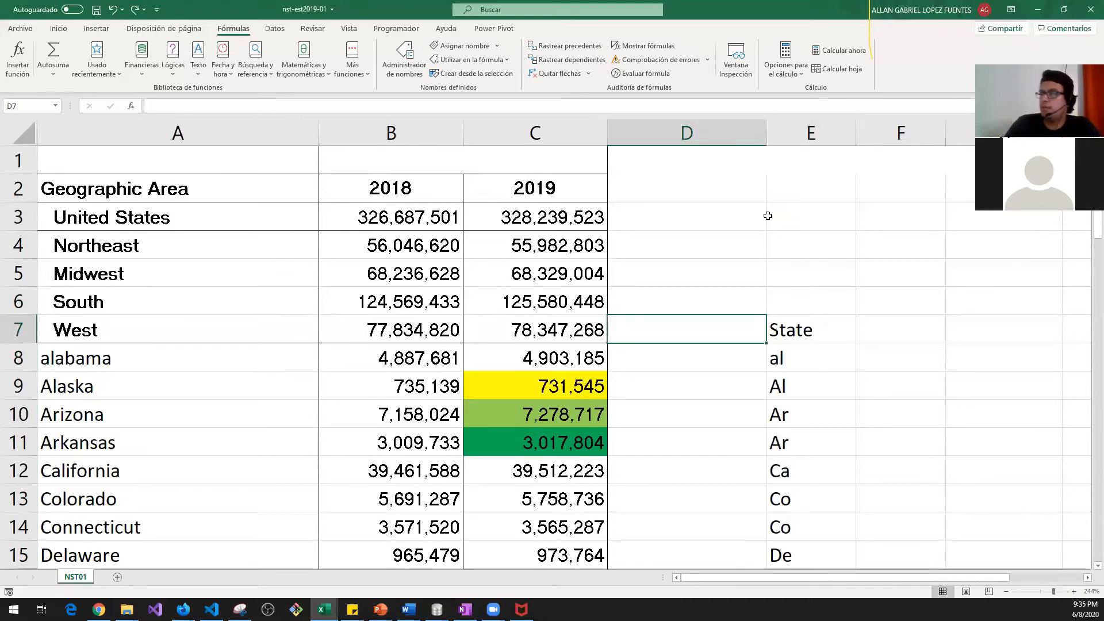
pyautogui.click(716, 124)
pyautogui.rightClick(716, 125)
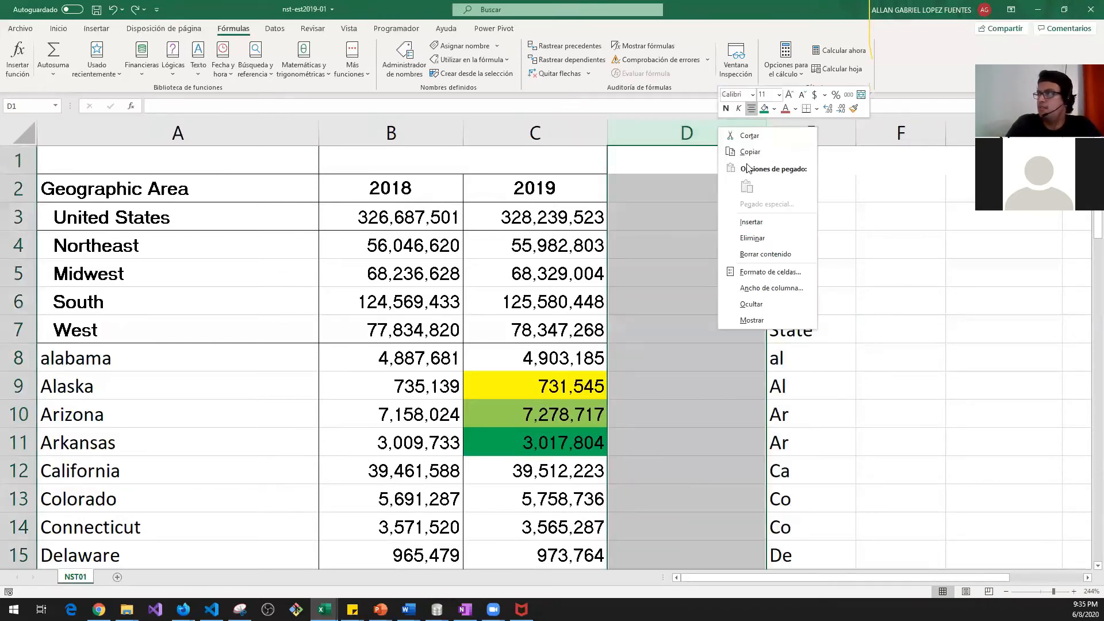
pyautogui.click(770, 234)
pyautogui.click(770, 353)
pyautogui.click(835, 326)
pyautogui.click(827, 353)
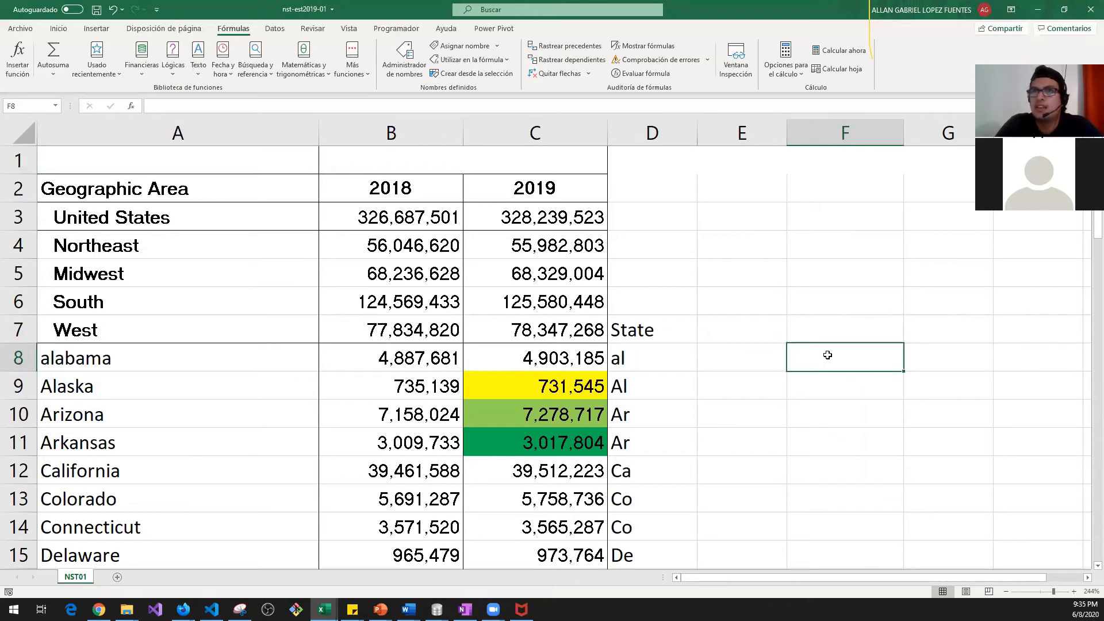
pyautogui.press('Left')
pyautogui.press('Home')
pyautogui.press('Down')
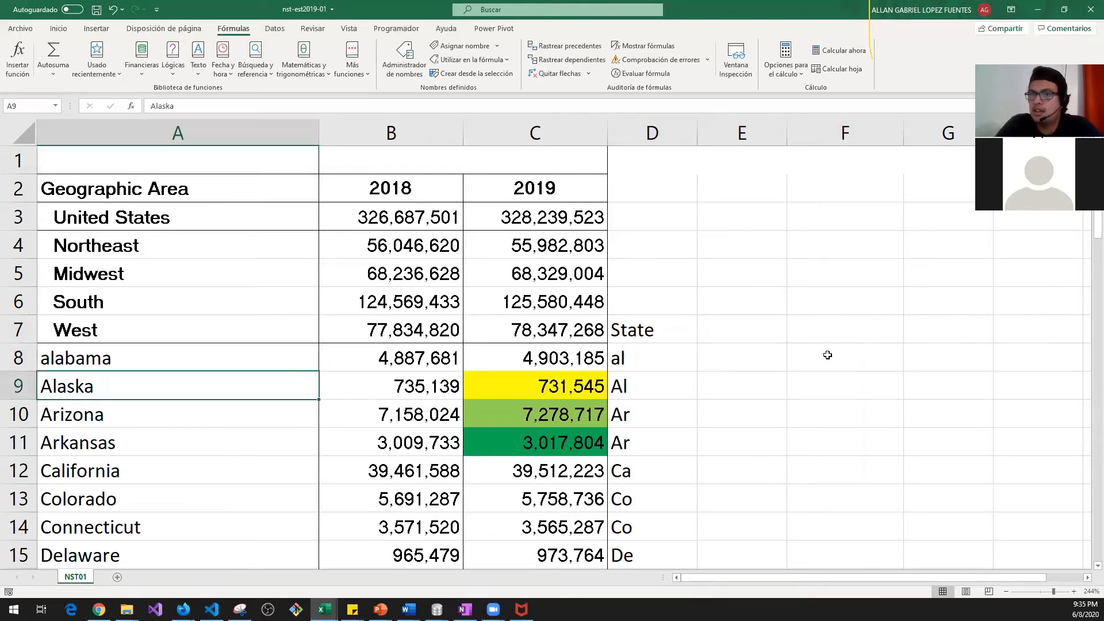
pyautogui.hotkey('ctrl', 'Down')
pyautogui.hotkey('ctrl', 'Up')
pyautogui.press('Down')
pyautogui.press('Down')
pyautogui.press('Down')
pyautogui.press('Down')
pyautogui.press('Down')
pyautogui.press('Down')
pyautogui.press('Right')
pyautogui.press('Right')
pyautogui.press('Right')
pyautogui.press('Right')
pyautogui.press('Right')
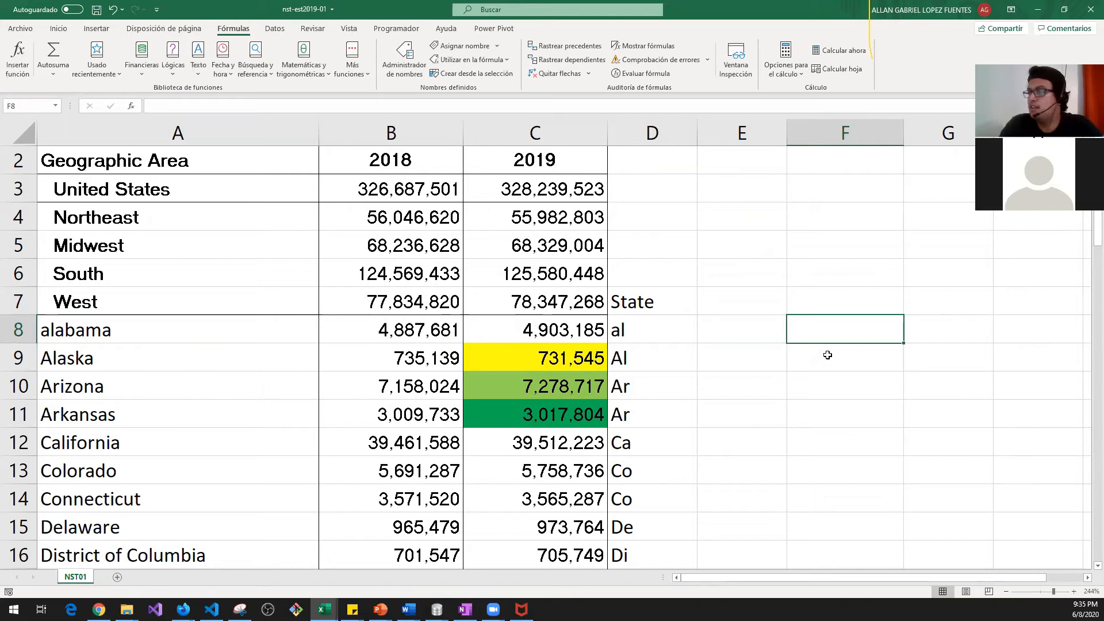
pyautogui.write('=')
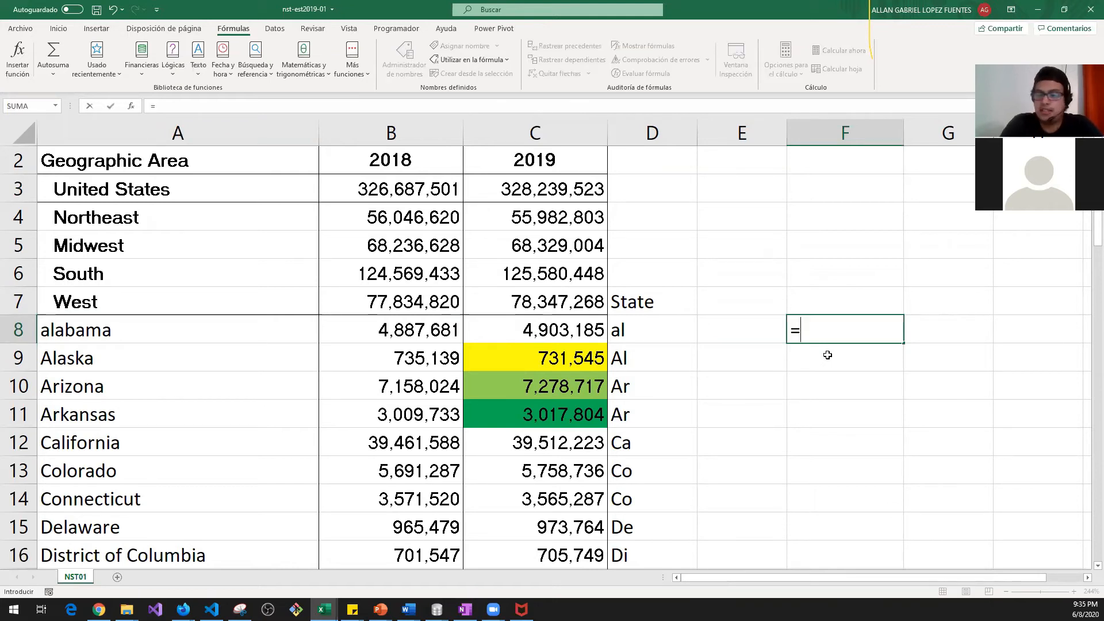
pyautogui.write('conca')
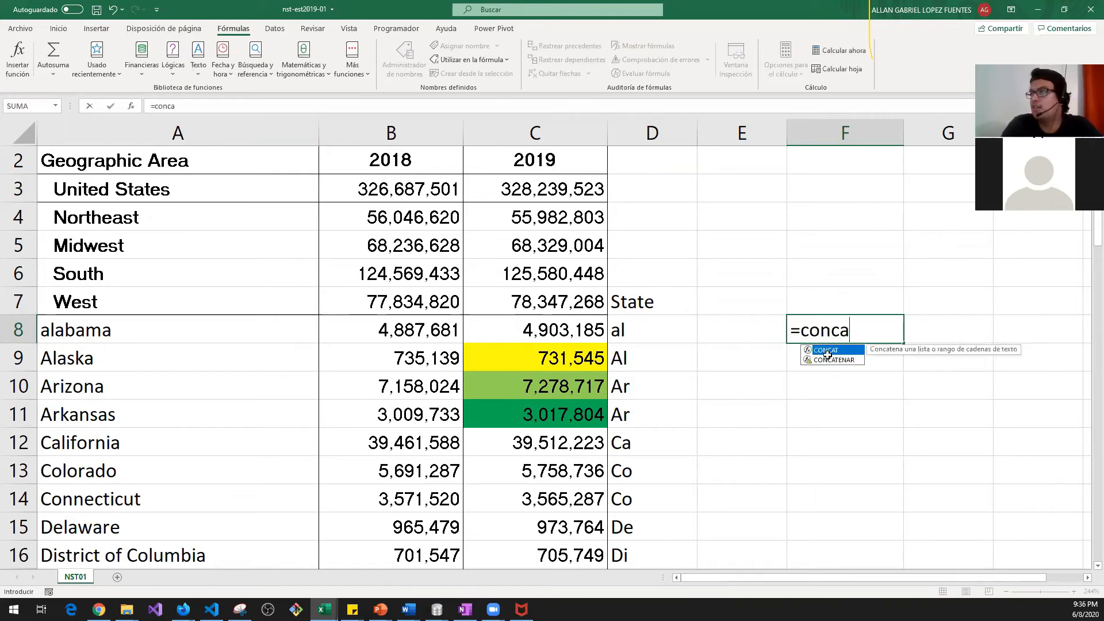
pyautogui.press('Tab')
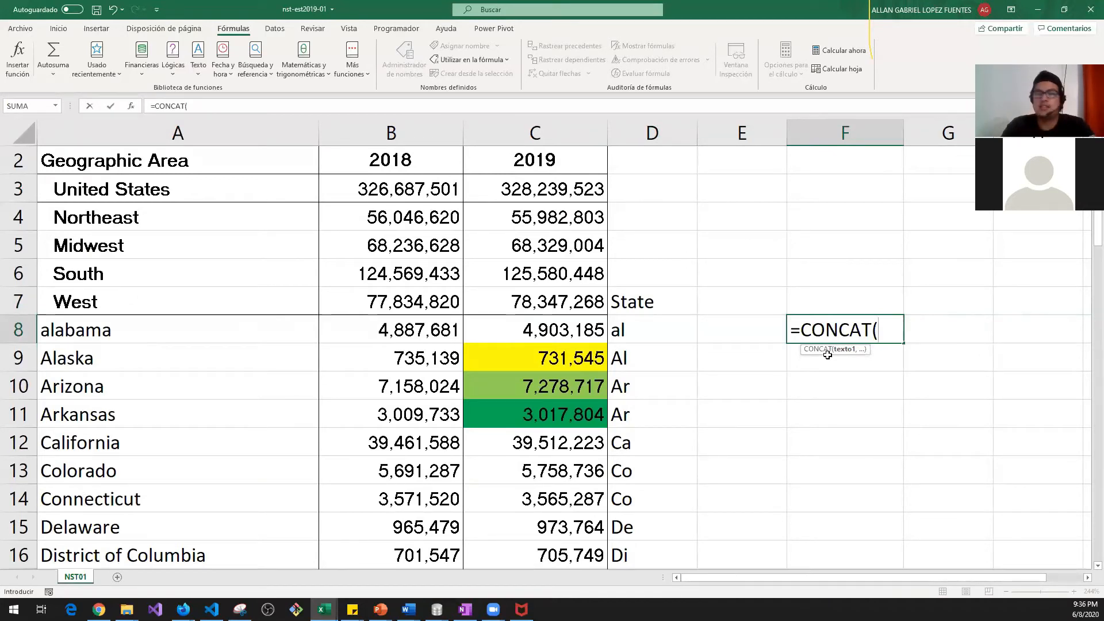
pyautogui.press('Escape')
pyautogui.press('Left')
pyautogui.press('Up')
pyautogui.press('Up')
pyautogui.press('Up')
pyautogui.press('Up')
pyautogui.press('Up')
pyautogui.press('Up')
pyautogui.press('Right')
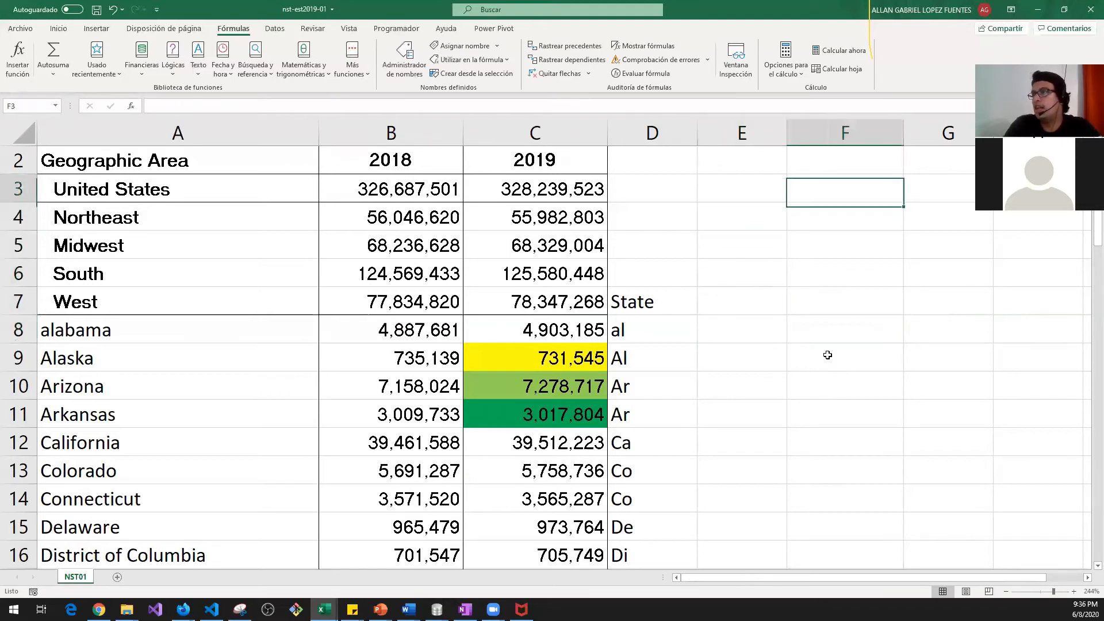
pyautogui.press('Left')
pyautogui.press('Left')
pyautogui.press('Down')
pyautogui.press('Up')
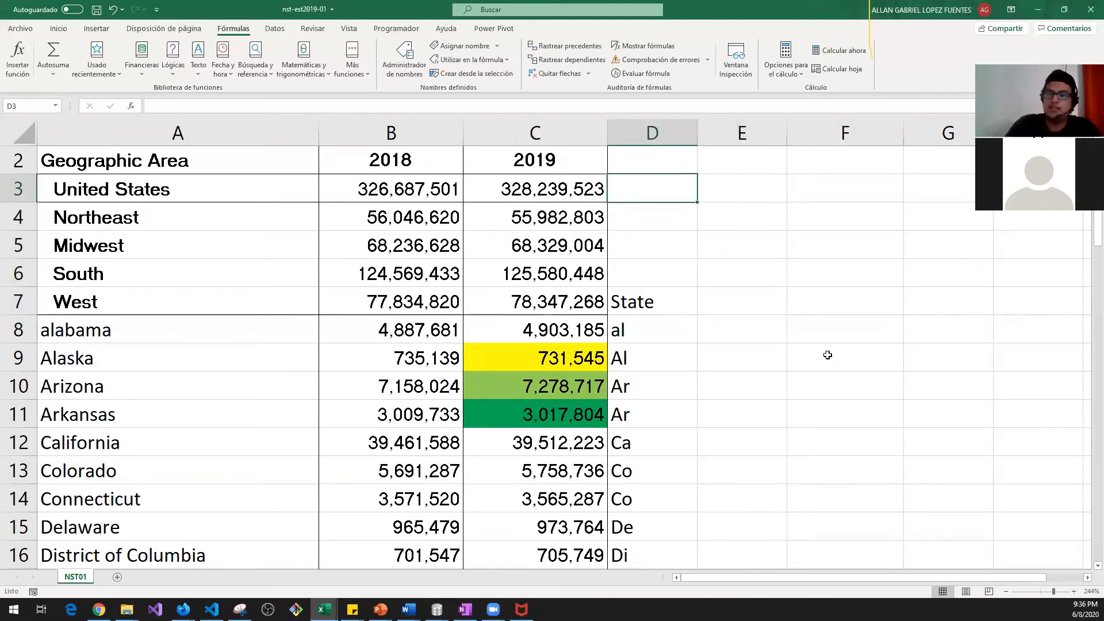
pyautogui.write('=')
pyautogui.press('Left')
pyautogui.write('-')
pyautogui.press('Left')
pyautogui.press('Left')
pyautogui.press('Return')
pyautogui.press('Up')
pyautogui.press('Right')
pyautogui.press('Left')
pyautogui.doubleClick(698, 131)
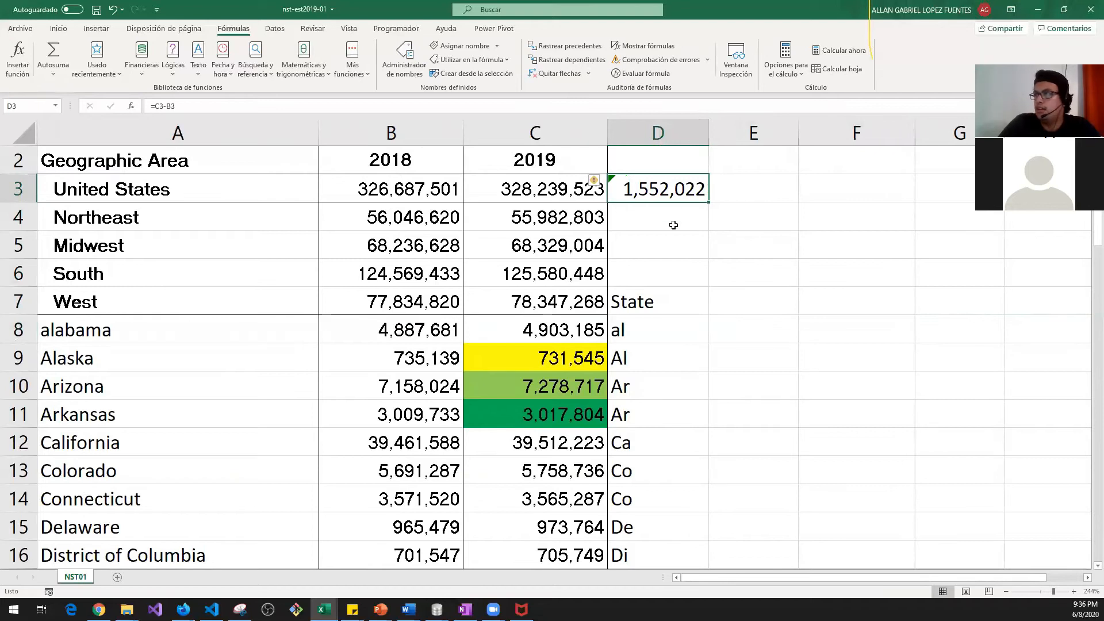
pyautogui.press('Right')
pyautogui.press('Right')
pyautogui.press('Right')
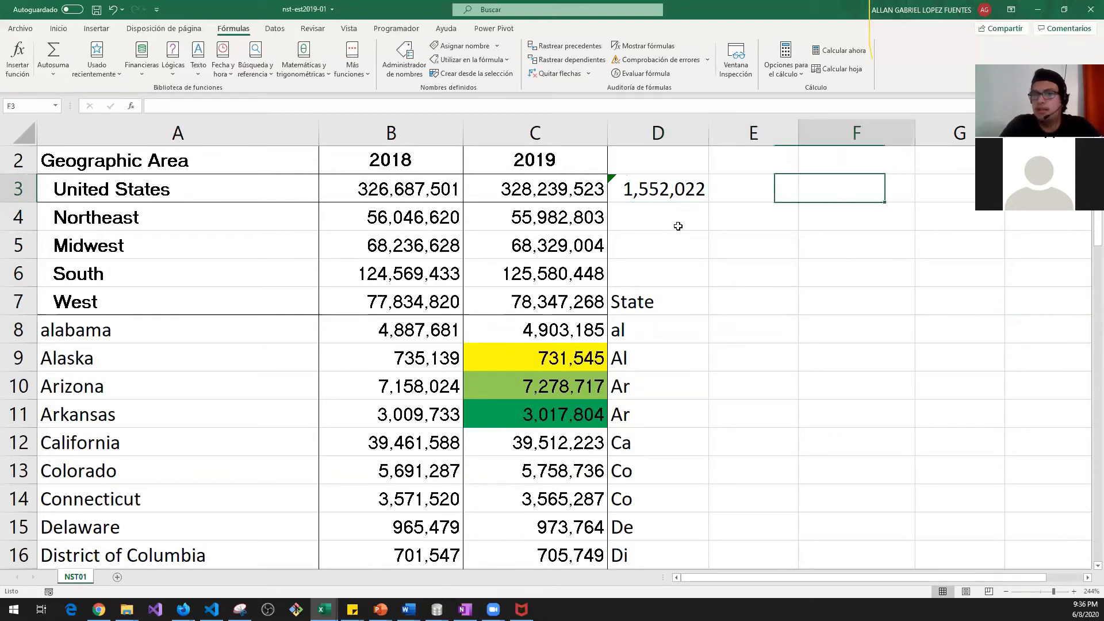
pyautogui.press('Left')
pyautogui.press('Left')
pyautogui.press('Left')
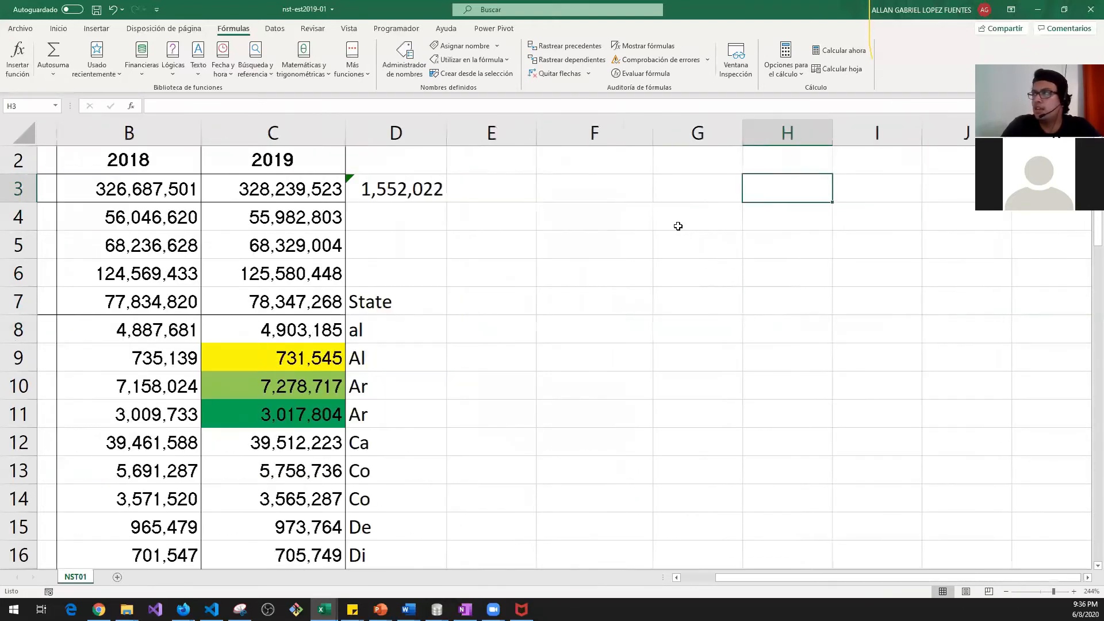
pyautogui.press('Left')
pyautogui.press('Left')
pyautogui.press('Left')
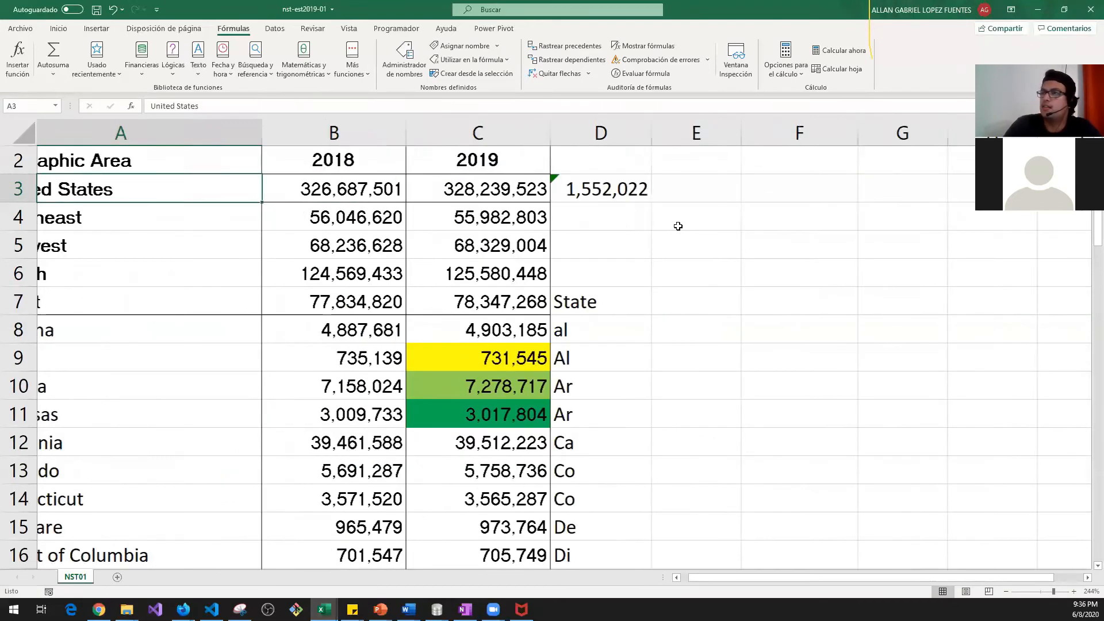
pyautogui.press('Right')
pyautogui.press('Right')
pyautogui.press('Right')
pyautogui.press('Right')
pyautogui.press('Right')
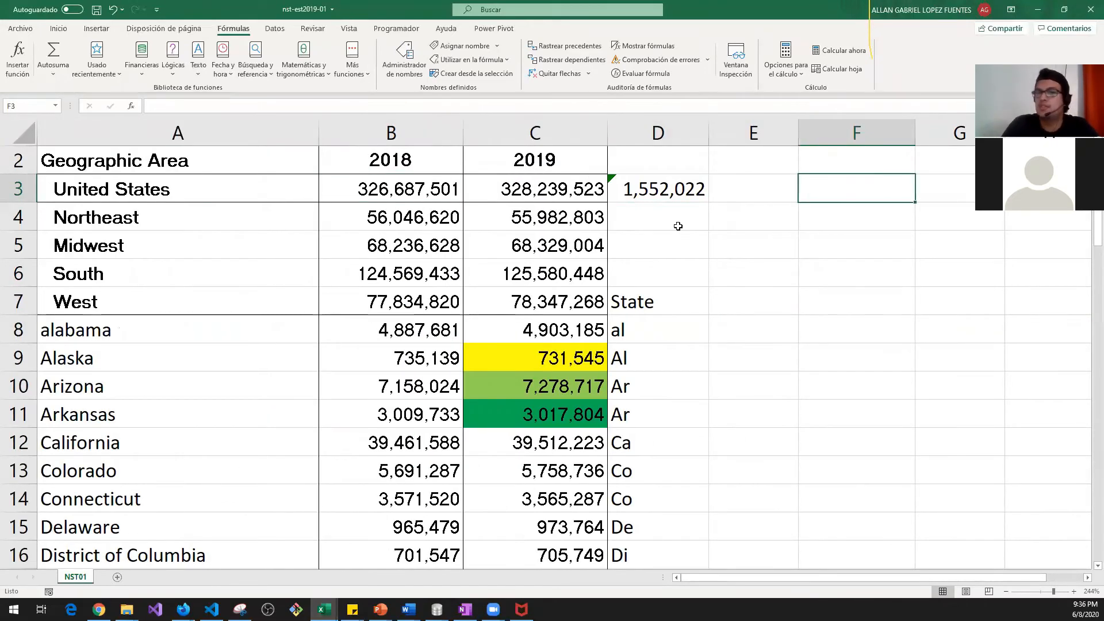
pyautogui.press('Left')
pyautogui.press('Left')
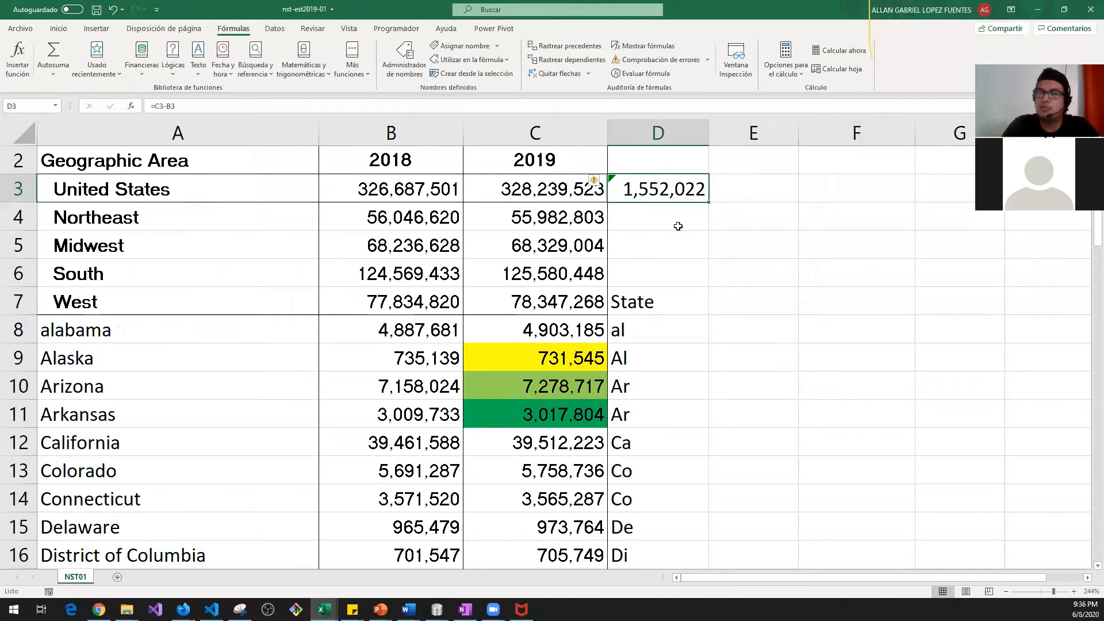
pyautogui.press('Right')
pyautogui.press('Right')
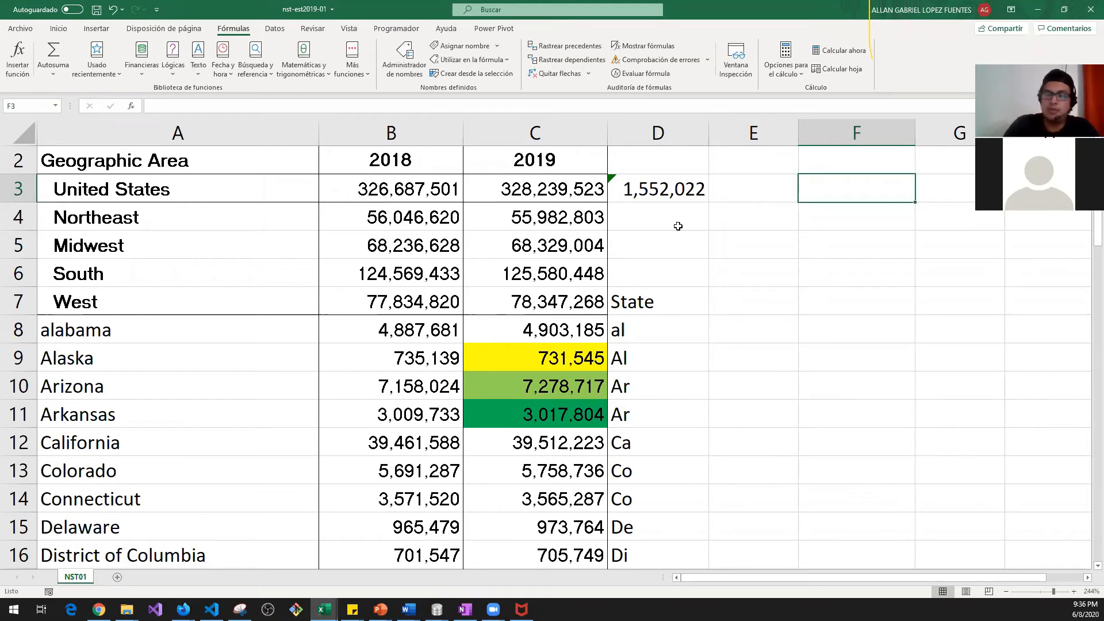
# Step: Start a CONCAT formula in F3 with the text "La poblacion de US incremento en: "
pyautogui.write('=')
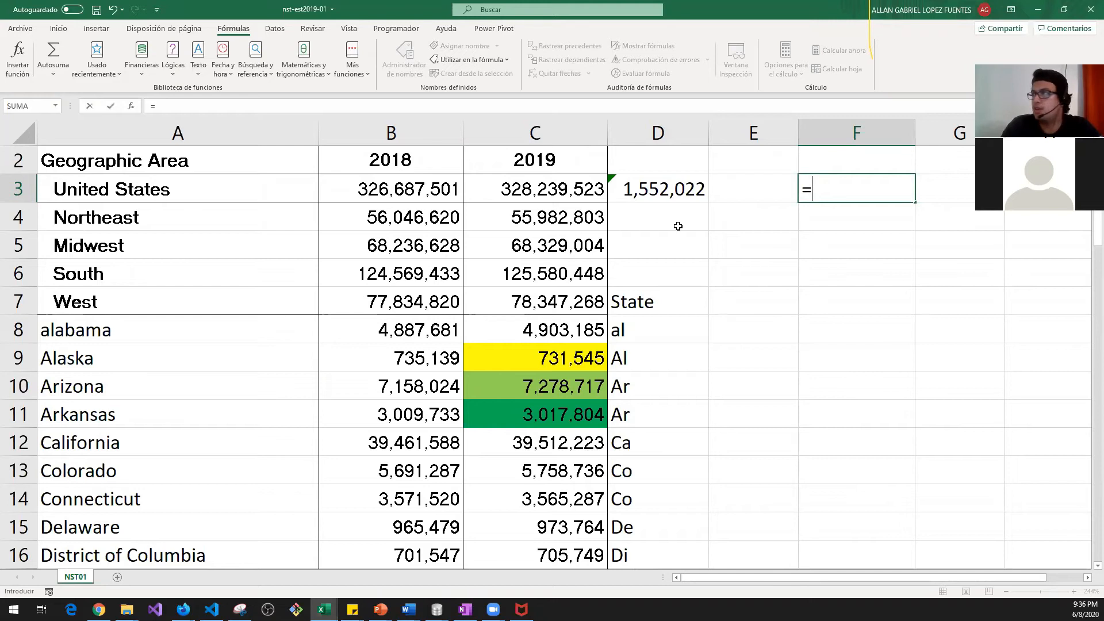
pyautogui.write('conca')
pyautogui.press('Tab')
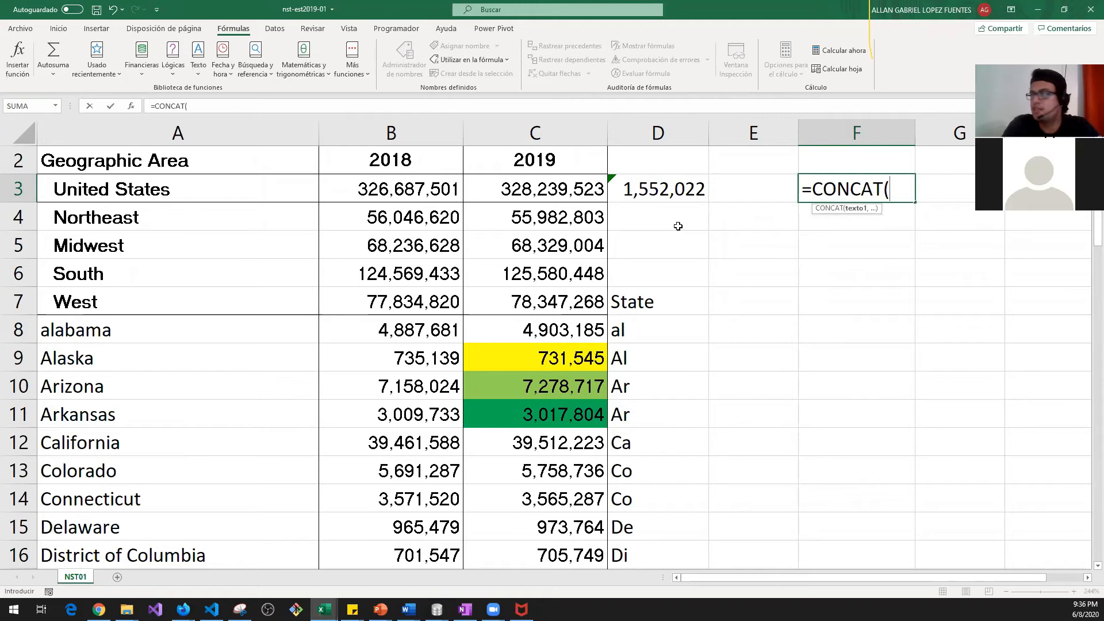
pyautogui.write('"')
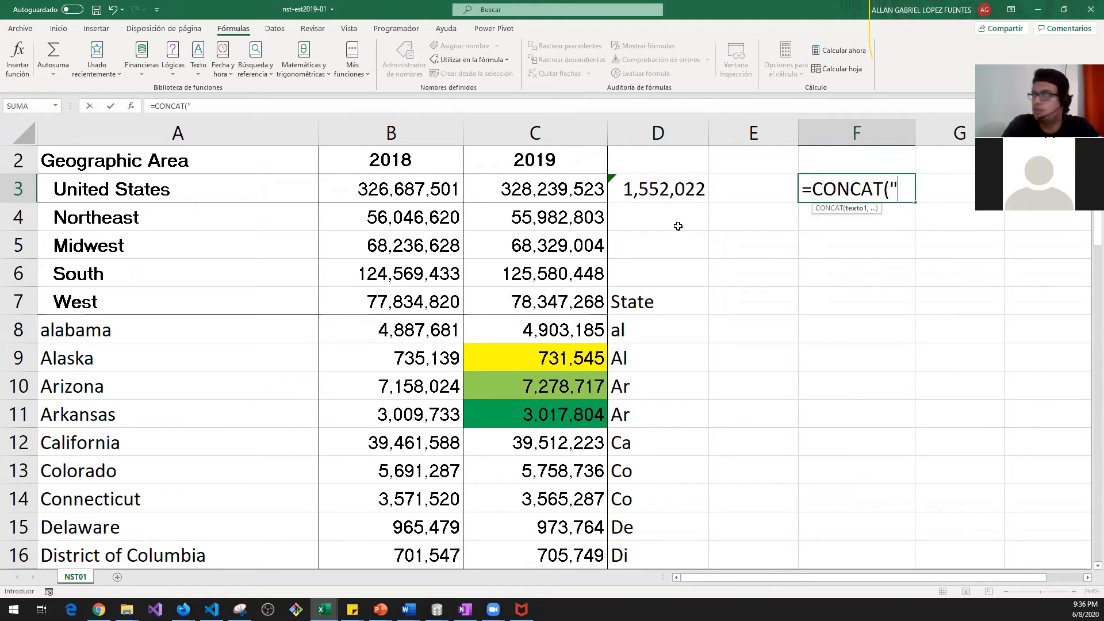
pyautogui.write('La poblacio')
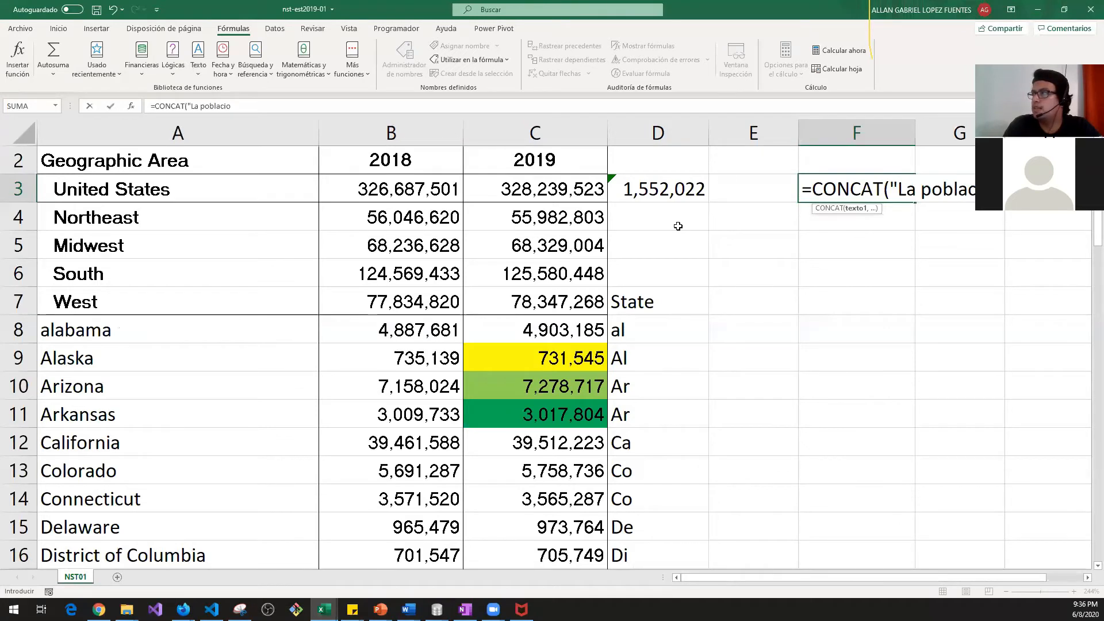
pyautogui.write('n de US')
pyautogui.moveTo(996, 576); pyautogui.dragTo(1050, 574)
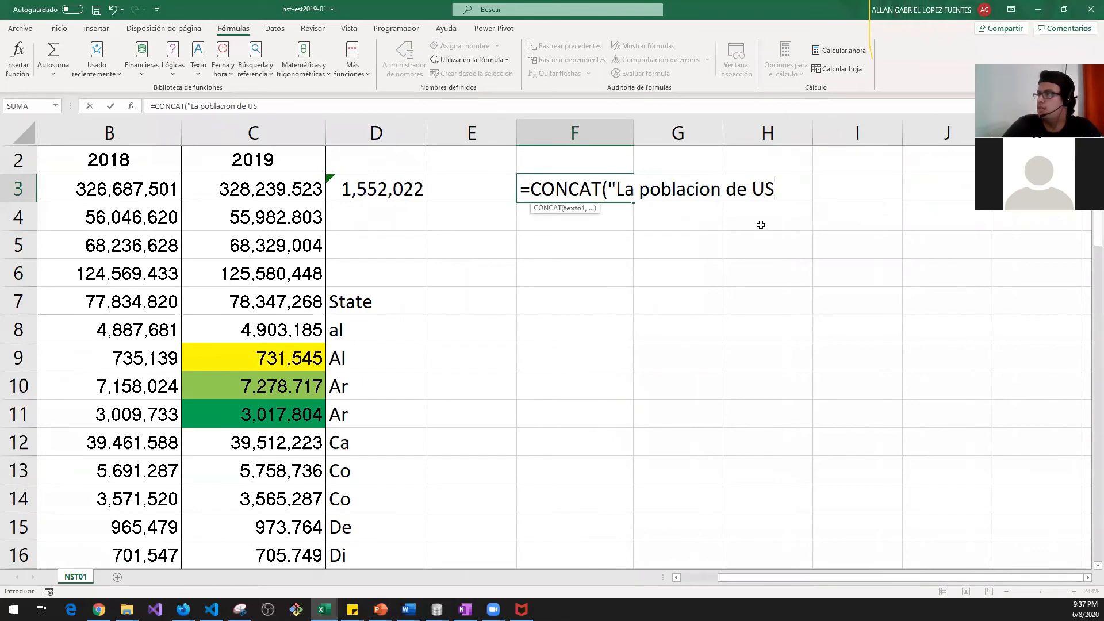
pyautogui.click(334, 105)
pyautogui.write('incre')
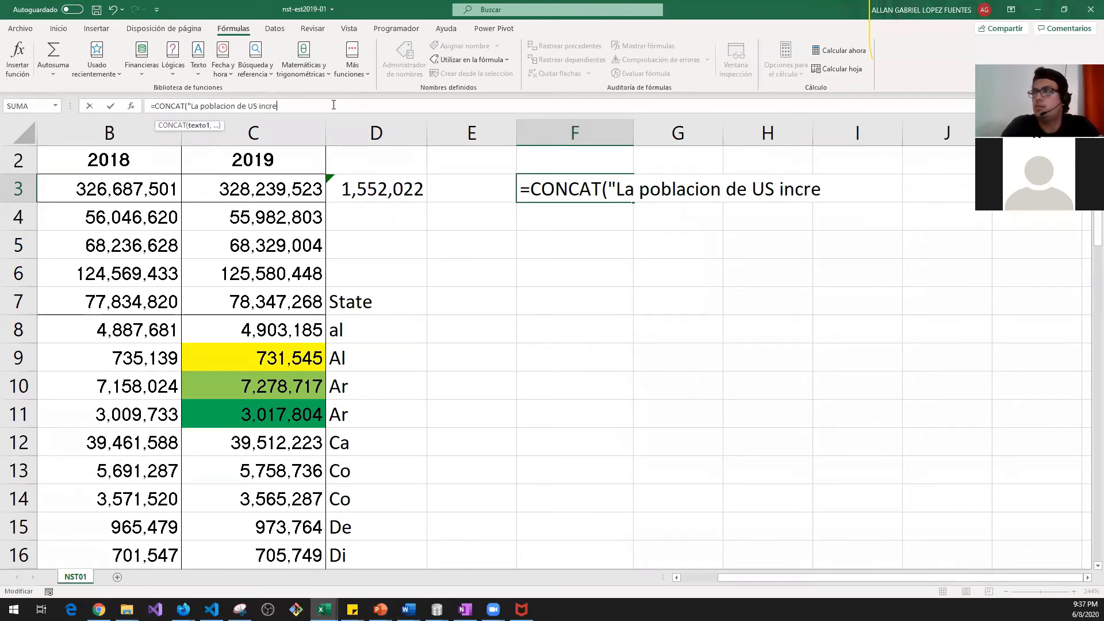
pyautogui.write('mento en: ')
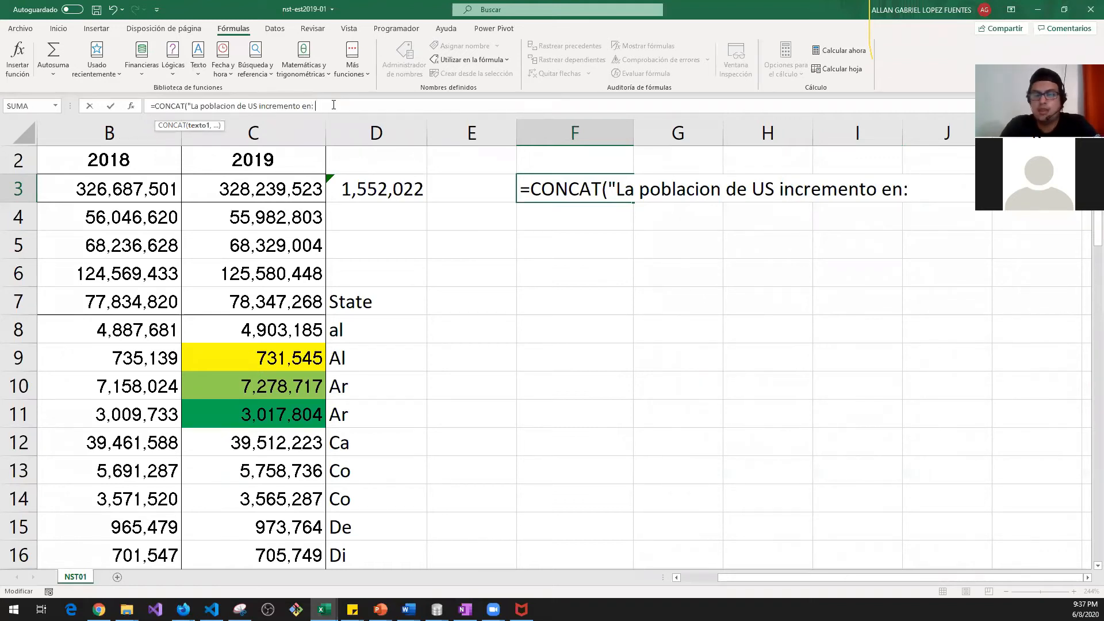
pyautogui.write('"')
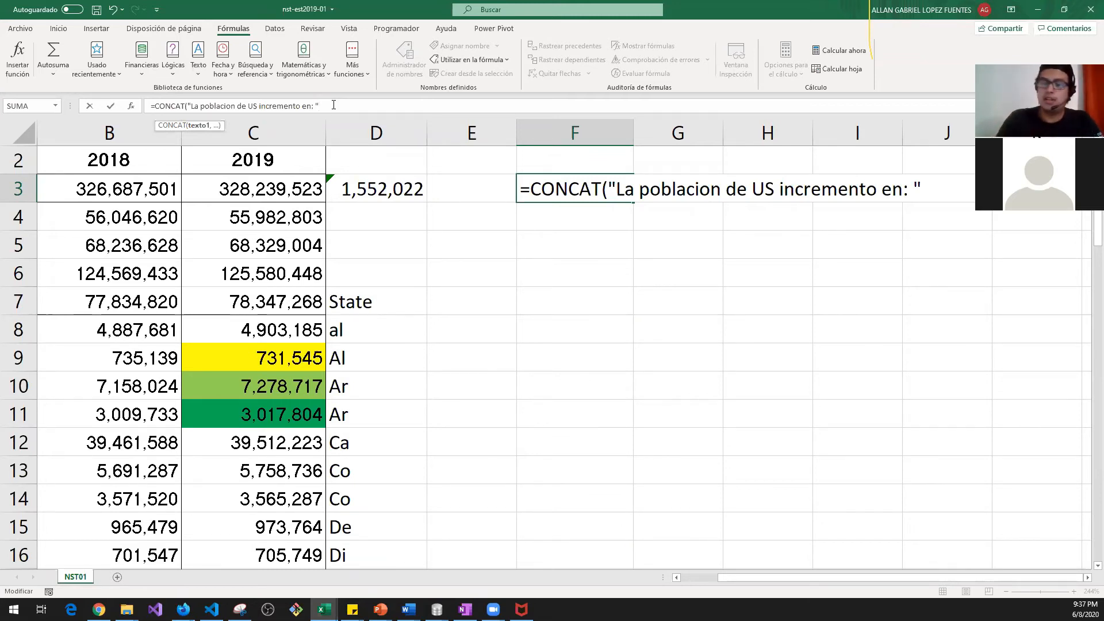
pyautogui.write(',')
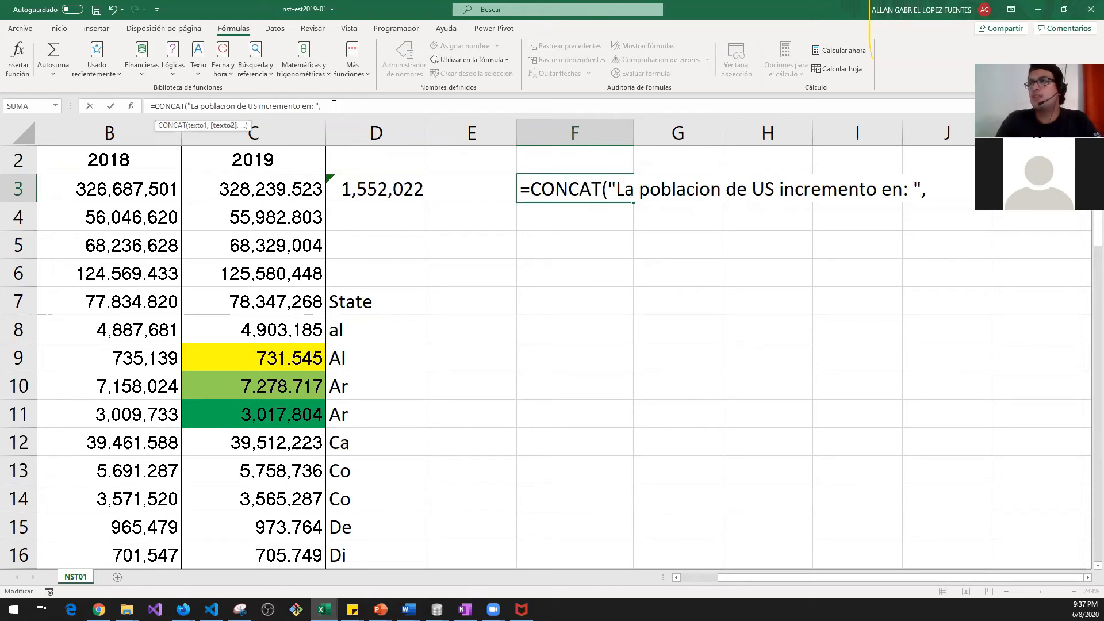
pyautogui.click(647, 190)
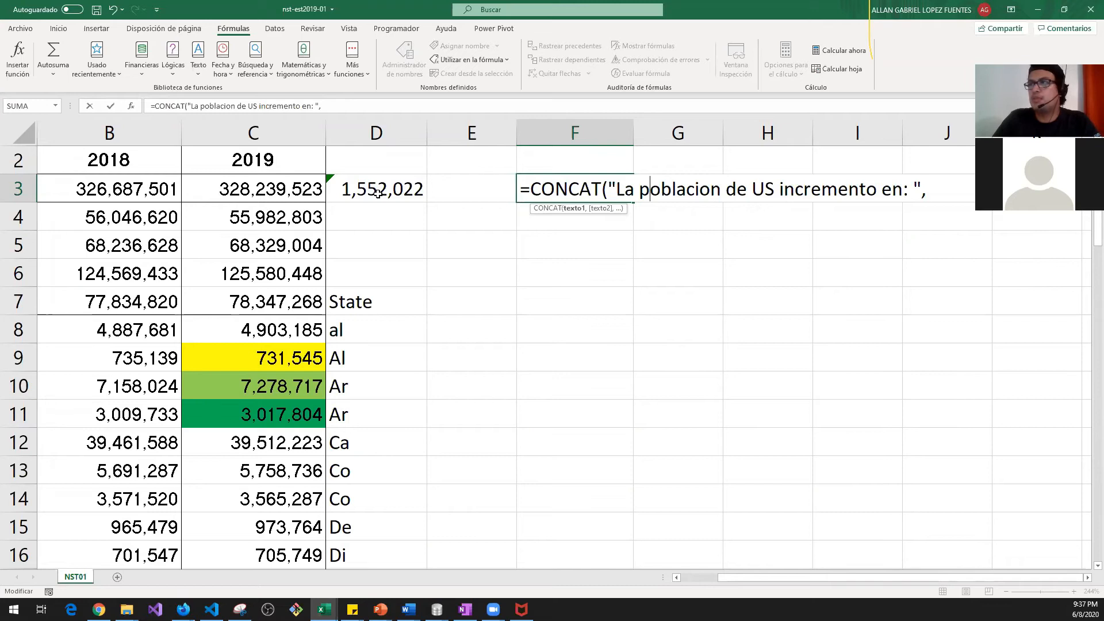
pyautogui.click(376, 192)
# Step: Add D3 as the second CONCAT argument in F3, giving 1552022
pyautogui.click(534, 183)
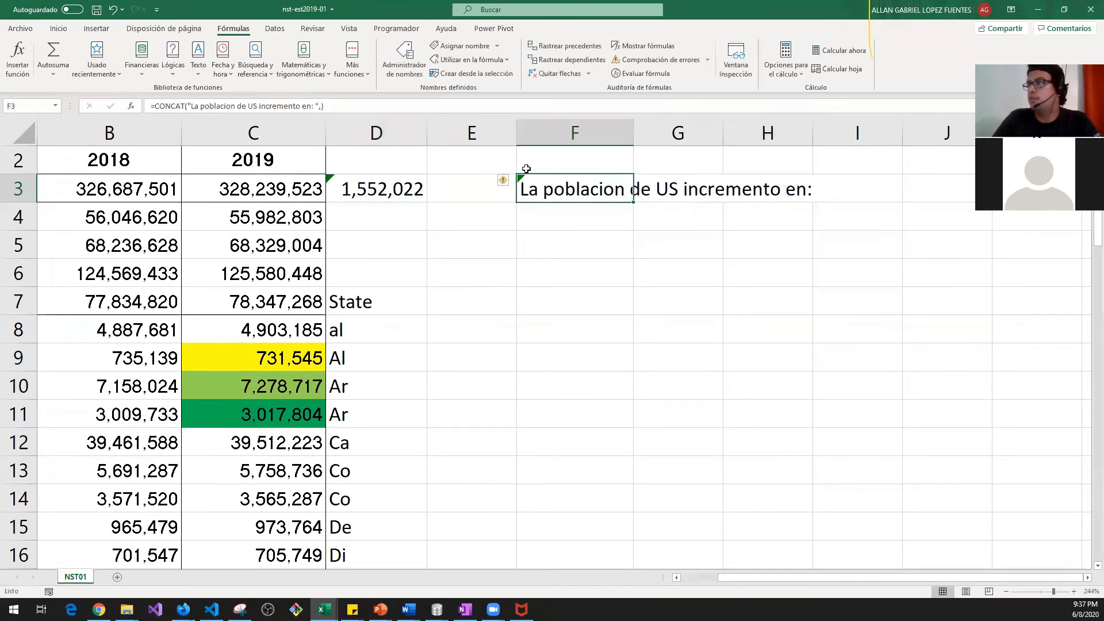
pyautogui.click(349, 110)
pyautogui.press('BackSpace')
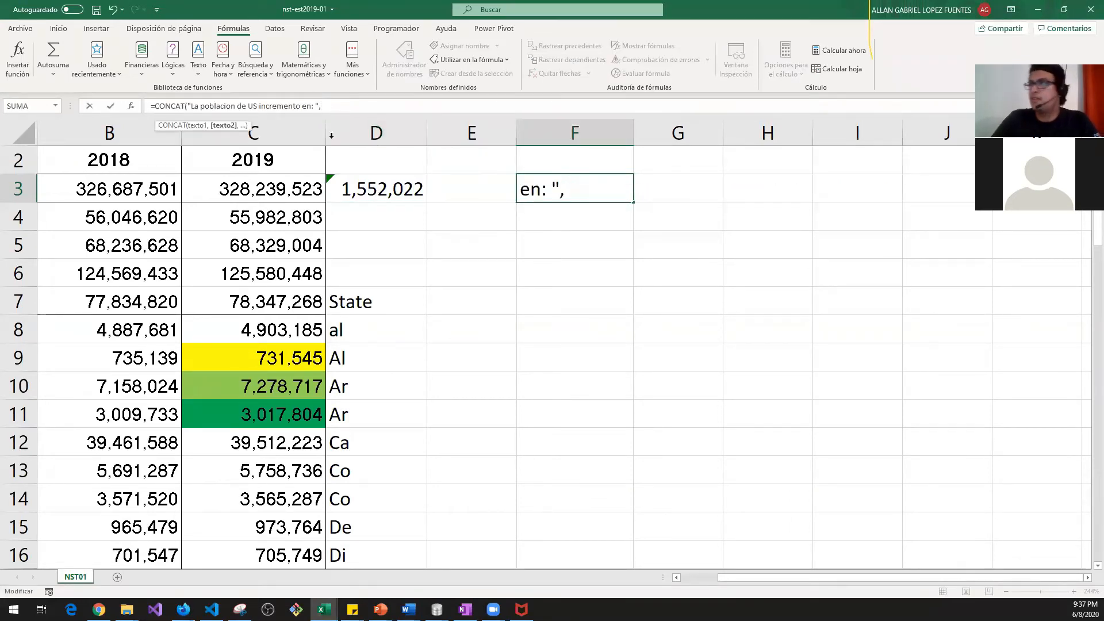
pyautogui.click(383, 189)
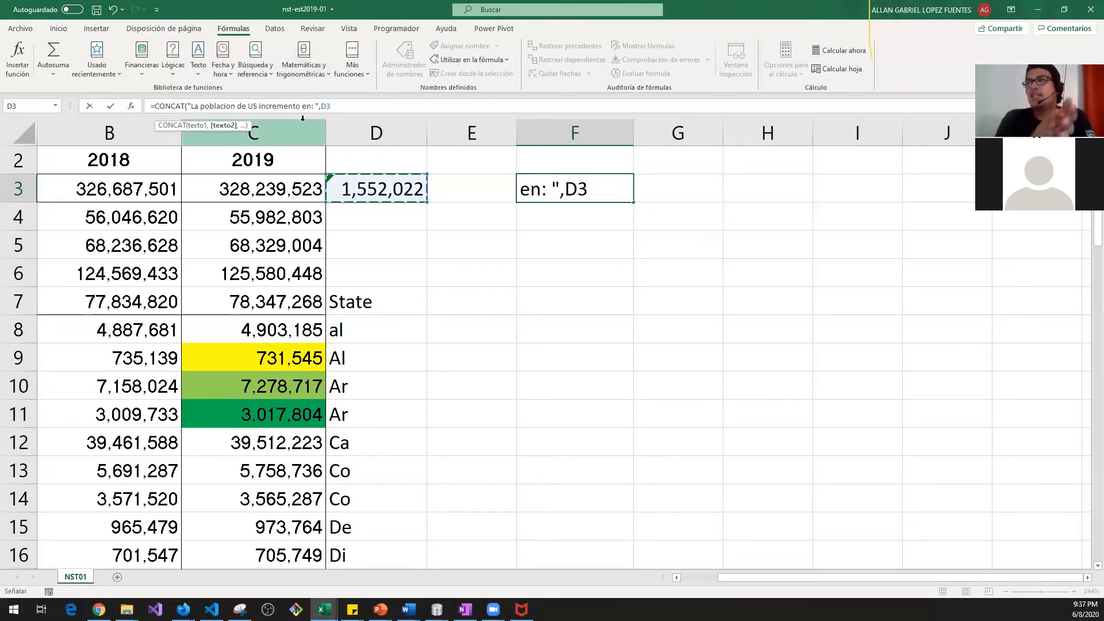
pyautogui.press('Return')
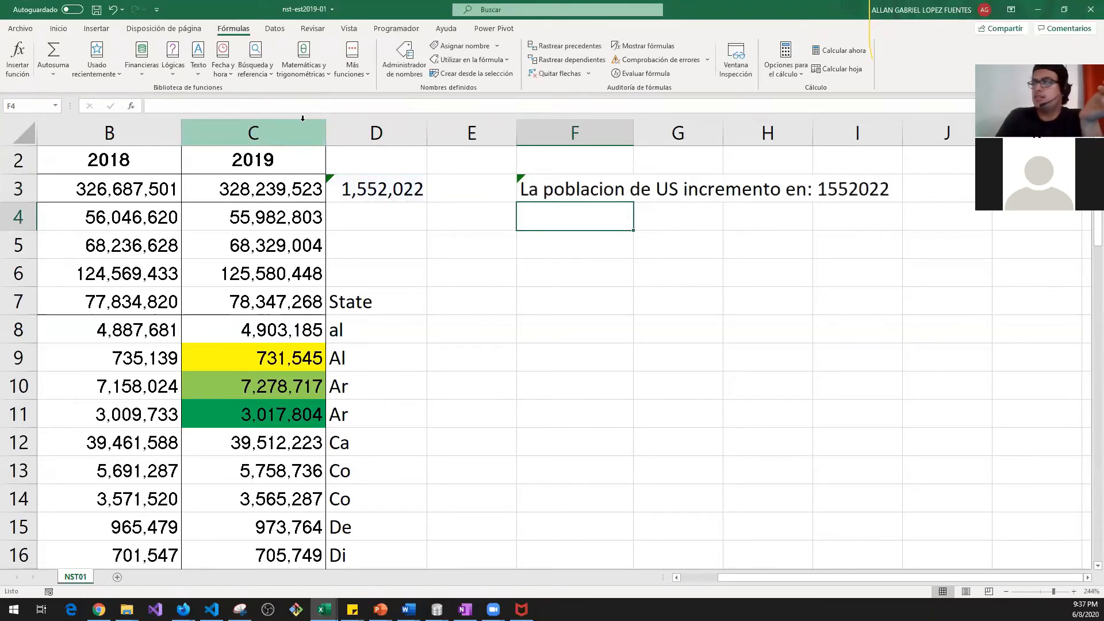
pyautogui.press('Up')
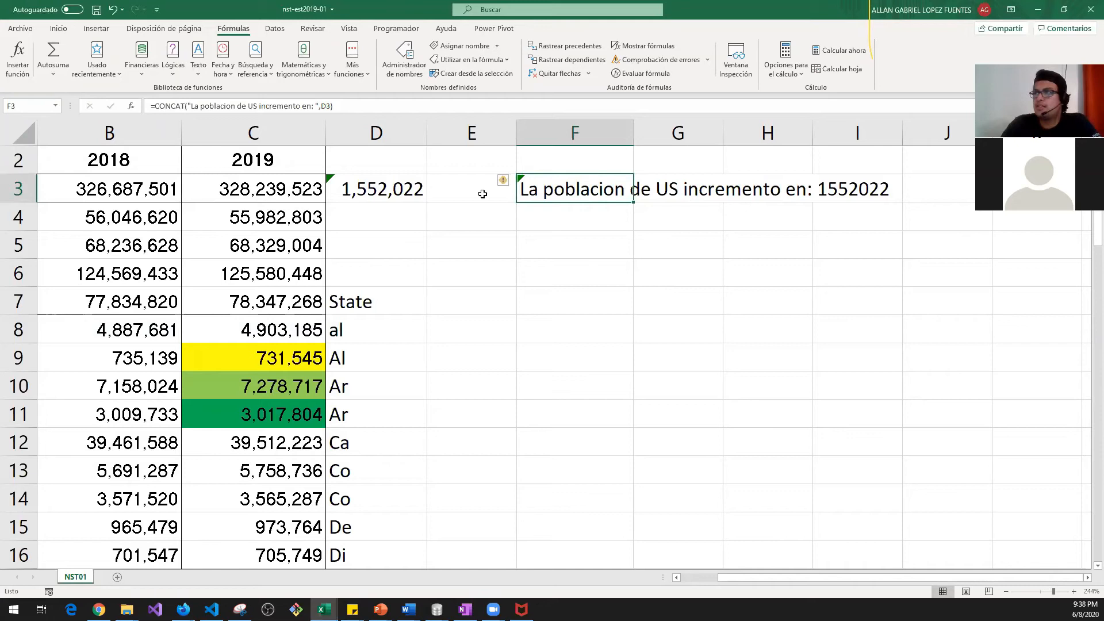
pyautogui.click(389, 197)
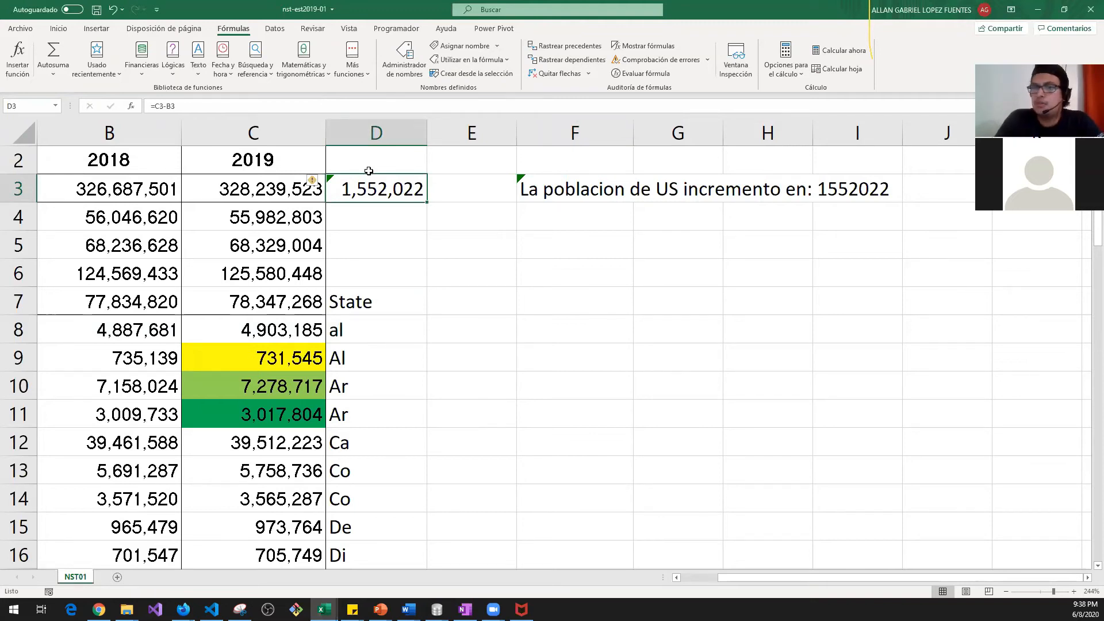
# Step: Replace D3's difference with 2,500,000 and confirm F3's sentence now ends in 2500000
pyautogui.write('2,500,0')
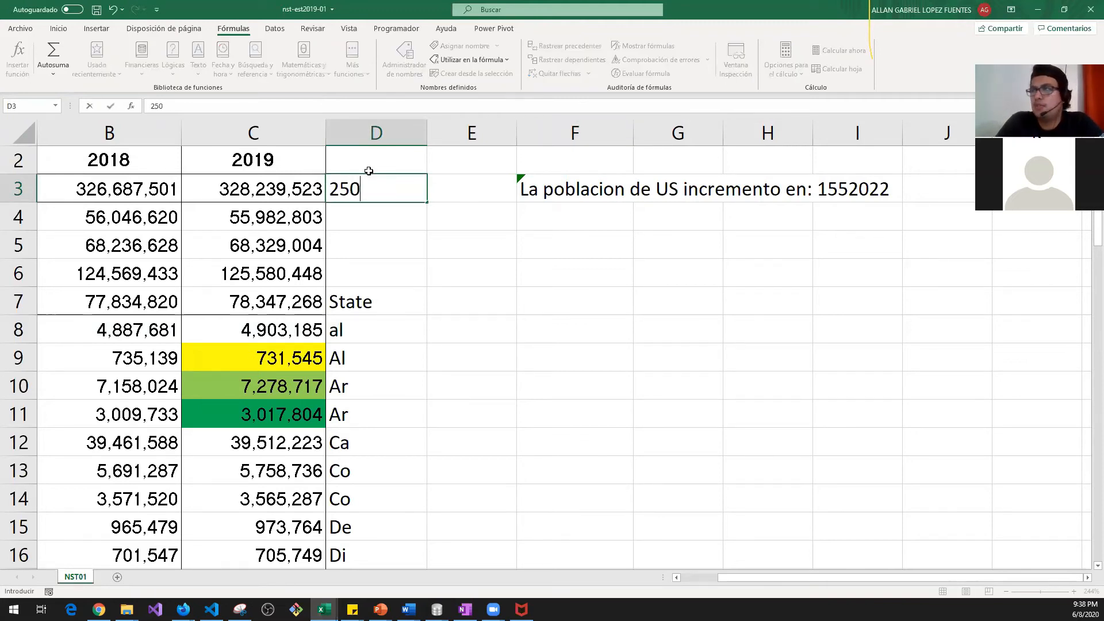
pyautogui.write('0000')
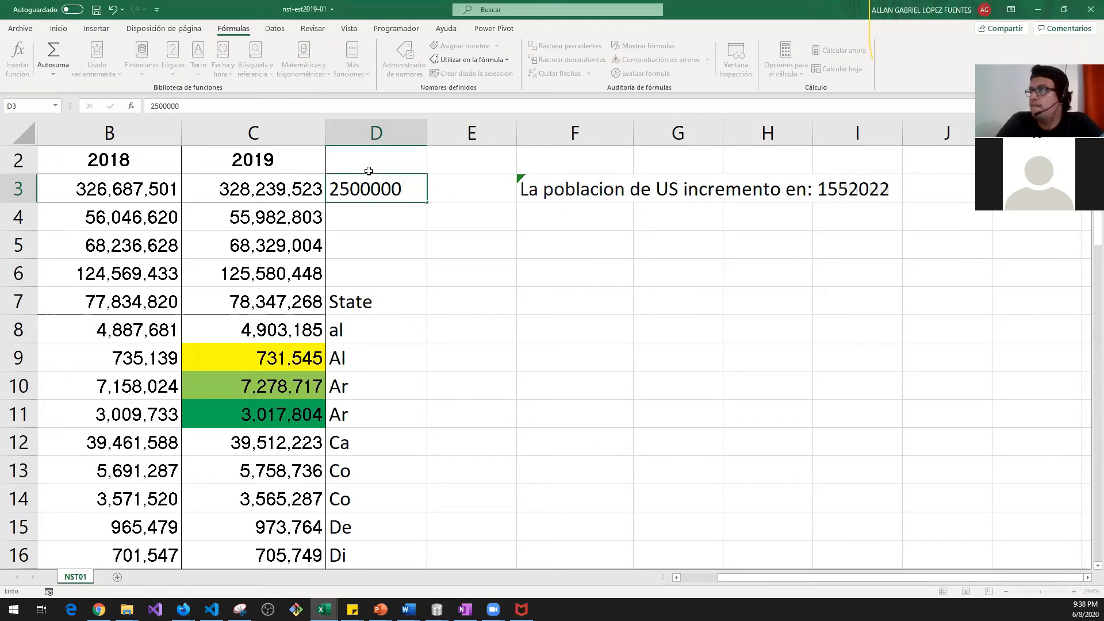
pyautogui.press('Return')
pyautogui.press('Up')
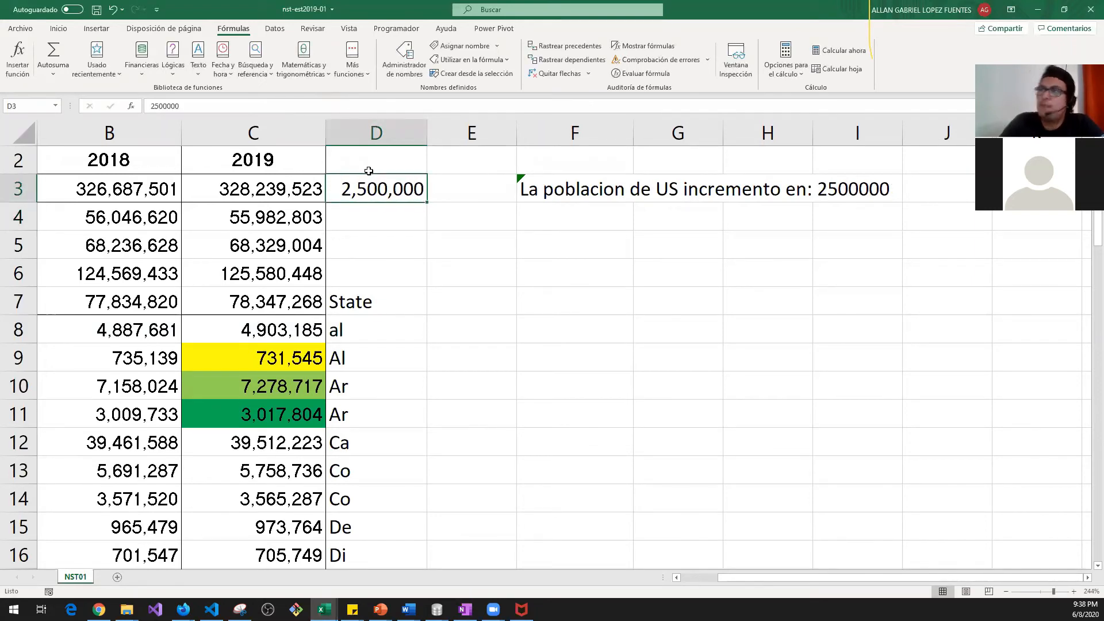
pyautogui.moveTo(546, 193); pyautogui.dragTo(848, 196)
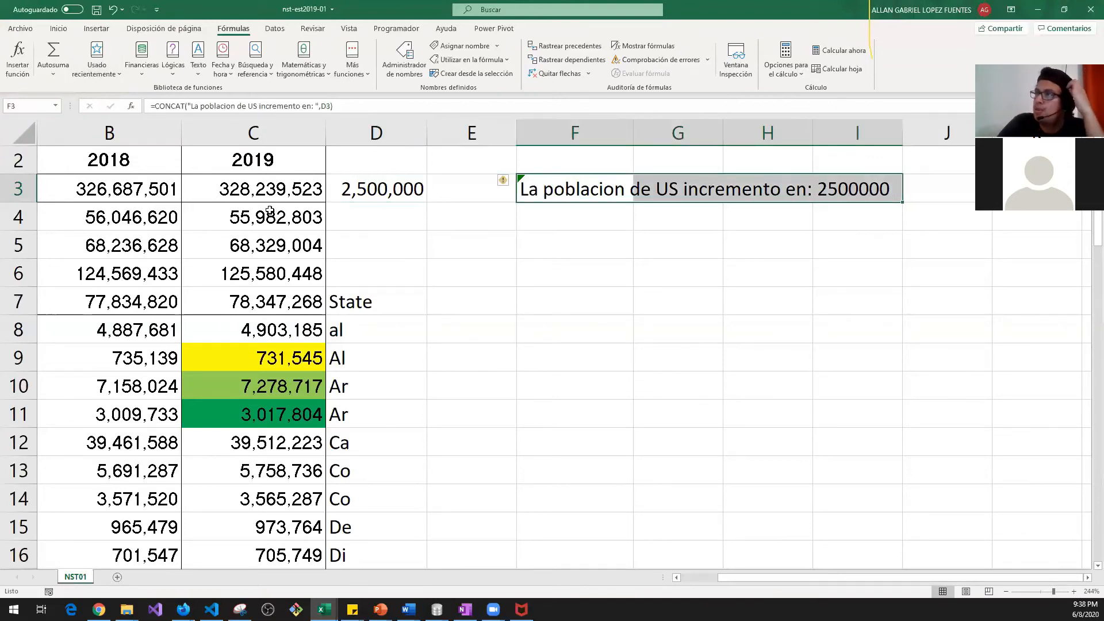
pyautogui.click(379, 193)
pyautogui.click(555, 180)
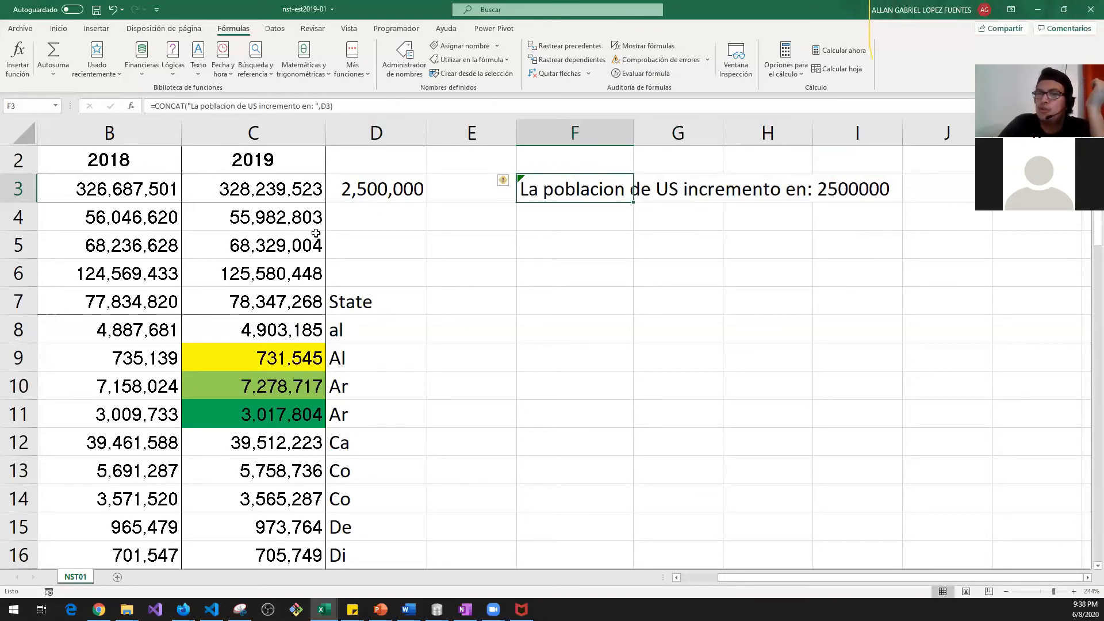
pyautogui.click(371, 189)
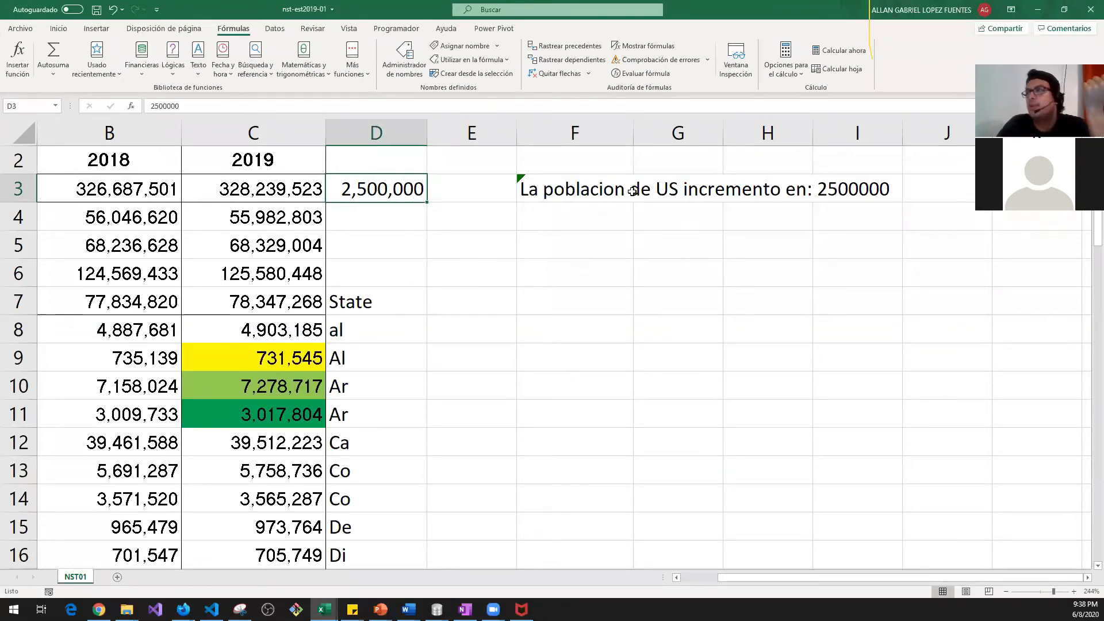
pyautogui.click(570, 184)
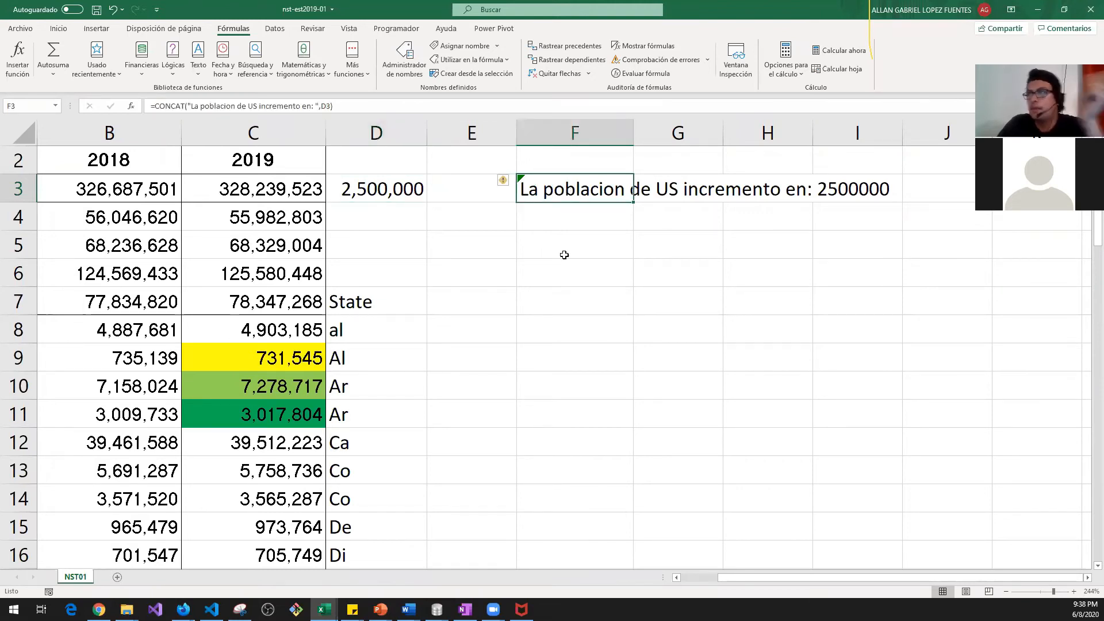
pyautogui.click(542, 316)
pyautogui.moveTo(439, 335); pyautogui.dragTo(748, 338)
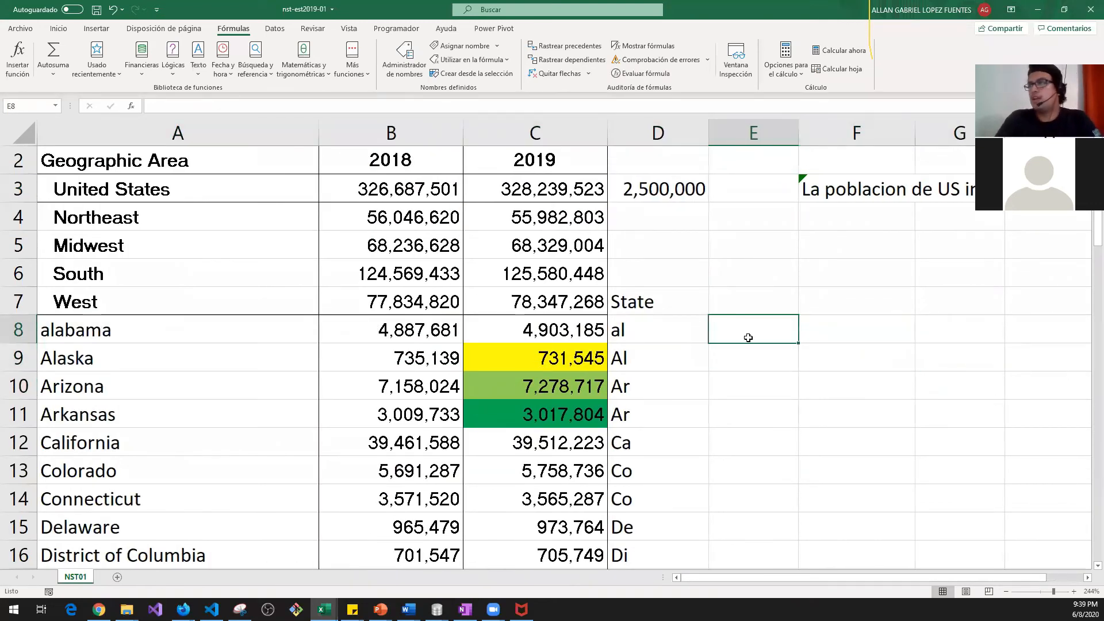
# Step: In E8, begin a CONCAT formula with A8 followed by a ", " separator
pyautogui.press('Up')
pyautogui.press('Left')
pyautogui.press('Up')
pyautogui.press('Up')
pyautogui.press('Up')
pyautogui.press('Up')
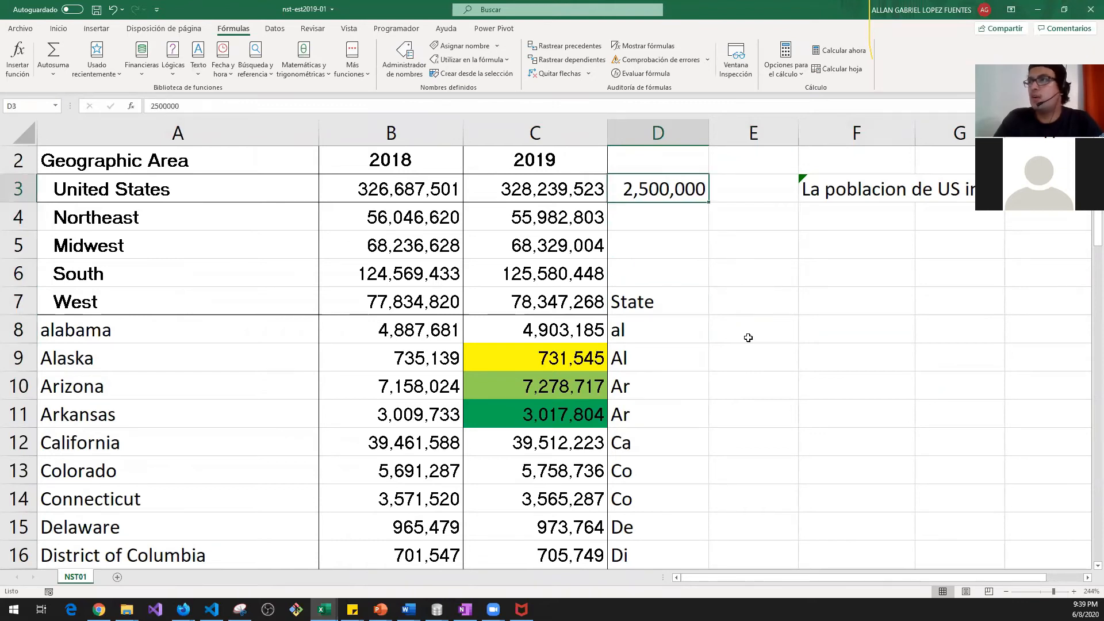
pyautogui.press('Right')
pyautogui.press('Down')
pyautogui.press('Down')
pyautogui.press('Down')
pyautogui.press('Down')
pyautogui.press('Down')
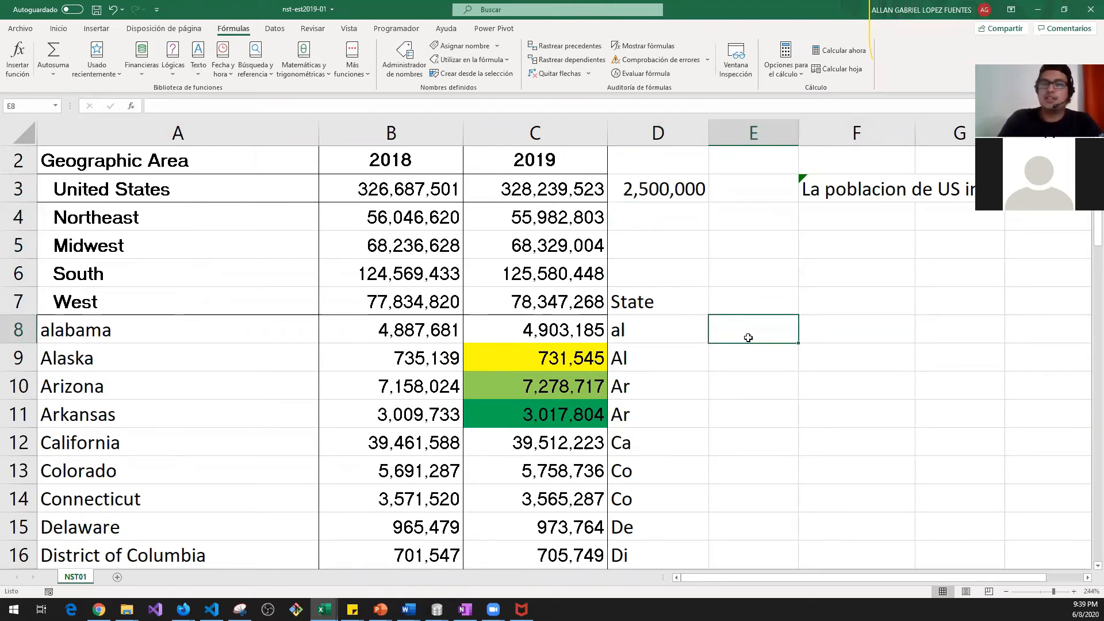
pyautogui.write('=conc')
pyautogui.press('Tab')
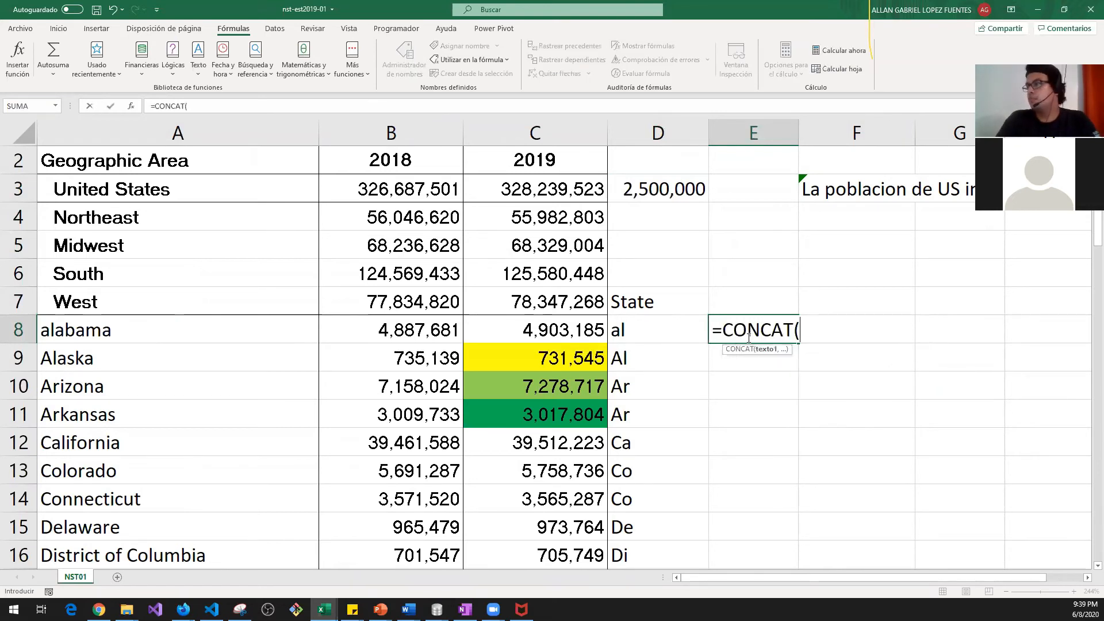
pyautogui.press('Left')
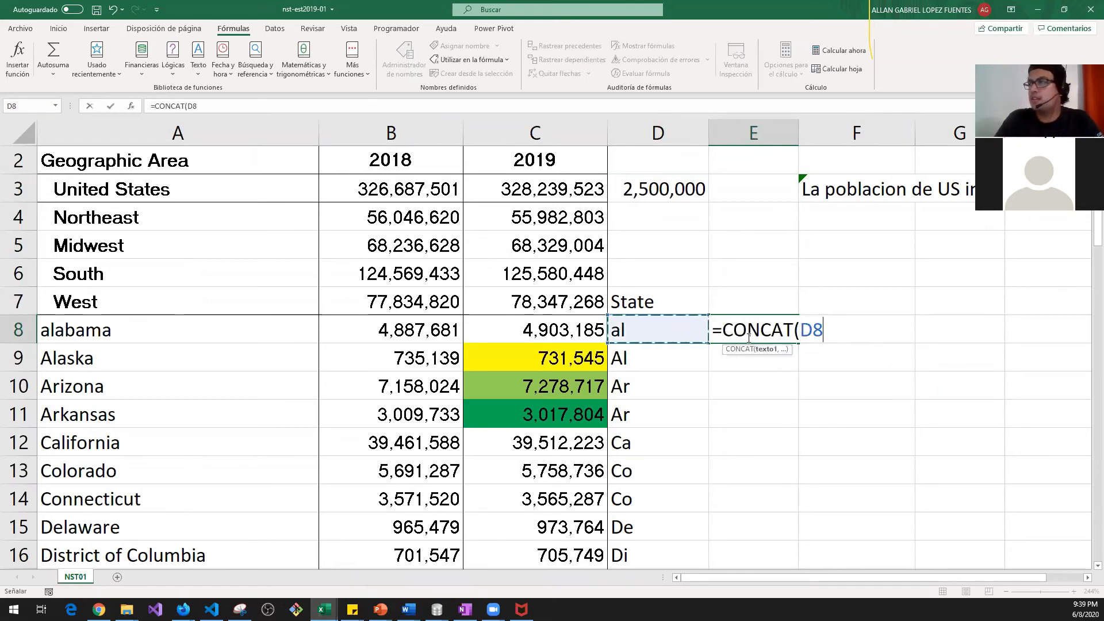
pyautogui.press('Left')
pyautogui.press('Left')
pyautogui.press('Left')
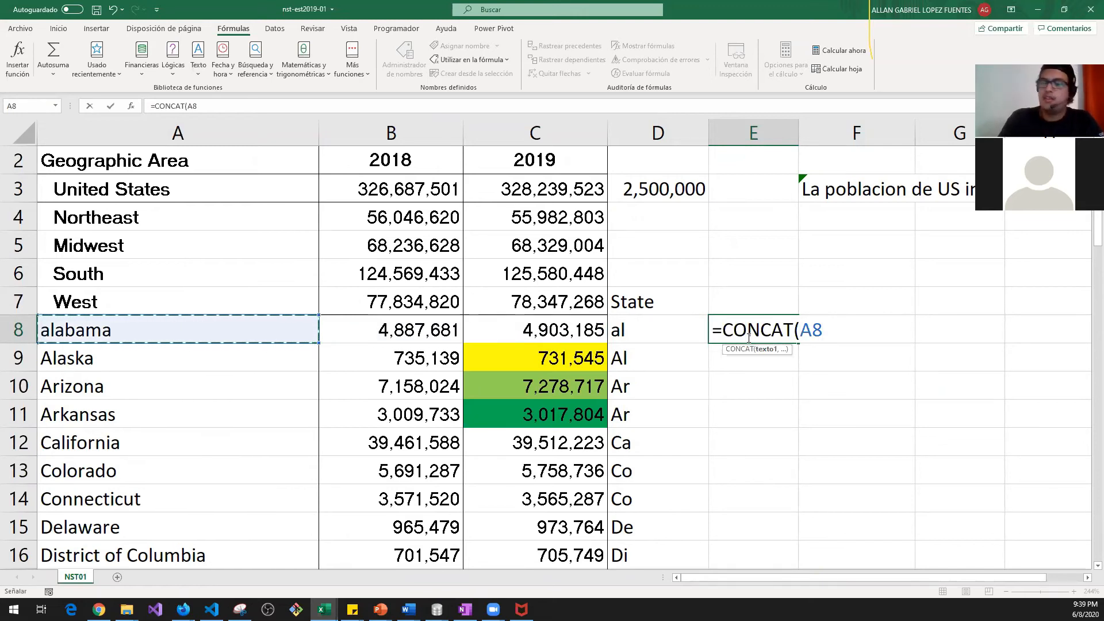
pyautogui.write(',')
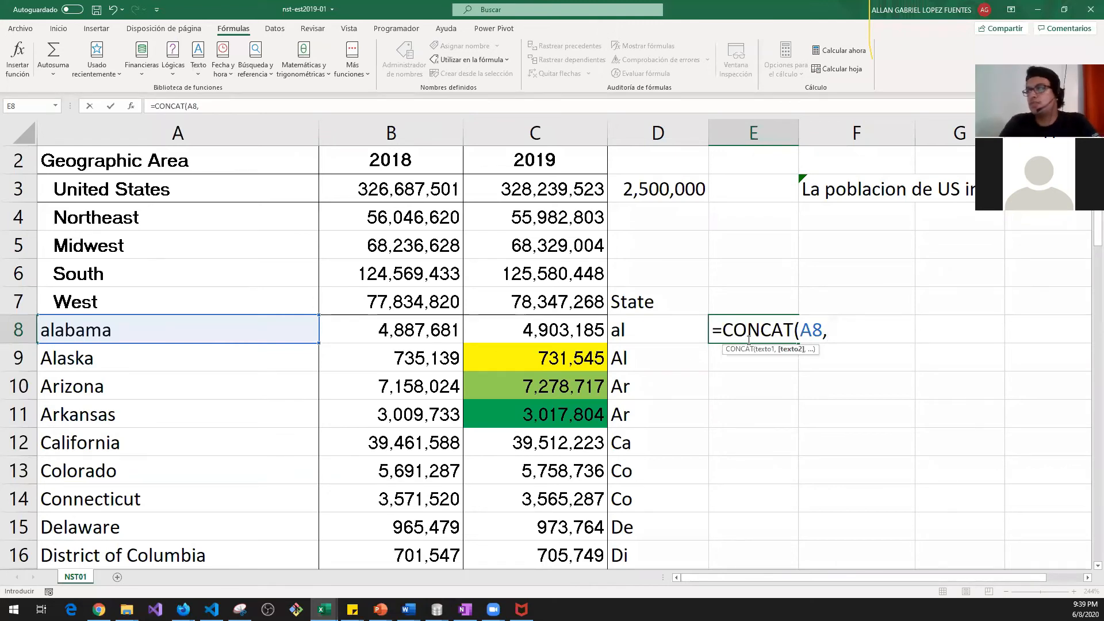
pyautogui.write('"')
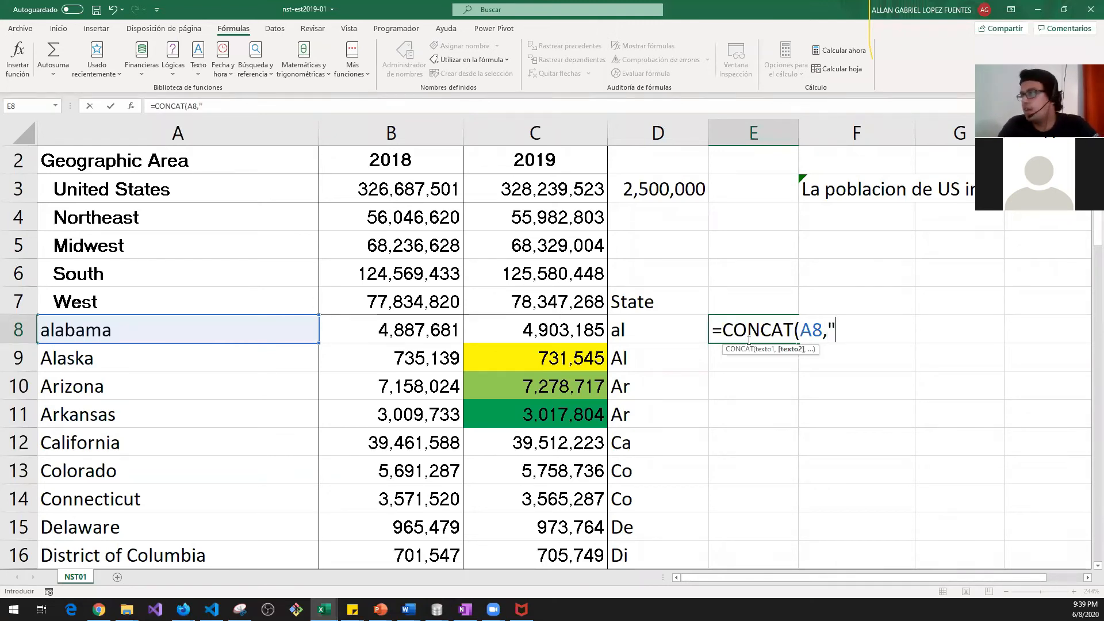
pyautogui.write(', ')
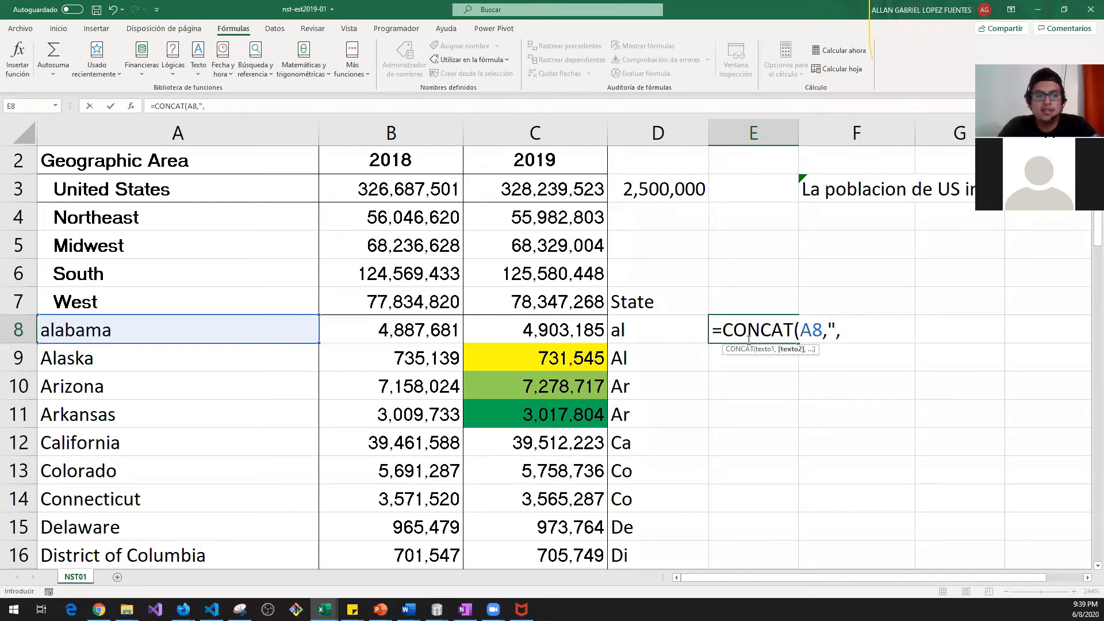
pyautogui.write('"')
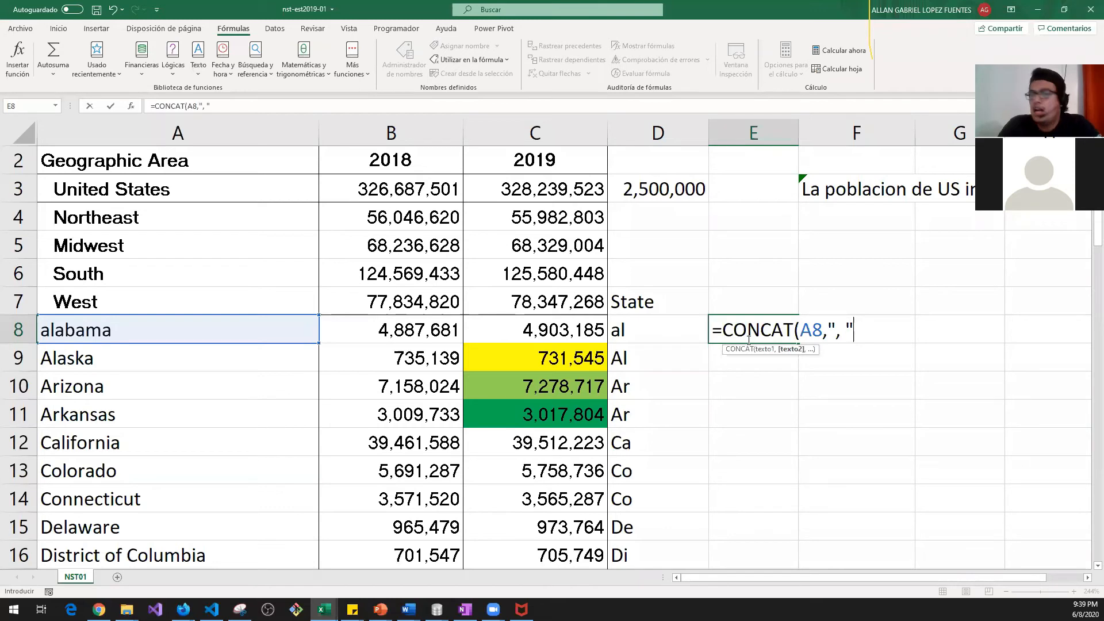
pyautogui.write(',')
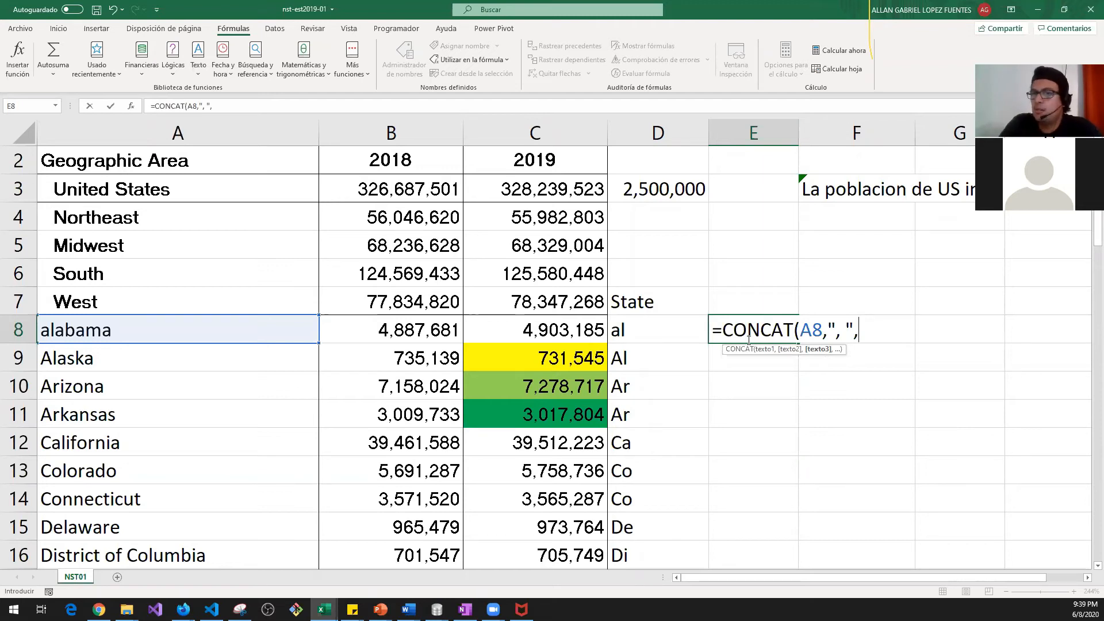
# Step: Add A9 and A10 with comma separators, so E8 shows "alabama, Alaska, Arizona"
pyautogui.click(825, 337)
pyautogui.moveTo(825, 336); pyautogui.dragTo(826, 336)
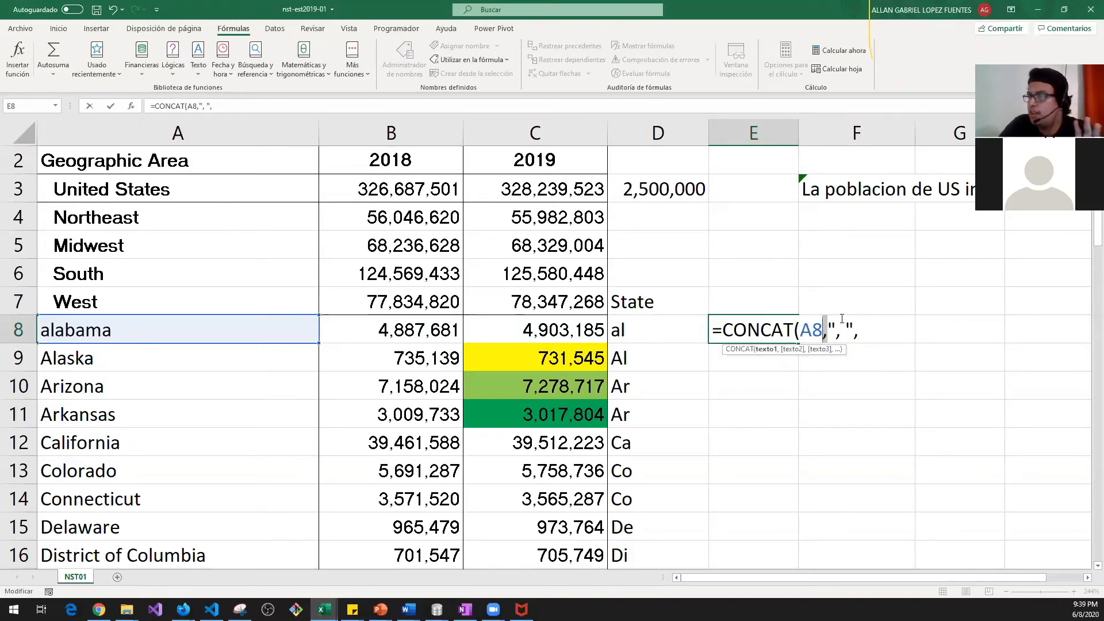
pyautogui.moveTo(828, 328)
pyautogui.mouseDown()
pyautogui.moveTo(853, 329)
pyautogui.moveTo(846, 336)
pyautogui.mouseUp()
pyautogui.click(840, 336)
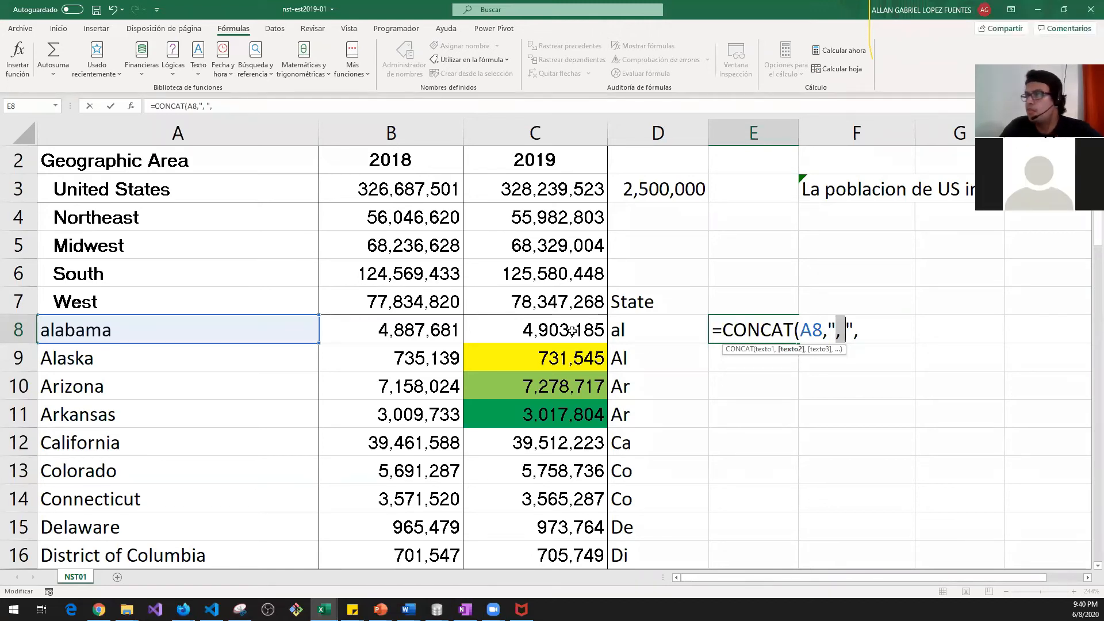
pyautogui.click(863, 334)
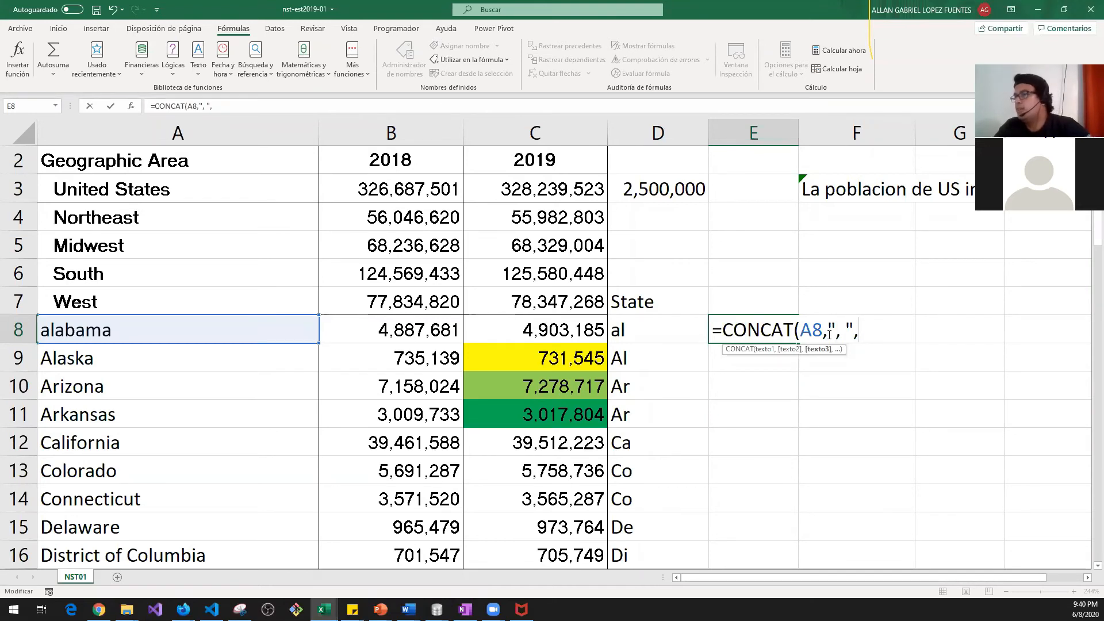
pyautogui.click(67, 357)
pyautogui.write(',')
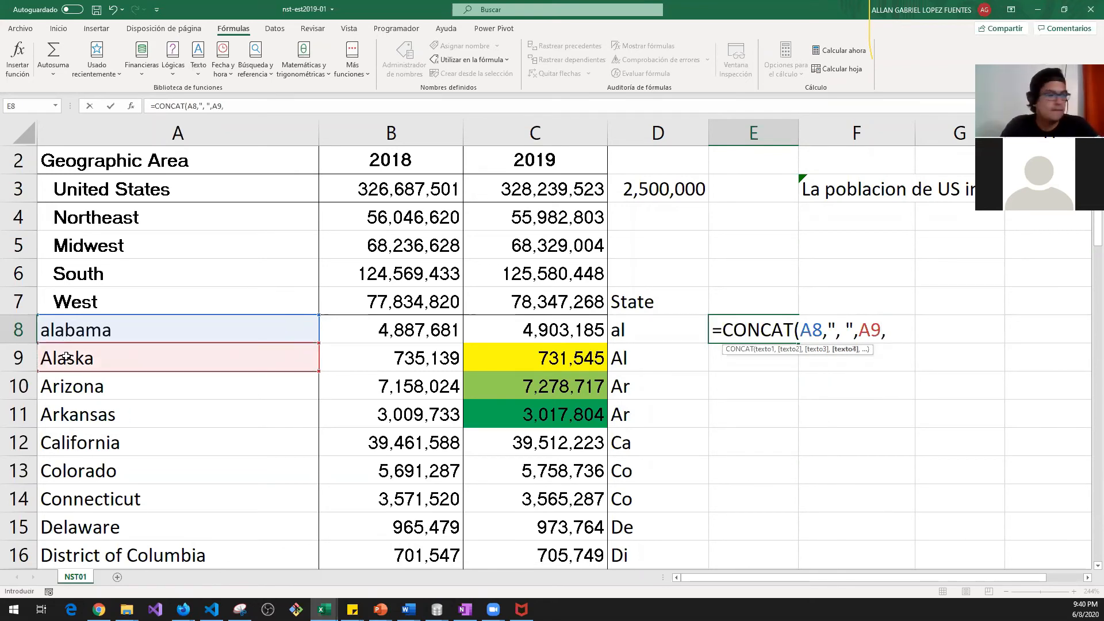
pyautogui.write(']')
pyautogui.press('BackSpace')
pyautogui.write('"')
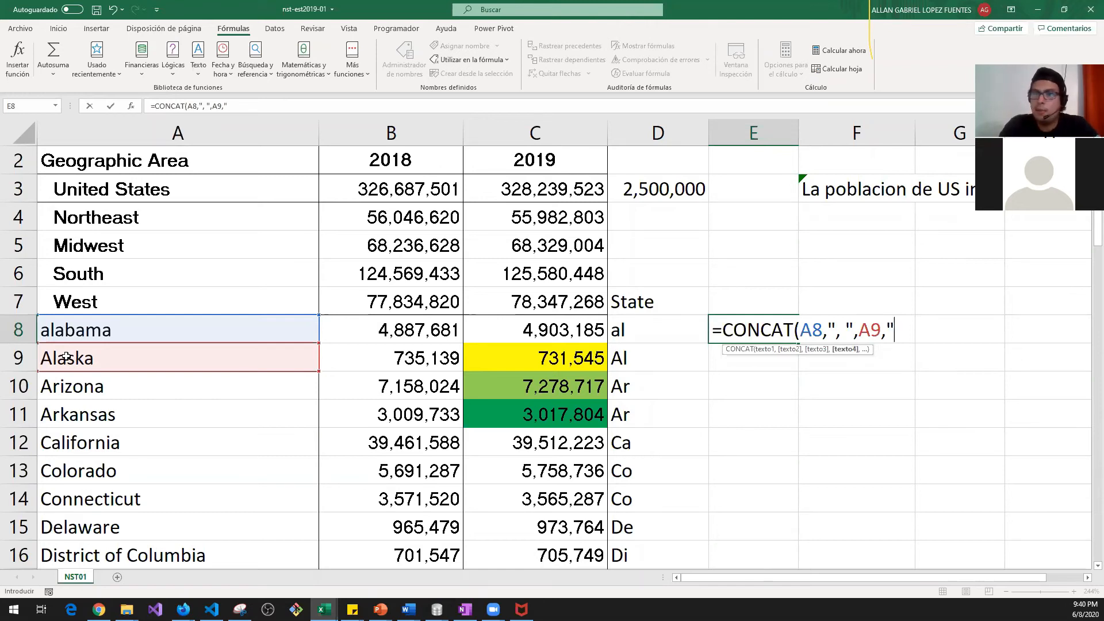
pyautogui.write(', "')
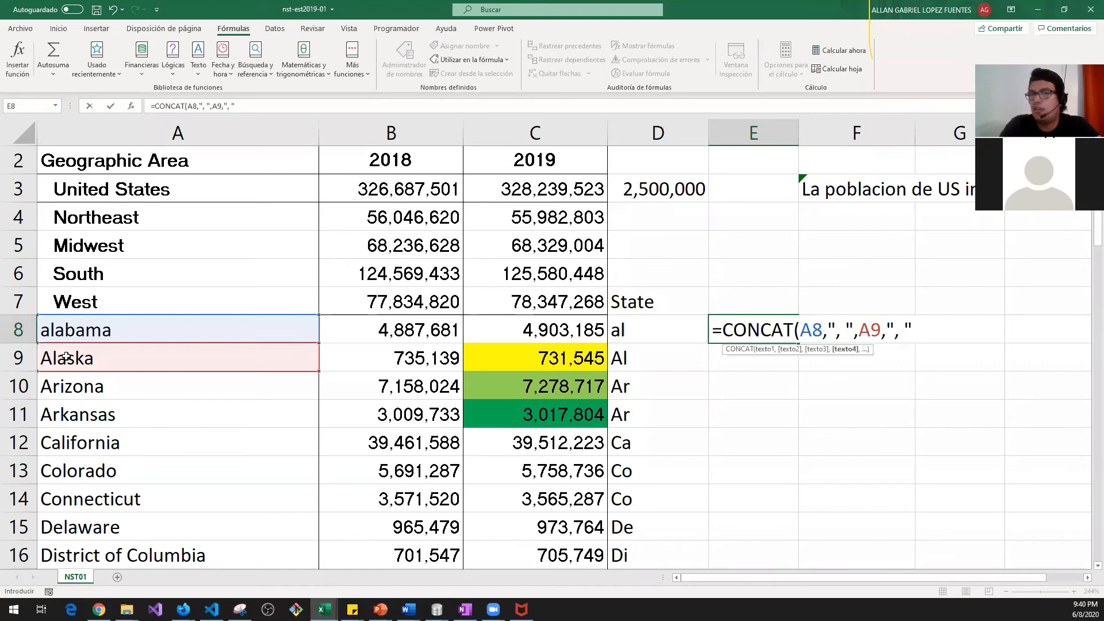
pyautogui.write(',')
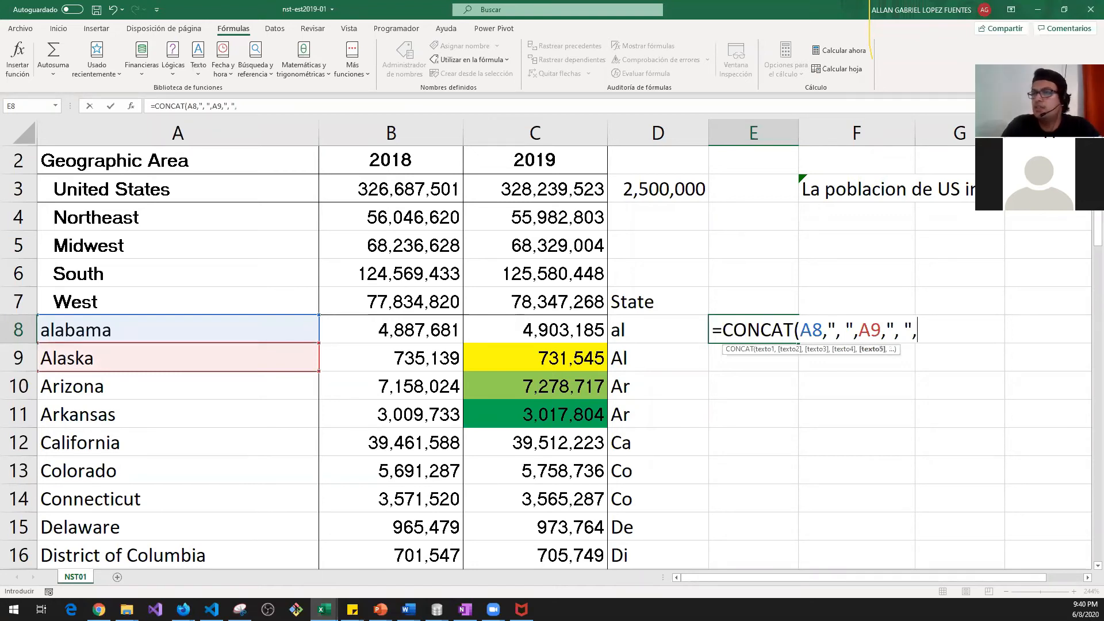
pyautogui.click(160, 388)
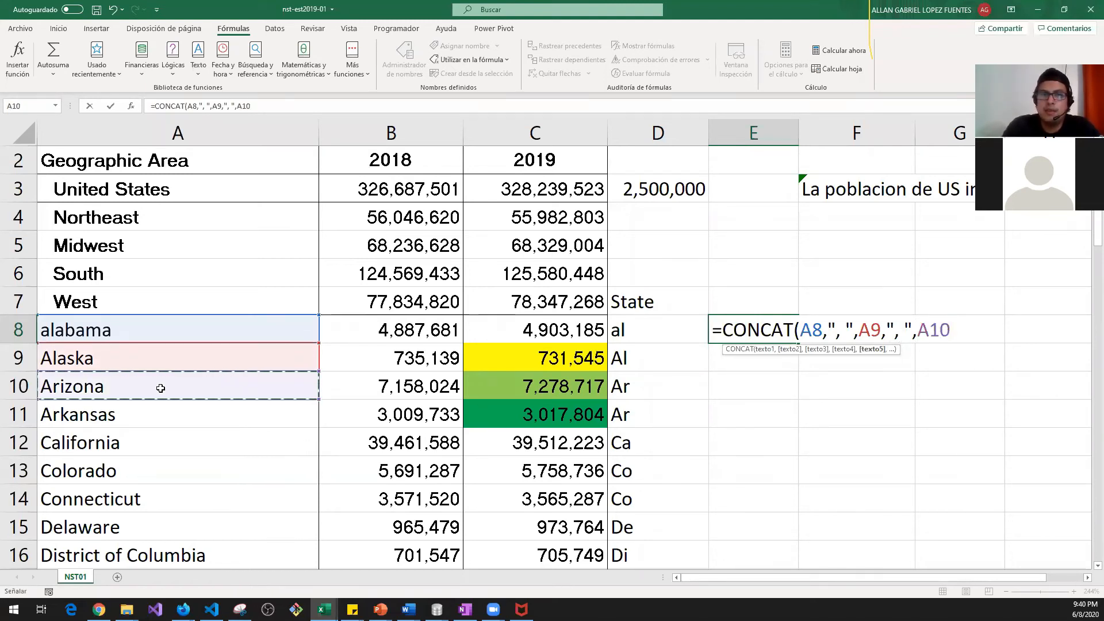
pyautogui.write(')')
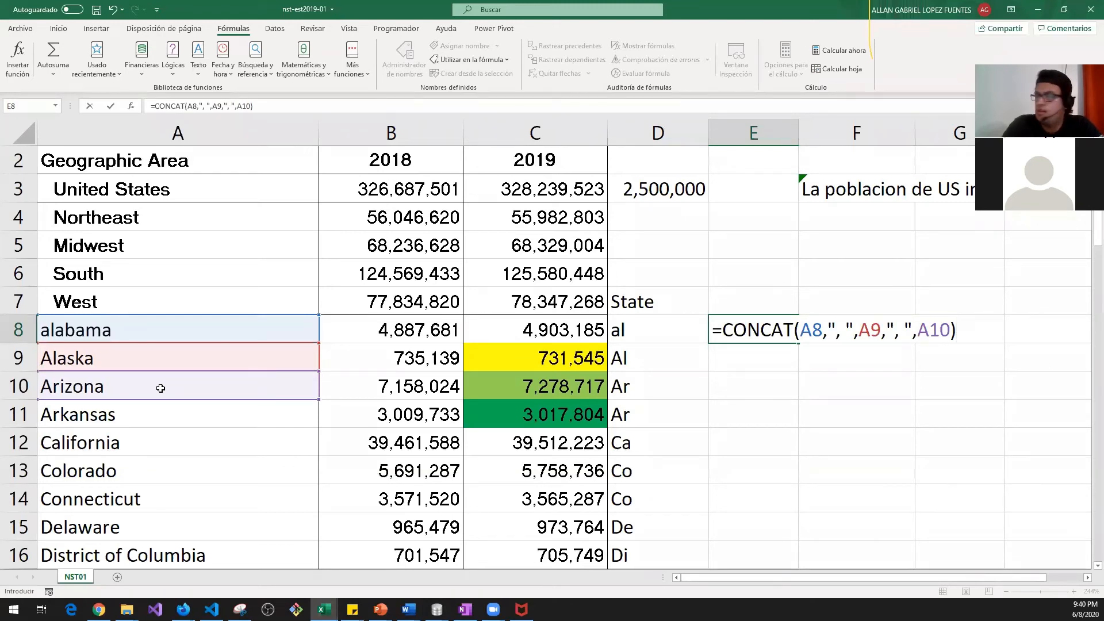
pyautogui.press('Return')
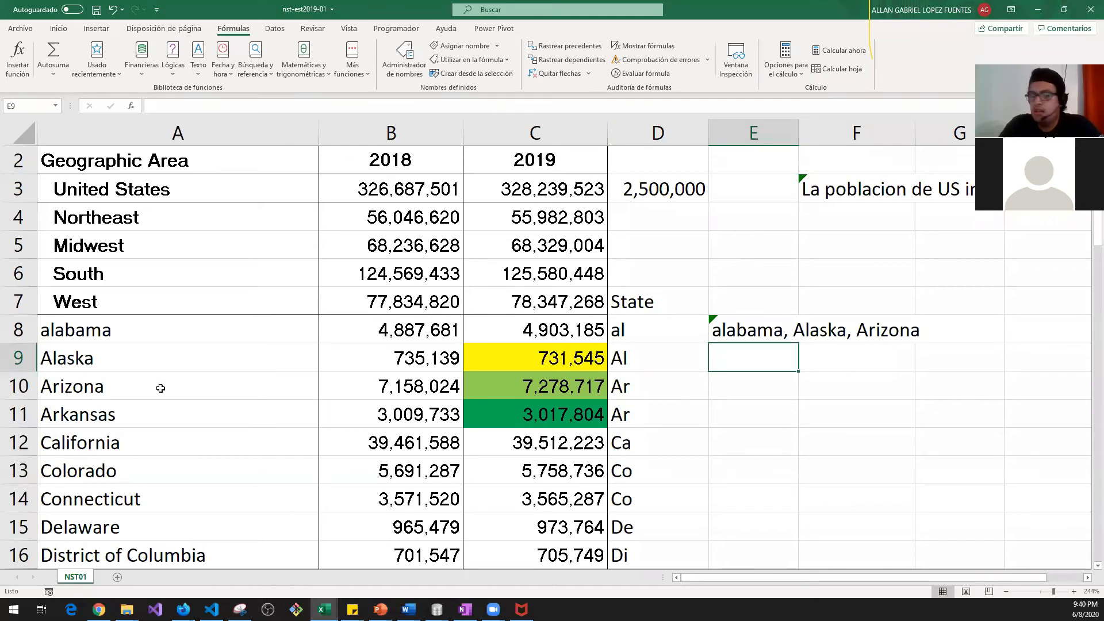
# Step: Delete the joined state names in E8 and start a new "=" formula in F8
pyautogui.press('Up')
pyautogui.press('Right')
pyautogui.press('Left')
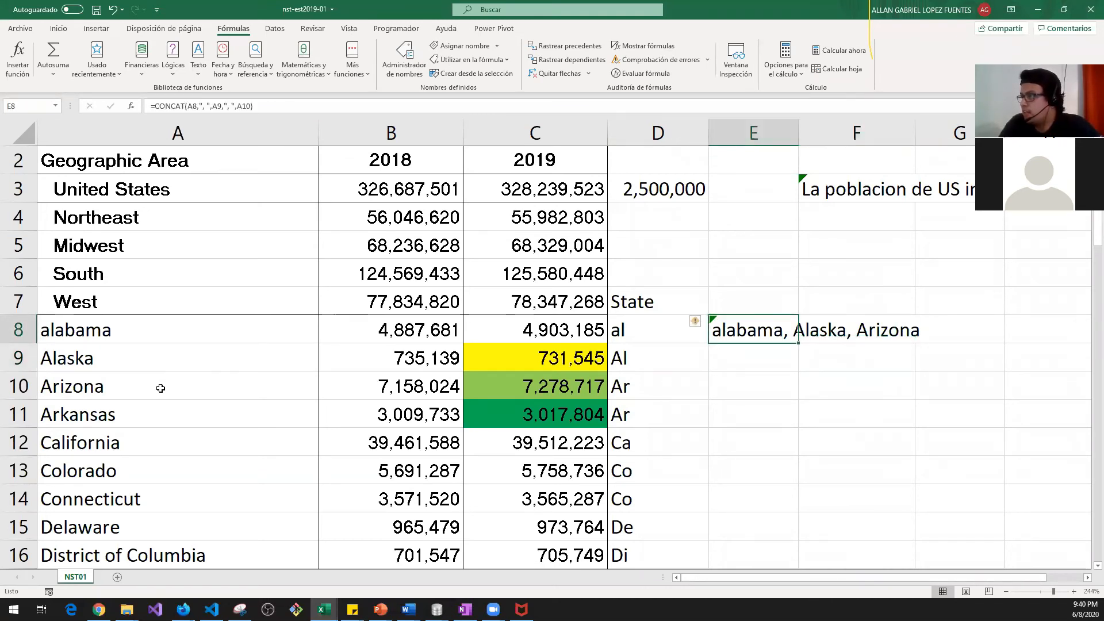
pyautogui.press('Down')
pyautogui.press('Right')
pyautogui.press('Left')
pyautogui.press('Up')
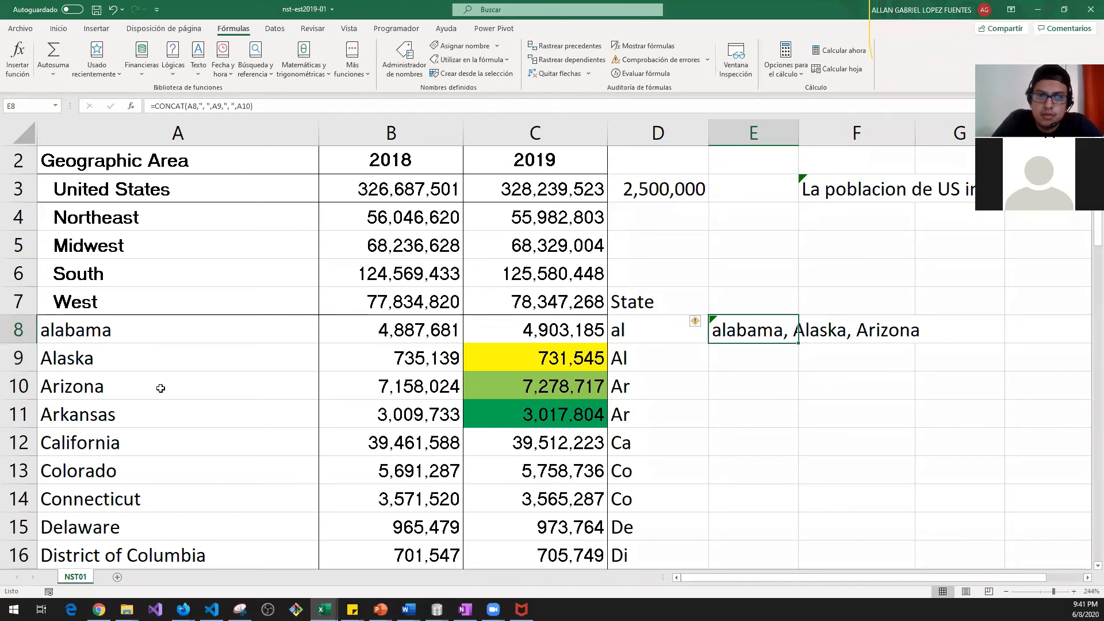
pyautogui.press('Up')
pyautogui.press('Down')
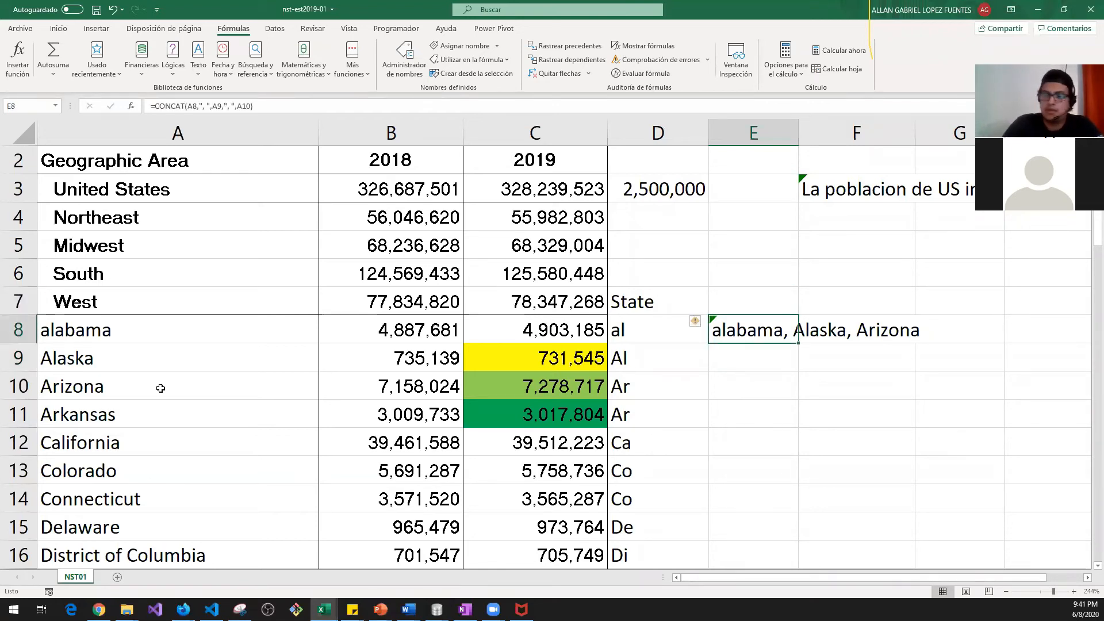
pyautogui.press('Delete')
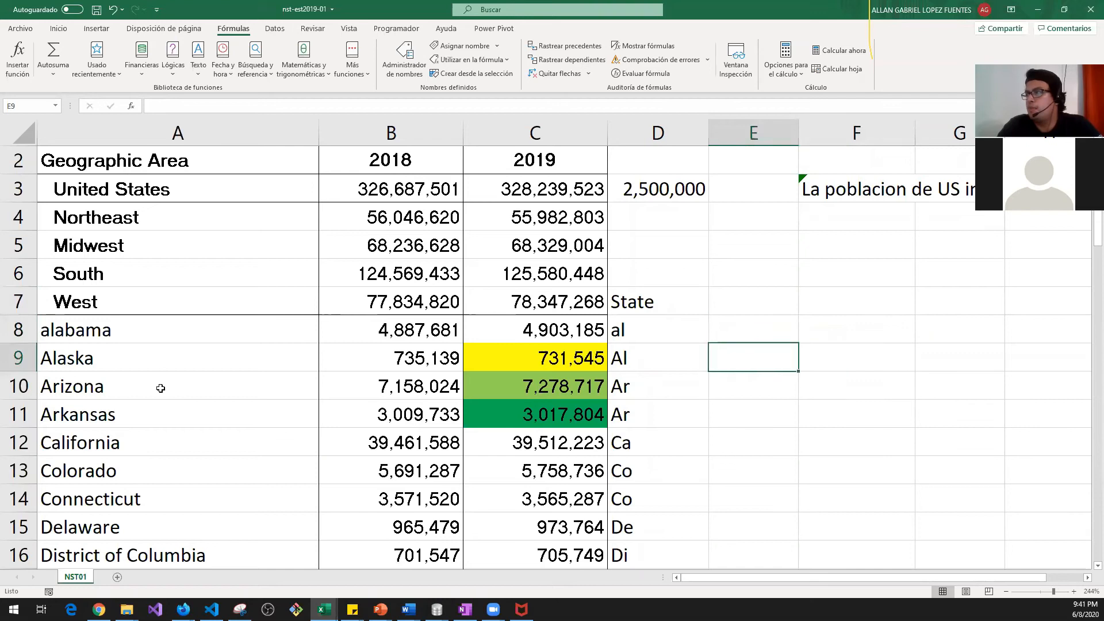
pyautogui.press('Right')
pyautogui.write('=')
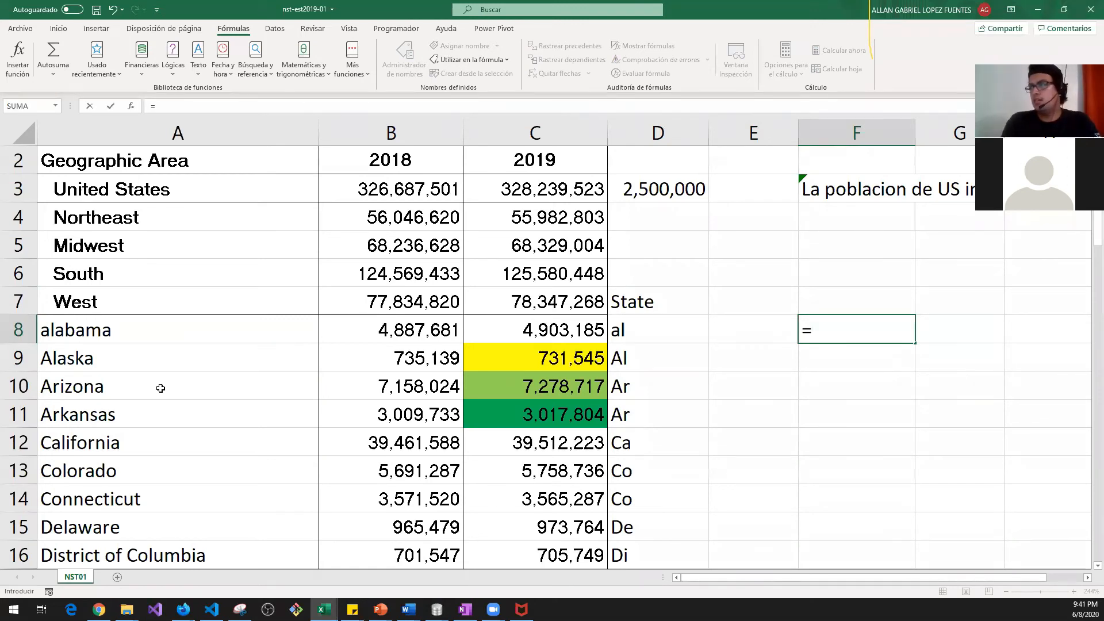
# Step: Start F8's CONCAT with the text "La poblacion del estado" and the A8 state name
pyautogui.write('con')
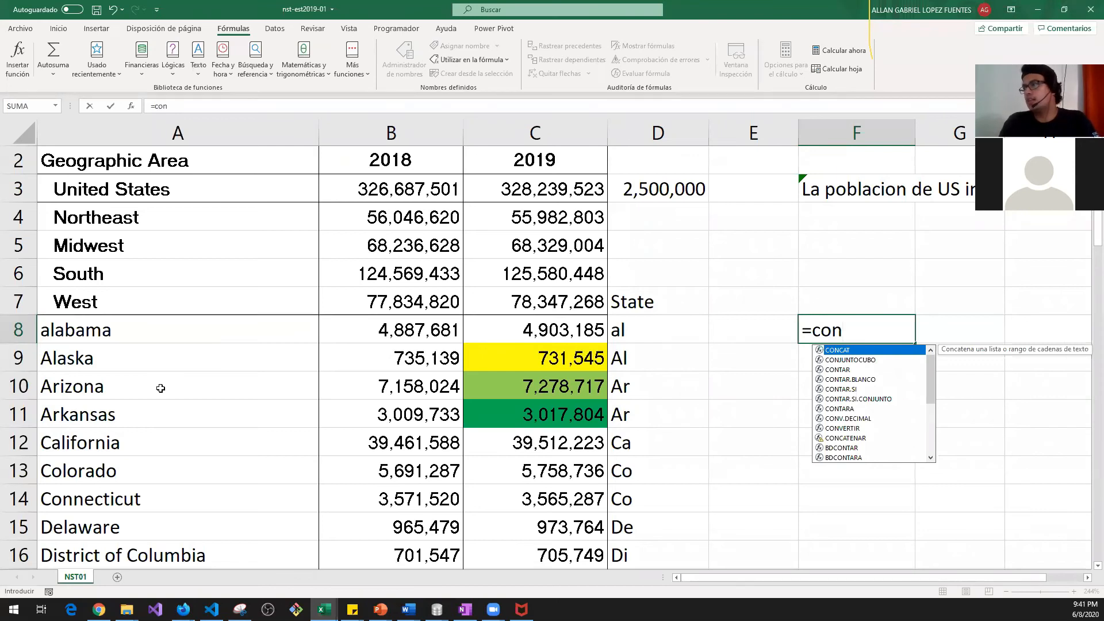
pyautogui.press('Tab')
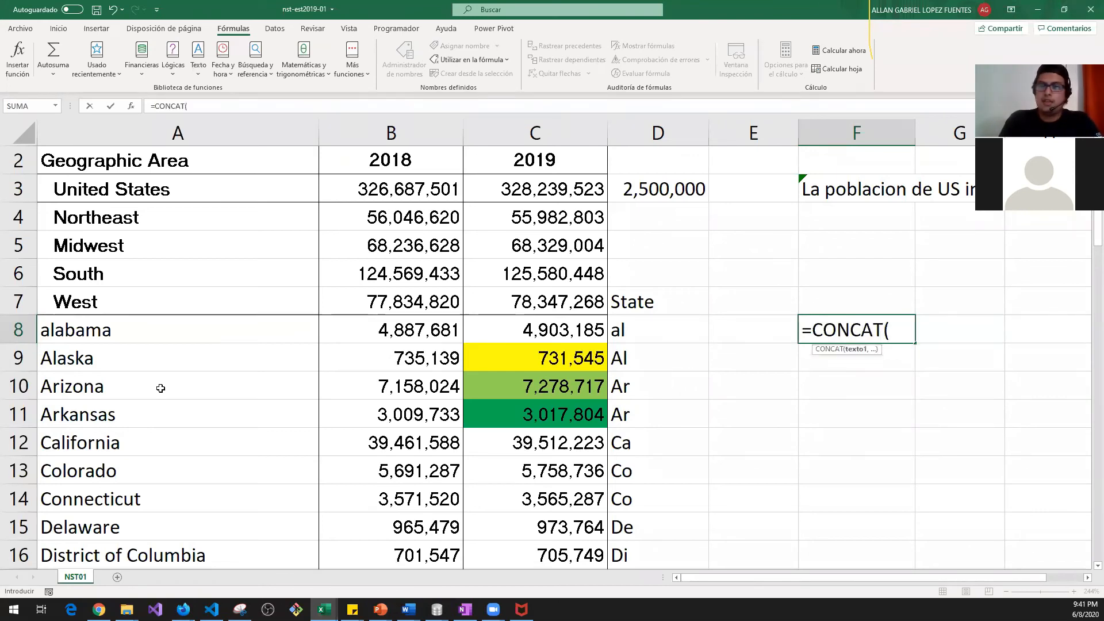
pyautogui.write('"')
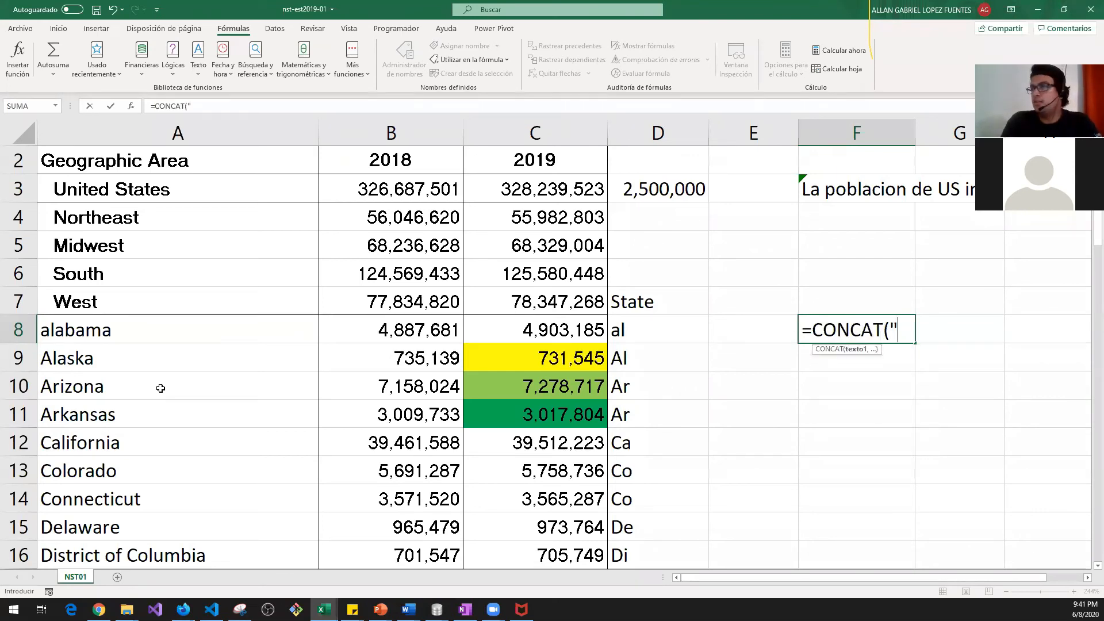
pyautogui.write('La')
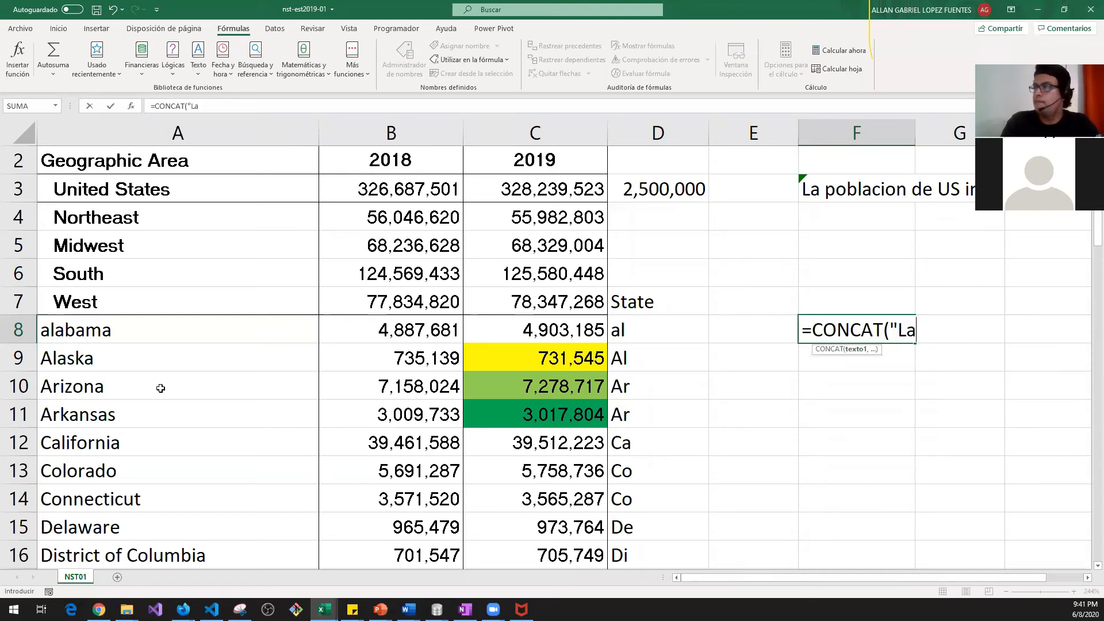
pyautogui.write('bla')
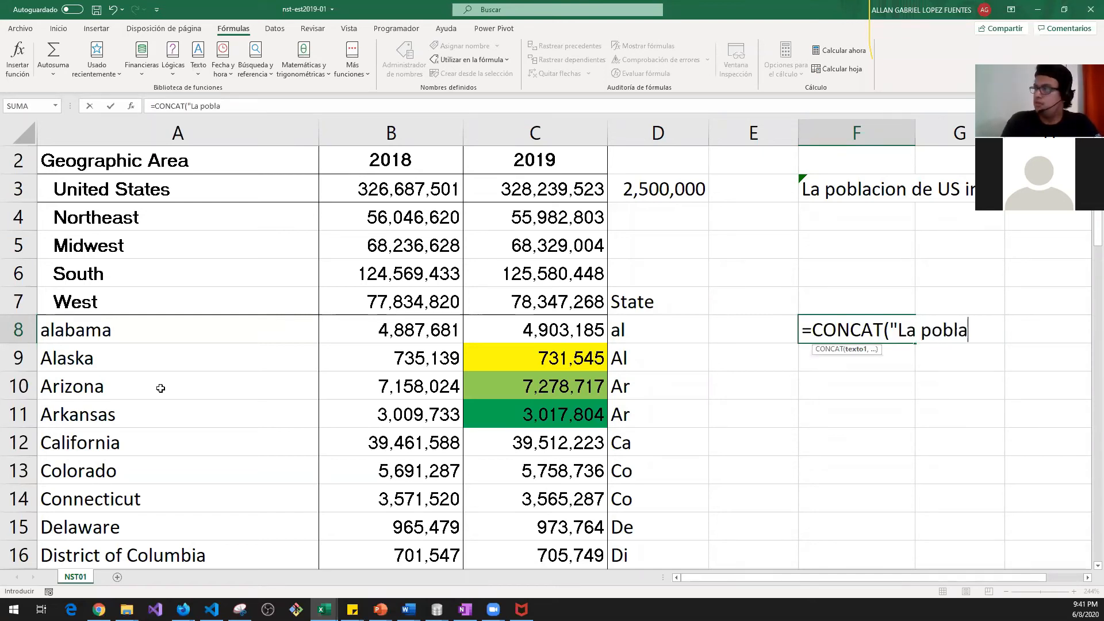
pyautogui.write('cion del estado')
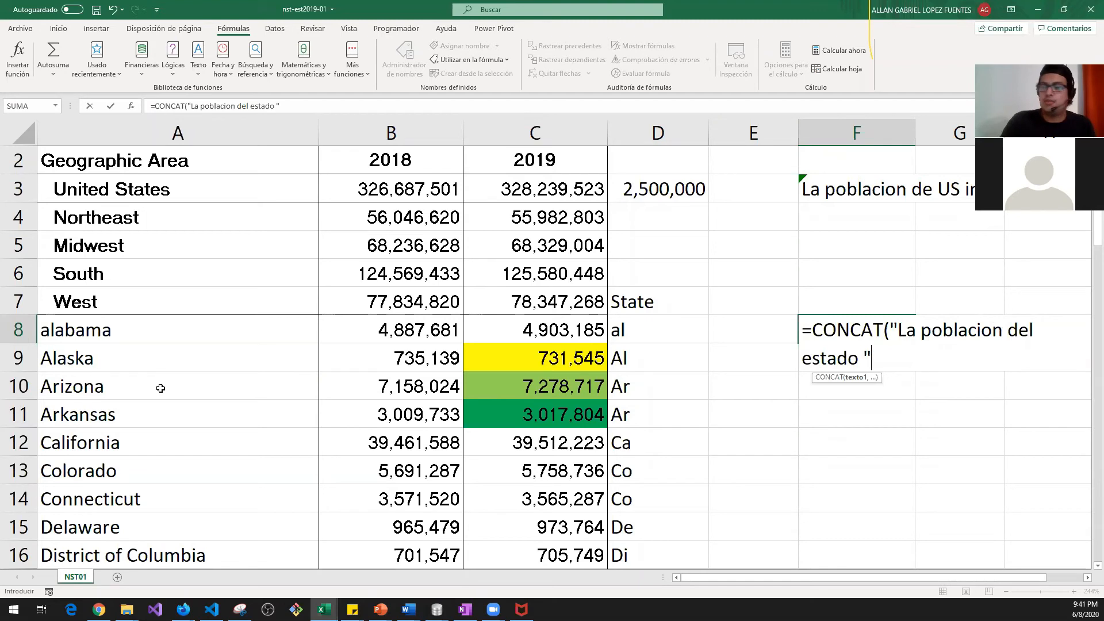
pyautogui.write(',')
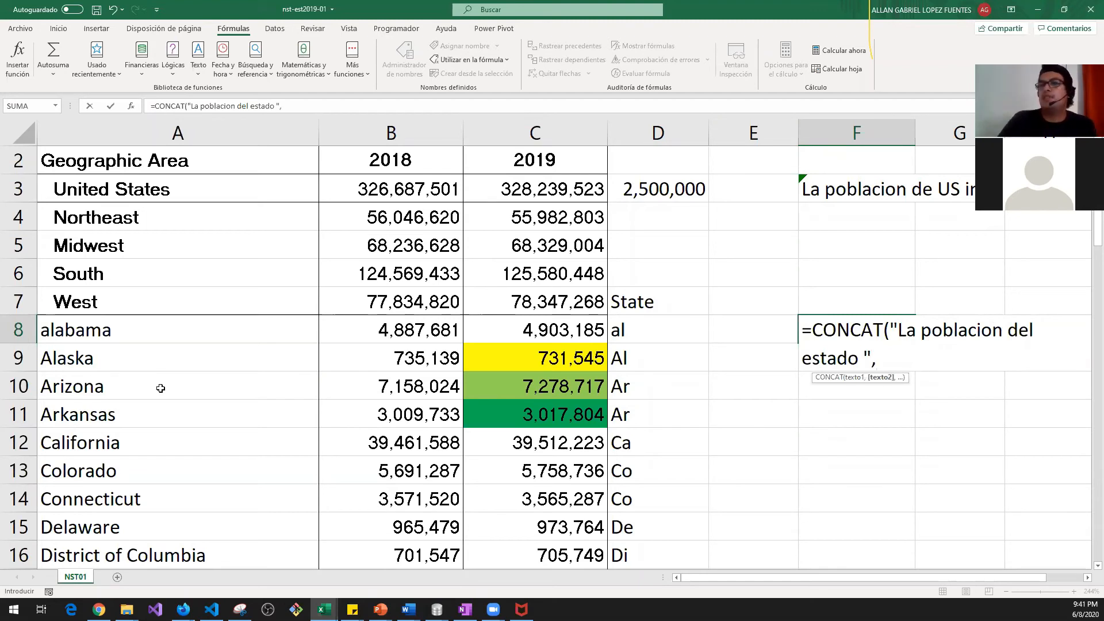
pyautogui.click(109, 332)
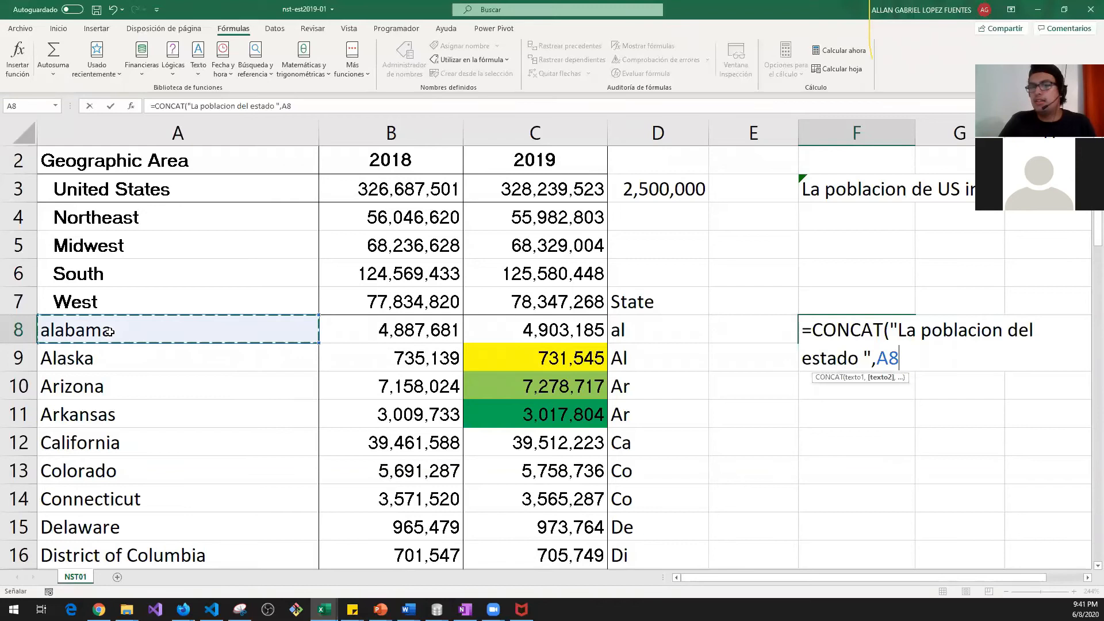
pyautogui.write(',')
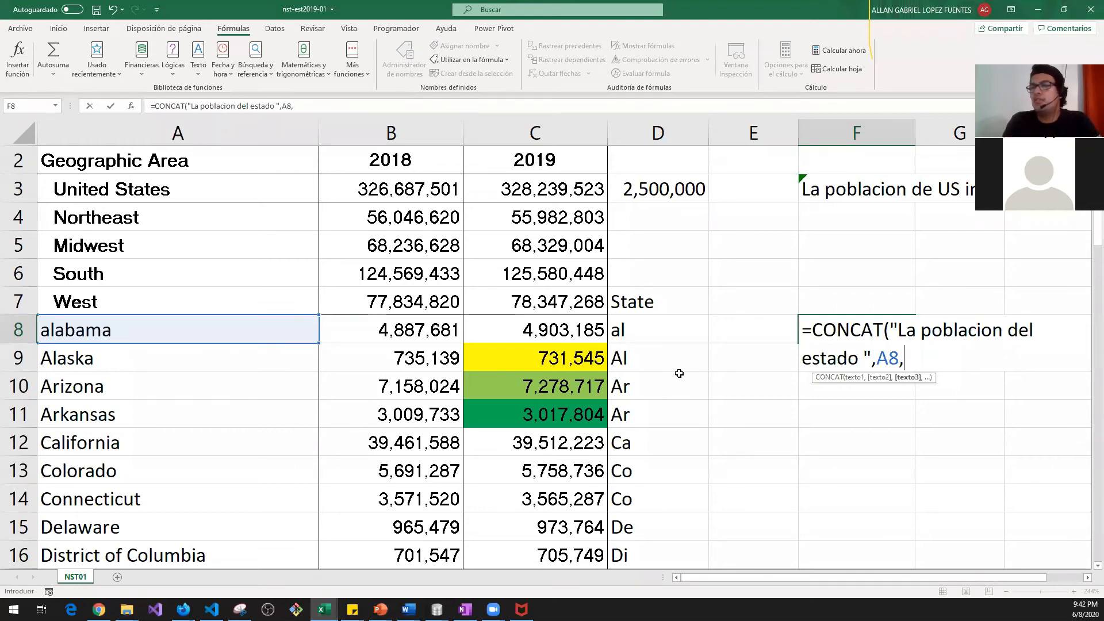
# Step: Complete it as =CONCAT("La poblacion del estado de ",A8," es de ",C8)
pyautogui.click(865, 358)
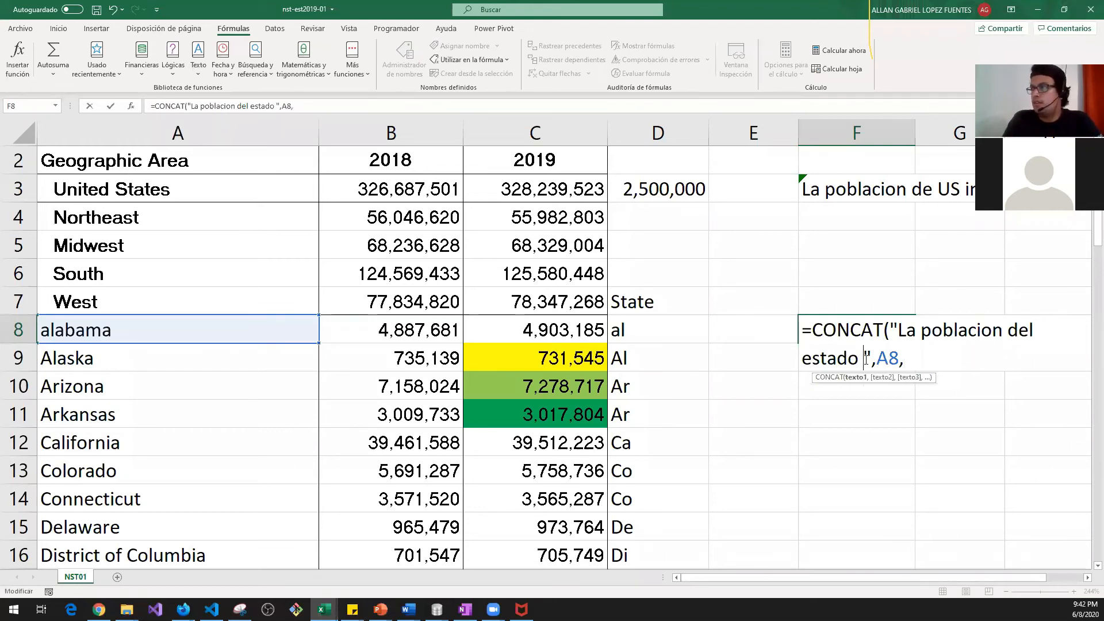
pyautogui.write('de')
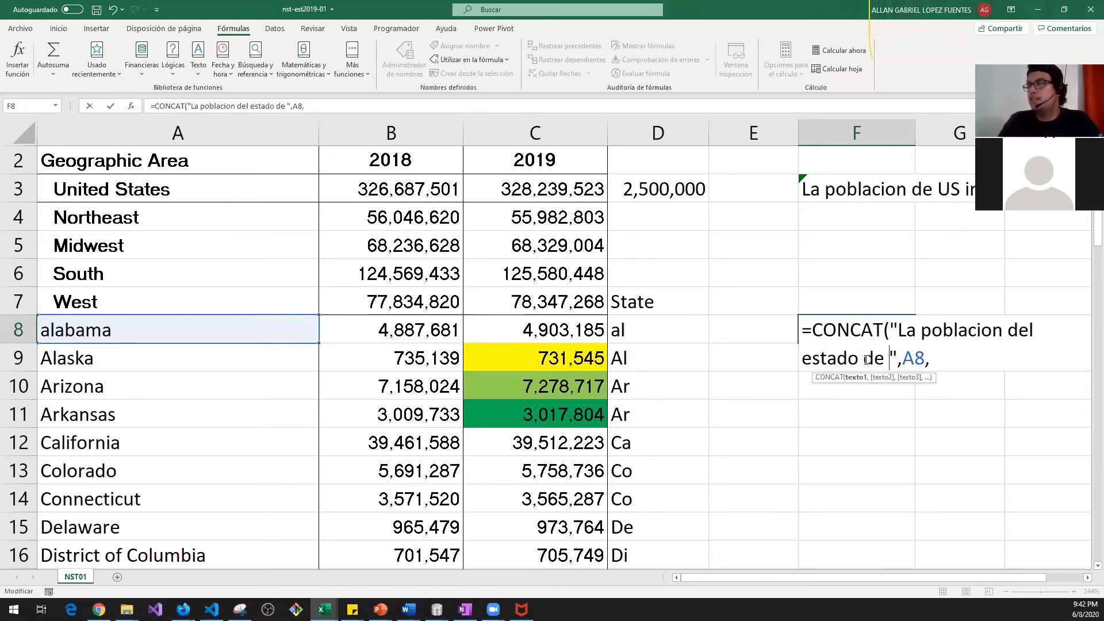
pyautogui.click(949, 358)
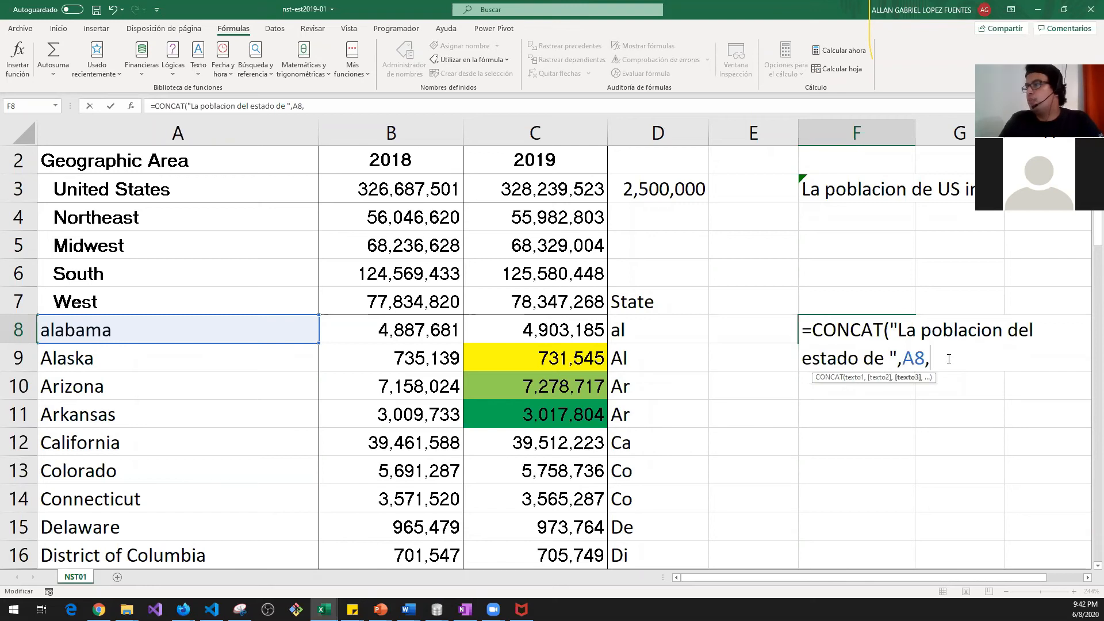
pyautogui.write('"')
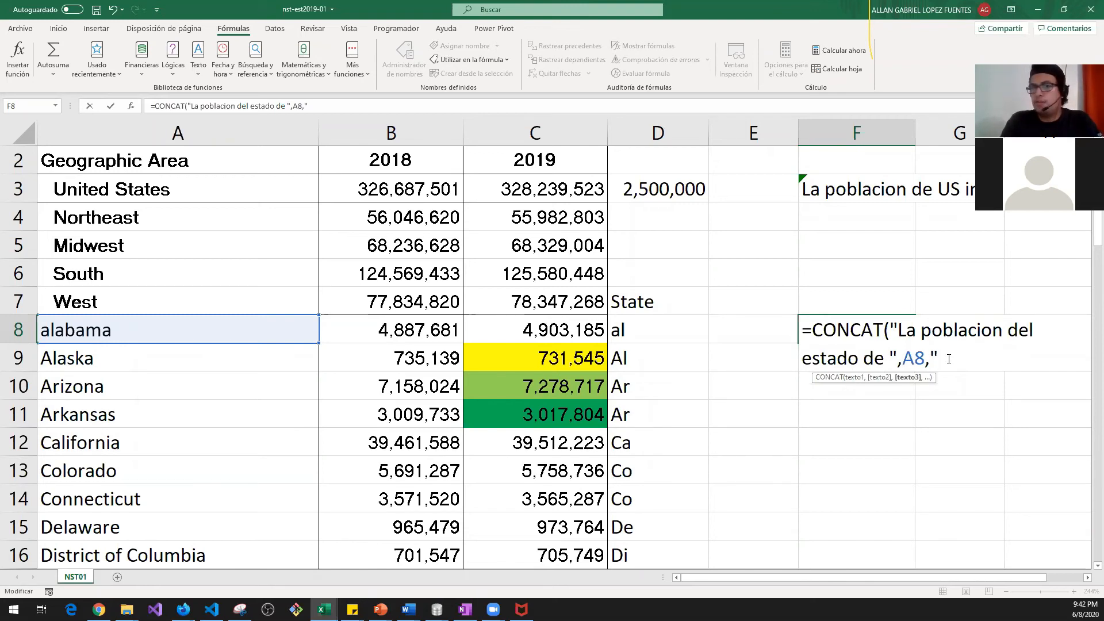
pyautogui.write(' es de ')
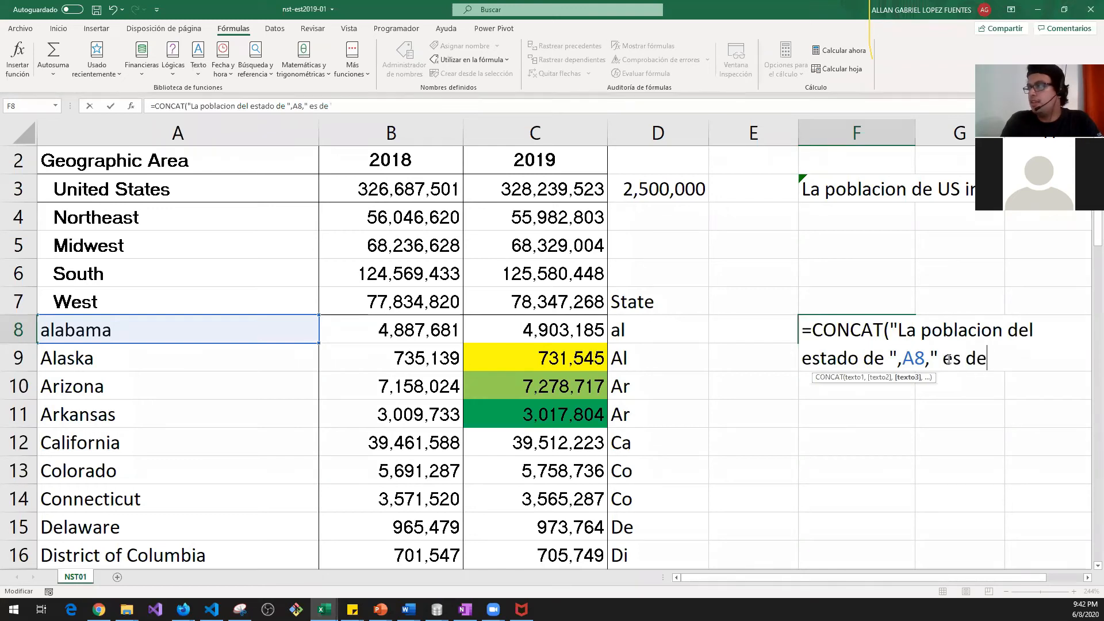
pyautogui.write('"')
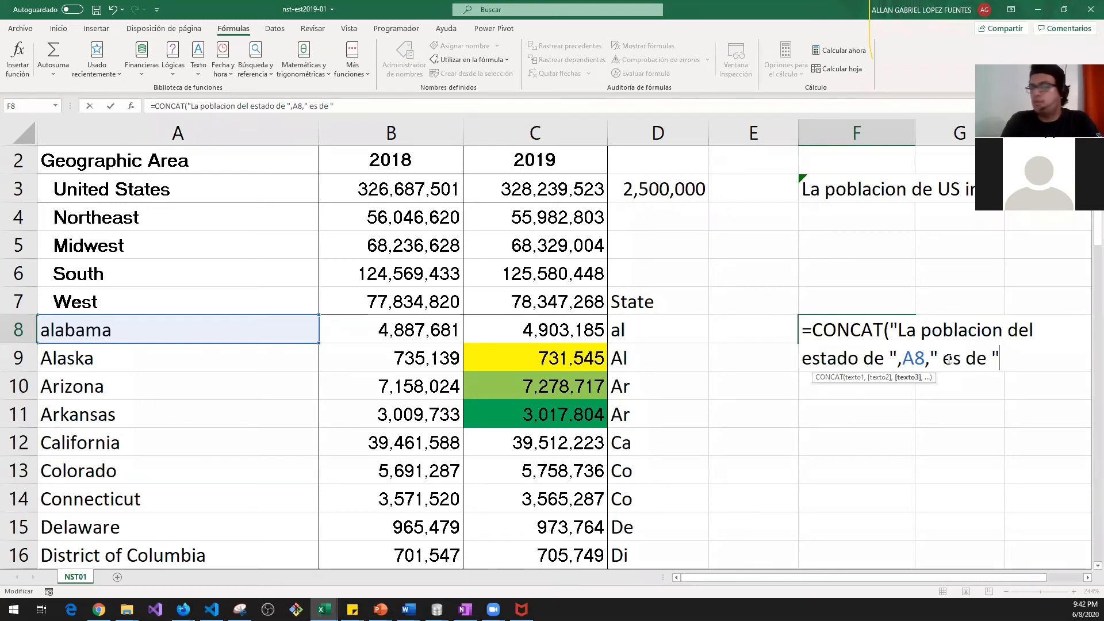
pyautogui.write(',')
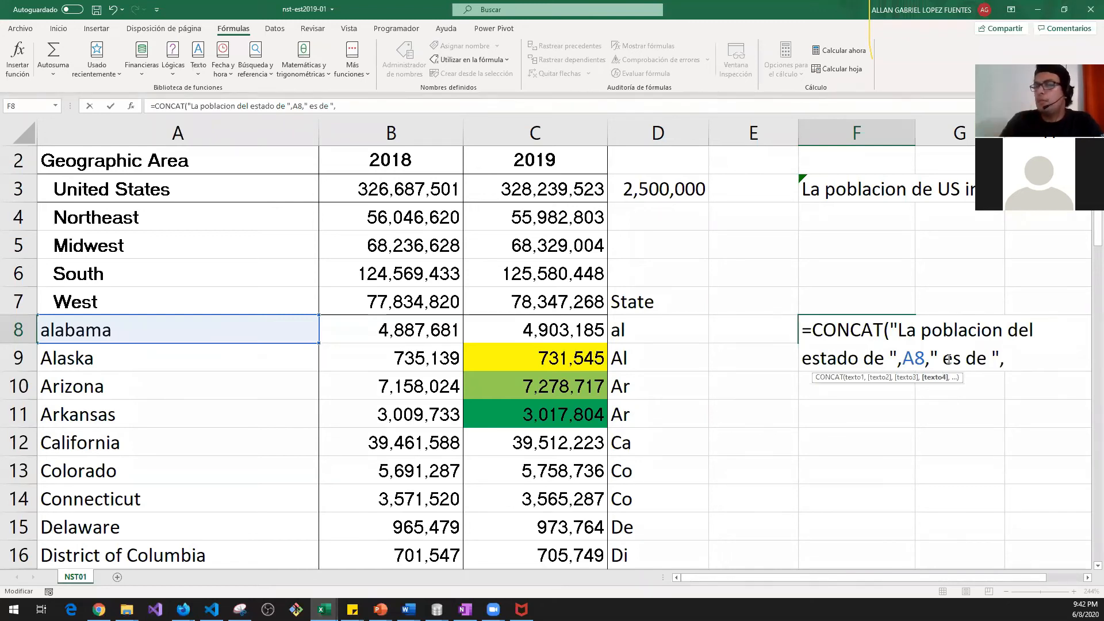
pyautogui.click(576, 321)
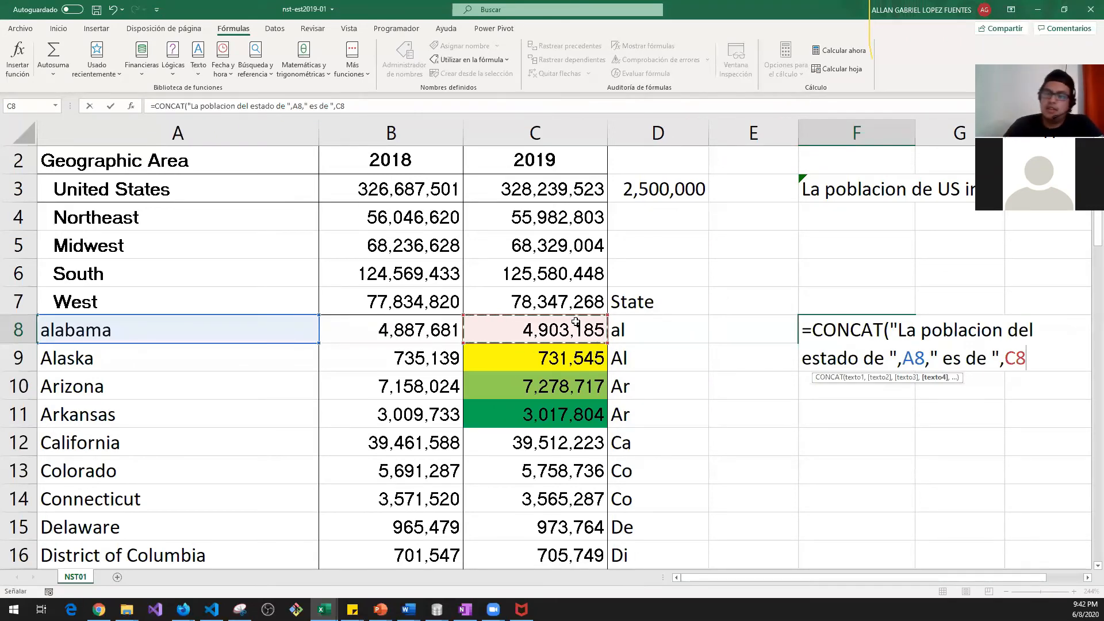
pyautogui.write(')')
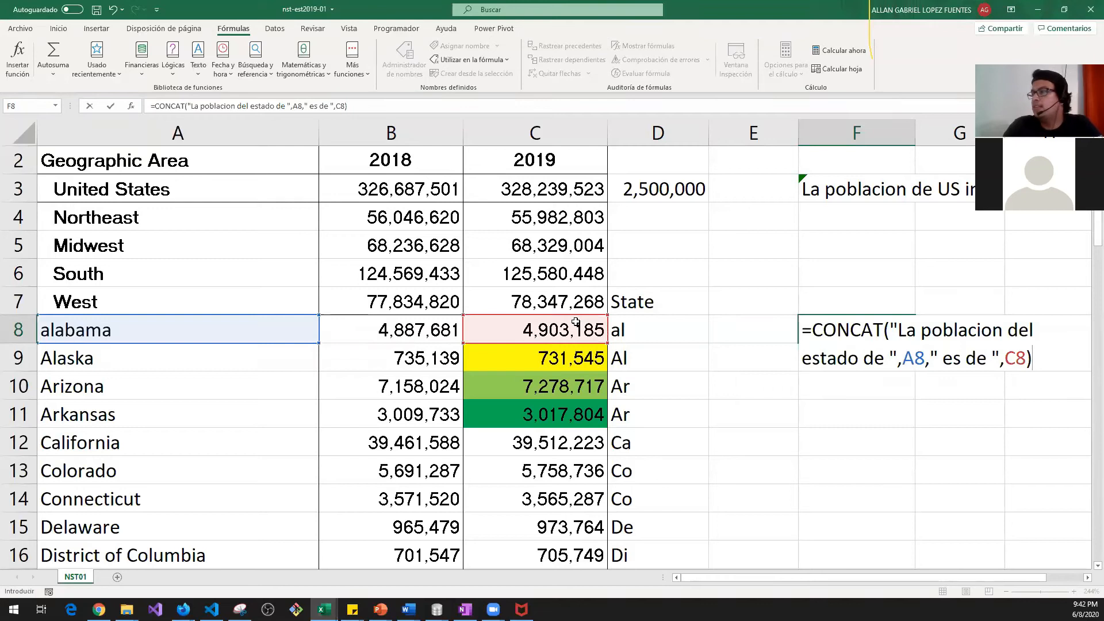
pyautogui.press('Return')
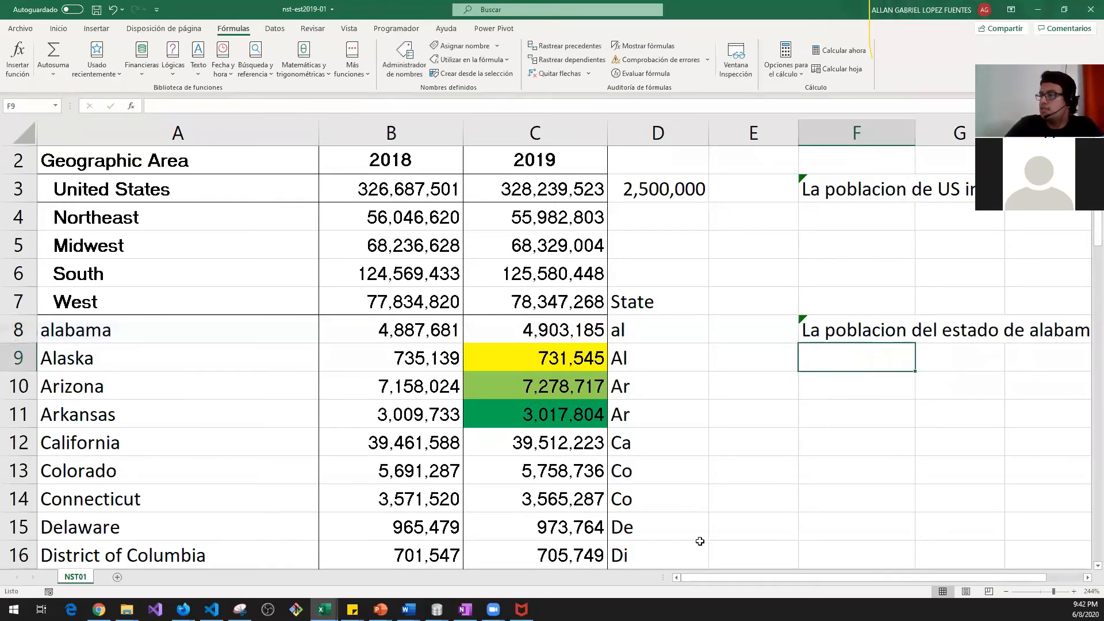
# Step: Copy the F8 sentence formula down into the next few rows
pyautogui.hscroll(3, 711, 578)
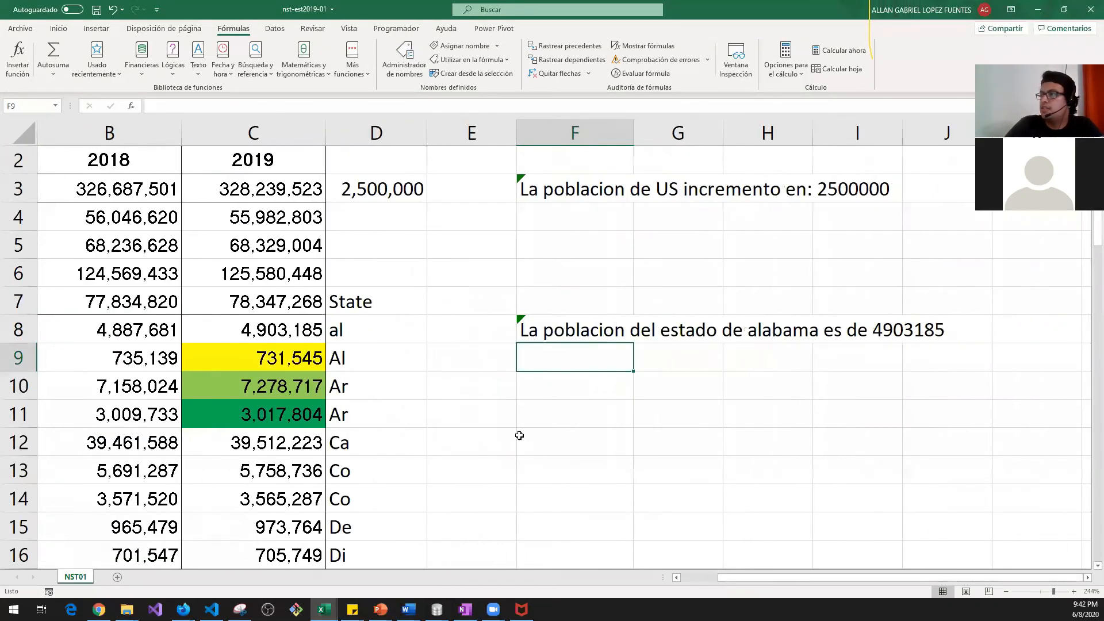
pyautogui.click(520, 319)
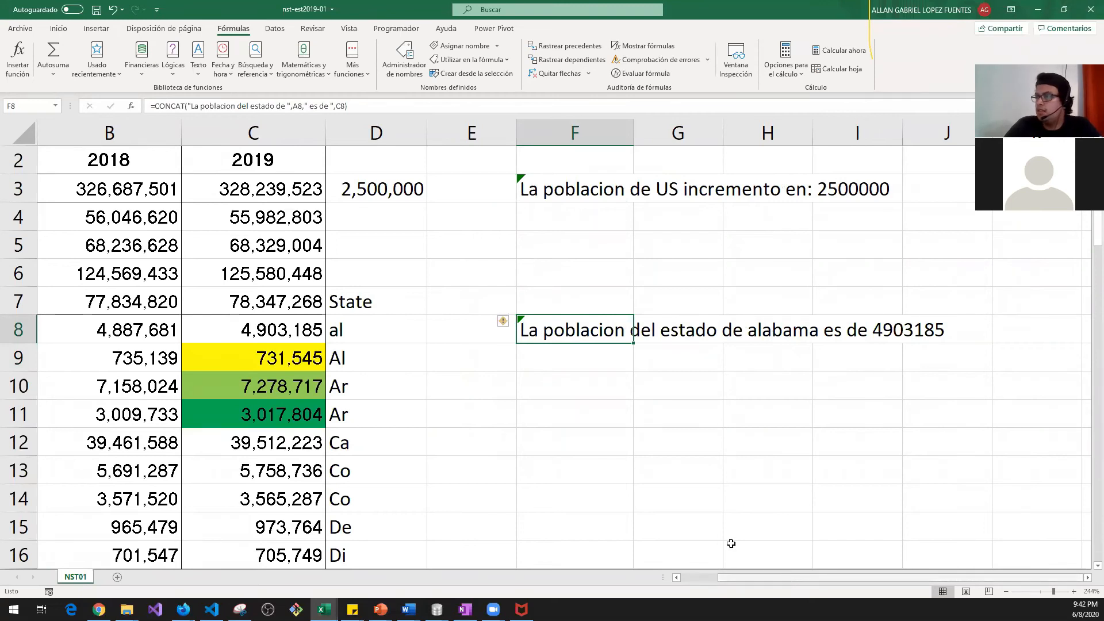
pyautogui.keyDown('ctrl'); pyautogui.scroll(-2, 730, 543); pyautogui.keyUp('ctrl')
pyautogui.moveTo(722, 580); pyautogui.dragTo(684, 577)
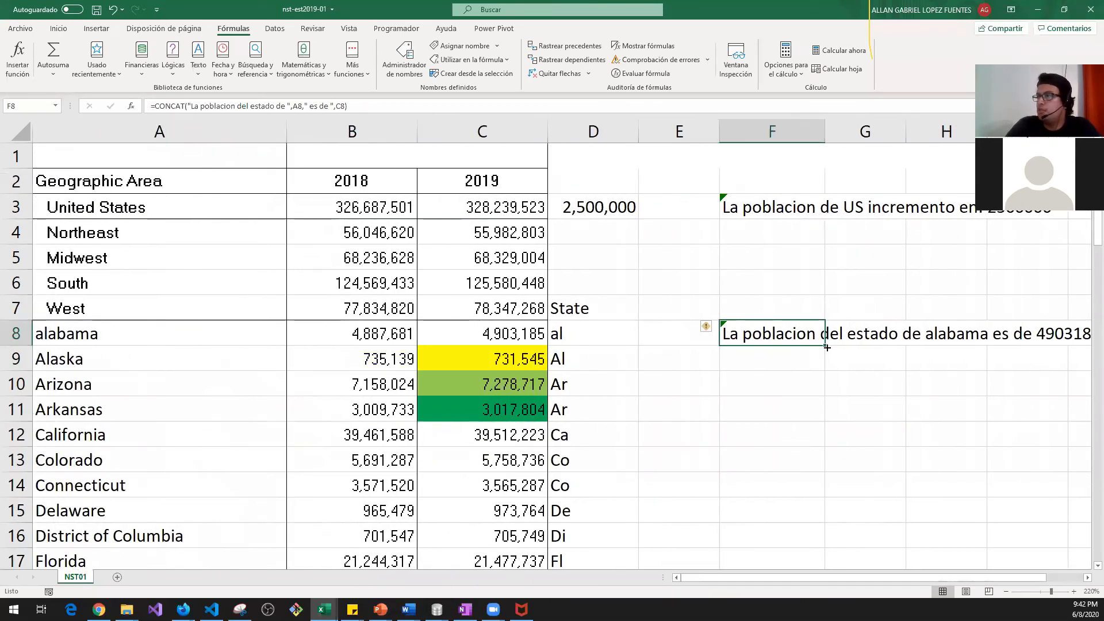
pyautogui.moveTo(824, 345); pyautogui.dragTo(810, 463)
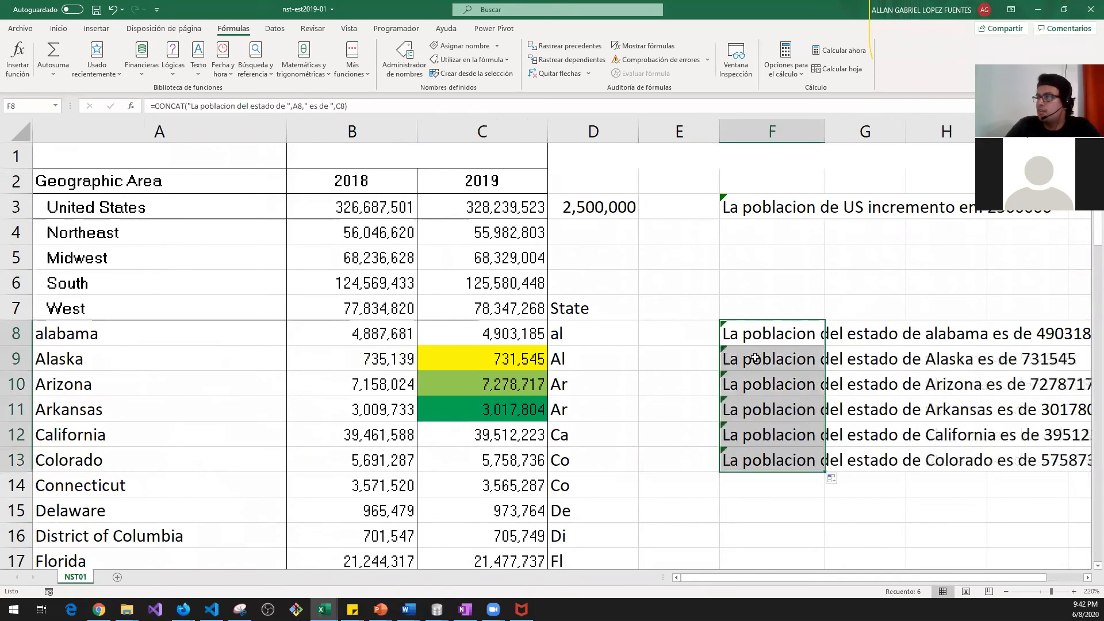
# Step: Check the copied sentences against the Alaska row and its 2019 population
pyautogui.click(757, 357)
pyautogui.click(938, 362)
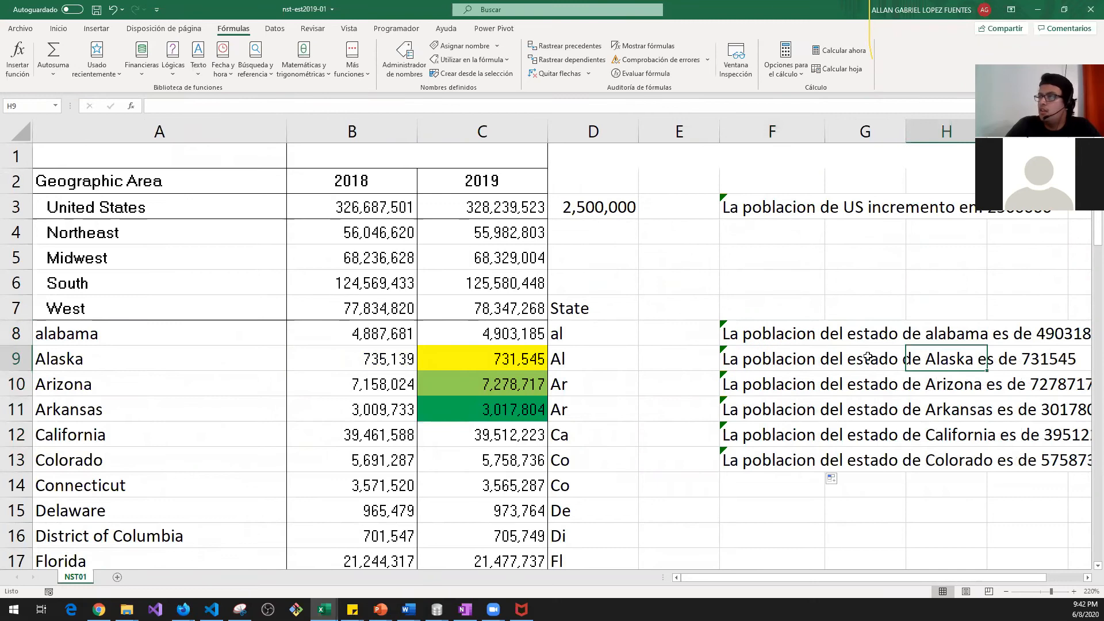
pyautogui.click(744, 353)
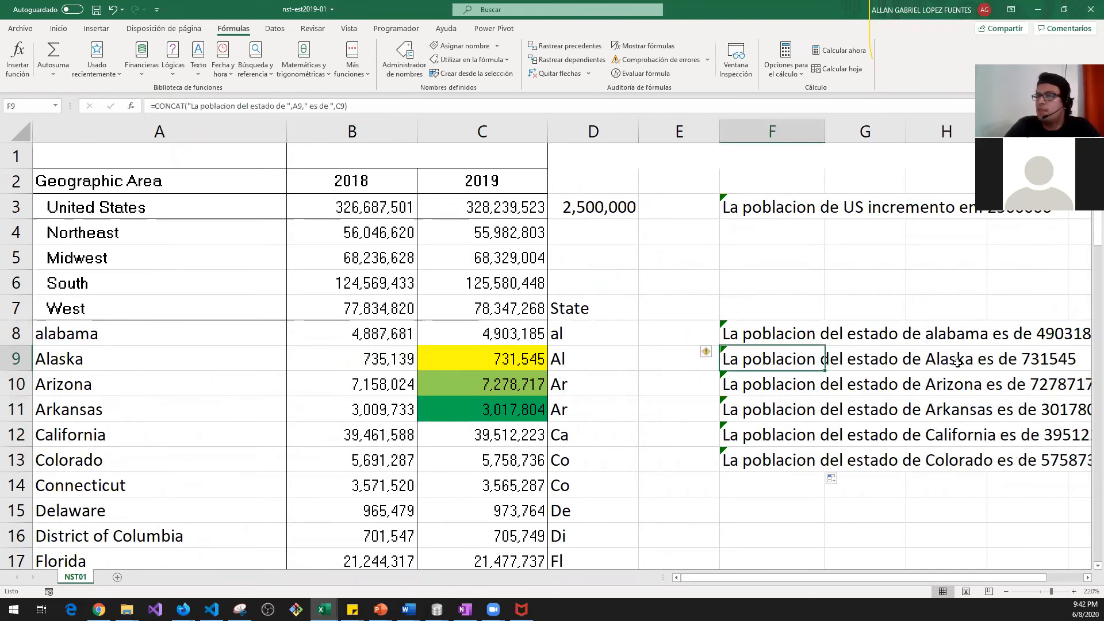
pyautogui.moveTo(158, 358); pyautogui.dragTo(539, 364)
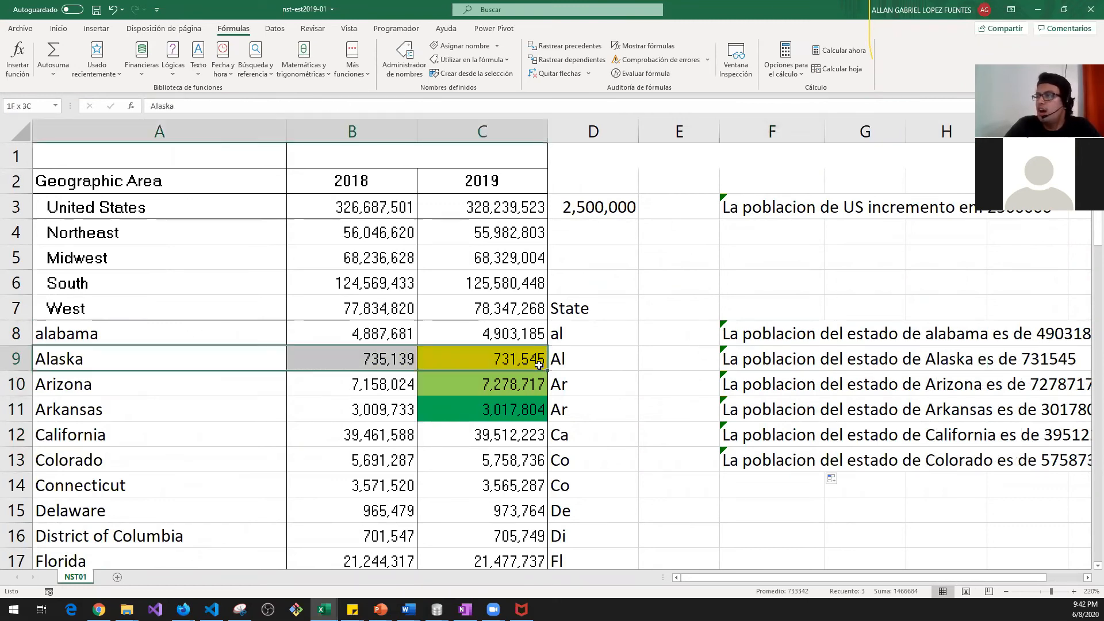
pyautogui.click(954, 369)
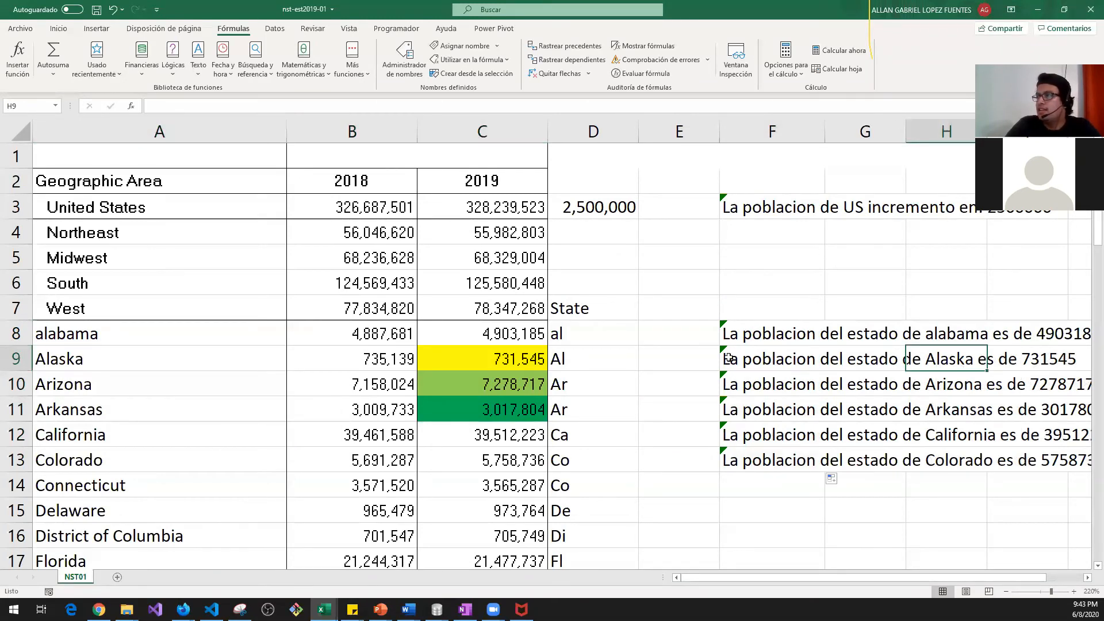
pyautogui.click(515, 364)
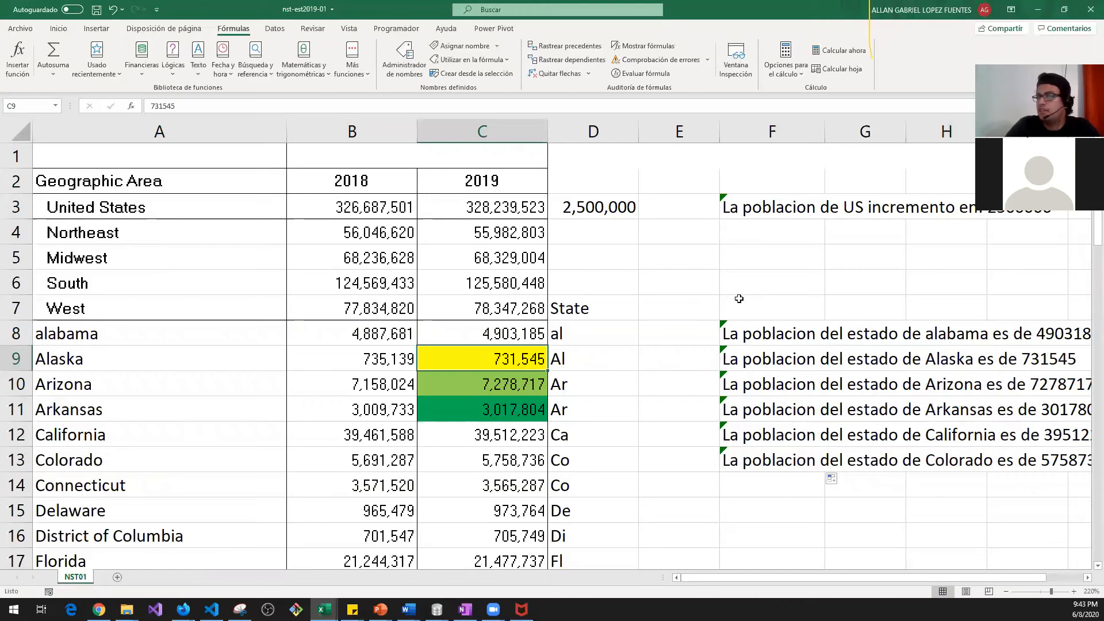
pyautogui.click(746, 381)
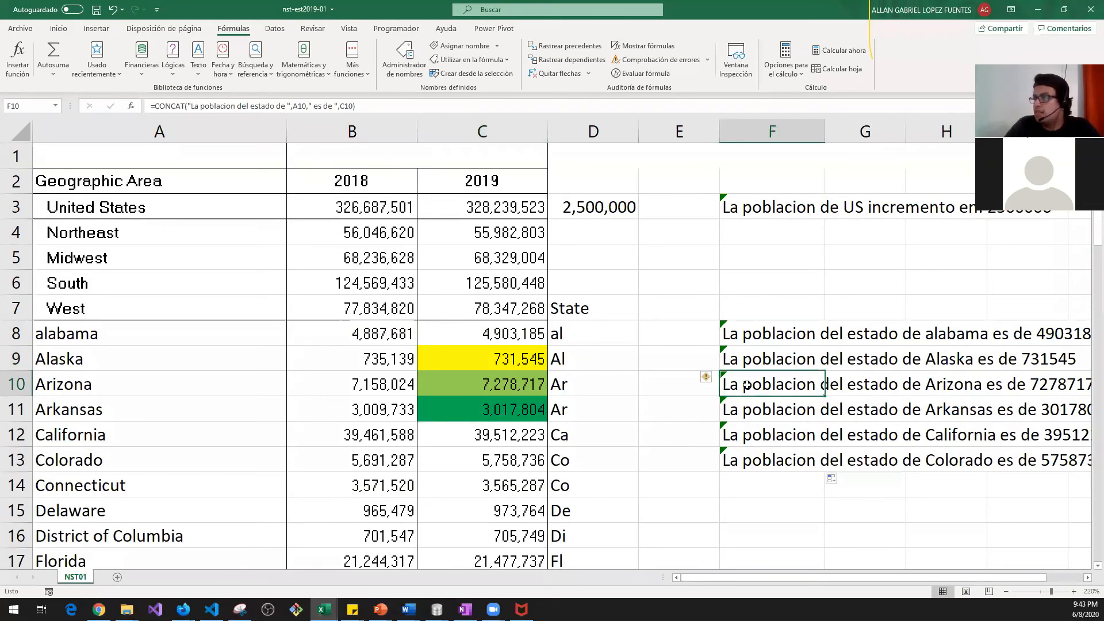
# Step: Autofill the sentence formula from F8 down through F17, ending with Florida
pyautogui.click(747, 482)
pyautogui.click(790, 457)
pyautogui.moveTo(826, 470); pyautogui.dragTo(767, 208)
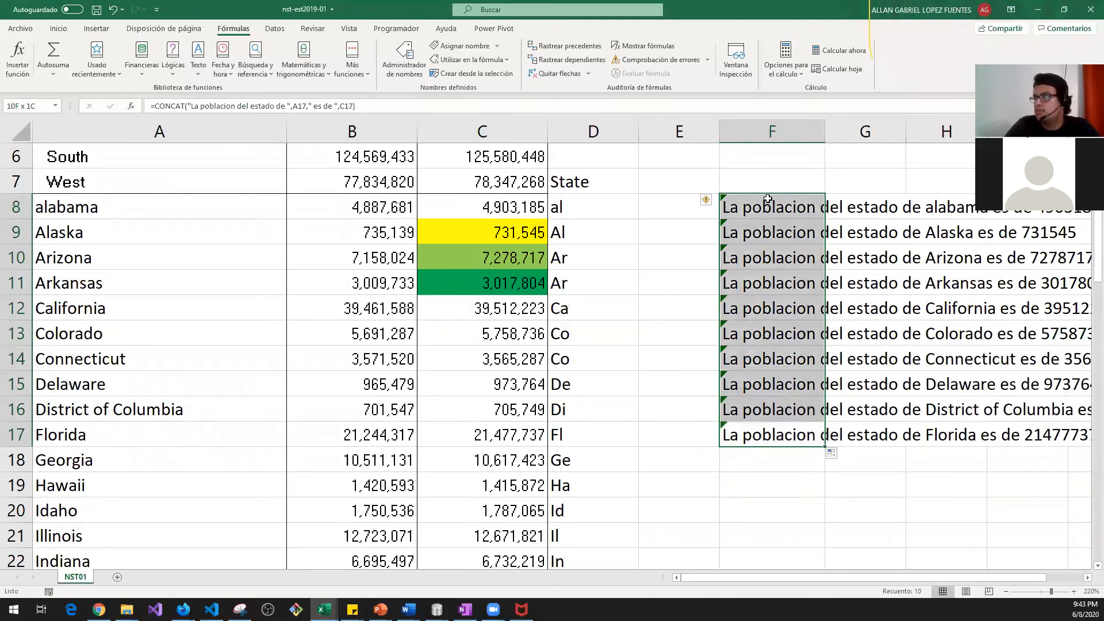
pyautogui.keyDown('ctrl'); pyautogui.scroll(-1, 786, 356); pyautogui.keyUp('ctrl')
pyautogui.click(608, 287)
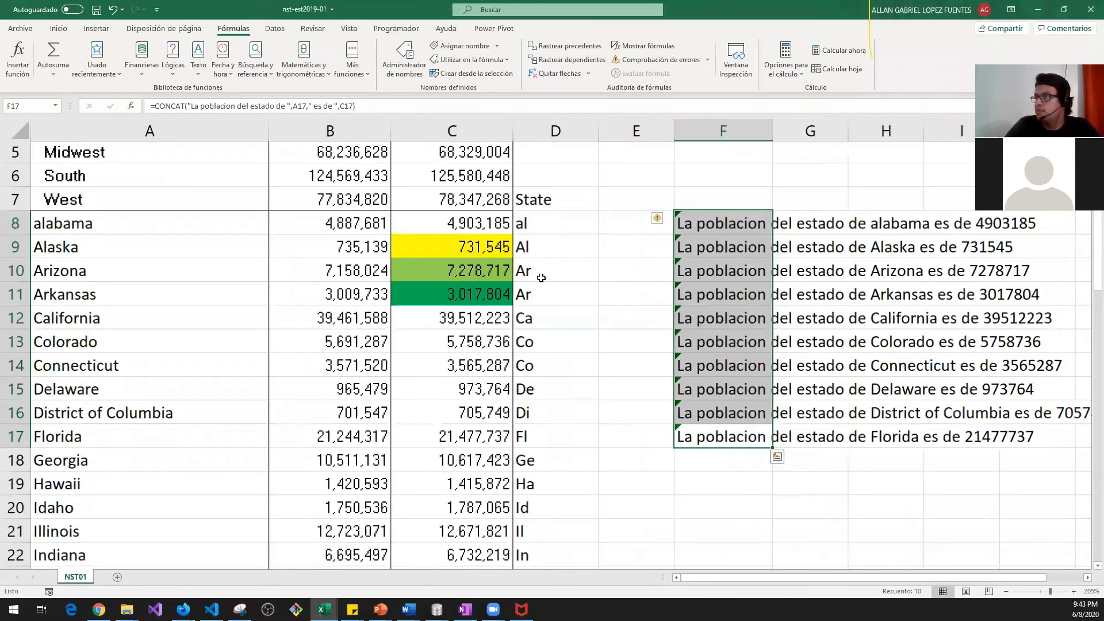
pyautogui.keyDown('ctrl'); pyautogui.scroll(-1, 396, 298); pyautogui.keyUp('ctrl')
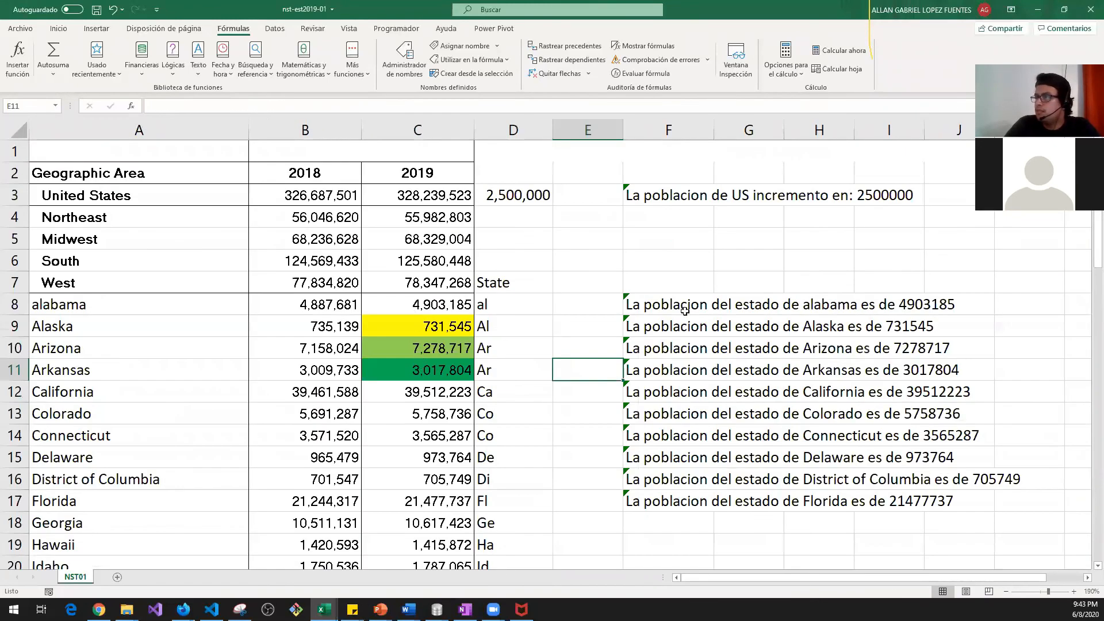
pyautogui.moveTo(419, 366); pyautogui.dragTo(419, 305)
pyautogui.click(712, 310)
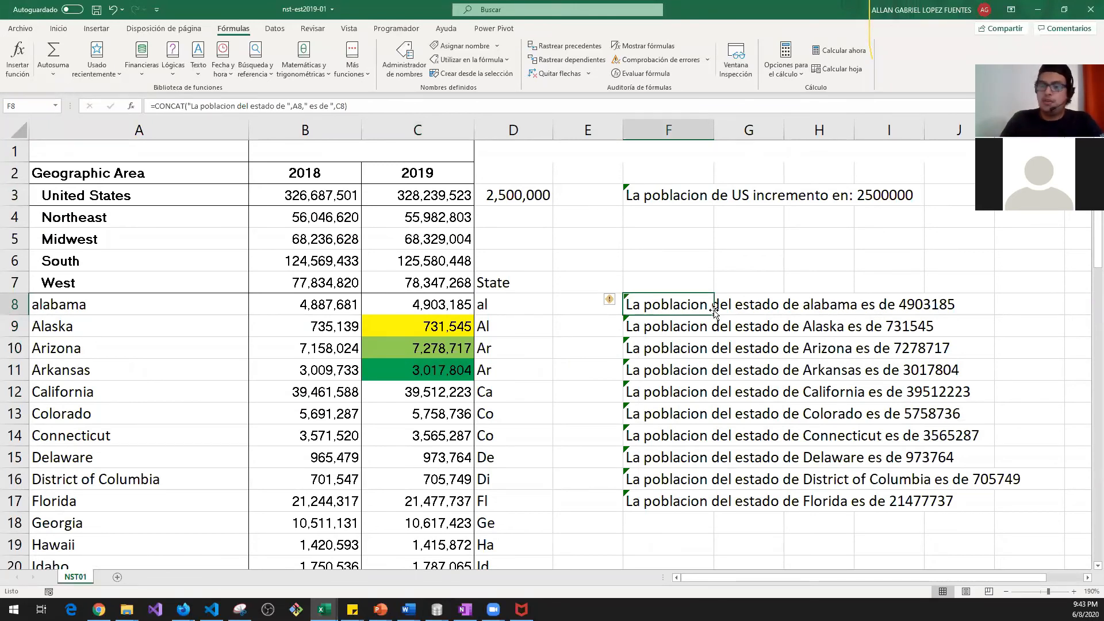
pyautogui.doubleClick(714, 313)
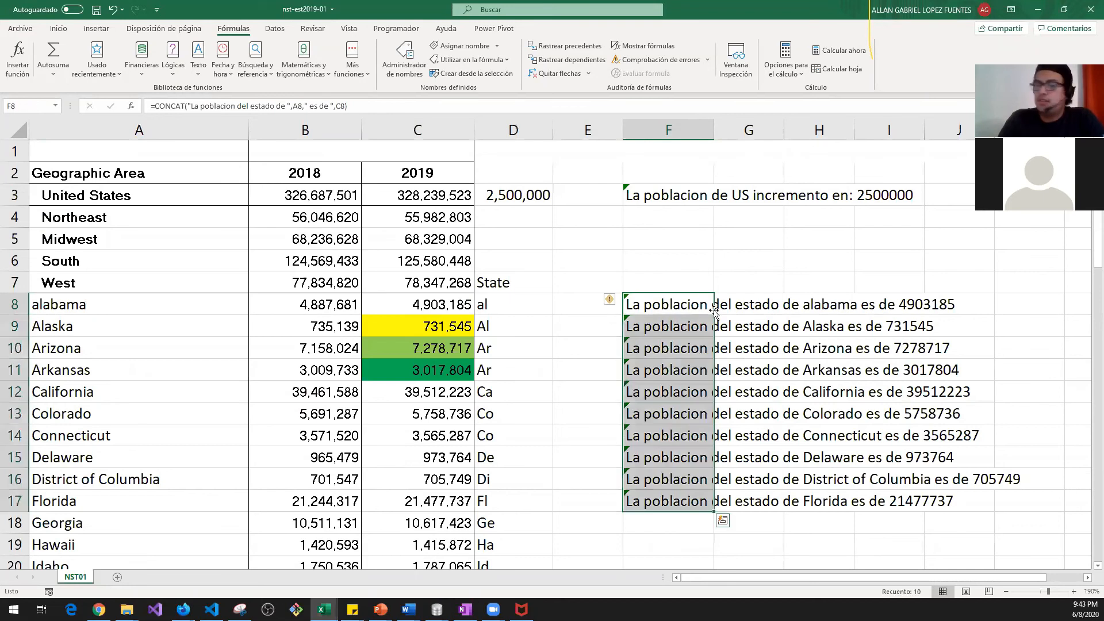
# Step: Delete the sentences in F8:F17 and click an empty cell in column E
pyautogui.press('Delete')
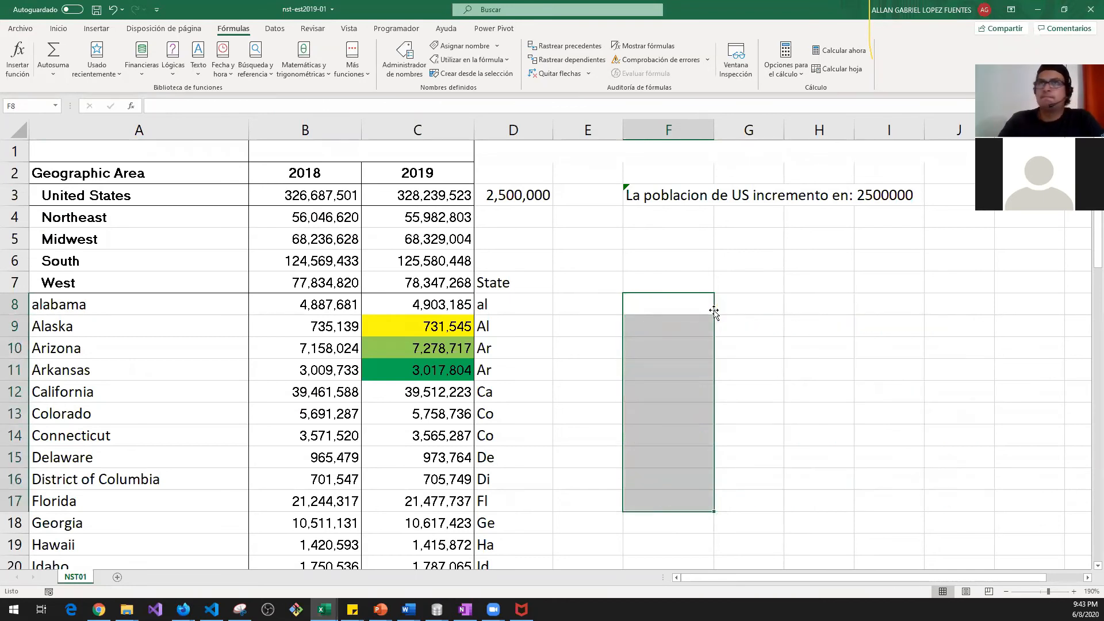
pyautogui.click(641, 275)
pyautogui.click(648, 253)
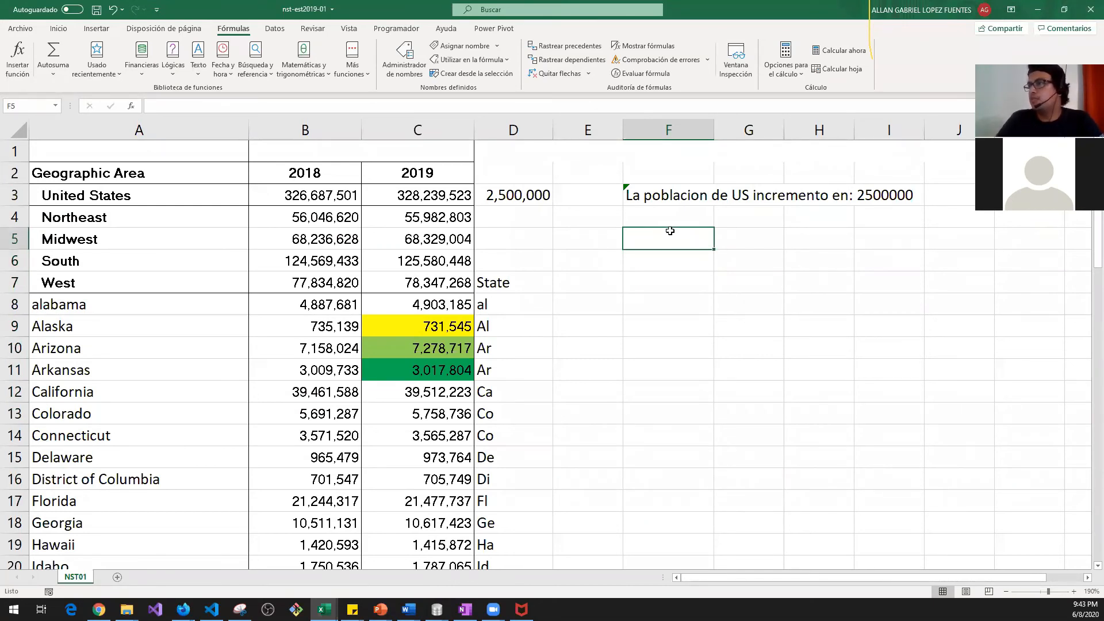
pyautogui.click(570, 256)
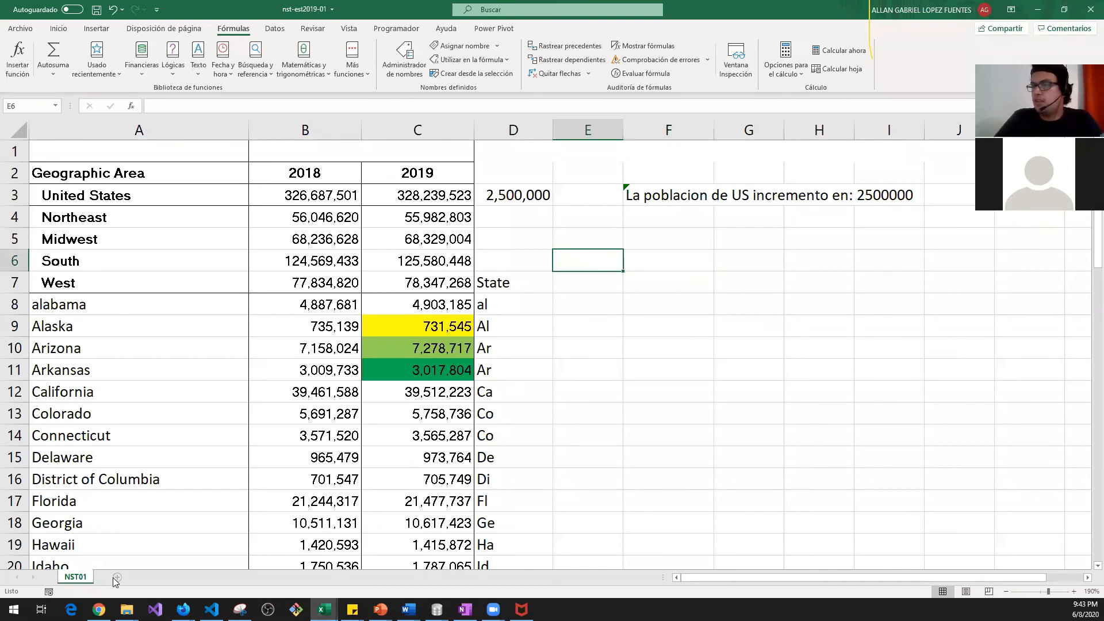
# Step: Add a new sheet, Hoja1, and enter the Nombre: label in B5
pyautogui.click(143, 577)
pyautogui.click(80, 200)
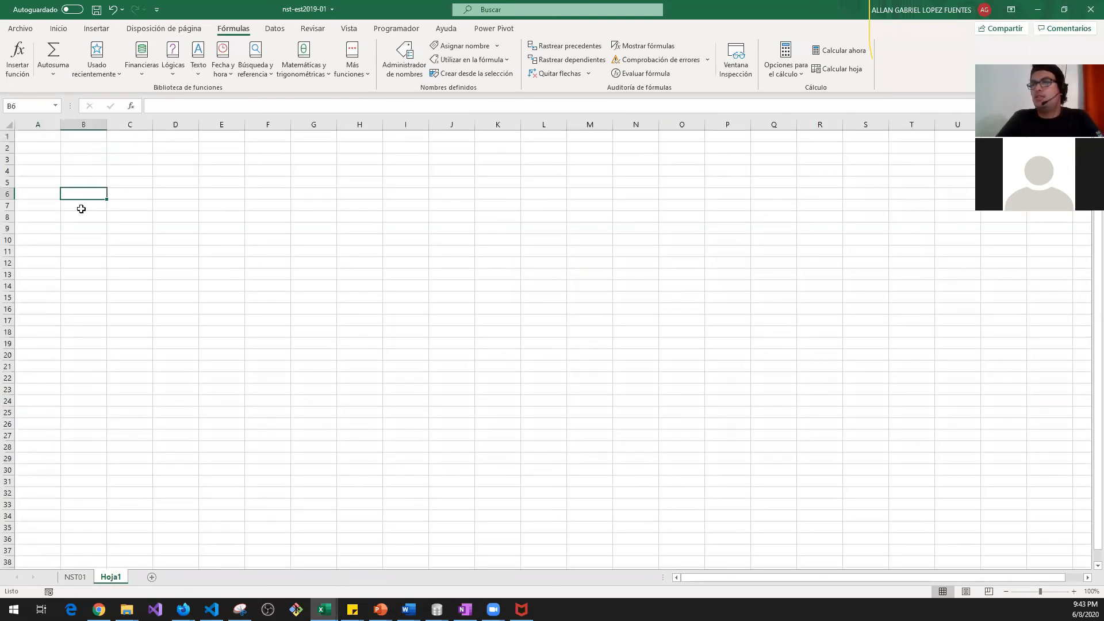
pyautogui.scroll(4, 82, 219)
pyautogui.click(142, 229)
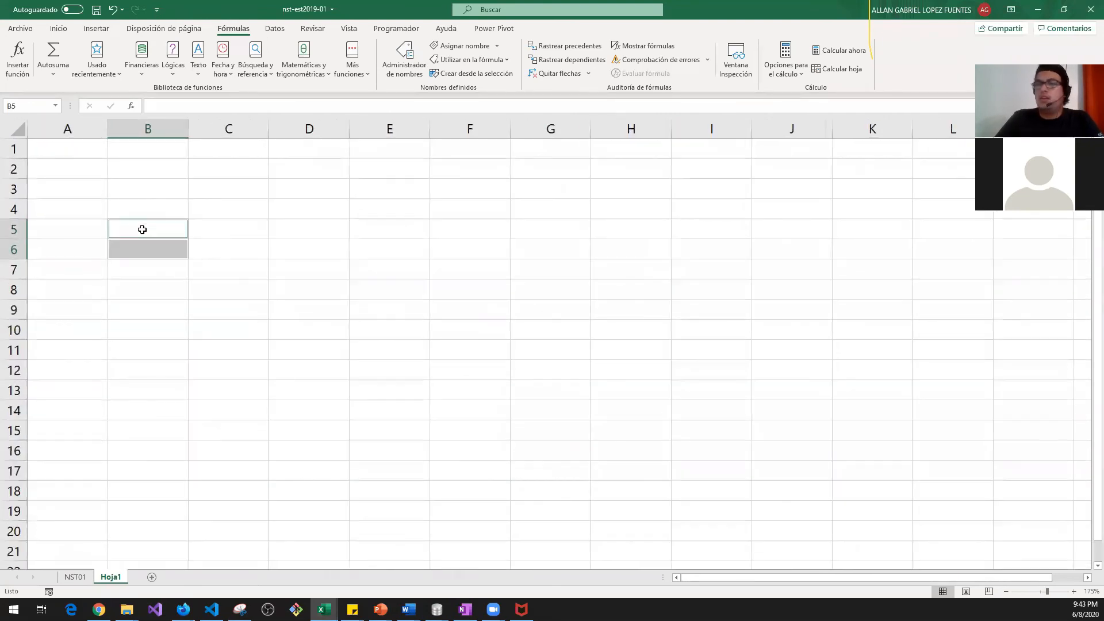
pyautogui.write('Nombre')
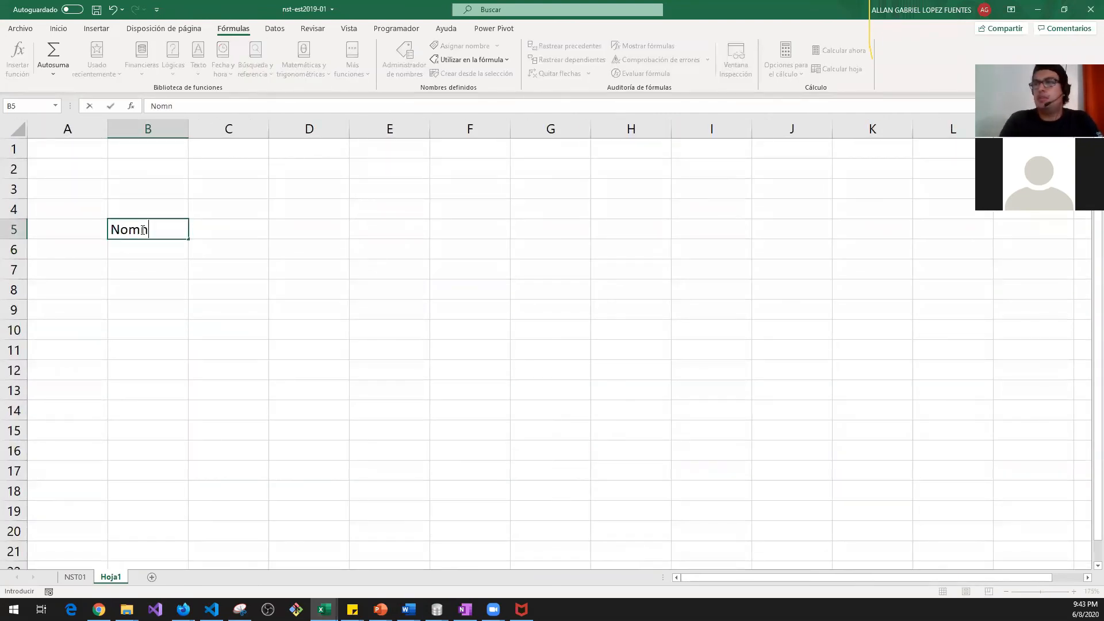
pyautogui.press('BackSpace')
pyautogui.press('BackSpace')
pyautogui.press('BackSpace')
pyautogui.write('bre')
pyautogui.press('Tab')
# Step: Right-align the Nombre: label, border the C5 input cell, and widen column C
pyautogui.click(142, 230)
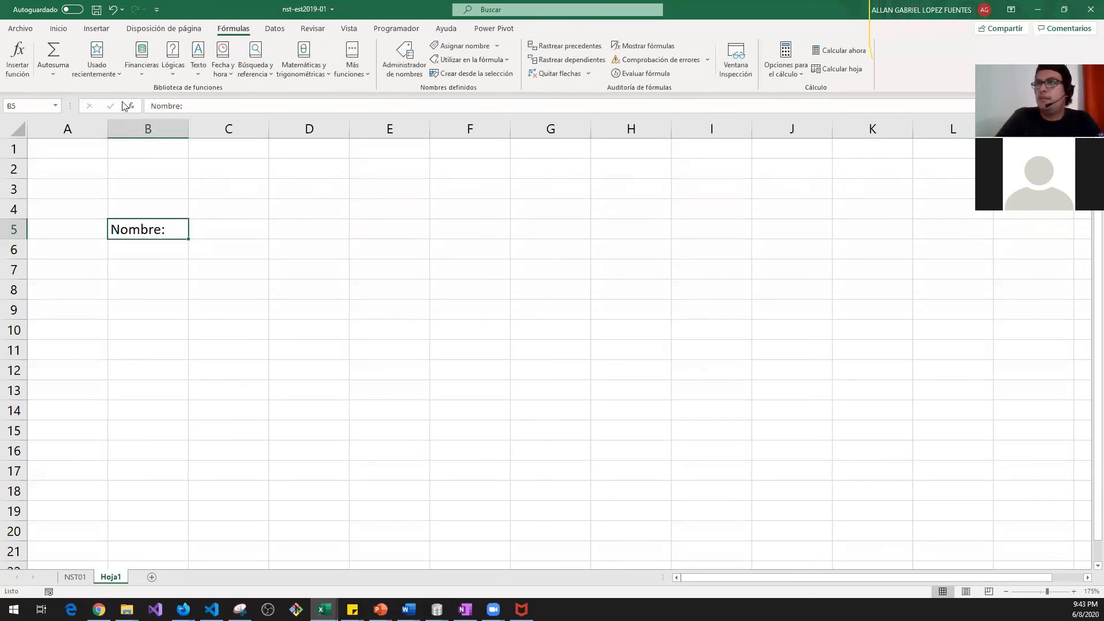
pyautogui.click(58, 29)
pyautogui.click(262, 69)
pyautogui.click(230, 227)
pyautogui.click(169, 69)
pyautogui.click(202, 185)
pyautogui.moveTo(268, 129); pyautogui.dragTo(315, 128)
# Step: Enter Apellido: in B6 and right-align the whole label column B
pyautogui.click(157, 245)
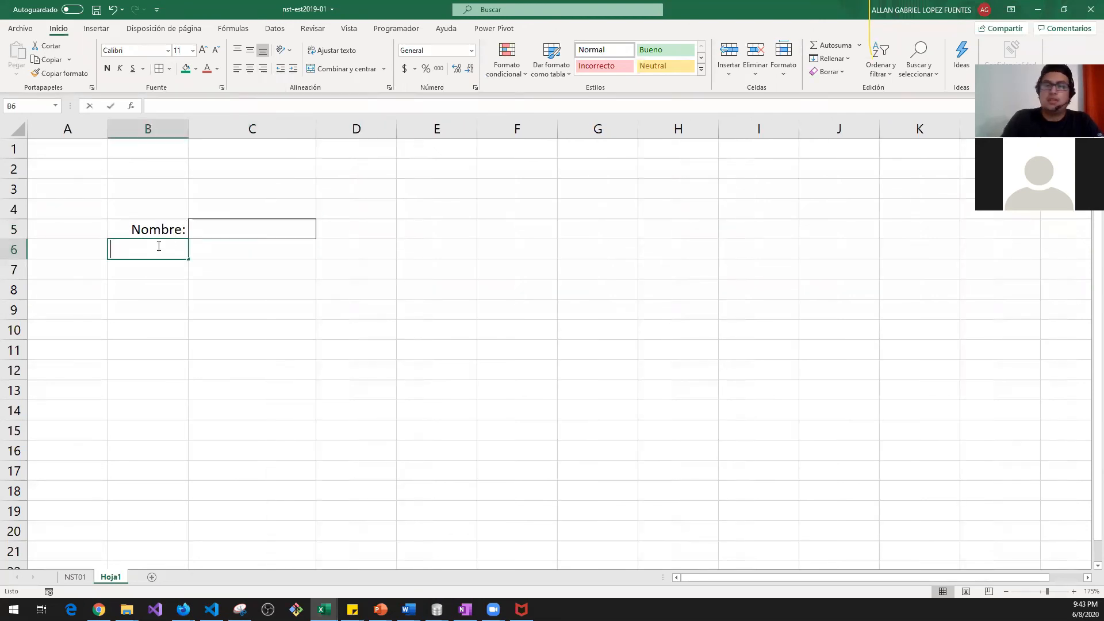
pyautogui.write('Apellido:')
pyautogui.press('Tab')
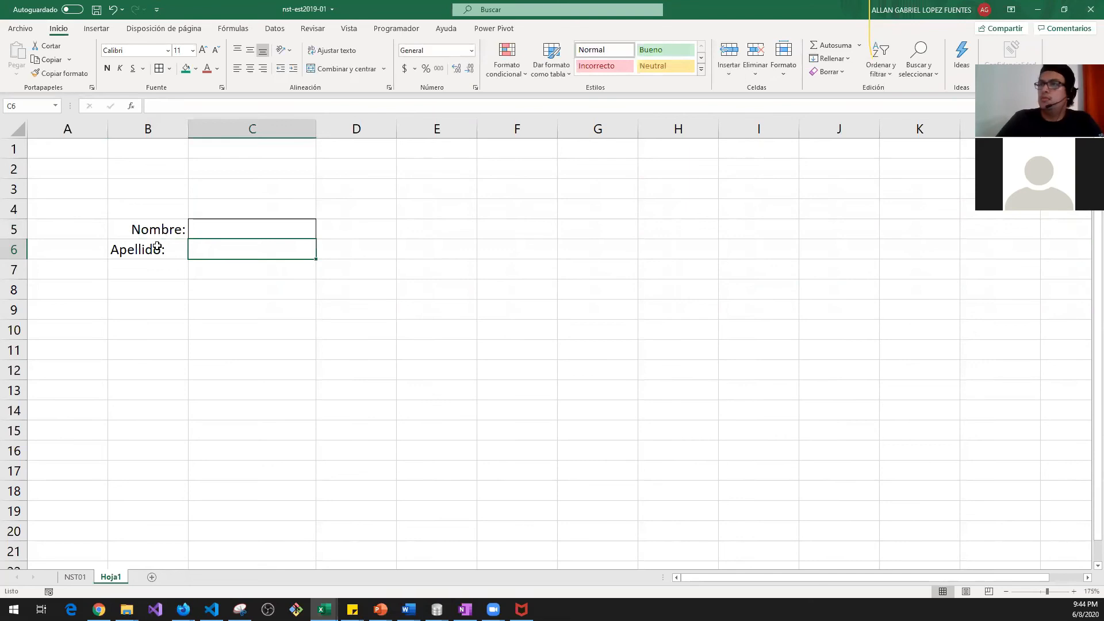
pyautogui.click(167, 129)
pyautogui.click(263, 68)
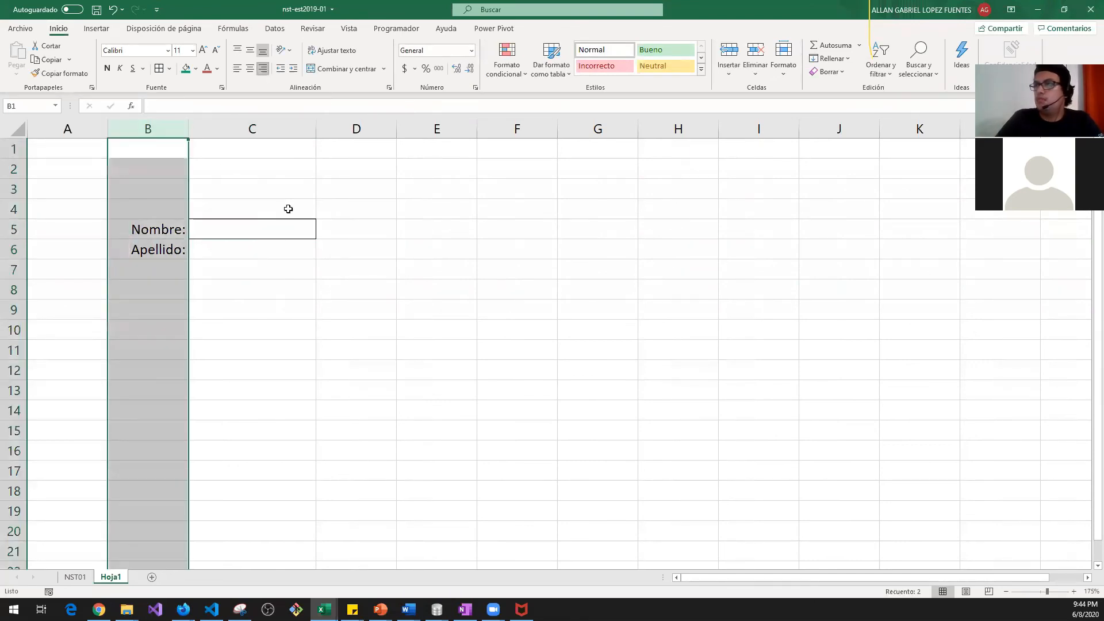
# Step: Copy the bordered C5 input cell and paste it into the rows below
pyautogui.click(257, 248)
pyautogui.click(261, 226)
pyautogui.hotkey('ctrl', 'c')
pyautogui.click(249, 249)
pyautogui.hotkey('ctrl', 'v')
pyautogui.click(269, 364)
# Step: Type the Edad label in B7 and select B10 for the sentence formula
pyautogui.click(172, 276)
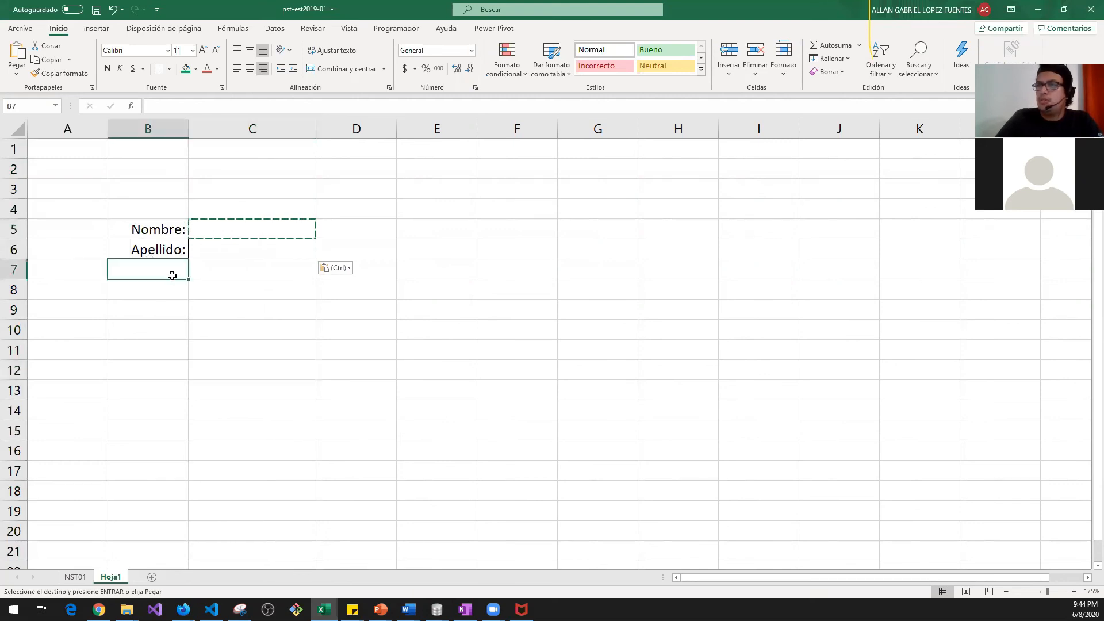
pyautogui.write('Ed')
pyautogui.write('dad')
pyautogui.press('BackSpace')
pyautogui.press('BackSpace')
pyautogui.press('BackSpace')
pyautogui.write('ad')
pyautogui.press('Tab')
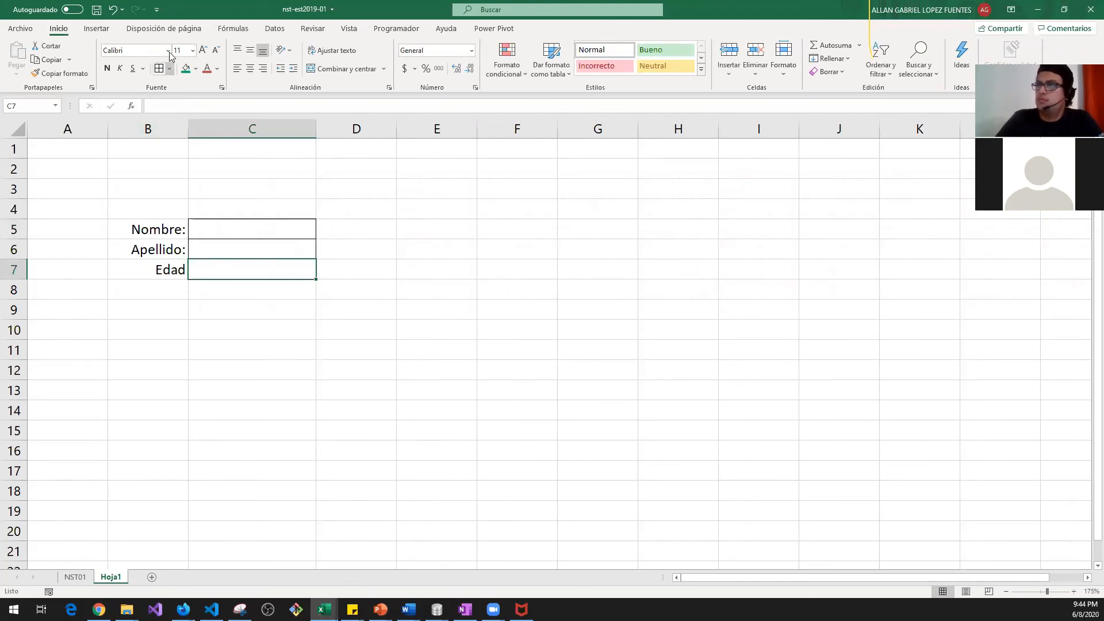
pyautogui.click(139, 295)
pyautogui.click(218, 315)
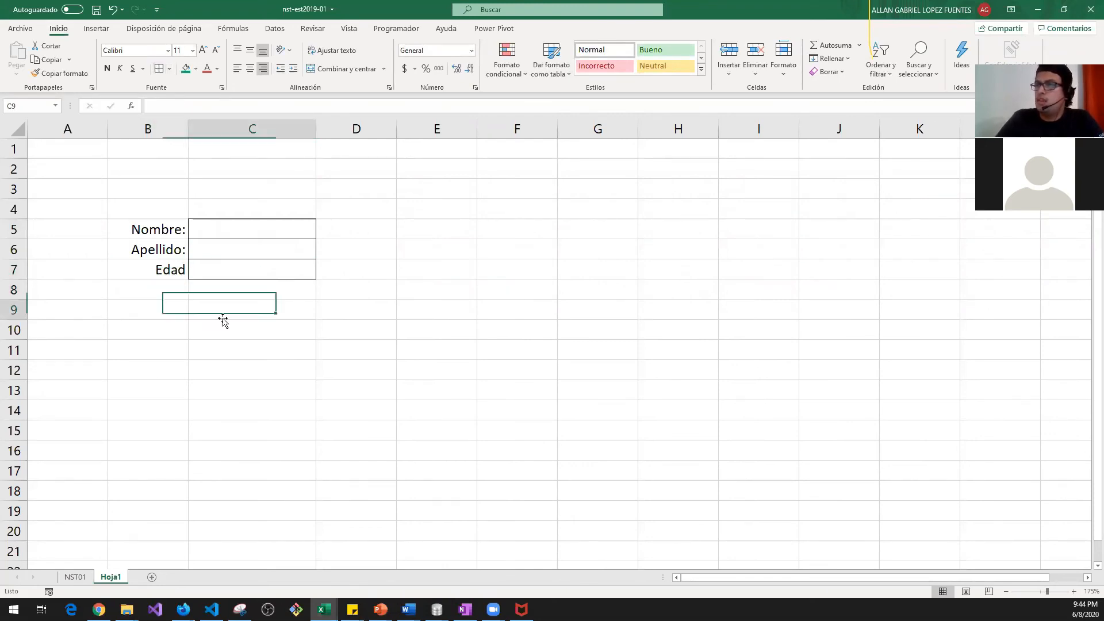
pyautogui.click(201, 327)
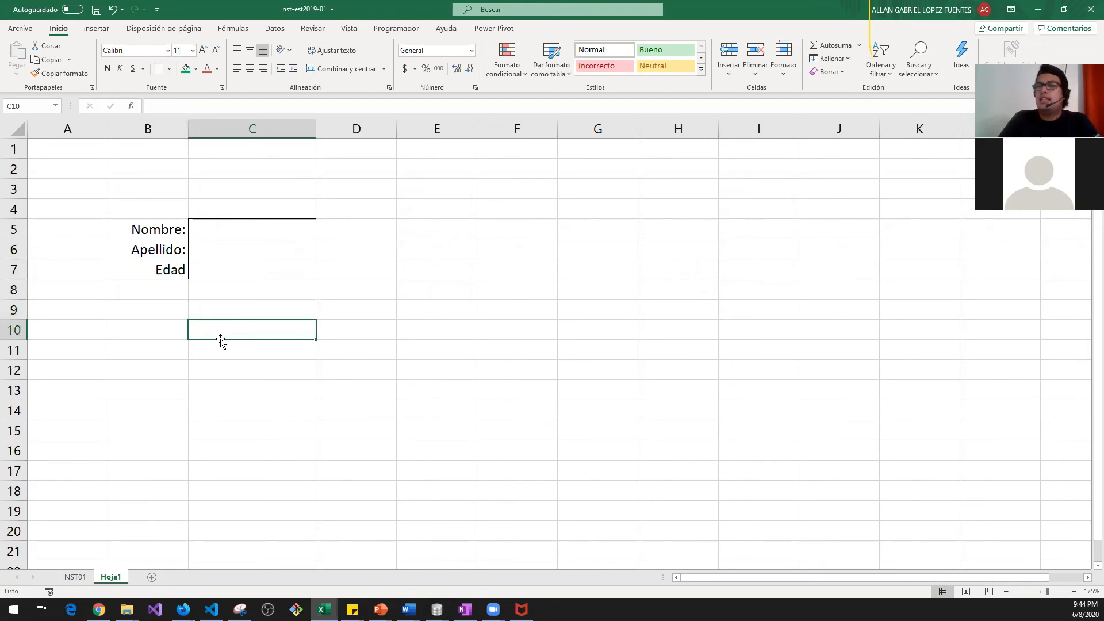
pyautogui.click(149, 329)
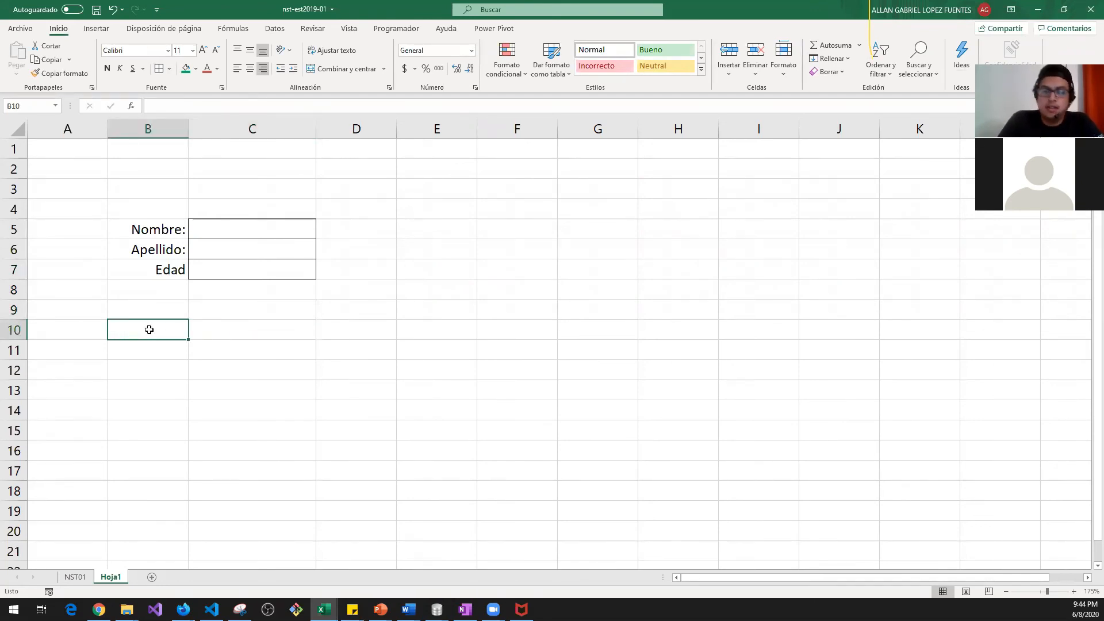
# Step: Start a CONCAT formula in B10 with the text "El nombre de mi cliente es "
pyautogui.write('=conc')
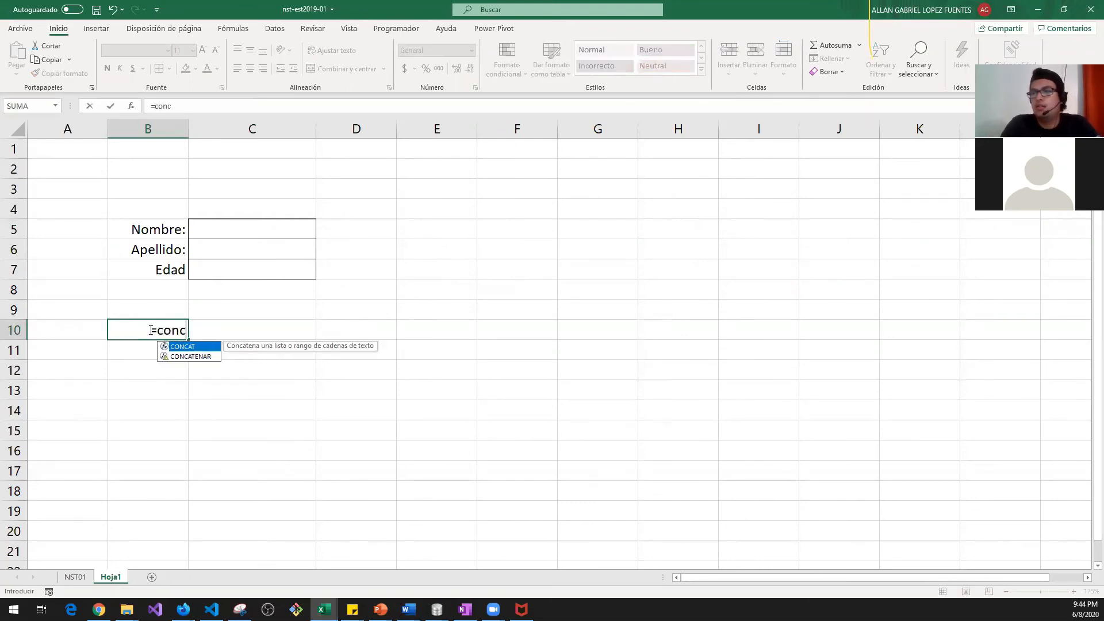
pyautogui.press('Tab')
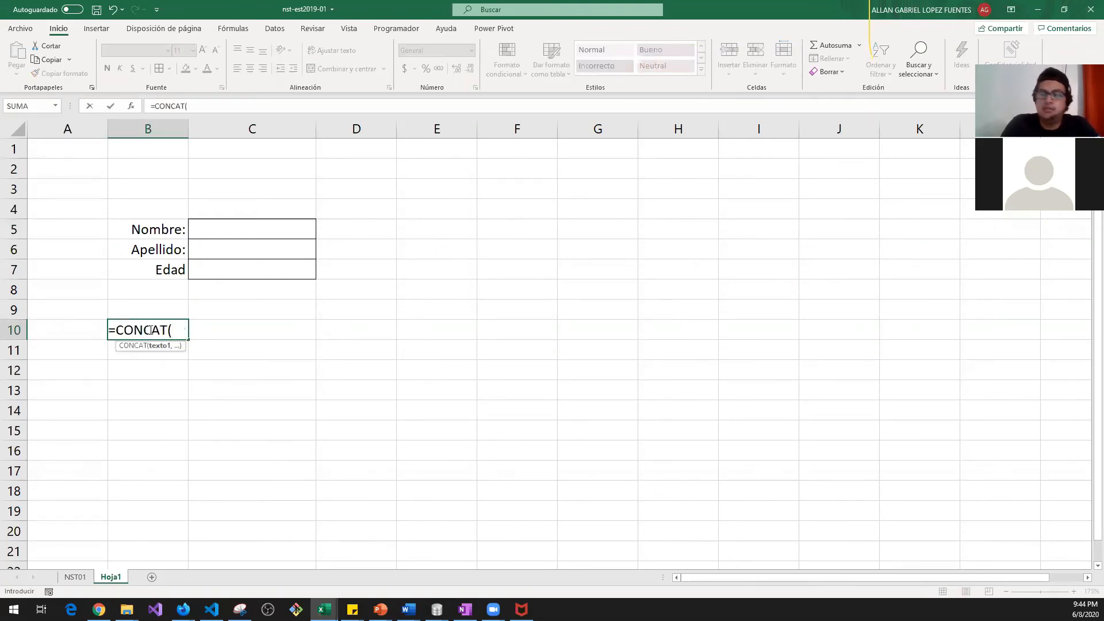
pyautogui.write('"')
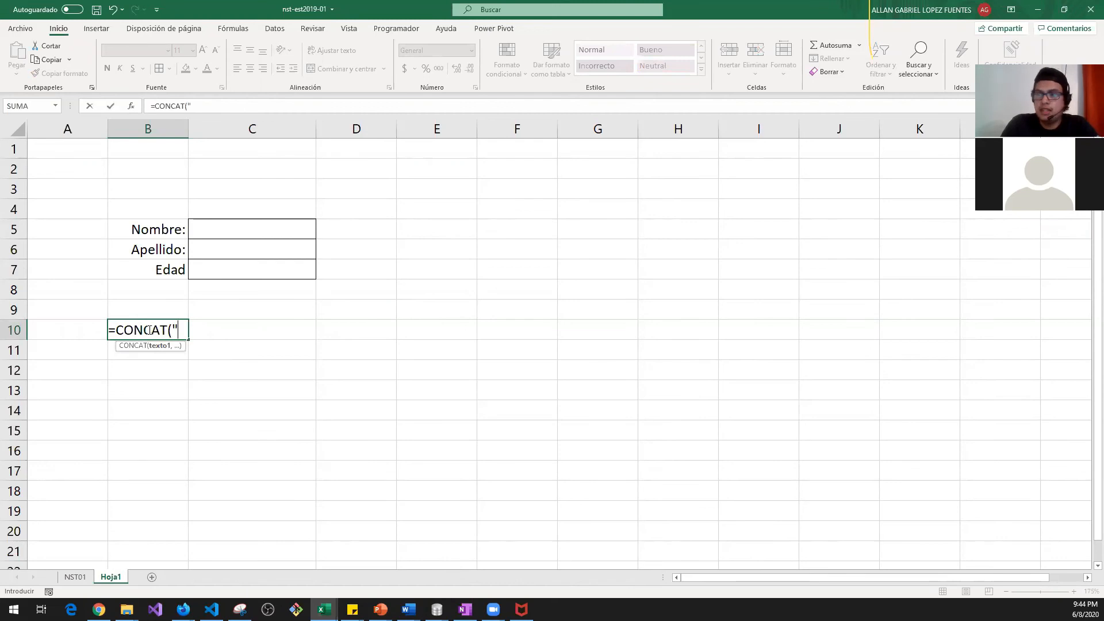
pyautogui.write('El No')
pyautogui.press('BackSpace')
pyautogui.press('BackSpace')
pyautogui.press('BackSpace')
pyautogui.press('BackSpace')
pyautogui.press('BackSpace')
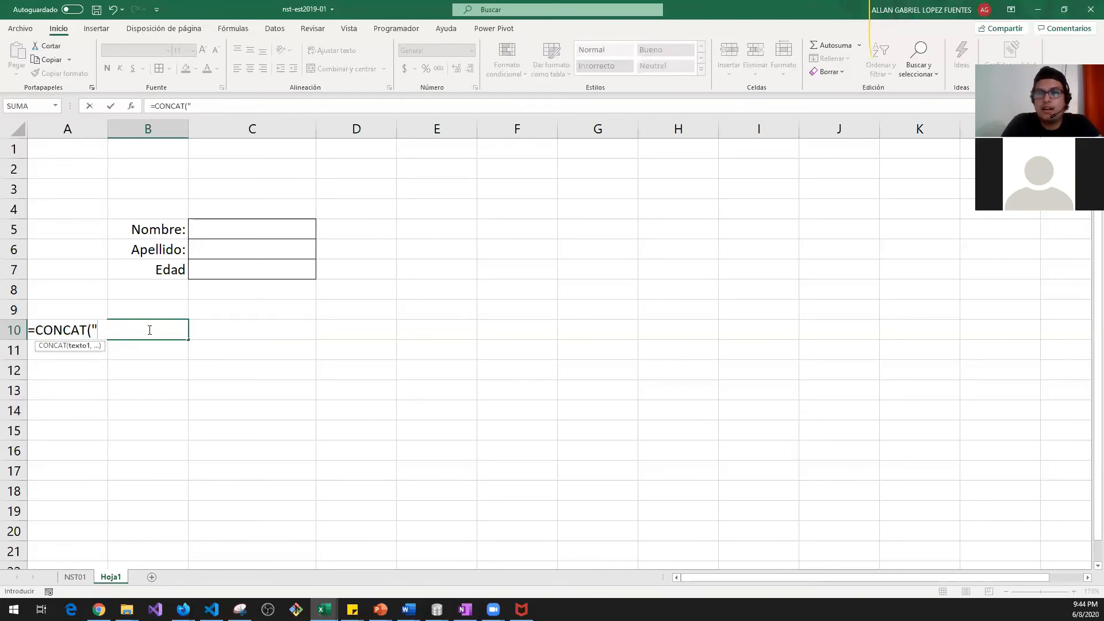
pyautogui.write('El nombre de ')
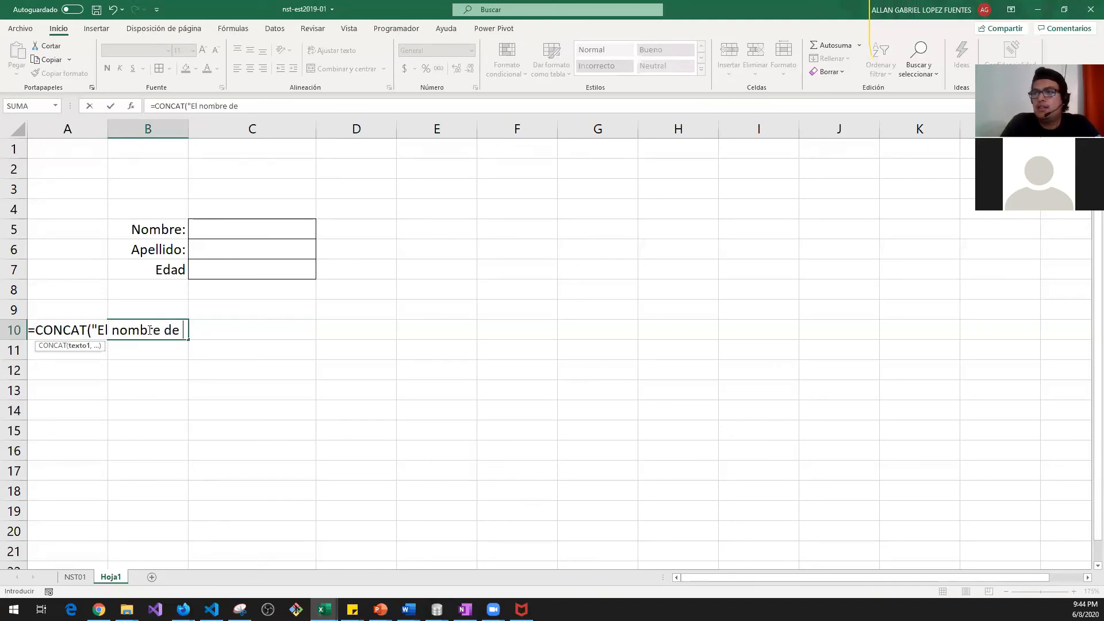
pyautogui.write('mi cliente es')
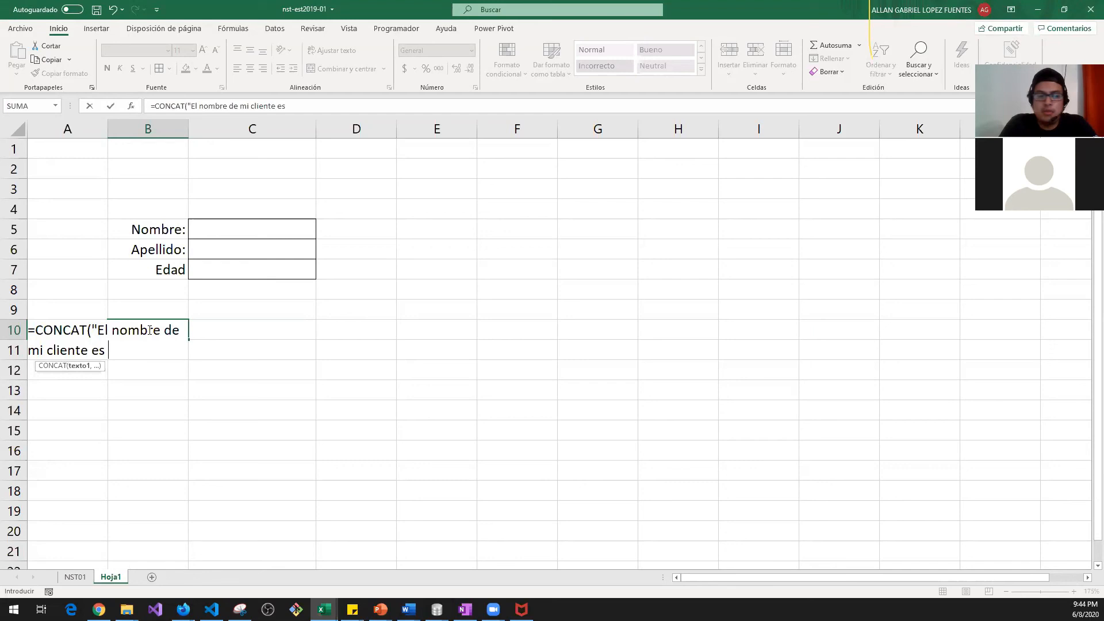
pyautogui.write(',')
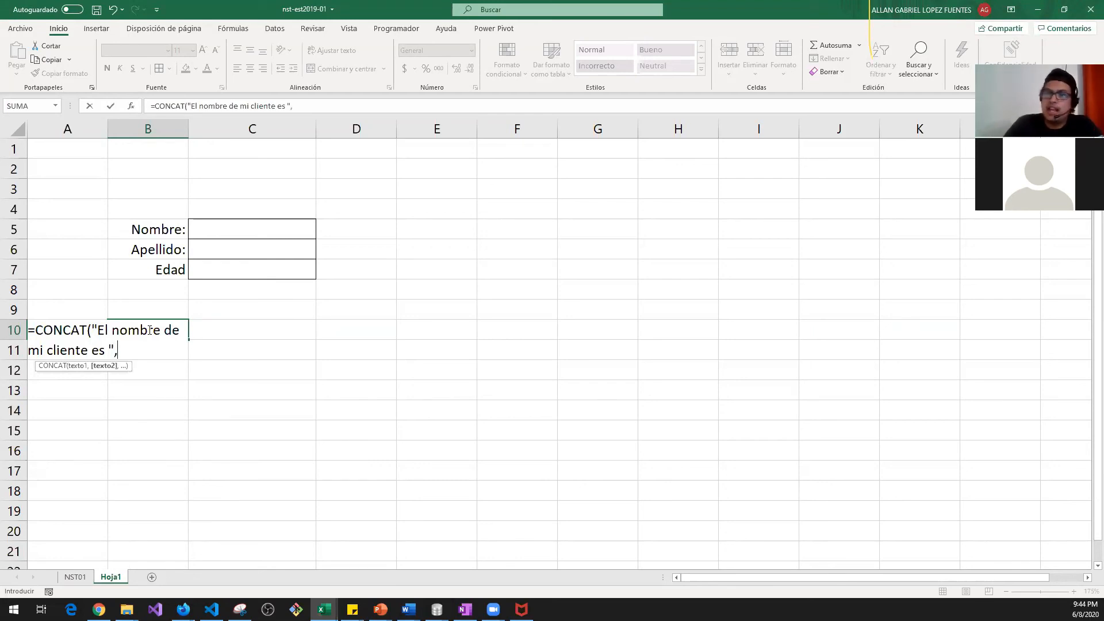
# Step: Add C5, a space, C6, "y tiene: " and C7 to the formula and enter it
pyautogui.click(213, 229)
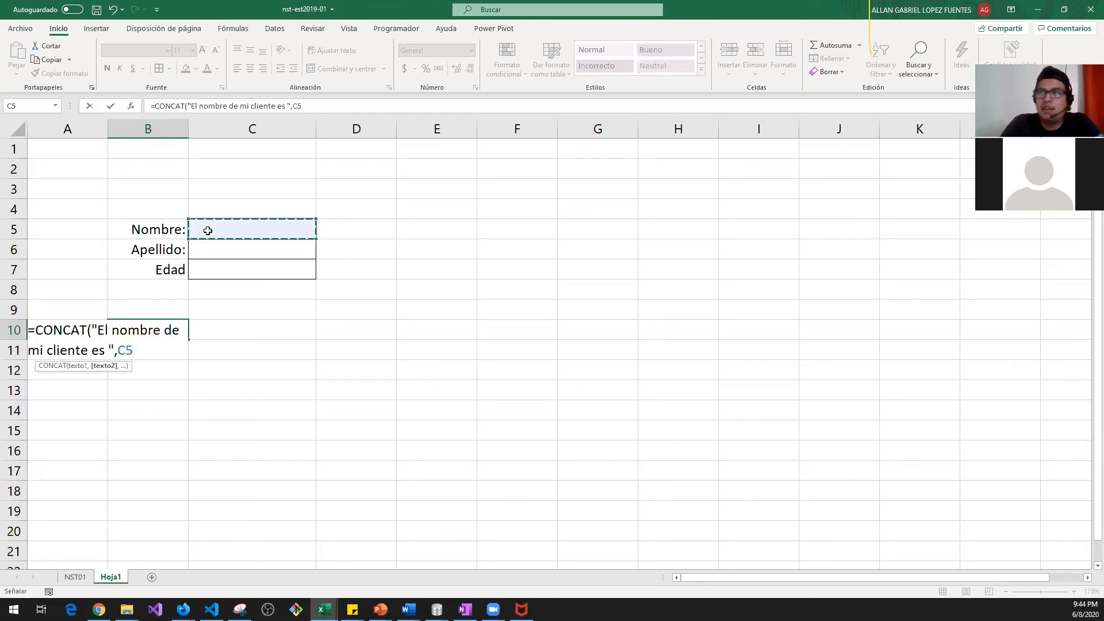
pyautogui.write(',')
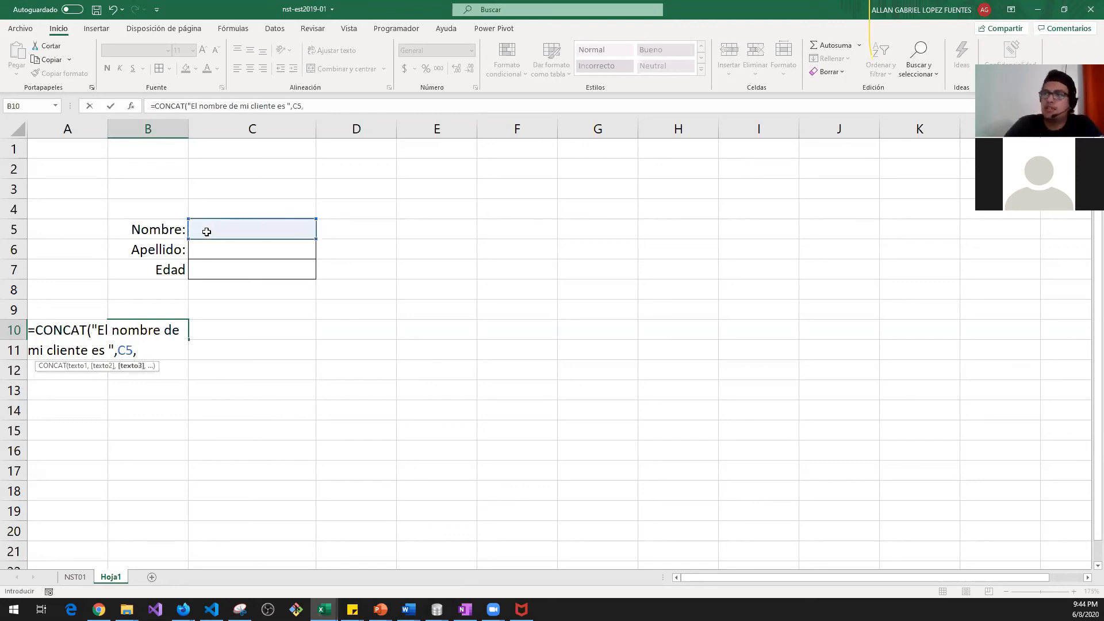
pyautogui.click(211, 245)
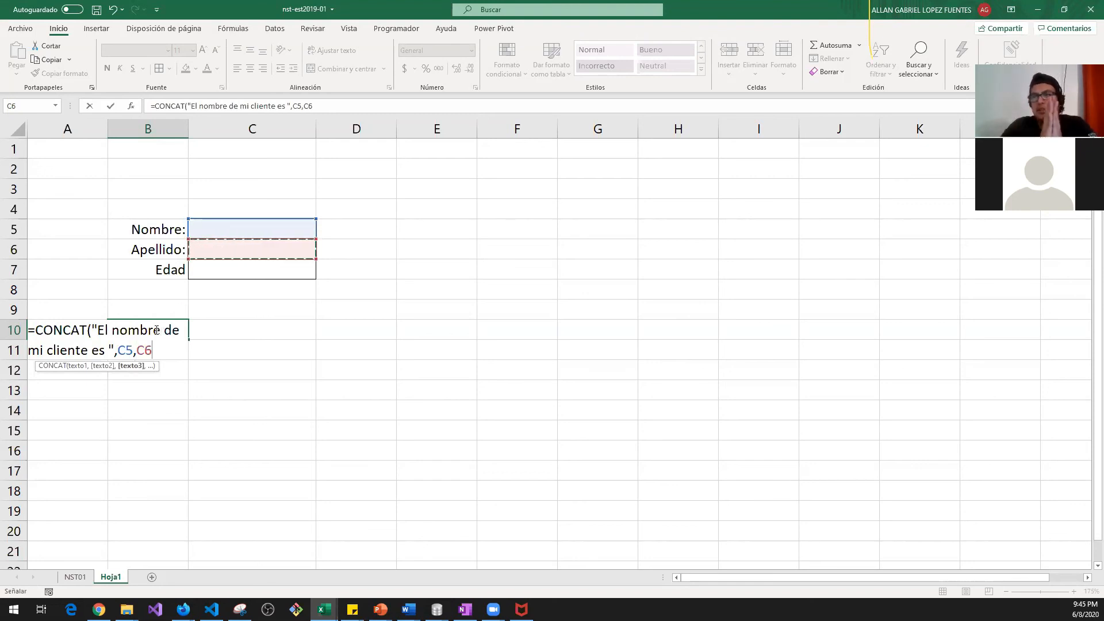
pyautogui.click(134, 352)
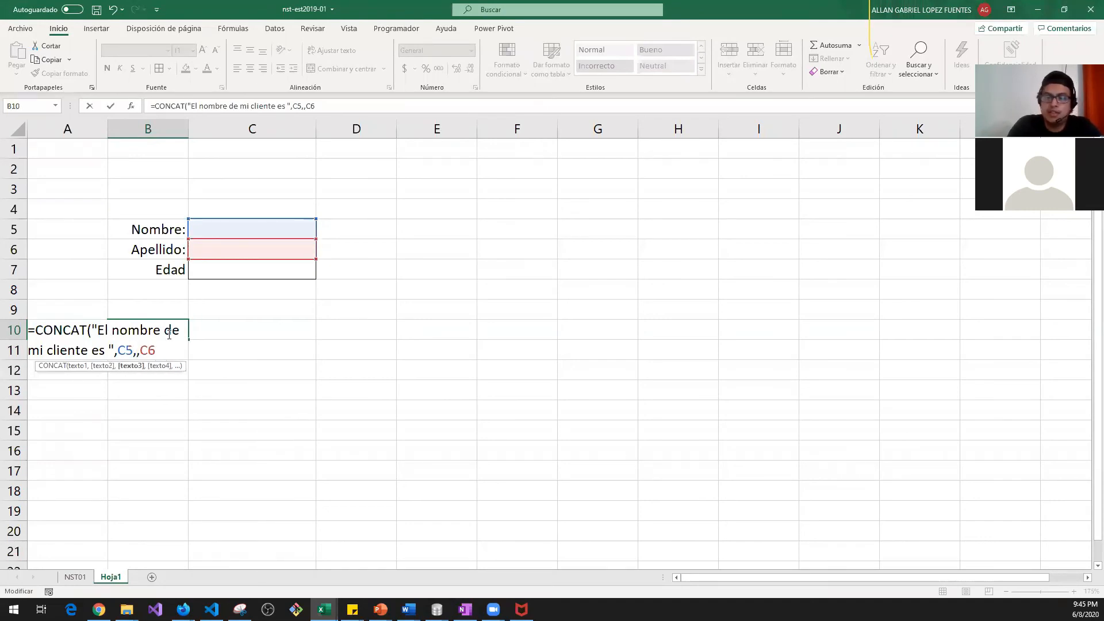
pyautogui.write('," "')
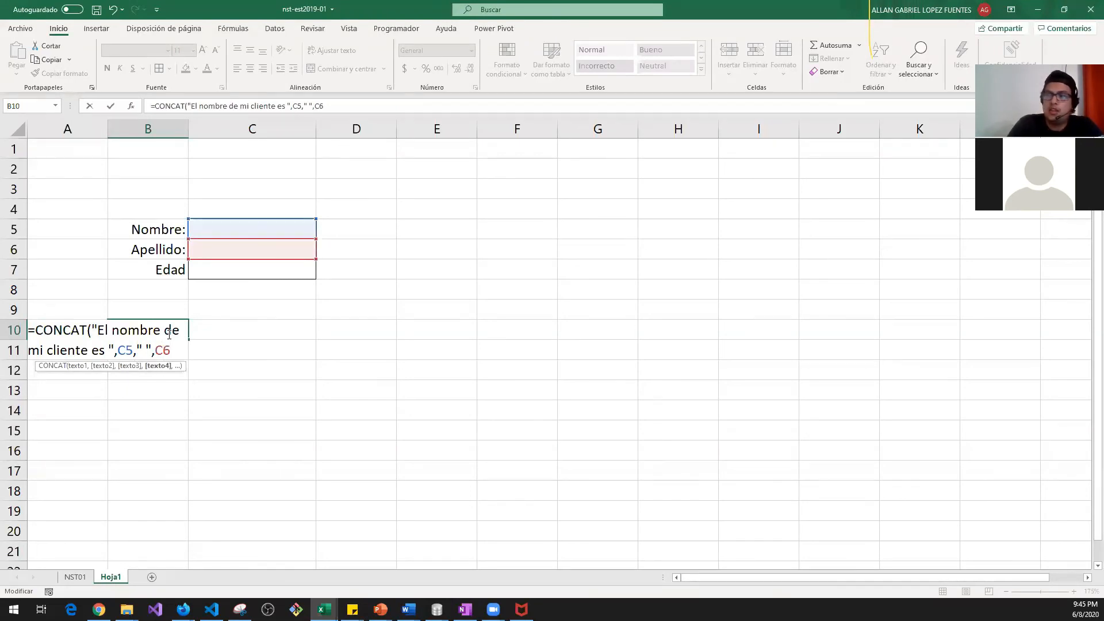
pyautogui.write(',')
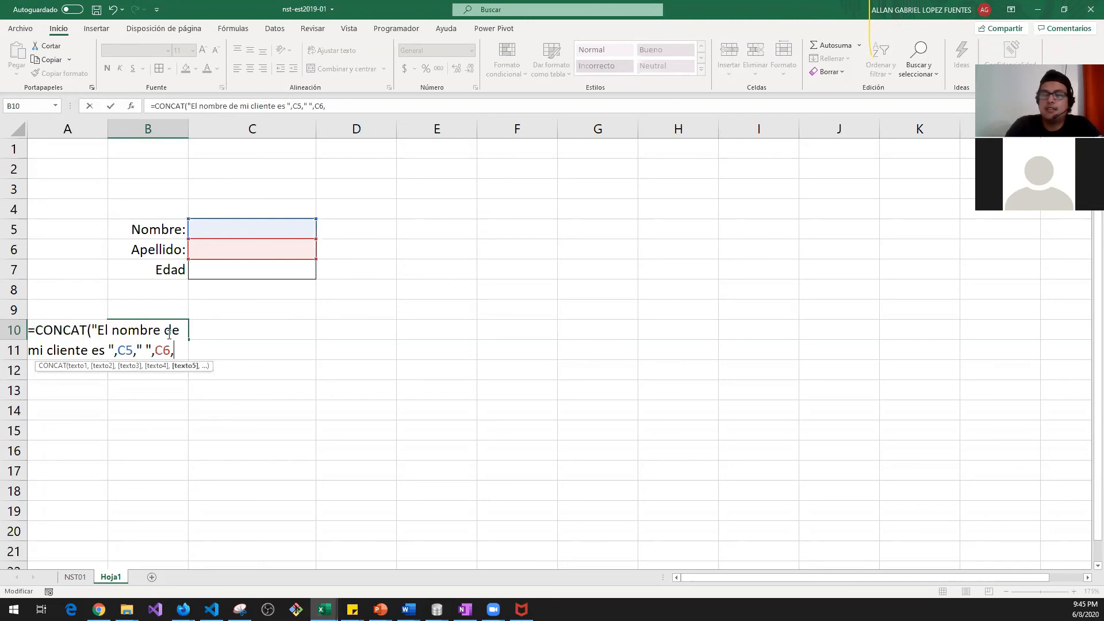
pyautogui.write('"y')
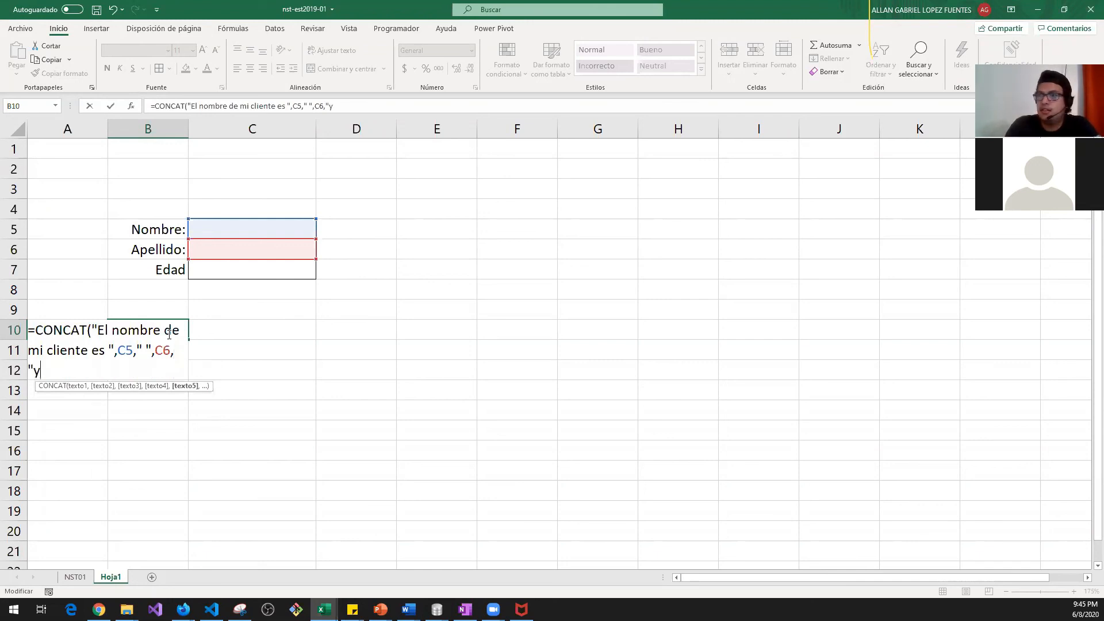
pyautogui.write(' tiene')
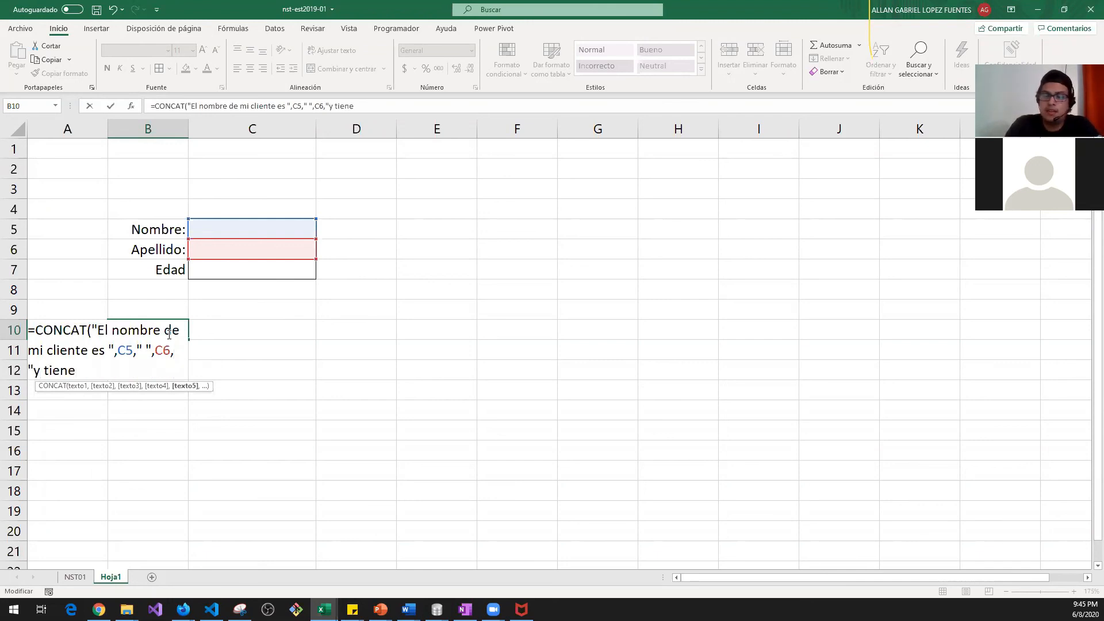
pyautogui.write(':')
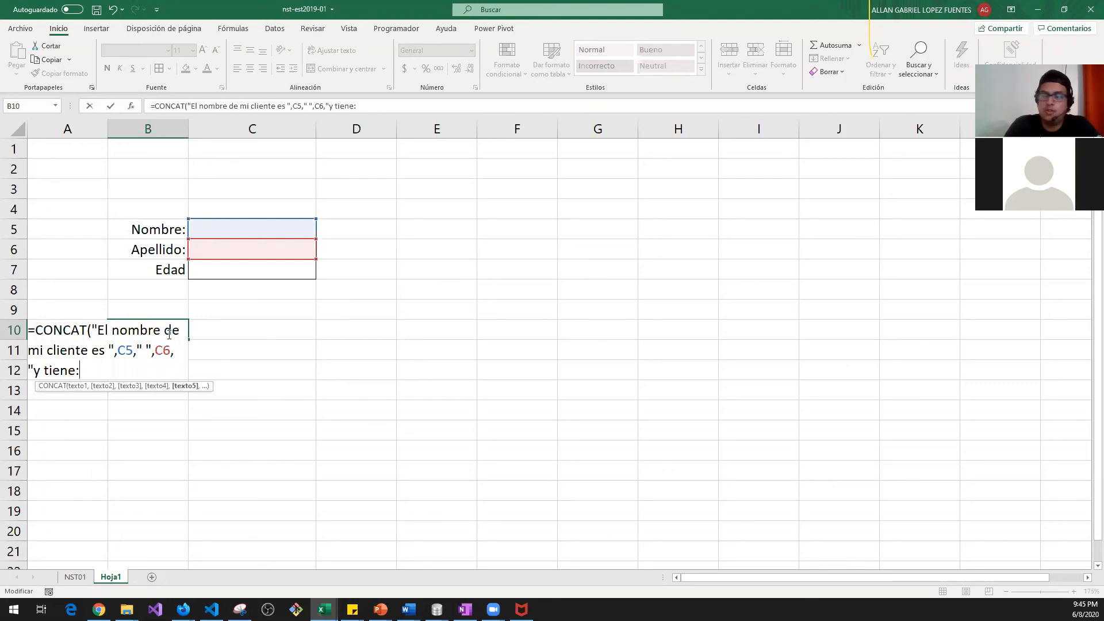
pyautogui.write(' "')
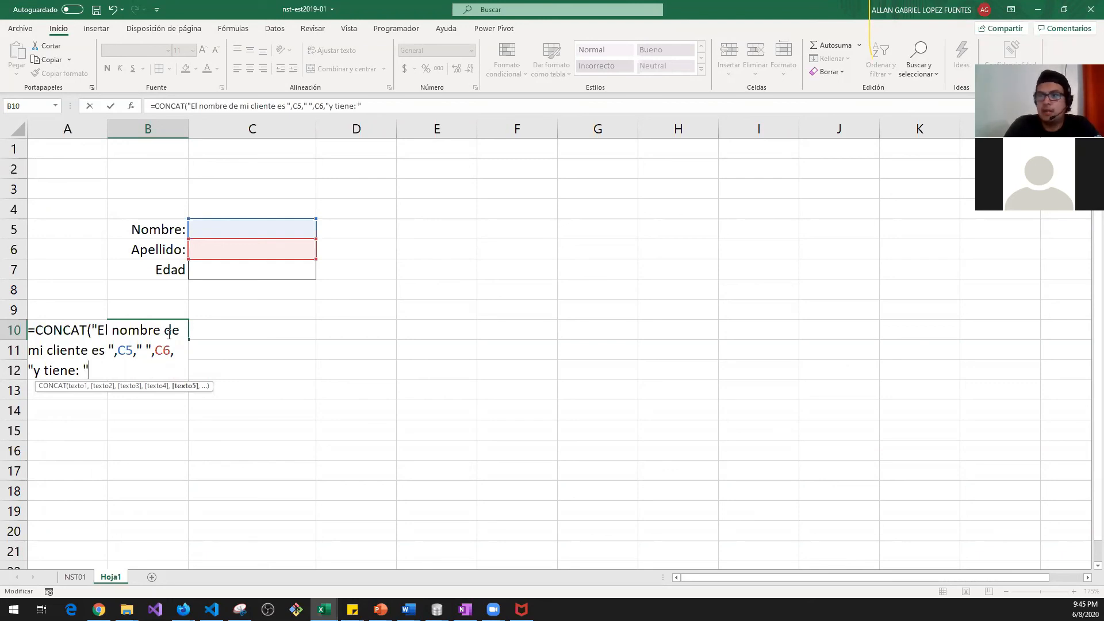
pyautogui.write(',')
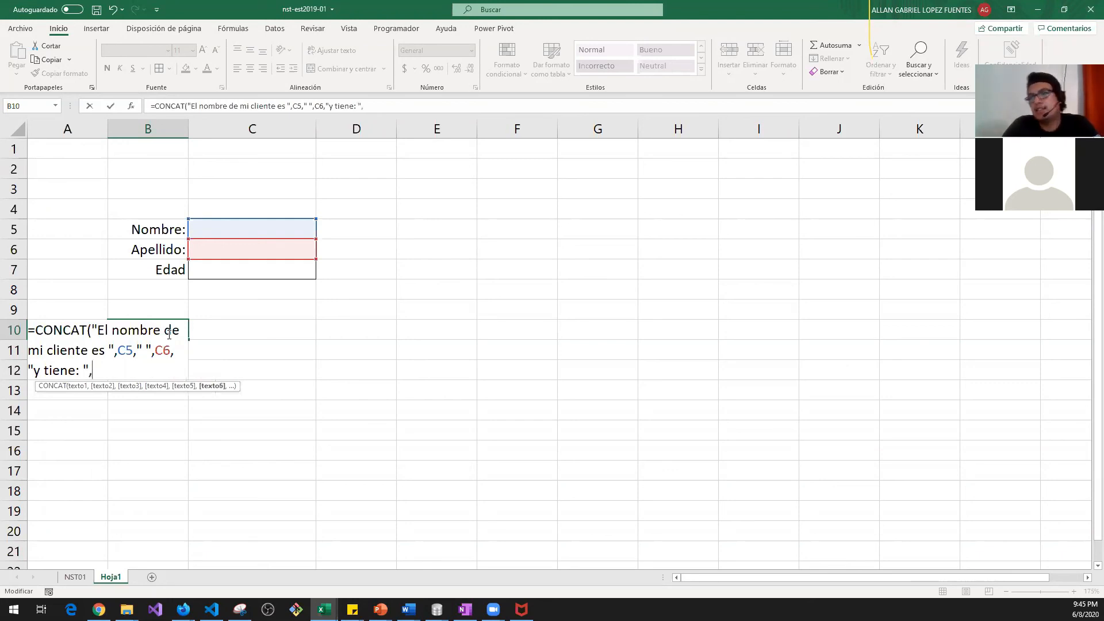
pyautogui.click(270, 277)
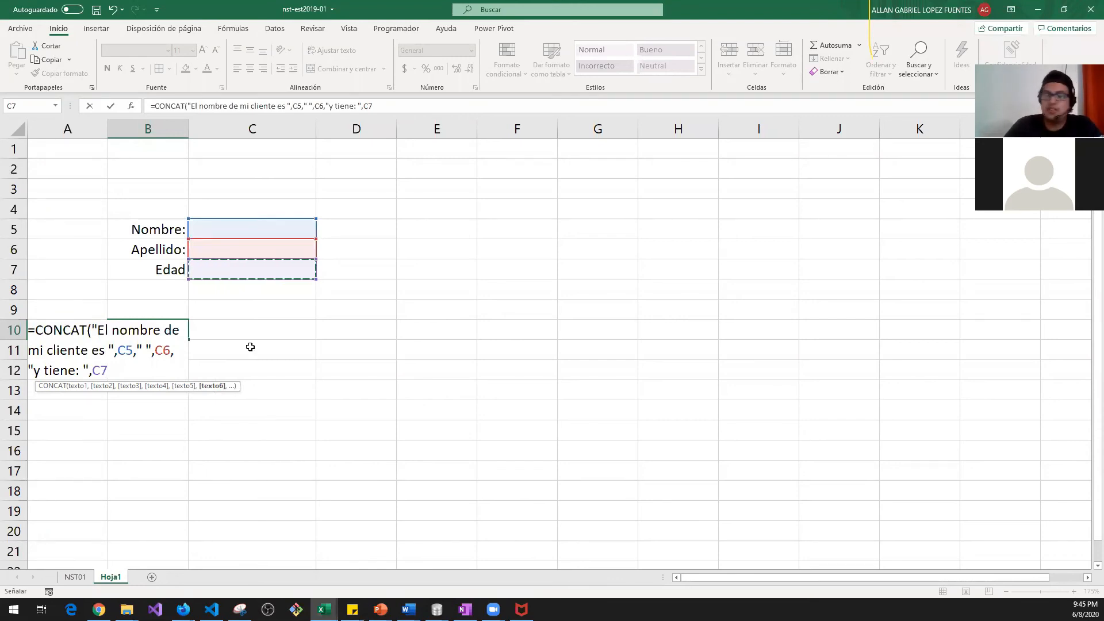
pyautogui.write(')')
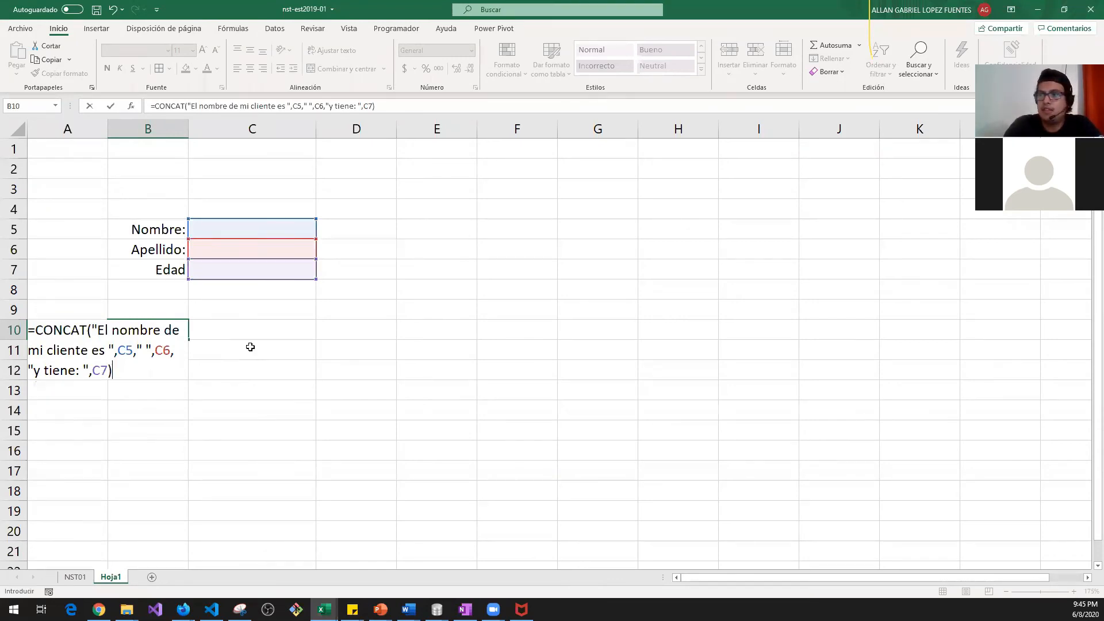
pyautogui.press('Return')
# Step: Left-align the client sentence in cell B10
pyautogui.click(161, 334)
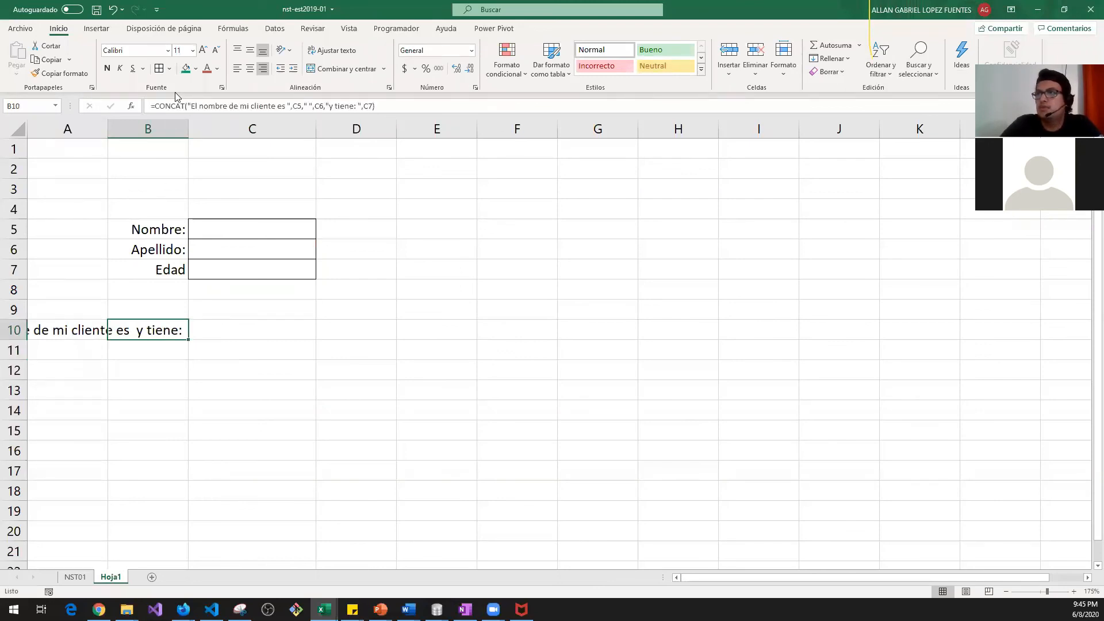
pyautogui.click(236, 70)
pyautogui.click(190, 438)
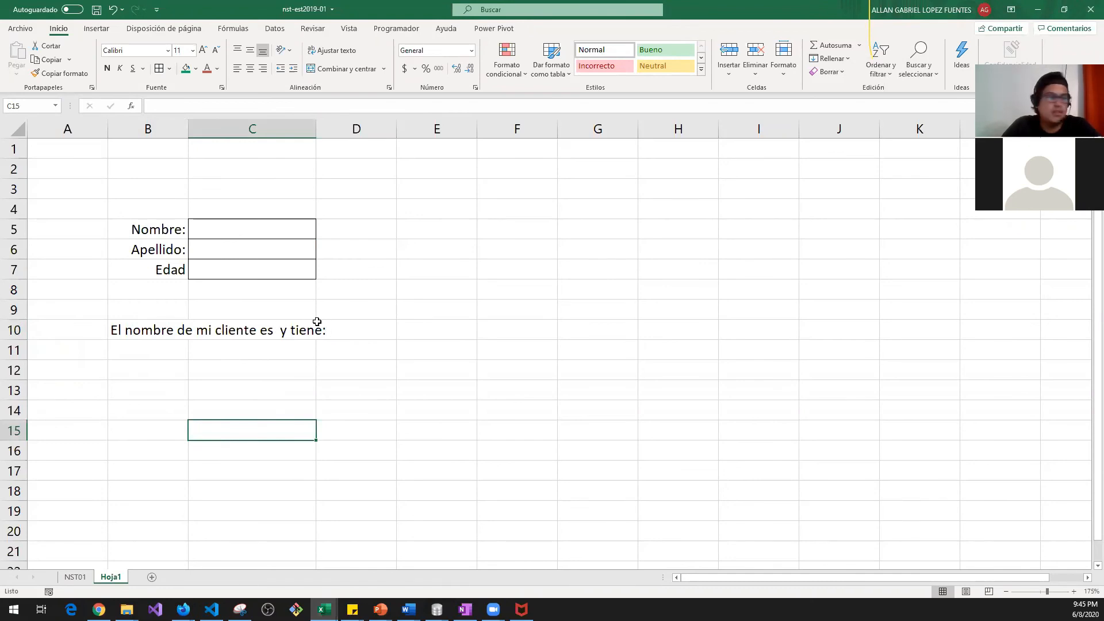
pyautogui.press('Up')
pyautogui.press('Up')
pyautogui.press('Up')
pyautogui.press('Up')
pyautogui.press('Up')
pyautogui.press('Up')
pyautogui.press('Up')
pyautogui.press('Up')
pyautogui.press('Up')
pyautogui.press('Up')
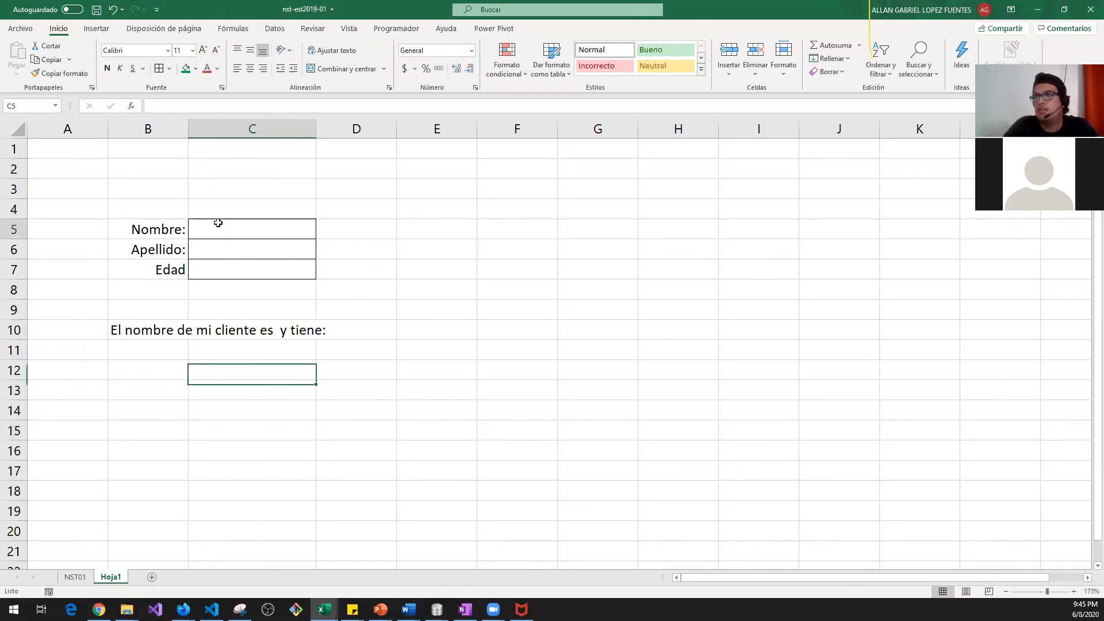
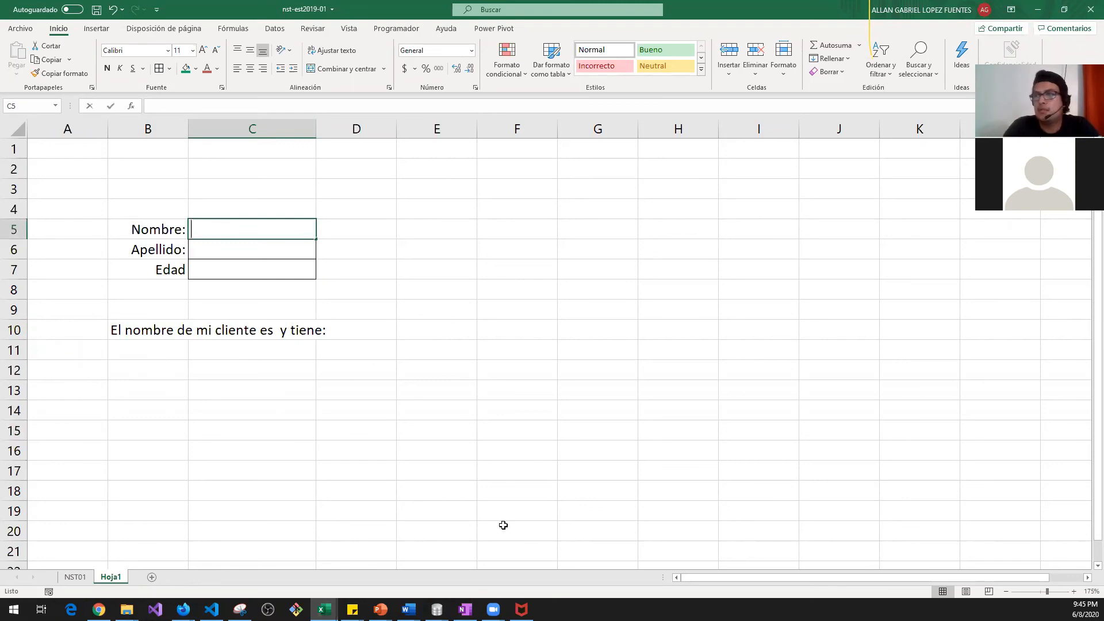
pyautogui.press('Return')
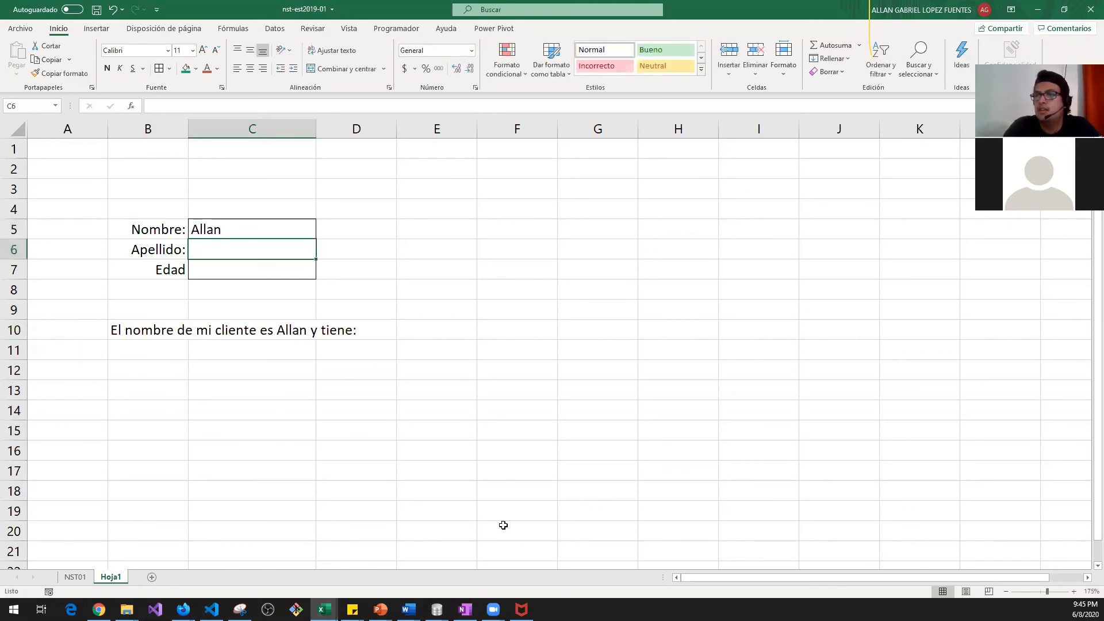
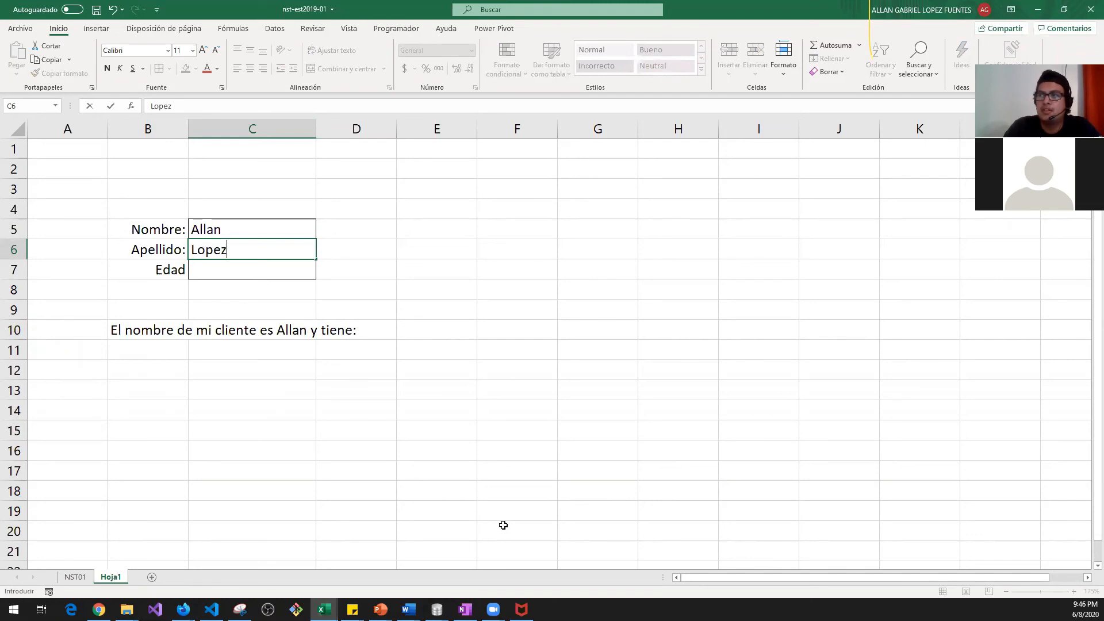
pyautogui.press('Return')
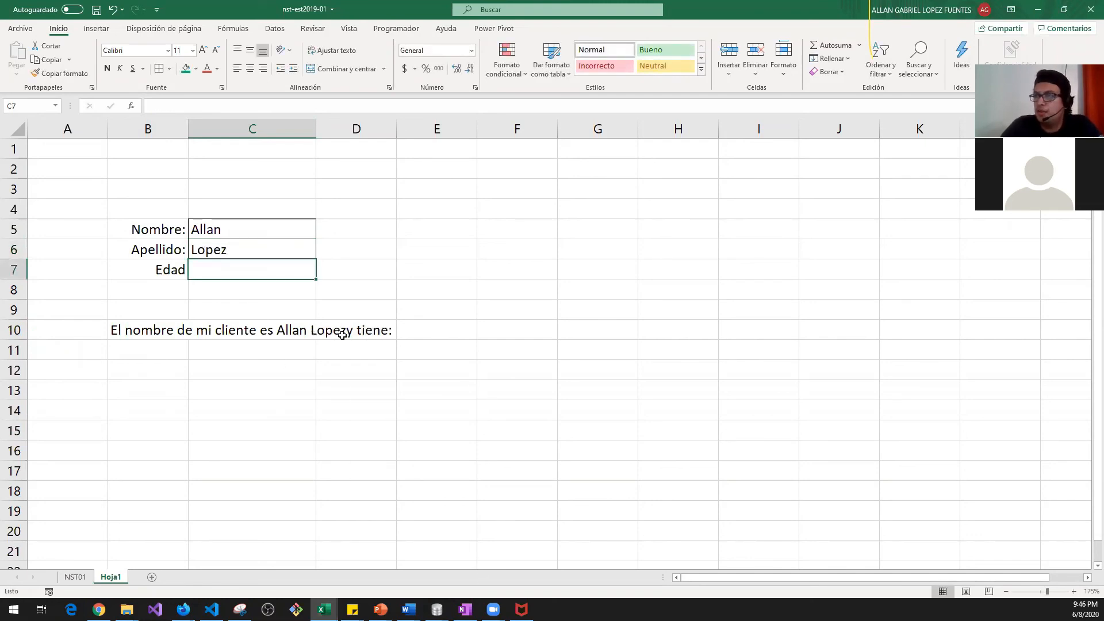
pyautogui.click(153, 326)
# Step: Insert a space before "y tiene: " in B10's CONCAT formula so Lopez is separated
pyautogui.doubleClick(166, 322)
pyautogui.doubleClick(166, 329)
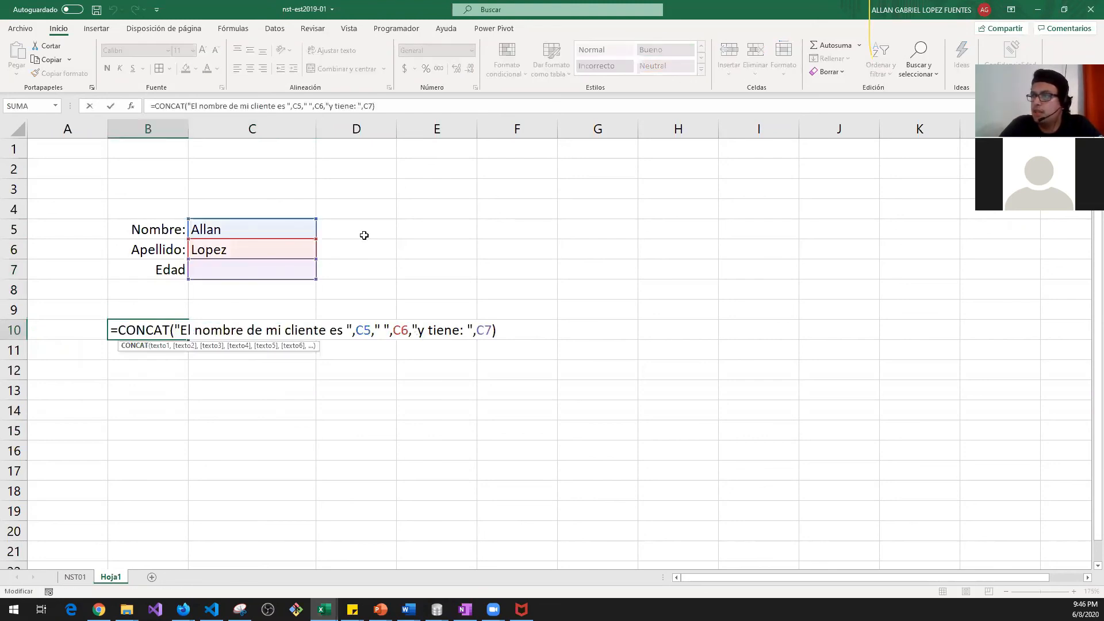
pyautogui.click(419, 328)
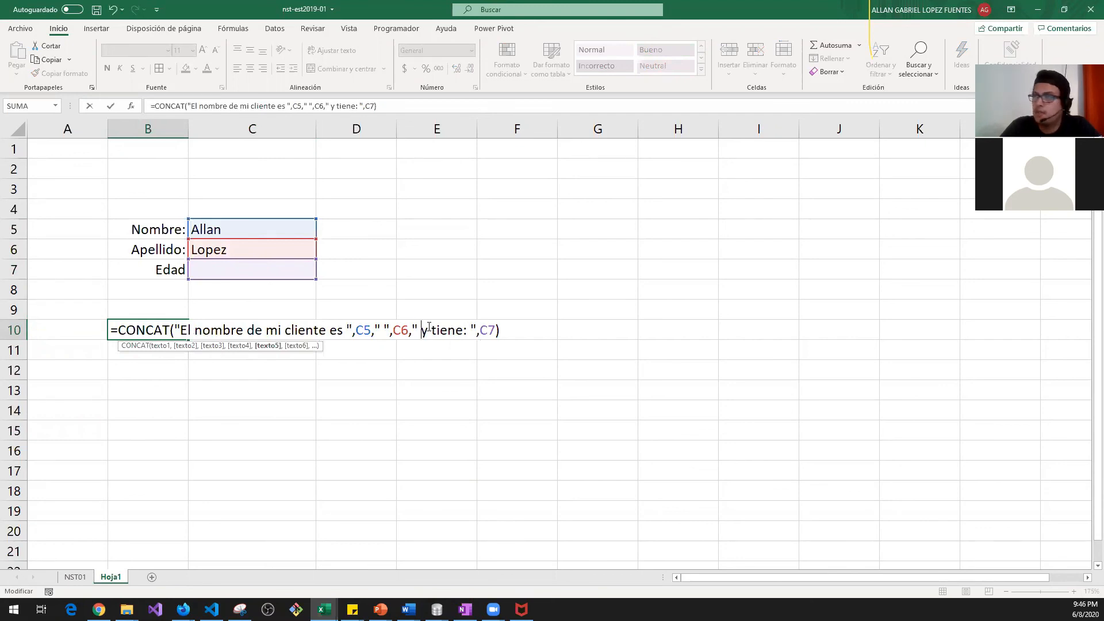
pyautogui.press('Tab')
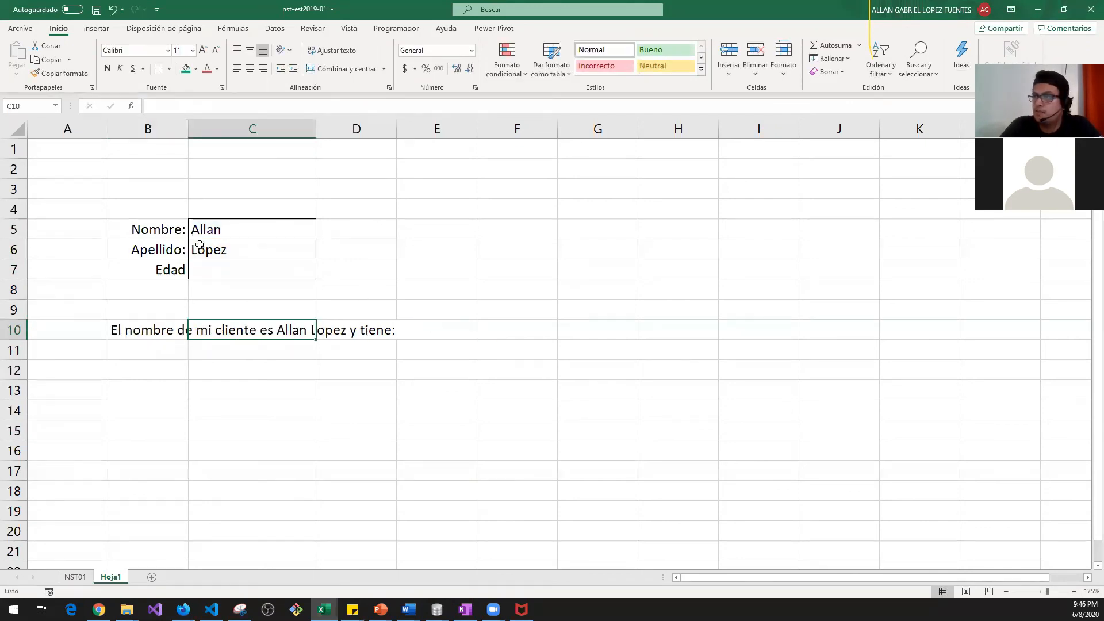
# Step: Enter the age 25 in cell C7
pyautogui.click(222, 265)
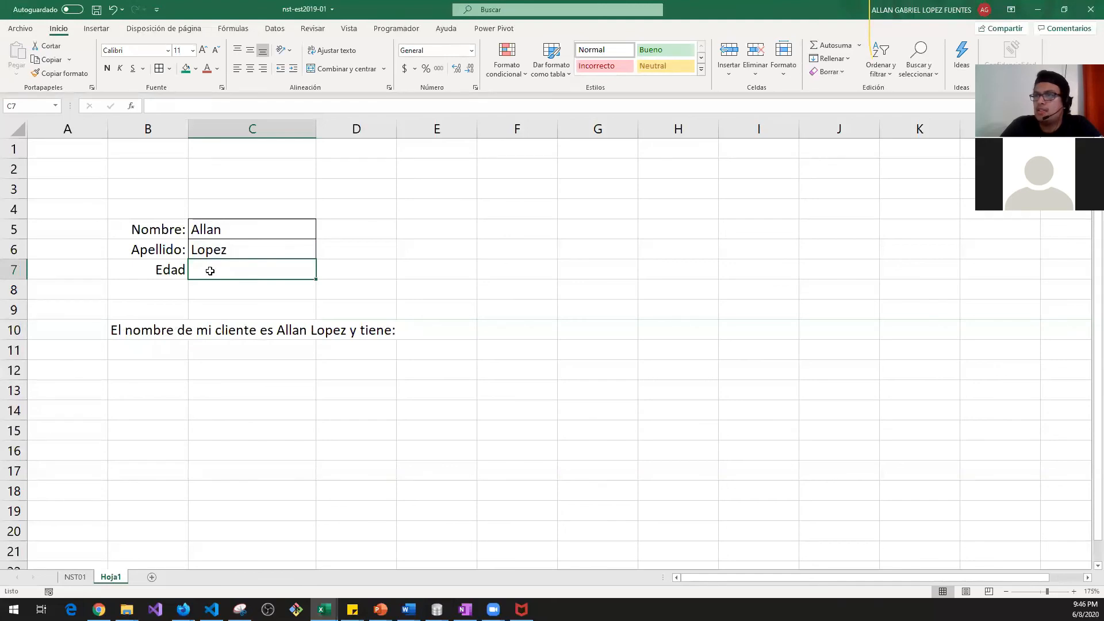
pyautogui.write('25')
pyautogui.press('Return')
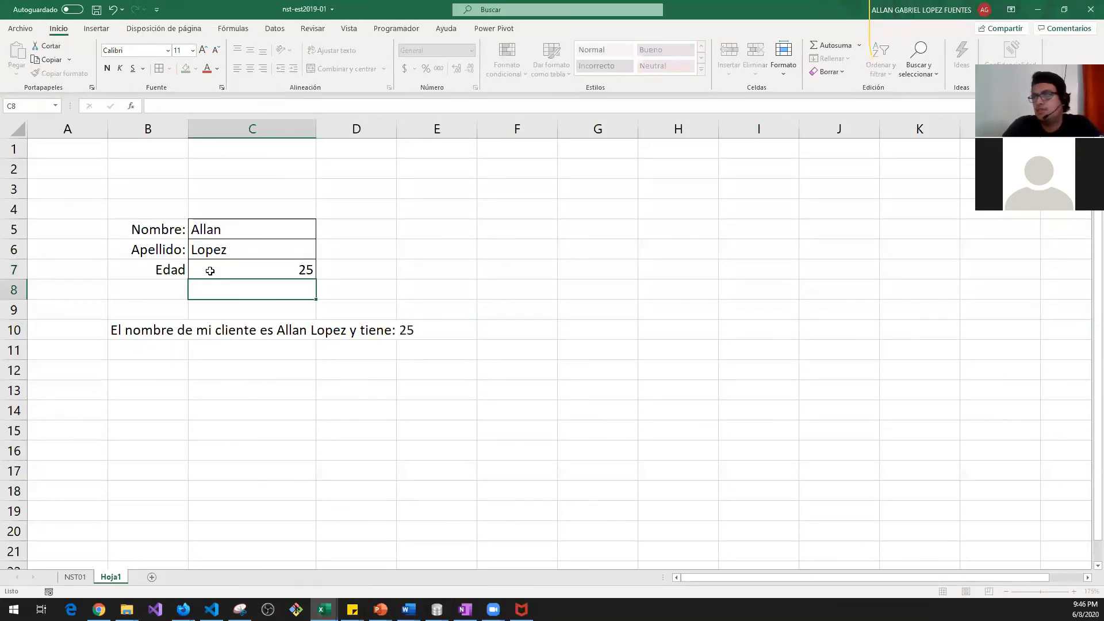
pyautogui.press('Up')
pyautogui.press('Down')
pyautogui.press('Down')
pyautogui.press('Down')
# Step: Check the completed sentence in B10 and switch to the Ejercicio Clase 3 Semana 1 workbook
pyautogui.press('Left')
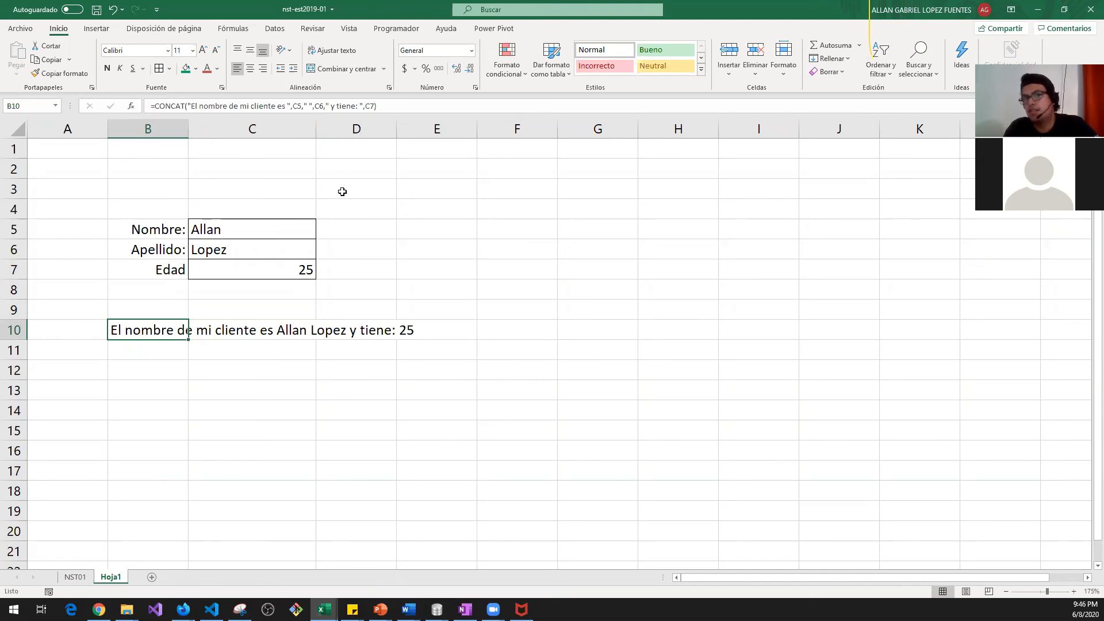
pyautogui.press('Right')
pyautogui.press('Left')
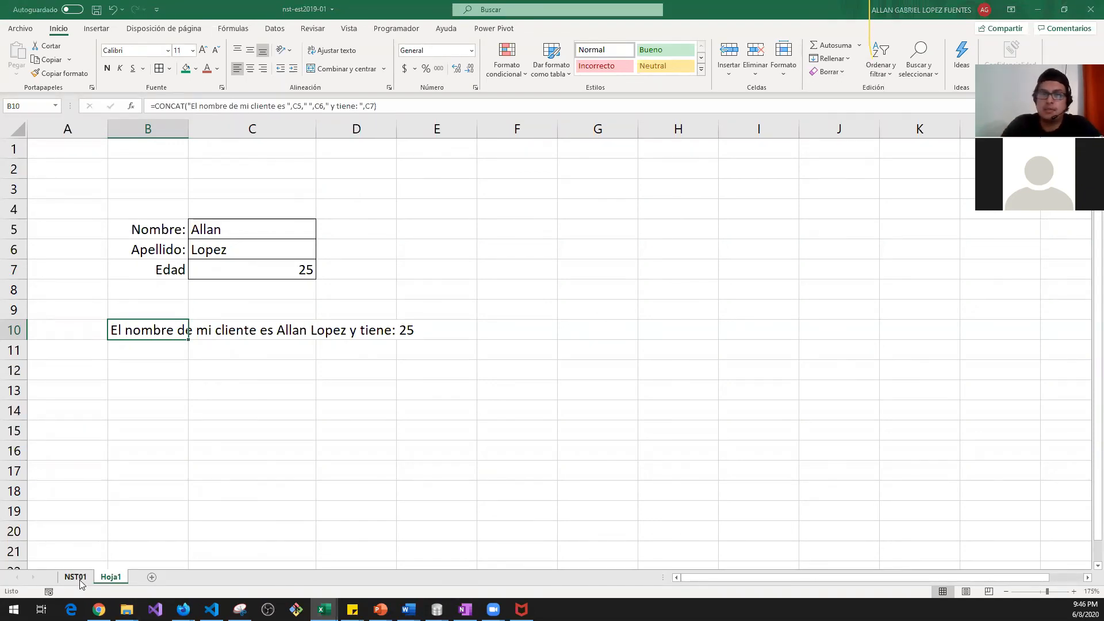
pyautogui.hotkey('alt', 'Tab')
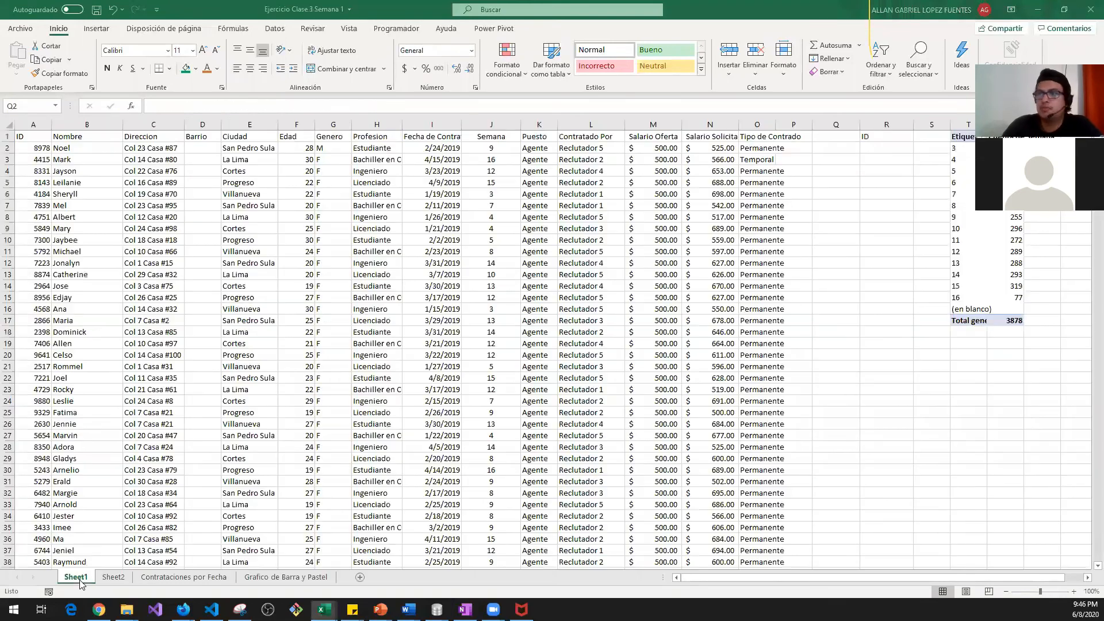
# Step: Drag column O wider so its contract-type heading and Permanente/Temporal entries fit
pyautogui.click(756, 149)
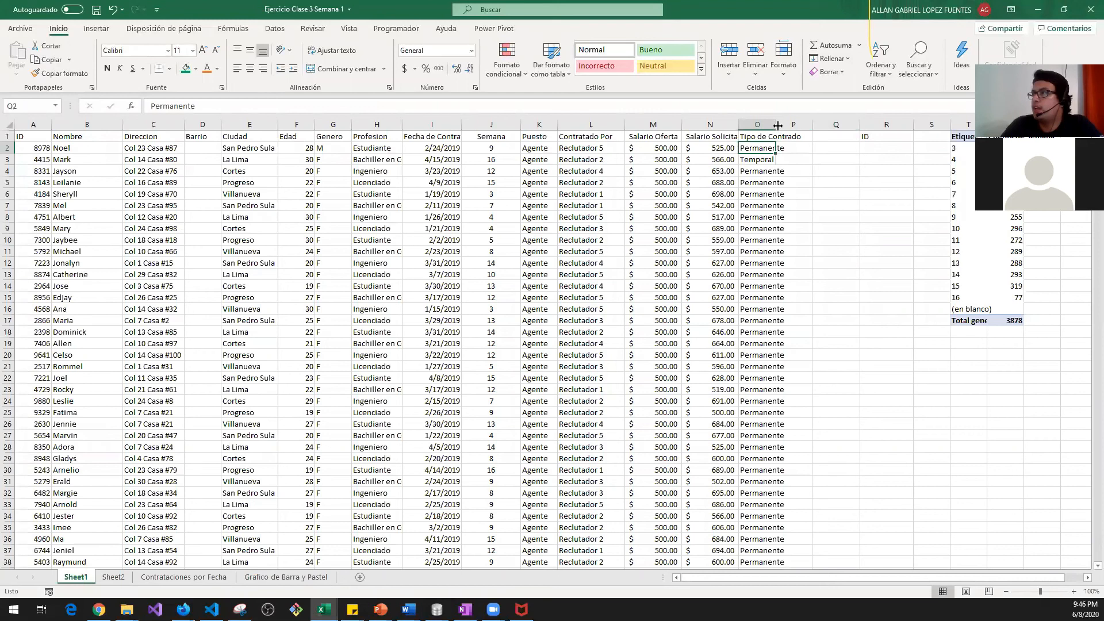
pyautogui.moveTo(776, 131); pyautogui.dragTo(804, 130)
pyautogui.click(814, 147)
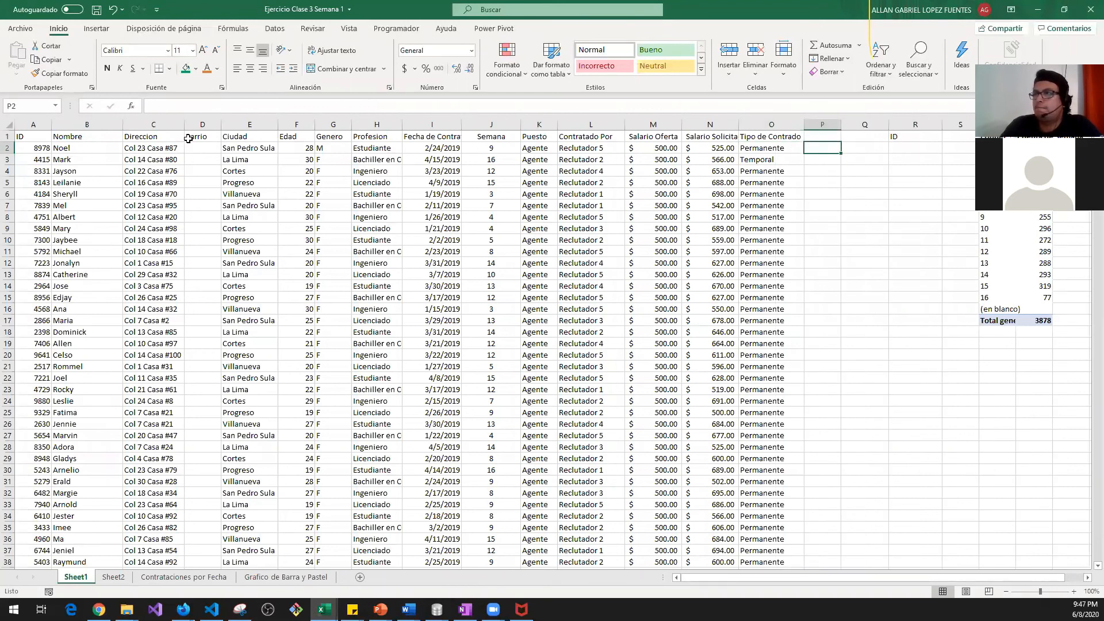
pyautogui.click(238, 147)
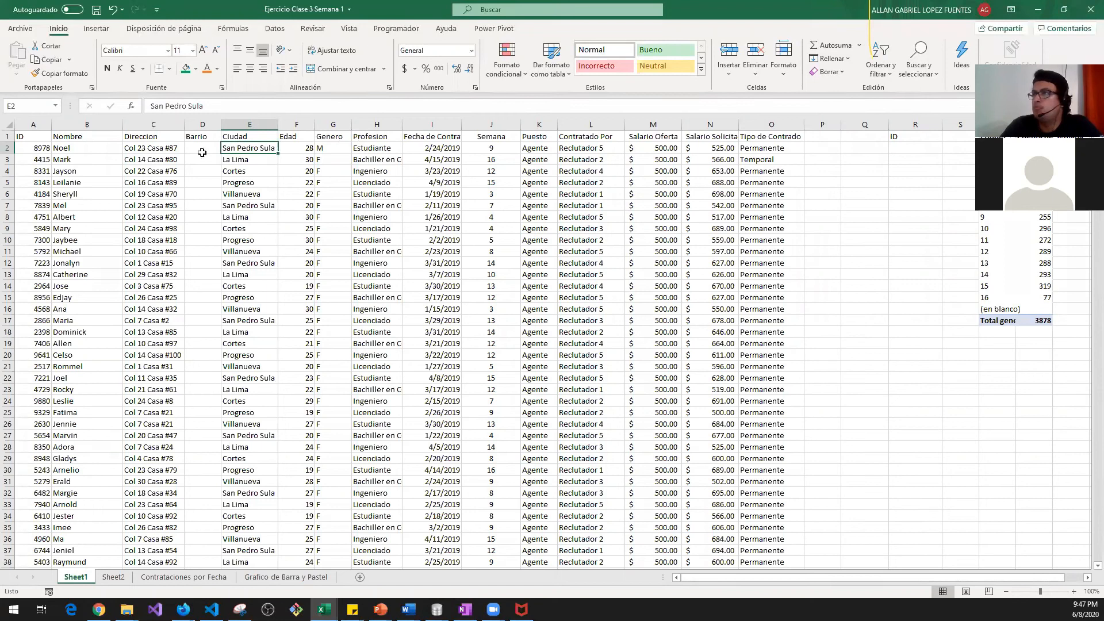
pyautogui.press('Right')
pyautogui.press('Right')
pyautogui.press('Right')
pyautogui.press('Left')
pyautogui.press('Left')
pyautogui.press('Left')
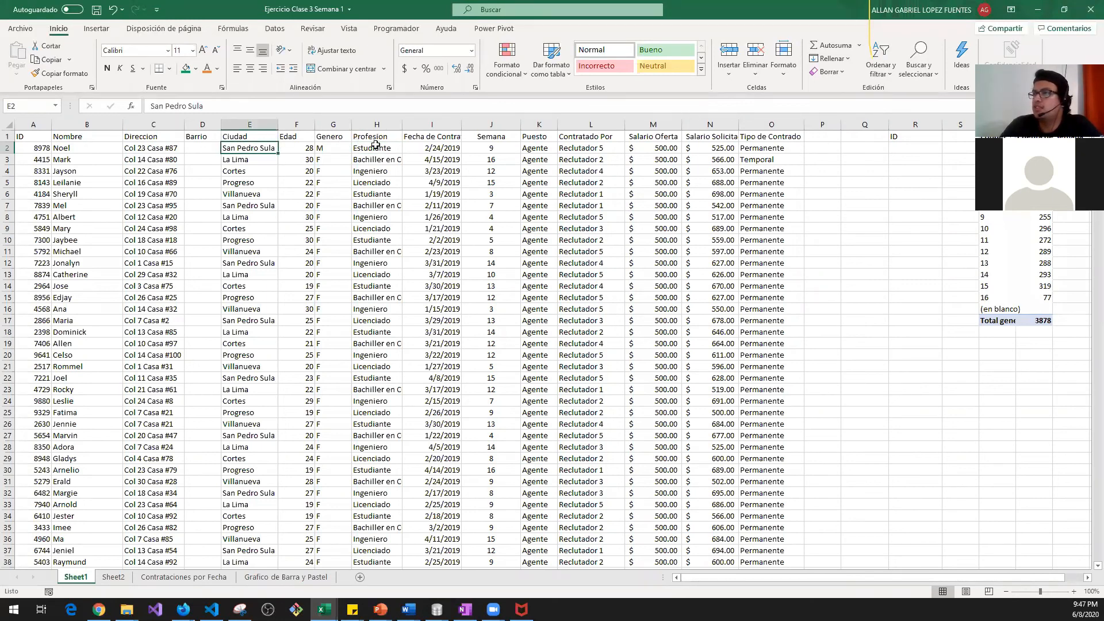
pyautogui.scroll(3, 433, 209)
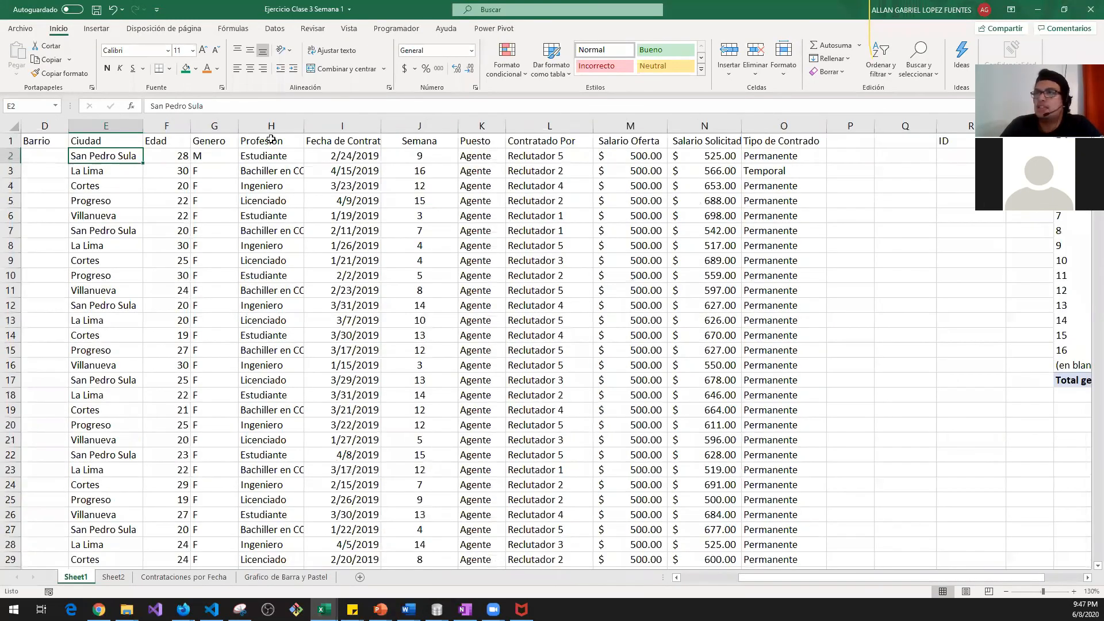
# Step: Enter =CONCAT(E2," ",O2) in P2 to join the city and contract type
pyautogui.click(845, 154)
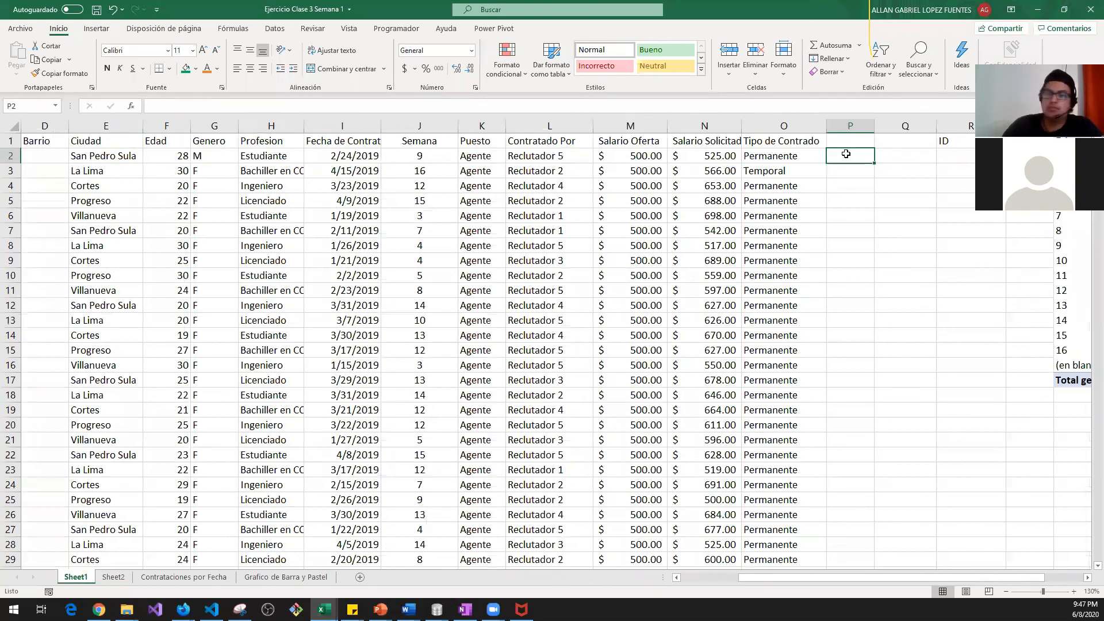
pyautogui.write('=conca')
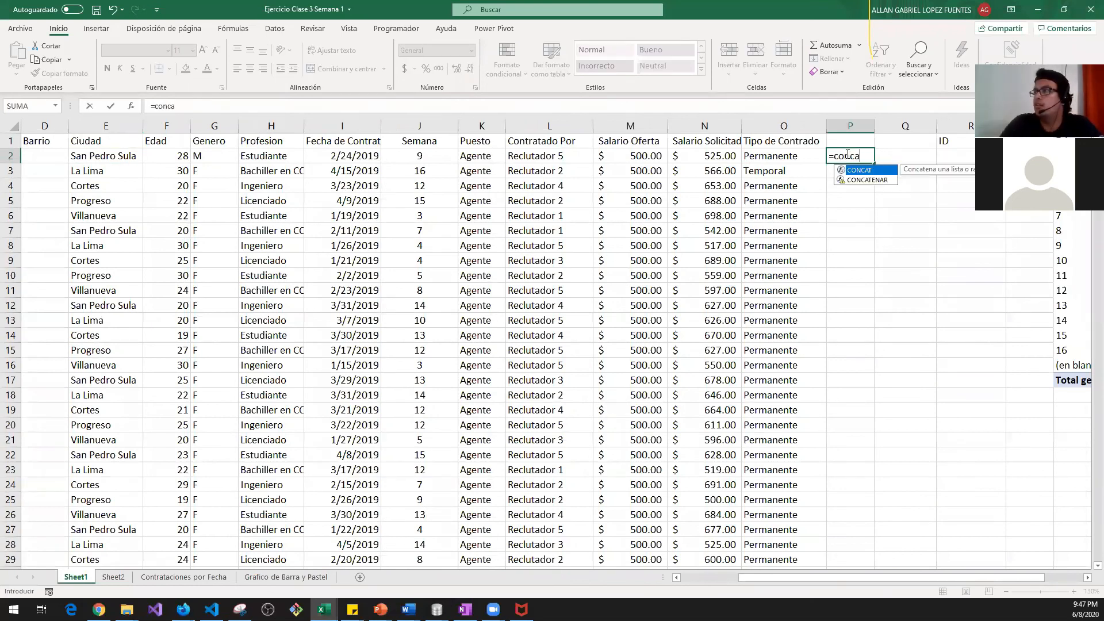
pyautogui.press('Tab')
pyautogui.press('Left')
pyautogui.press('Left')
pyautogui.press('Left')
pyautogui.press('Left')
pyautogui.press('Left')
pyautogui.press('Left')
pyautogui.press('Left')
pyautogui.press('Left')
pyautogui.press('Left')
pyautogui.press('Left')
pyautogui.press('Left')
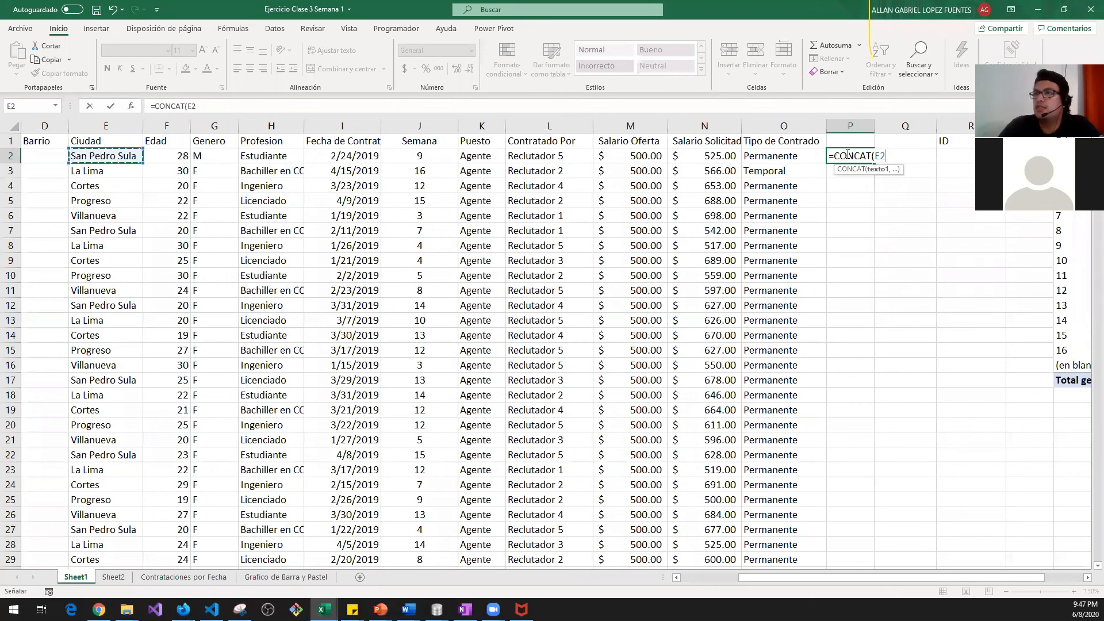
pyautogui.write(',')
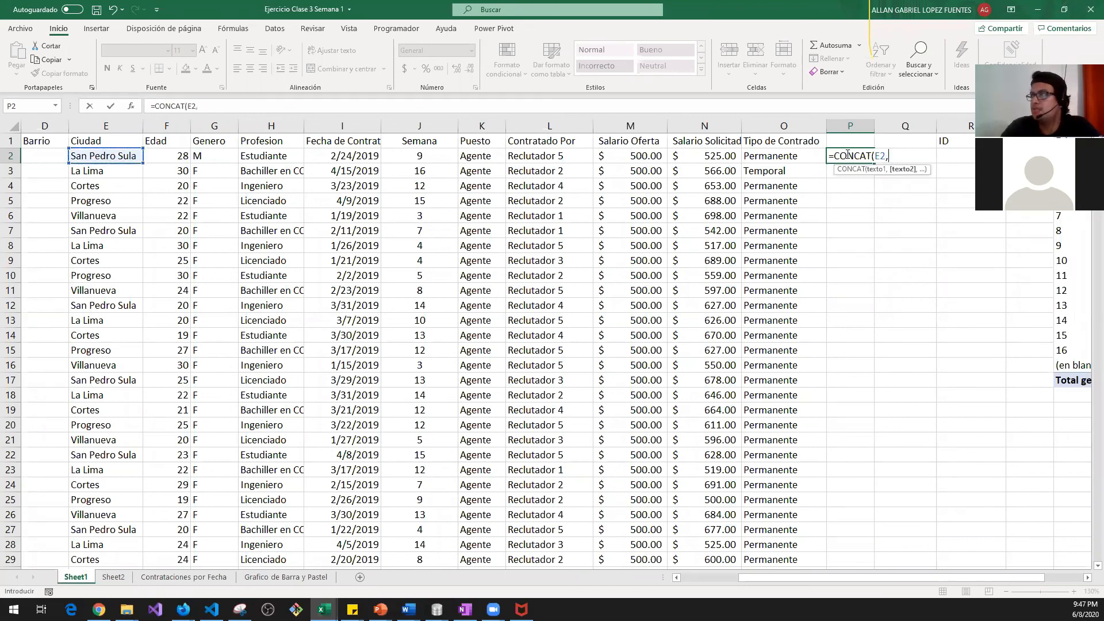
pyautogui.write('" "')
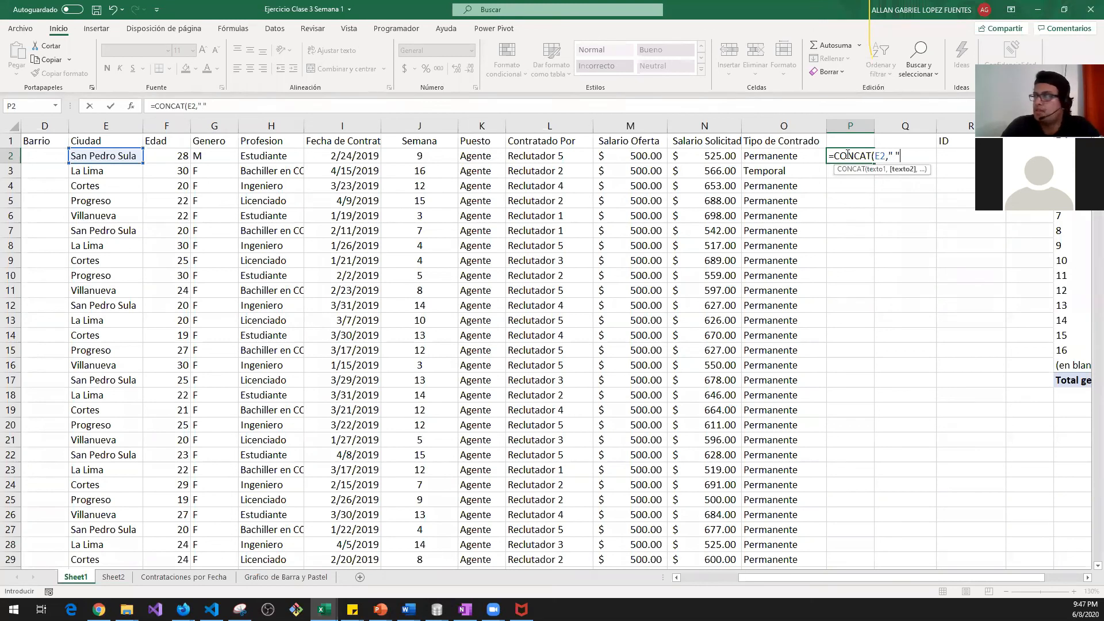
pyautogui.write(',')
pyautogui.press('Left')
pyautogui.press('Left')
pyautogui.press('Left')
pyautogui.press('Left')
pyautogui.press('Left')
pyautogui.press('Left')
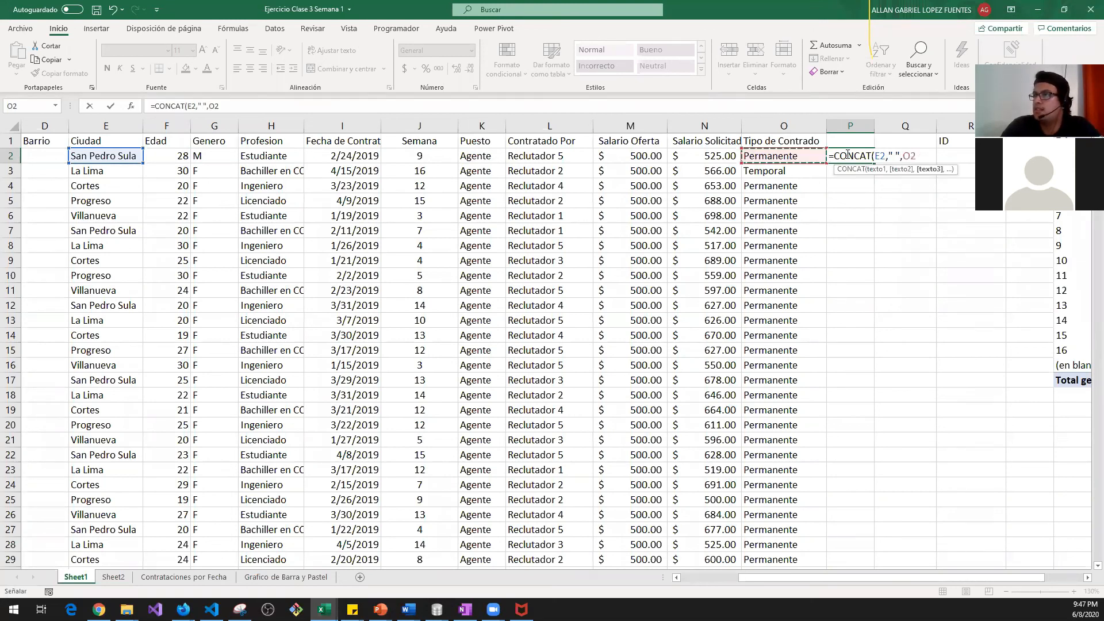
pyautogui.press('Left')
pyautogui.press('Left')
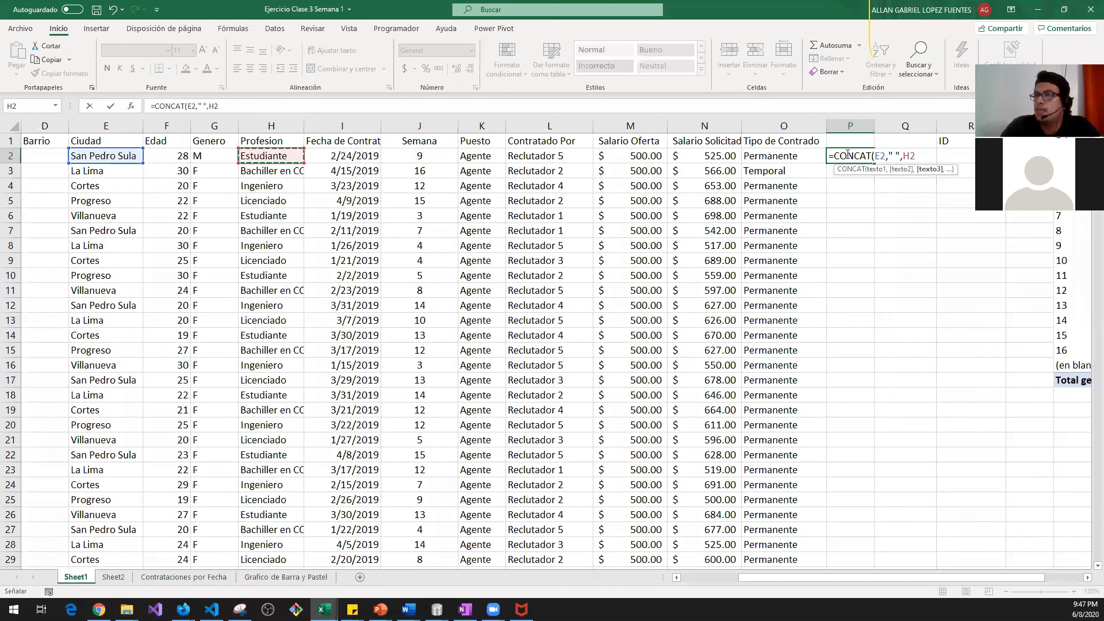
pyautogui.press('Right')
pyautogui.press('Right')
pyautogui.press('Right')
pyautogui.press('Right')
pyautogui.press('Right')
pyautogui.press('Right')
pyautogui.press('Right')
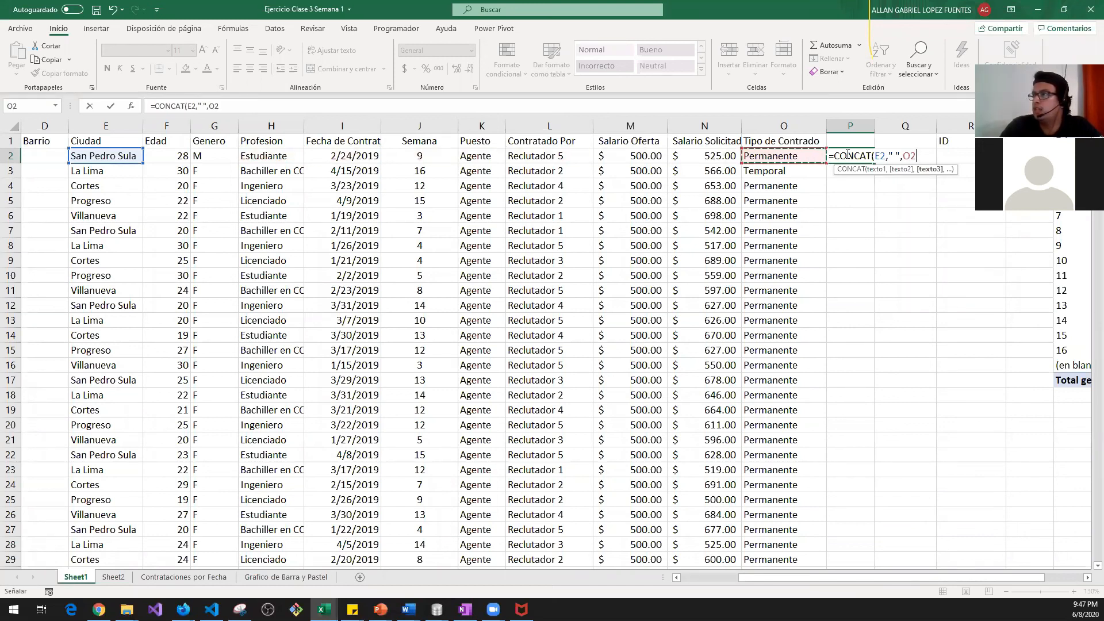
pyautogui.write(')')
pyautogui.press('Return')
pyautogui.click(846, 155)
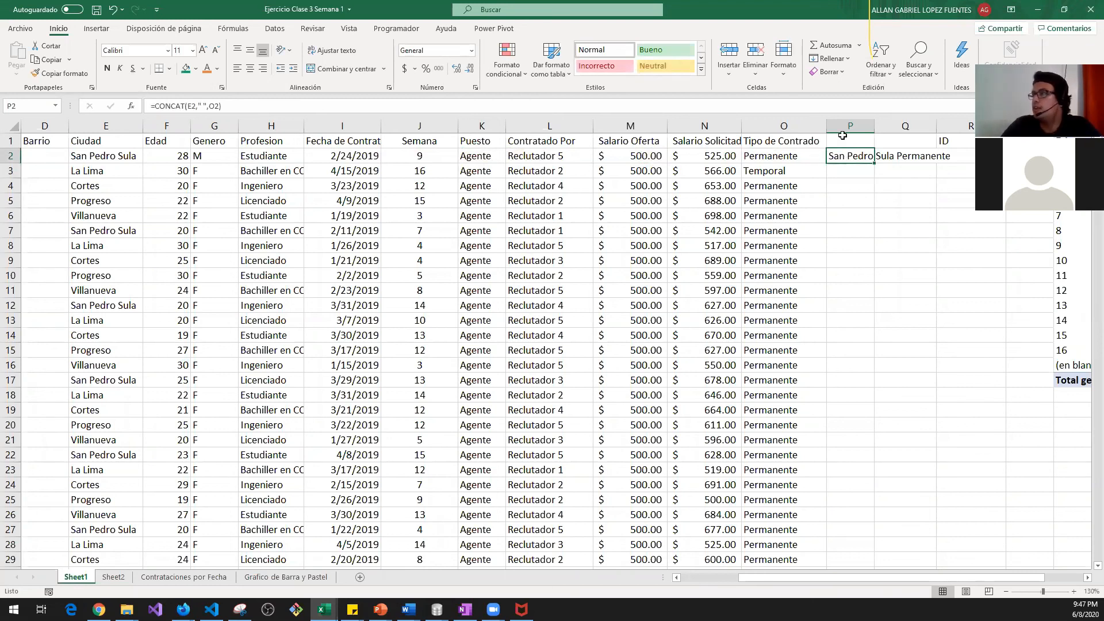
# Step: Autofit column P and paste the P2 formula into P3:P25
pyautogui.doubleClick(873, 124)
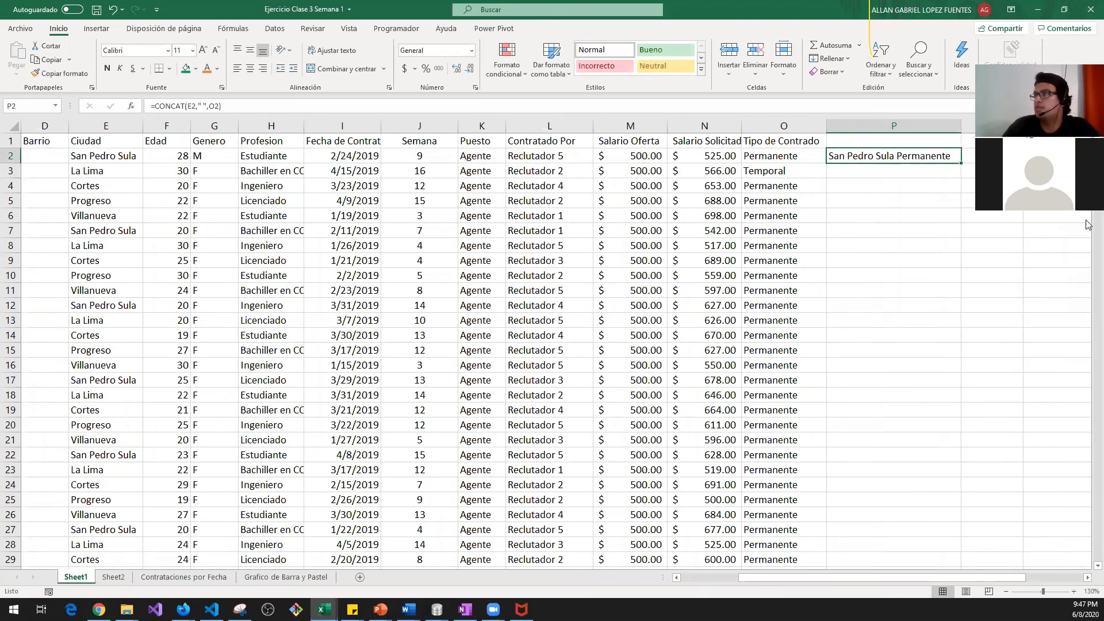
pyautogui.hotkey('ctrl', 'c')
pyautogui.press('Left')
pyautogui.press('Down')
pyautogui.press('Right')
pyautogui.hotkey('shift', 'Down')
pyautogui.hotkey('shift', 'Down')
pyautogui.hotkey('shift', 'Down')
pyautogui.hotkey('shift', 'Down')
pyautogui.hotkey('shift', 'Down')
pyautogui.hotkey('shift', 'Down')
pyautogui.hotkey('shift', 'Down')
pyautogui.hotkey('shift', 'Down')
pyautogui.hotkey('shift', 'Down')
pyautogui.hotkey('shift', 'Down')
pyautogui.hotkey('shift', 'Down')
pyautogui.hotkey('shift', 'Down')
pyautogui.hotkey('shift', 'Down')
pyautogui.hotkey('shift', 'Down')
pyautogui.hotkey('shift', 'Down')
pyautogui.hotkey('shift', 'Down')
pyautogui.hotkey('shift', 'Down')
pyautogui.hotkey('shift', 'Down')
pyautogui.hotkey('shift', 'Down')
pyautogui.hotkey('shift', 'Down')
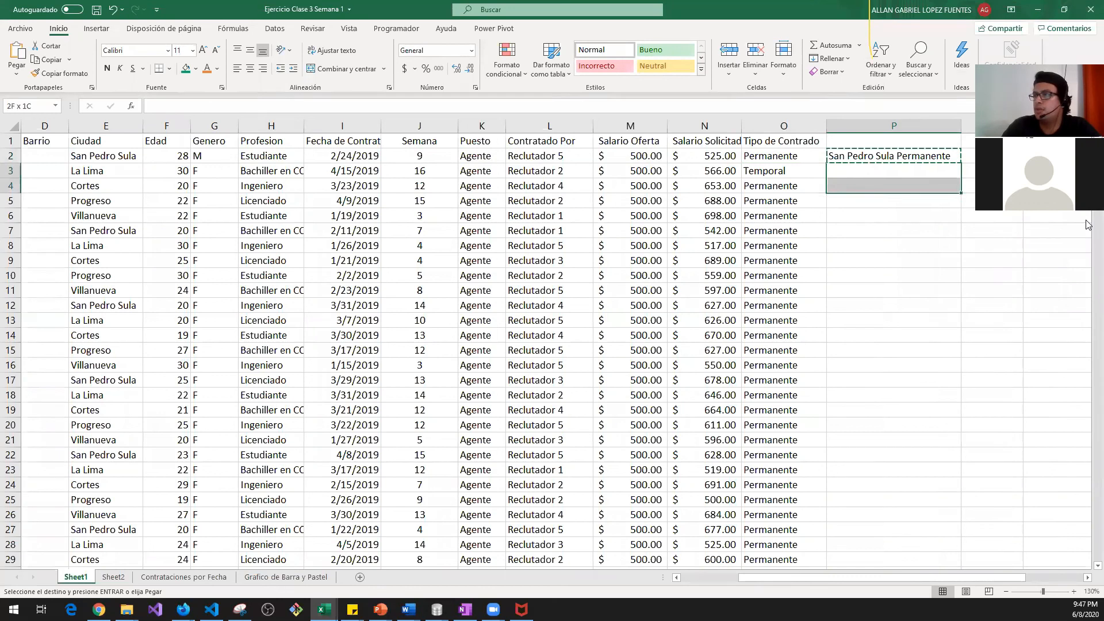
pyautogui.hotkey('ctrl', 'v')
# Step: Review the joined city and contract values from P2 down to P25
pyautogui.press('Down')
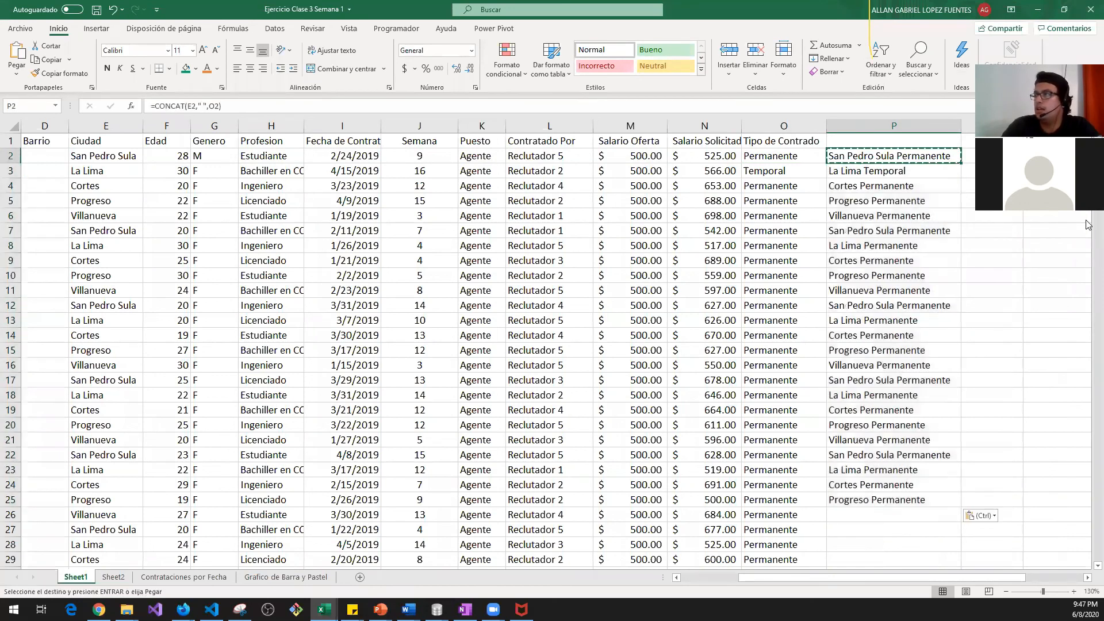
pyautogui.press('Down')
pyautogui.press('Down')
pyautogui.press('Down')
pyautogui.press('Down')
pyautogui.press('Down')
pyautogui.press('Down')
pyautogui.press('Down')
pyautogui.press('Down')
pyautogui.press('Down')
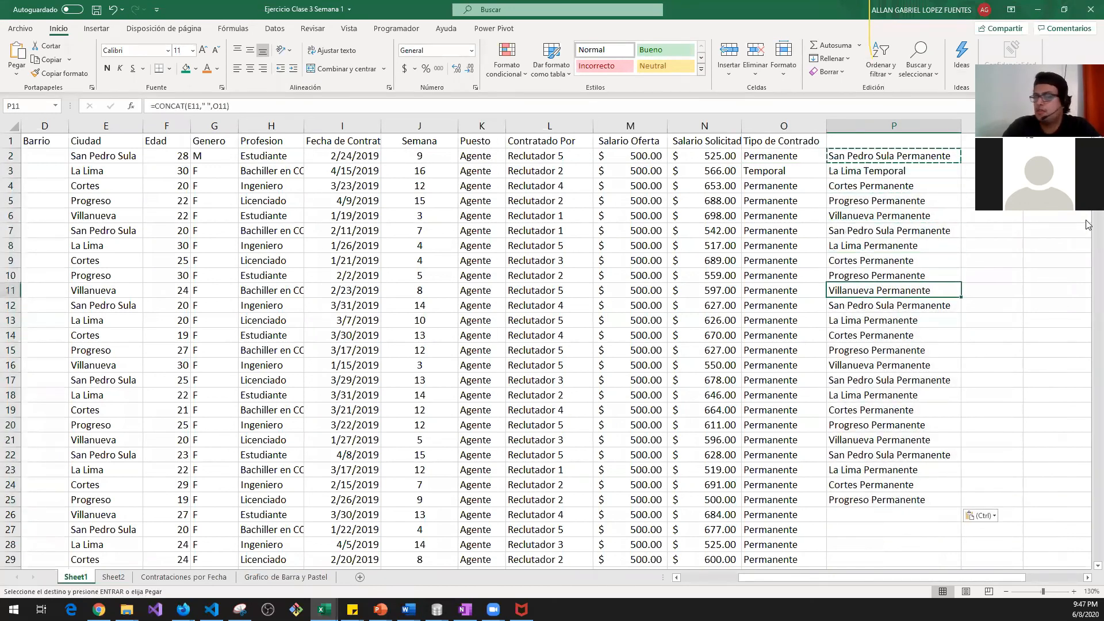
pyautogui.hotkey('ctrl', 'Down')
pyautogui.hotkey('ctrl', 'Up')
pyautogui.press('Down')
pyautogui.press('Down')
pyautogui.press('Down')
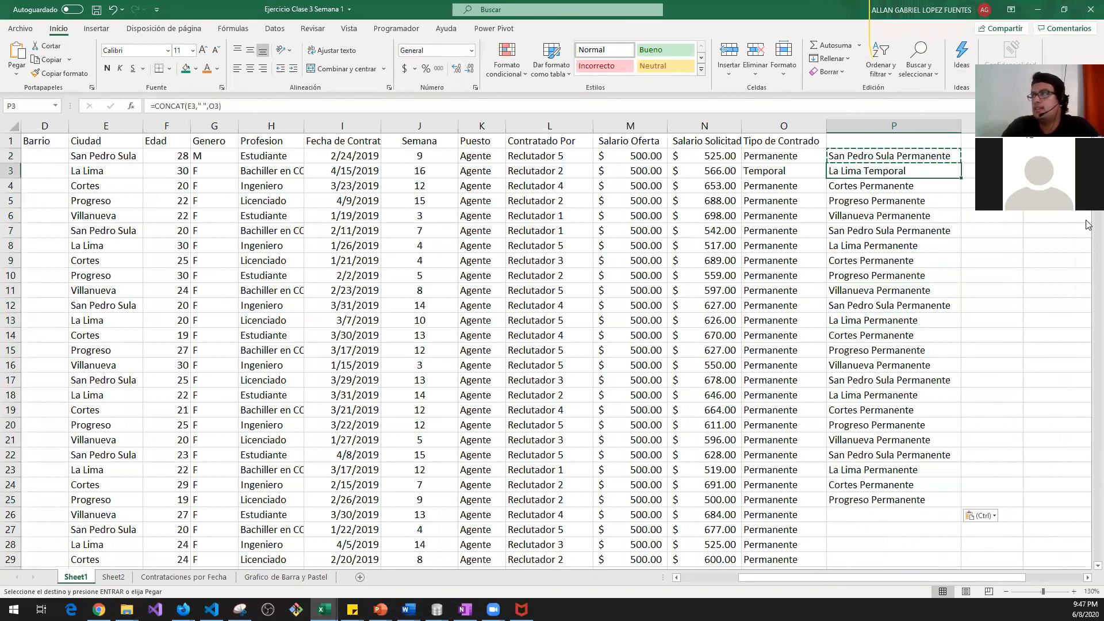
pyautogui.hotkey('ctrl', 'Down')
pyautogui.press('Up')
pyautogui.hotkey('ctrl', 'Up')
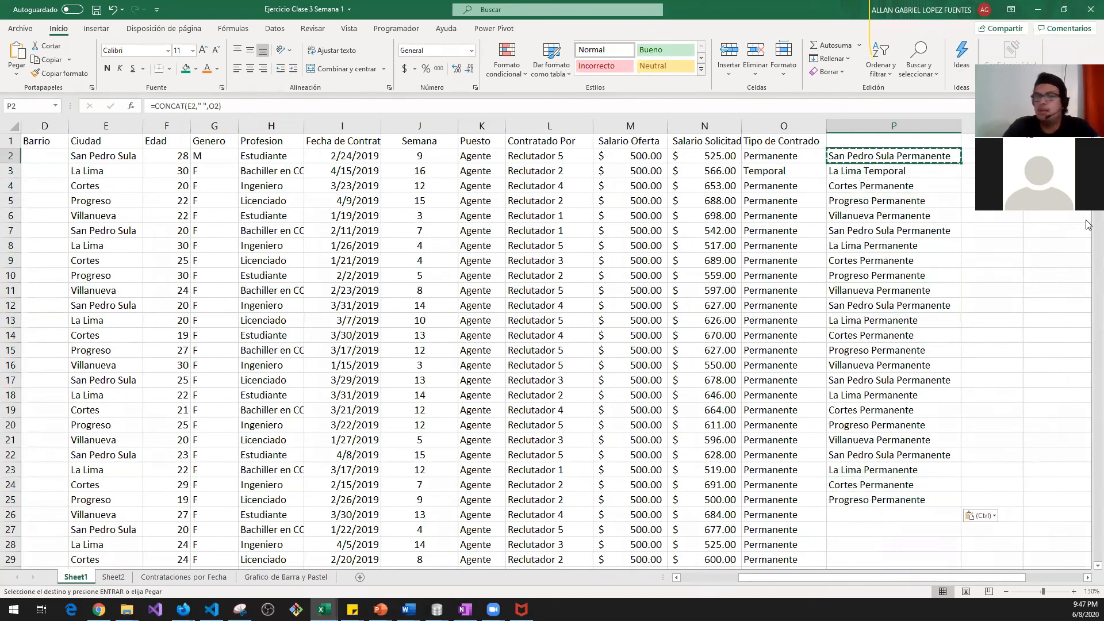
pyautogui.press('Escape')
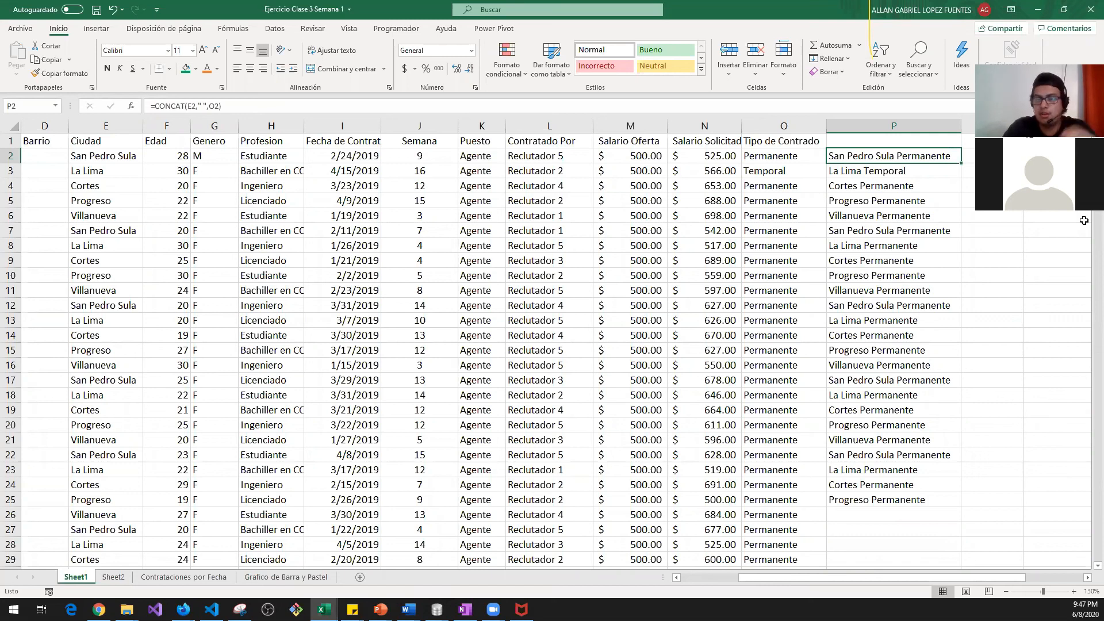
pyautogui.press('Down')
pyautogui.hotkey('ctrl', 'Down')
pyautogui.hotkey('ctrl', 'Up')
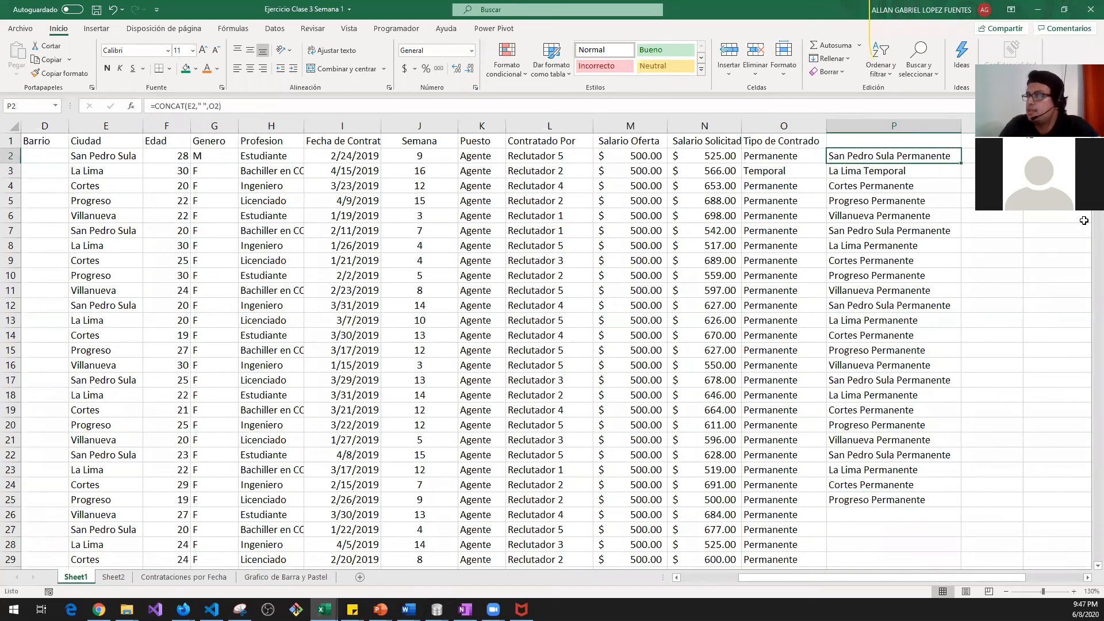